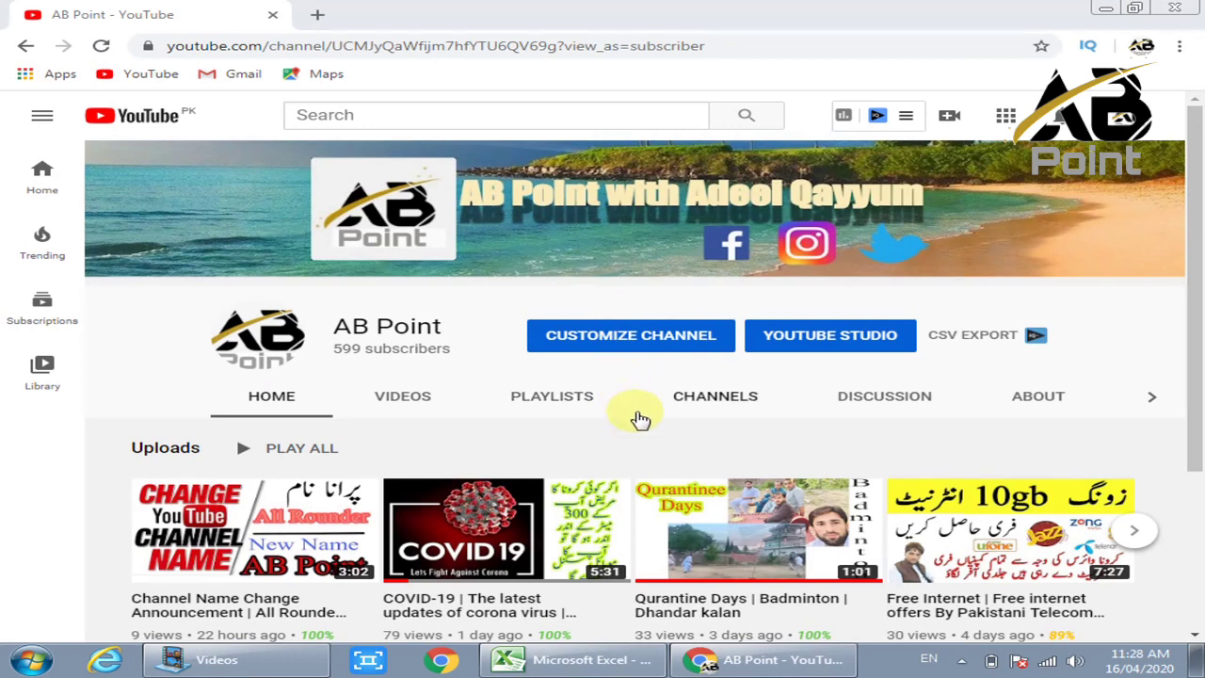
# - Switch to the open Microsoft Excel workbook, view the full command list for customizing the Quick Access Toolbar, and cancel without changes
pyautogui.click(569, 664)
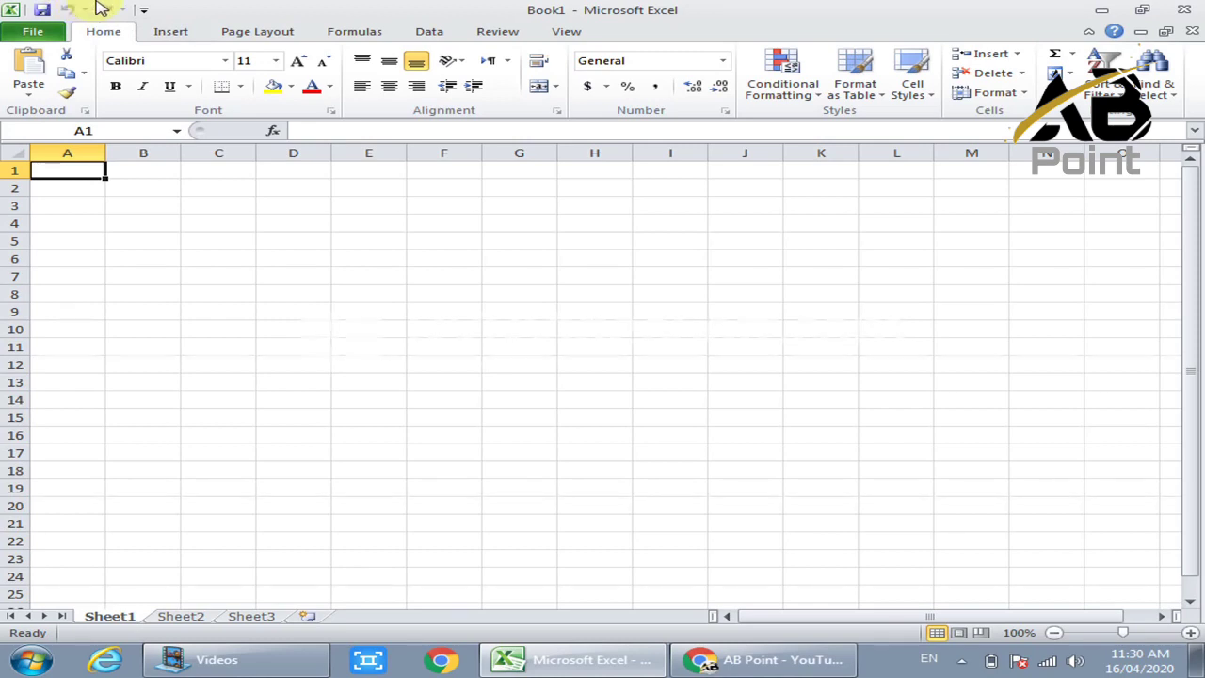
pyautogui.click(146, 11)
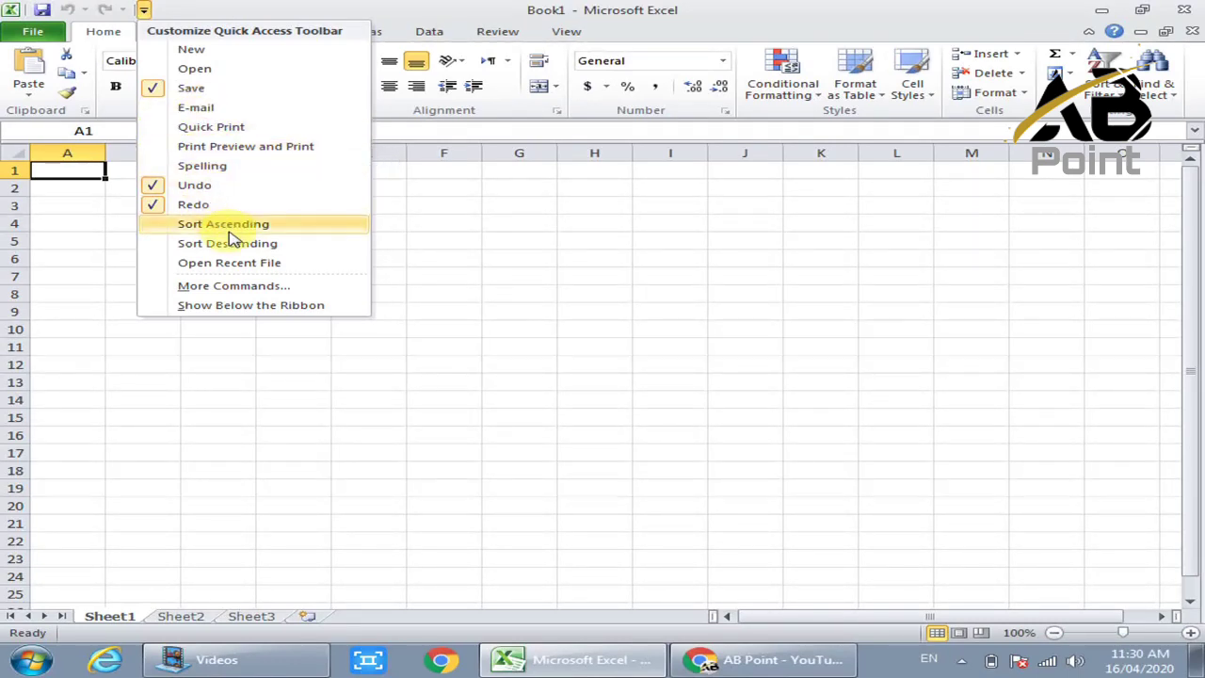
pyautogui.click(231, 288)
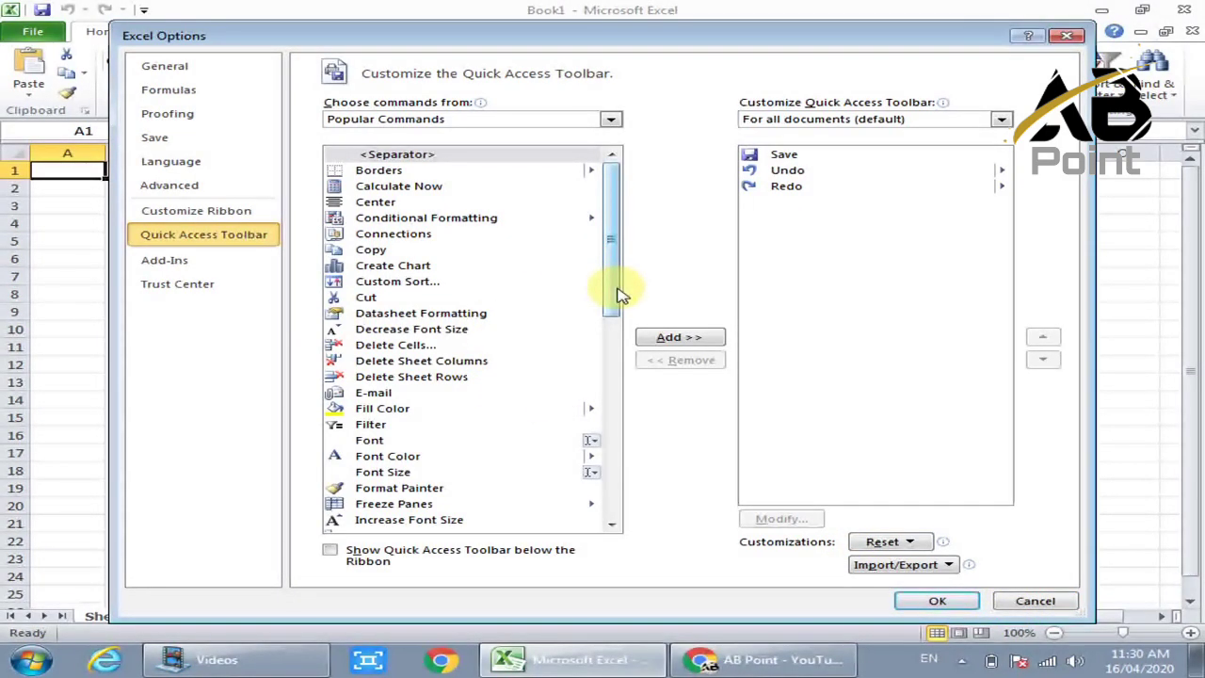
pyautogui.moveTo(619, 294)
pyautogui.mouseDown()
pyautogui.moveTo(605, 511)
pyautogui.moveTo(640, 282)
pyautogui.mouseUp()
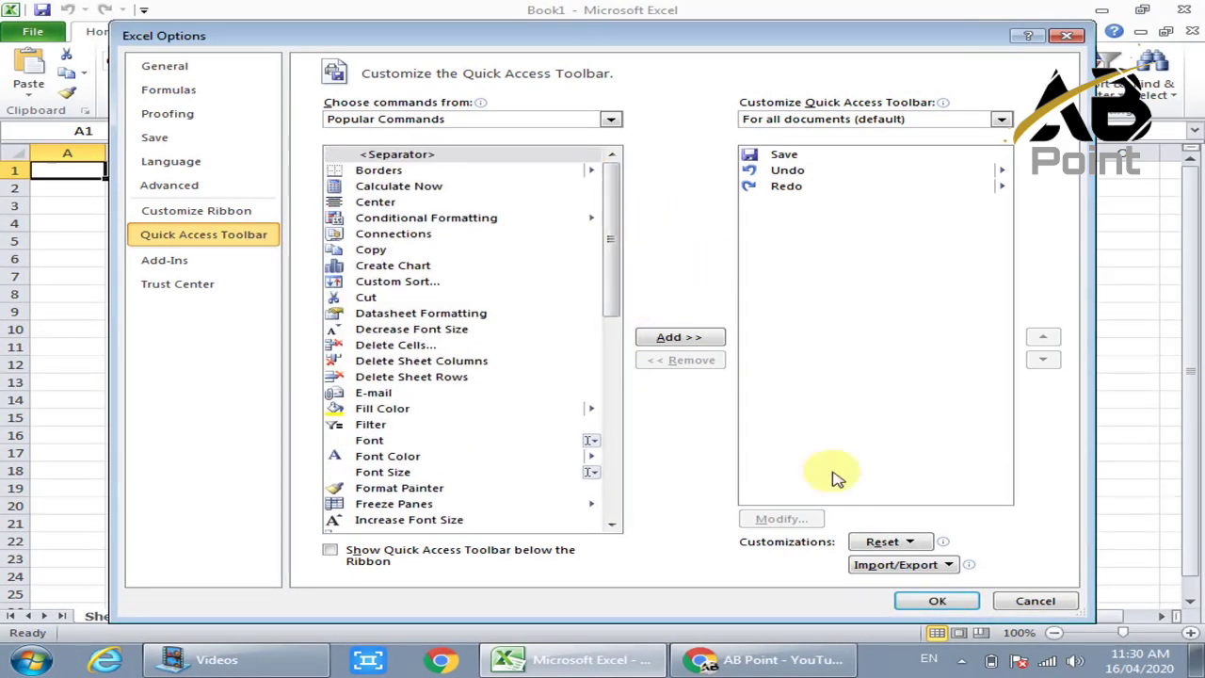
pyautogui.click(1034, 601)
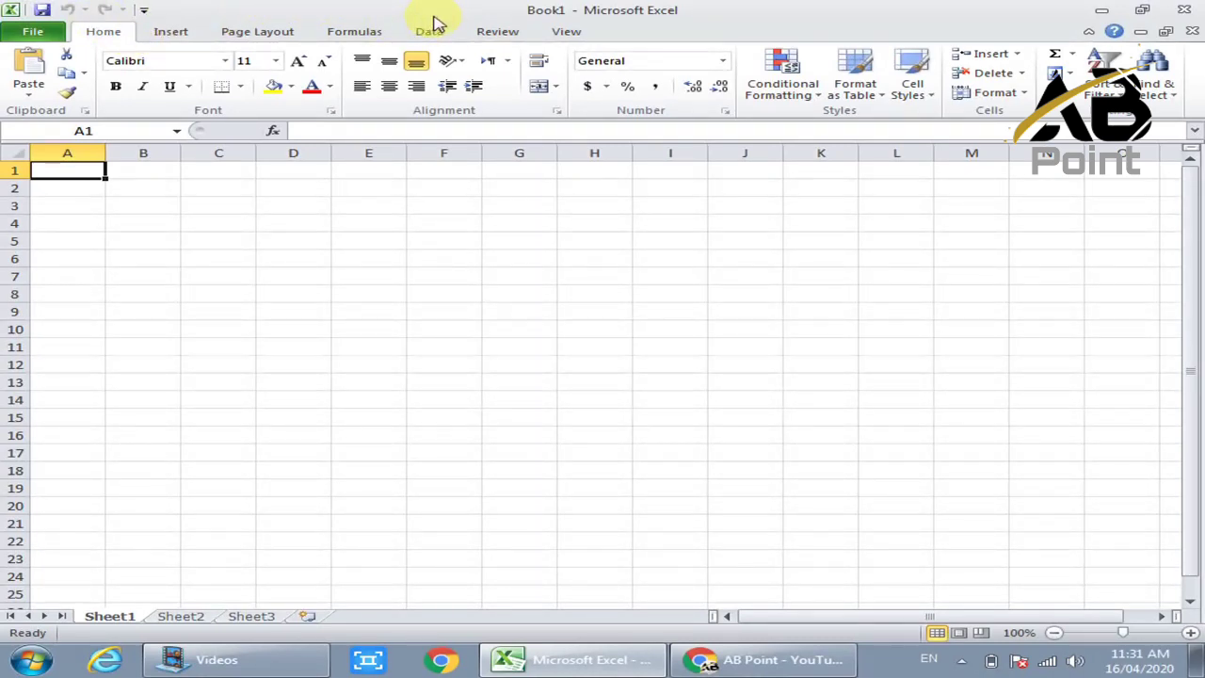
# - Look through the ribbon's Insert and Page Layout commands, return to Home, and collapse and restore the ribbon
pyautogui.click(198, 42)
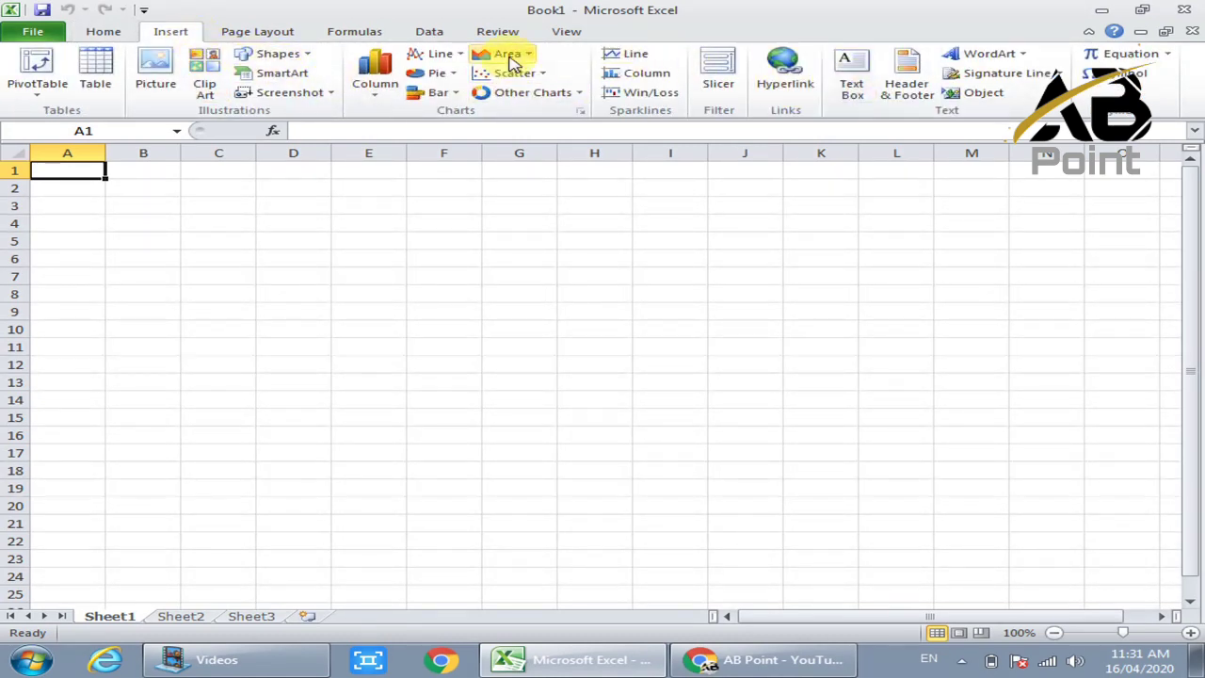
pyautogui.click(273, 37)
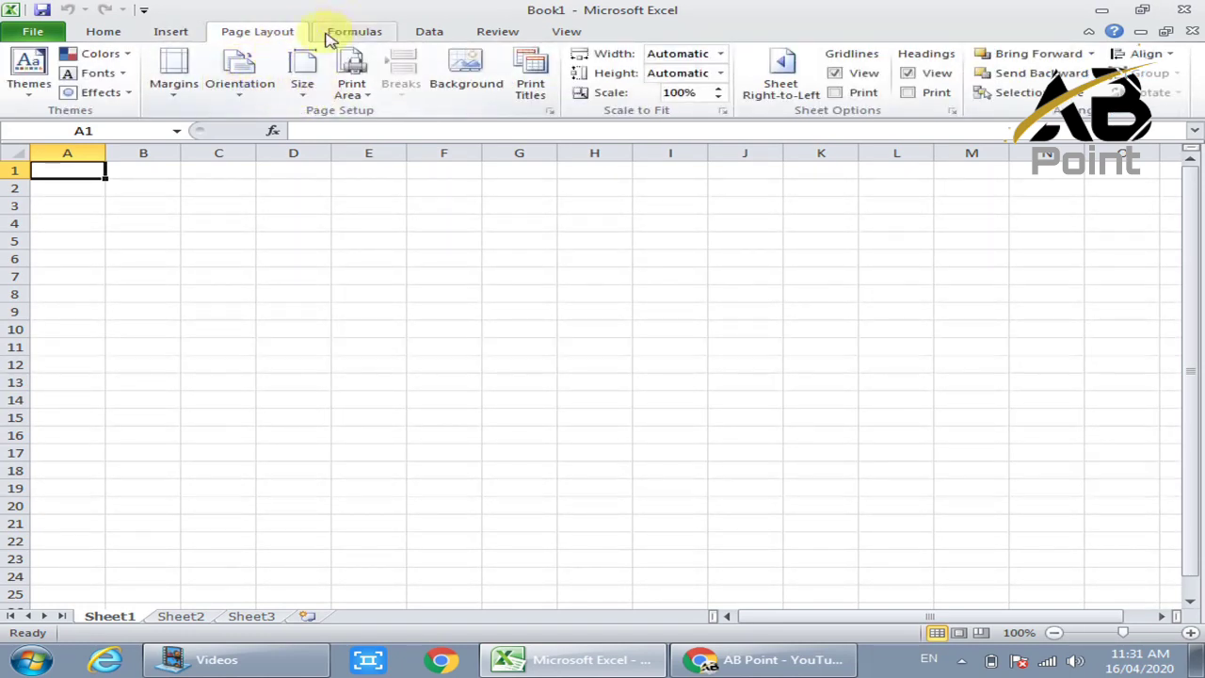
pyautogui.click(171, 34)
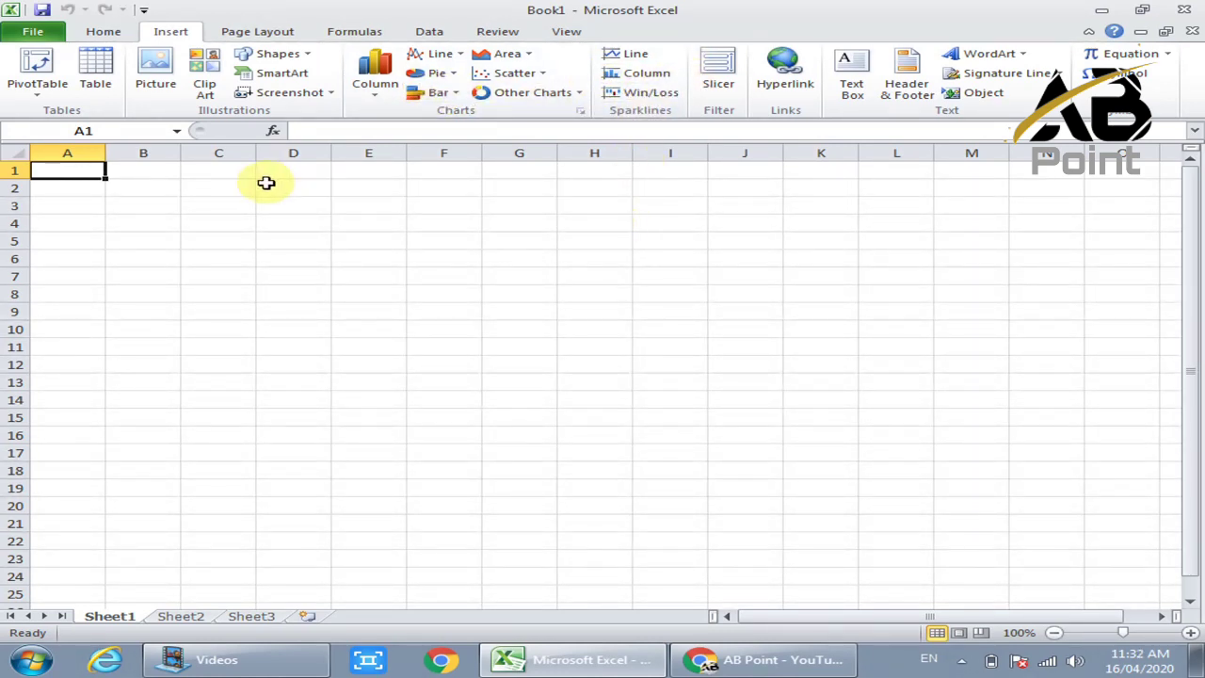
pyautogui.click(104, 34)
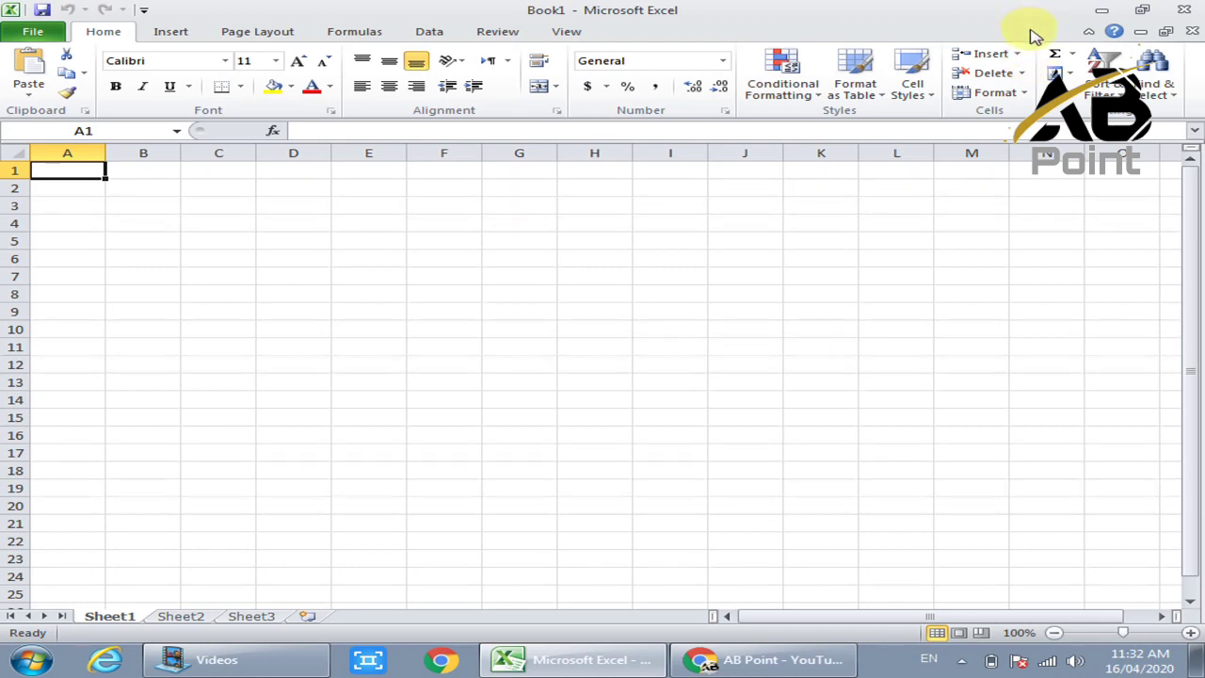
pyautogui.click(1089, 34)
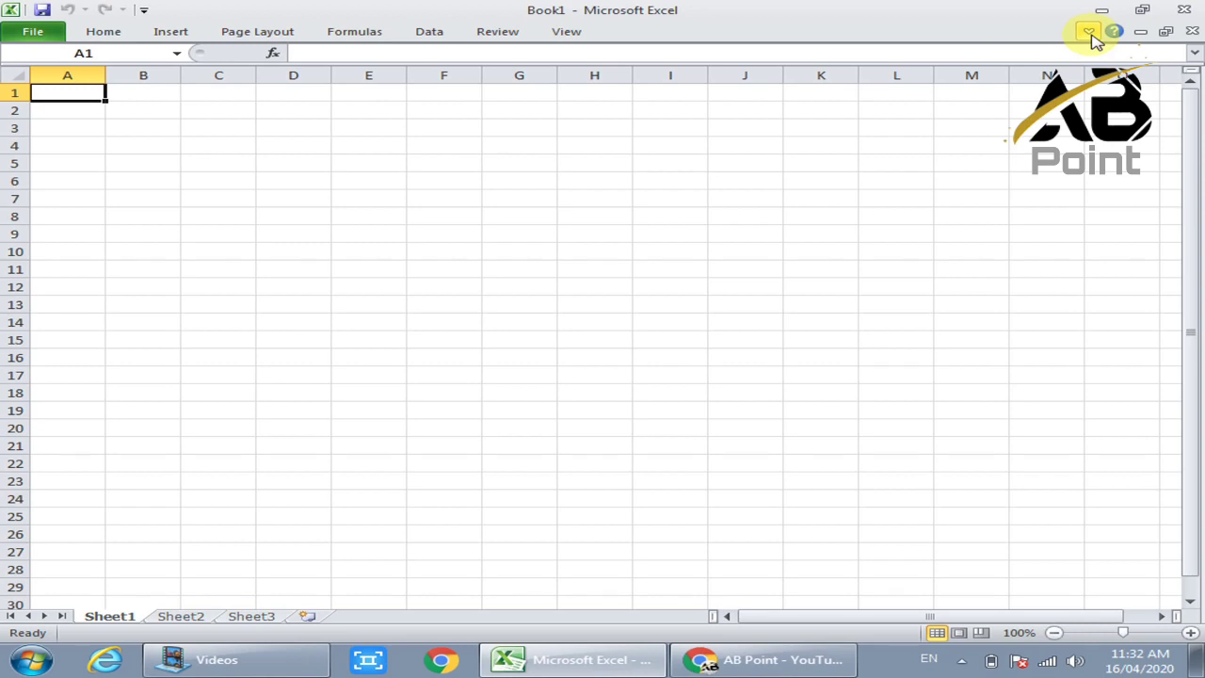
pyautogui.click(1089, 33)
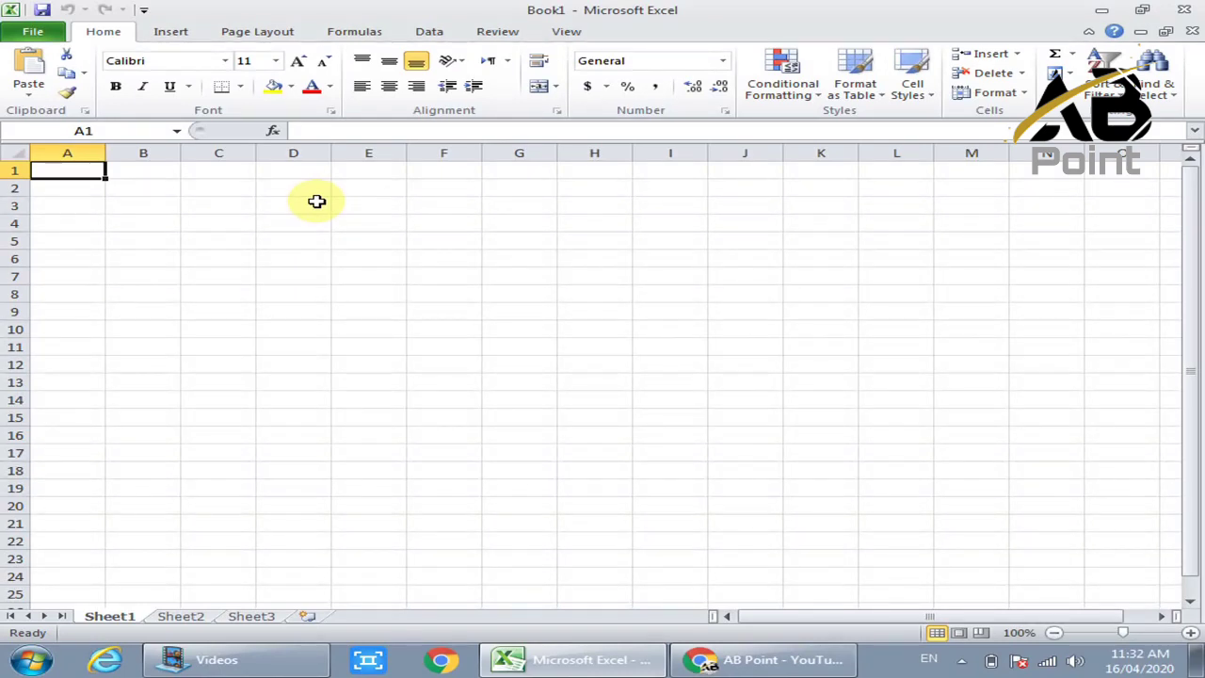
# - Select cells E2, E9 and G10 one after another to see each address in the Name Box
pyautogui.click(107, 128)
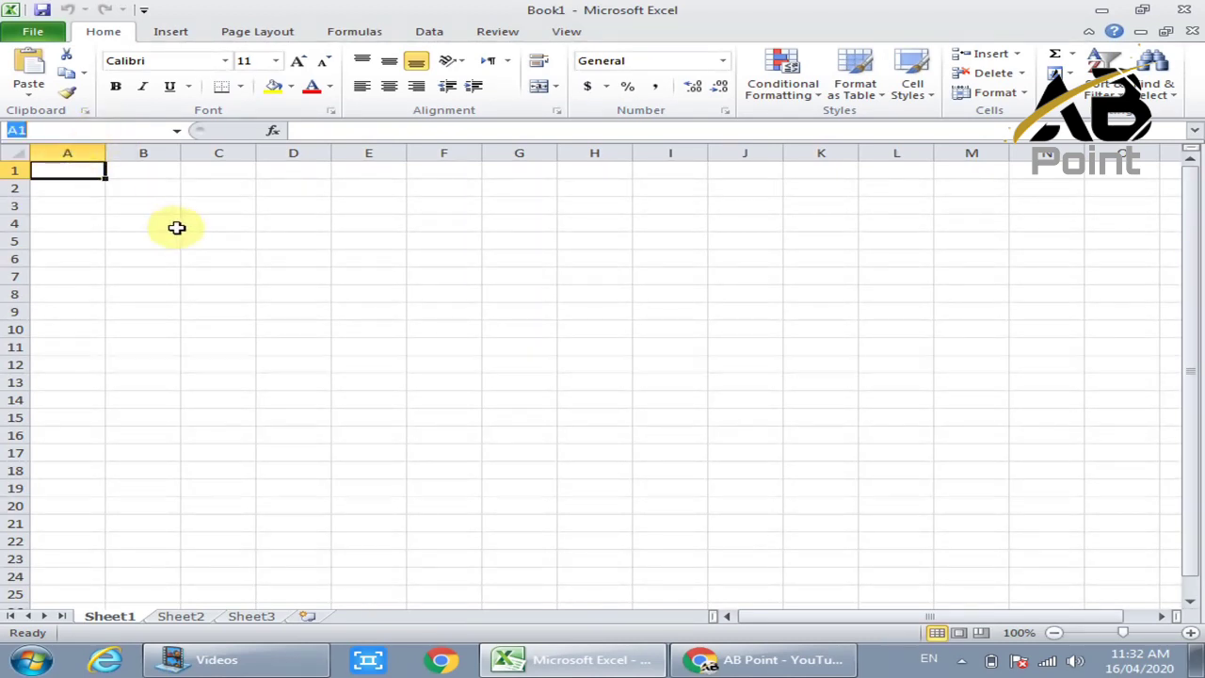
pyautogui.click(394, 188)
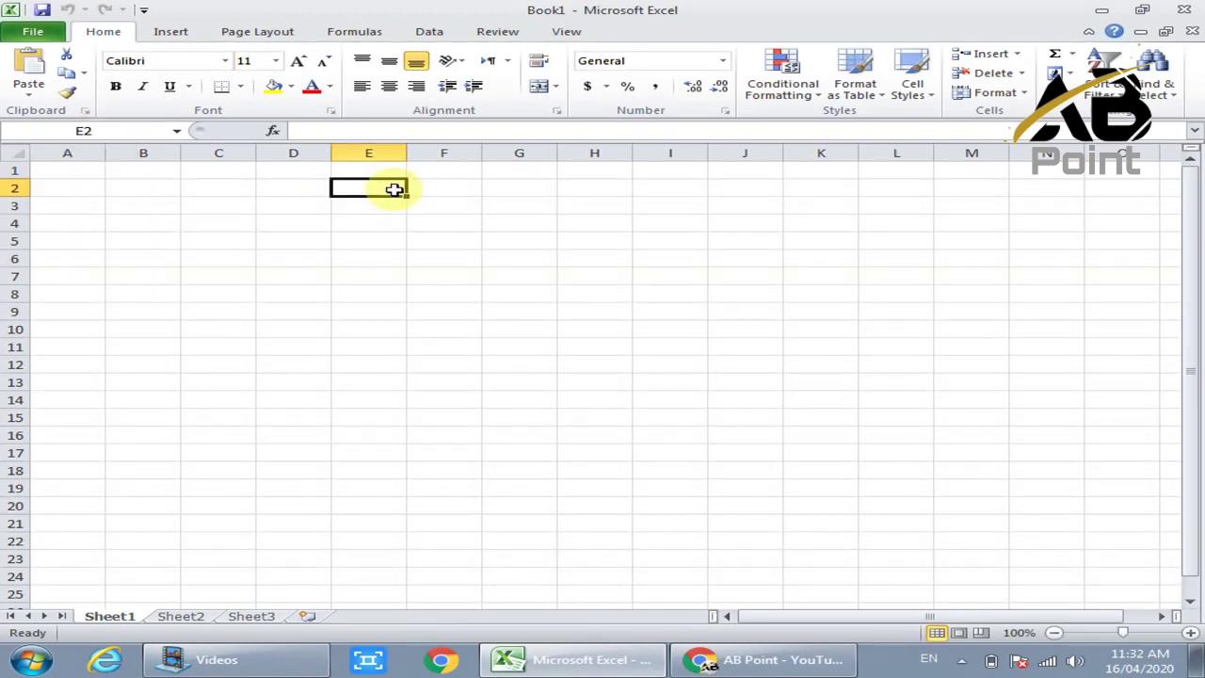
pyautogui.click(396, 313)
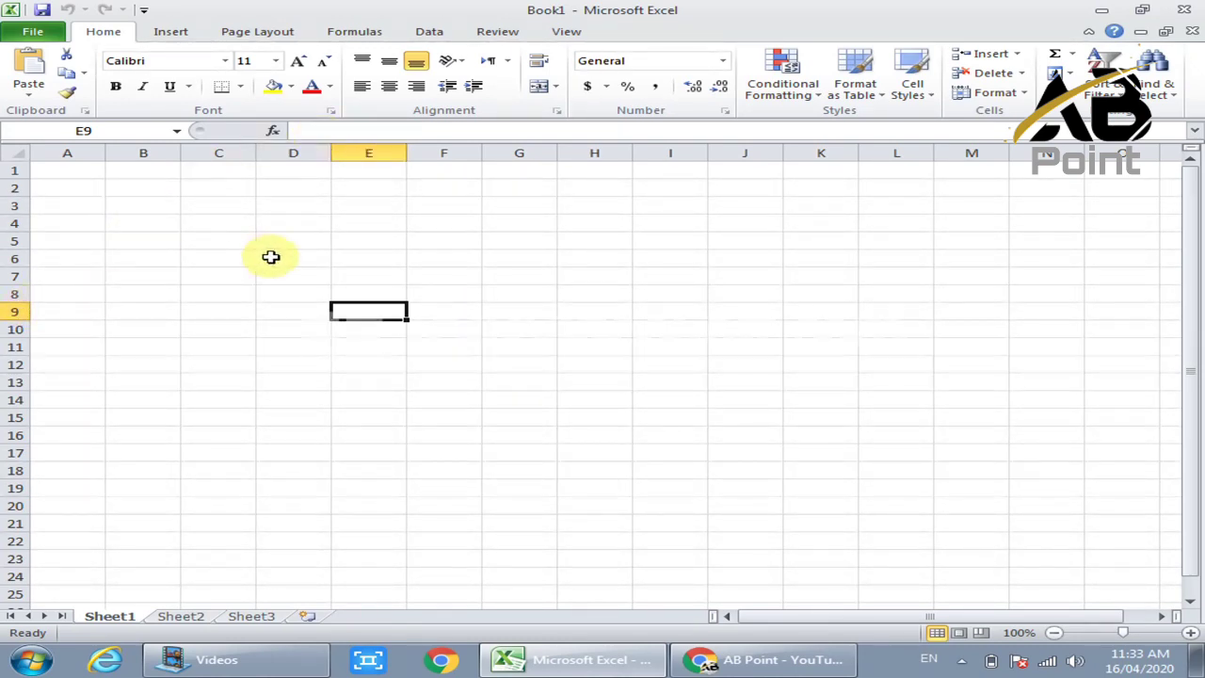
pyautogui.click(551, 329)
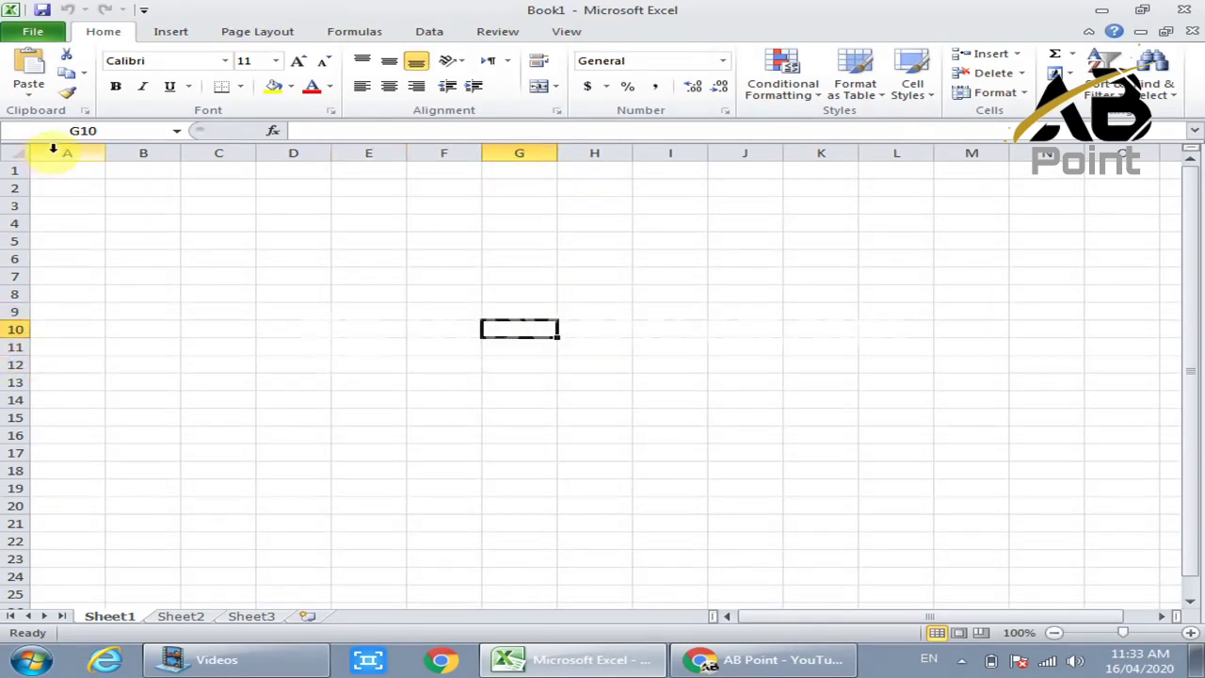
# - Jump to cell M9 by entering its address in the Name Box
pyautogui.click(103, 130)
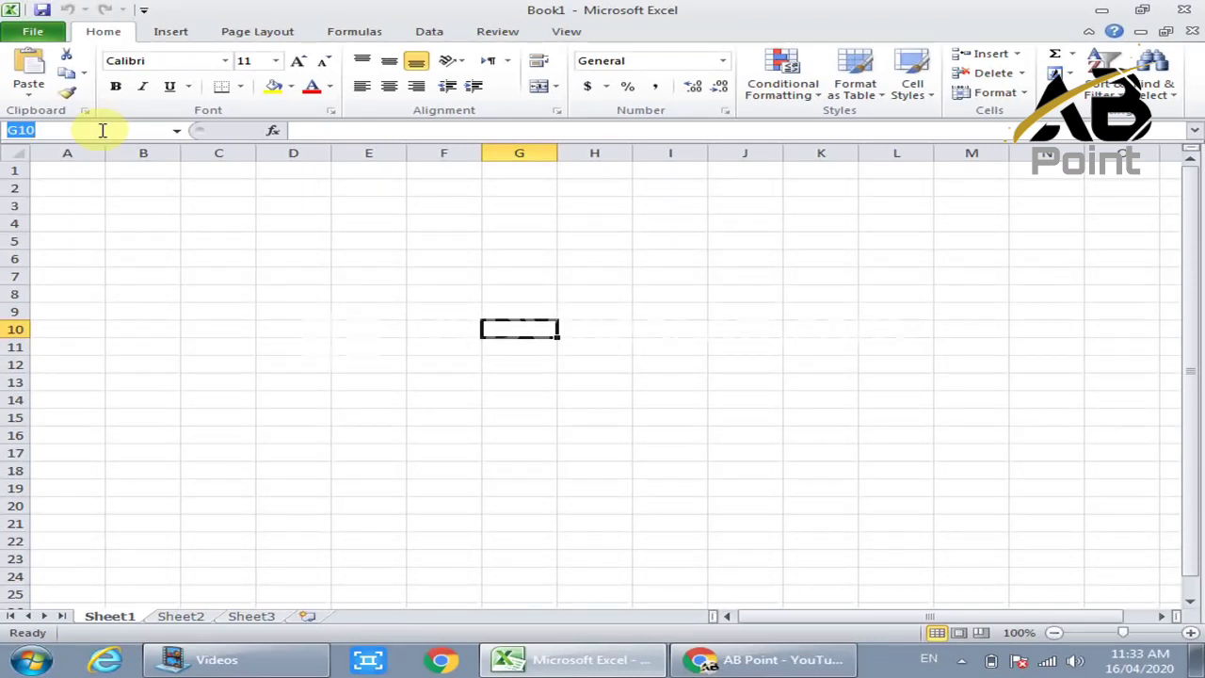
pyautogui.press('BackSpace')
pyautogui.write('m9')
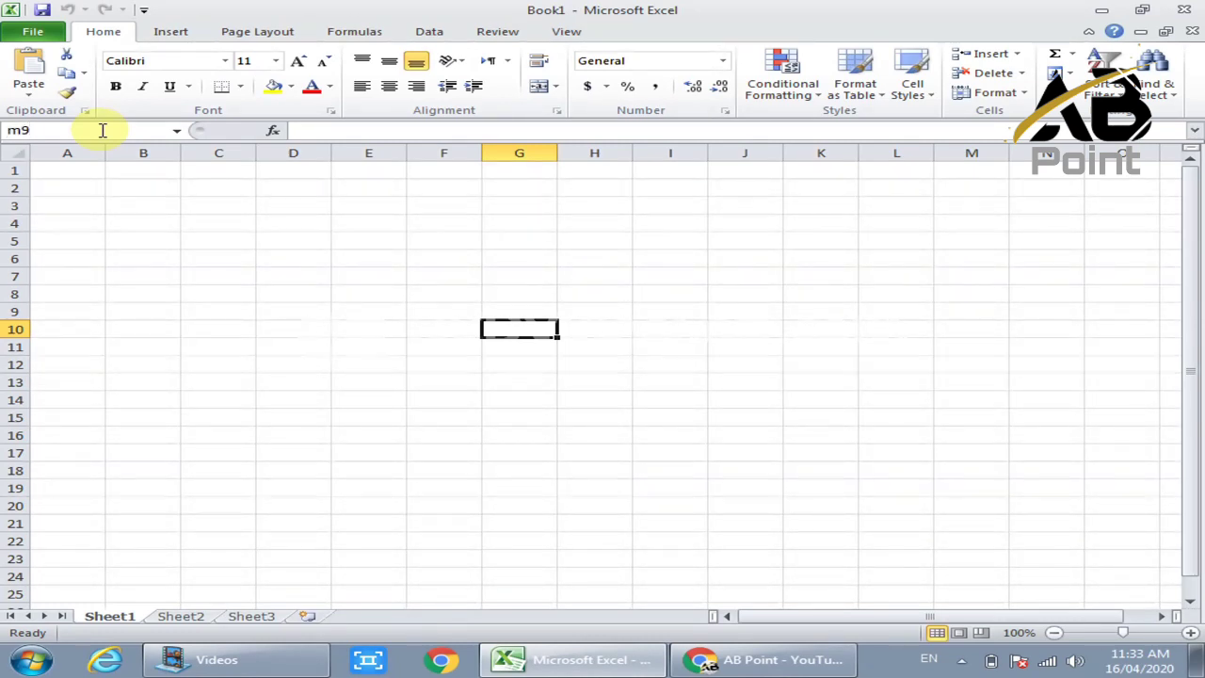
pyautogui.press('Return')
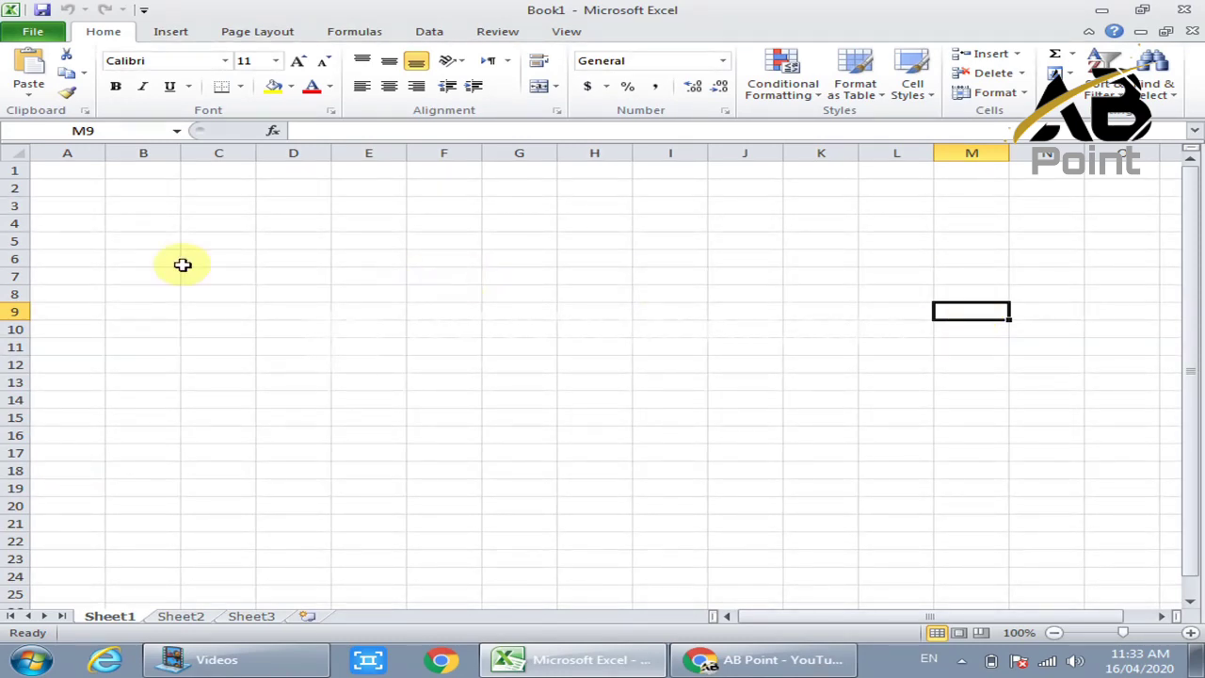
# - Activate the formula bar for cell A1 and for cell E5 without entering any content
pyautogui.click(70, 167)
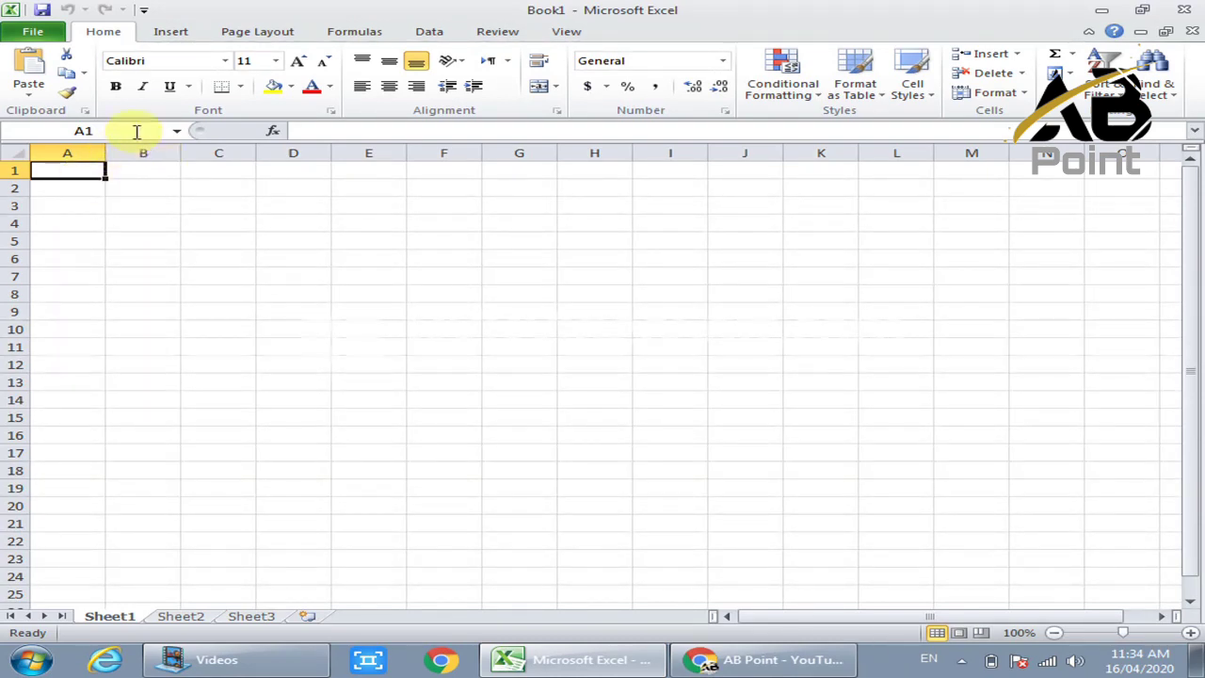
pyautogui.click(318, 130)
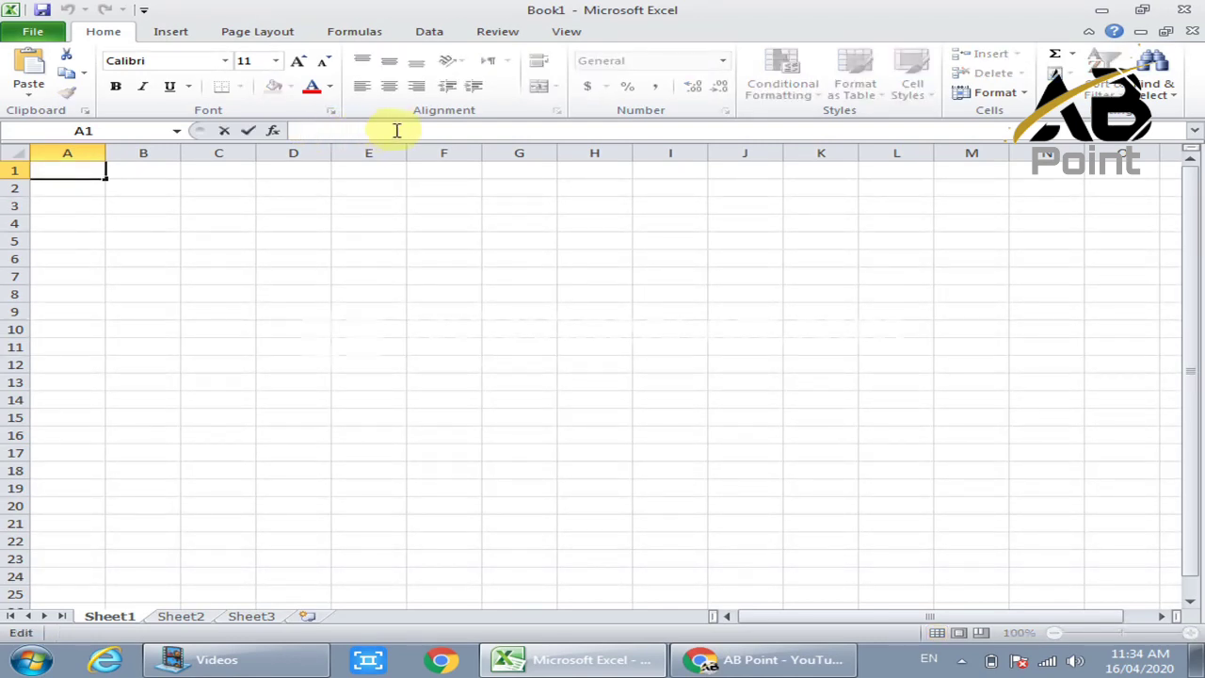
pyautogui.click(374, 243)
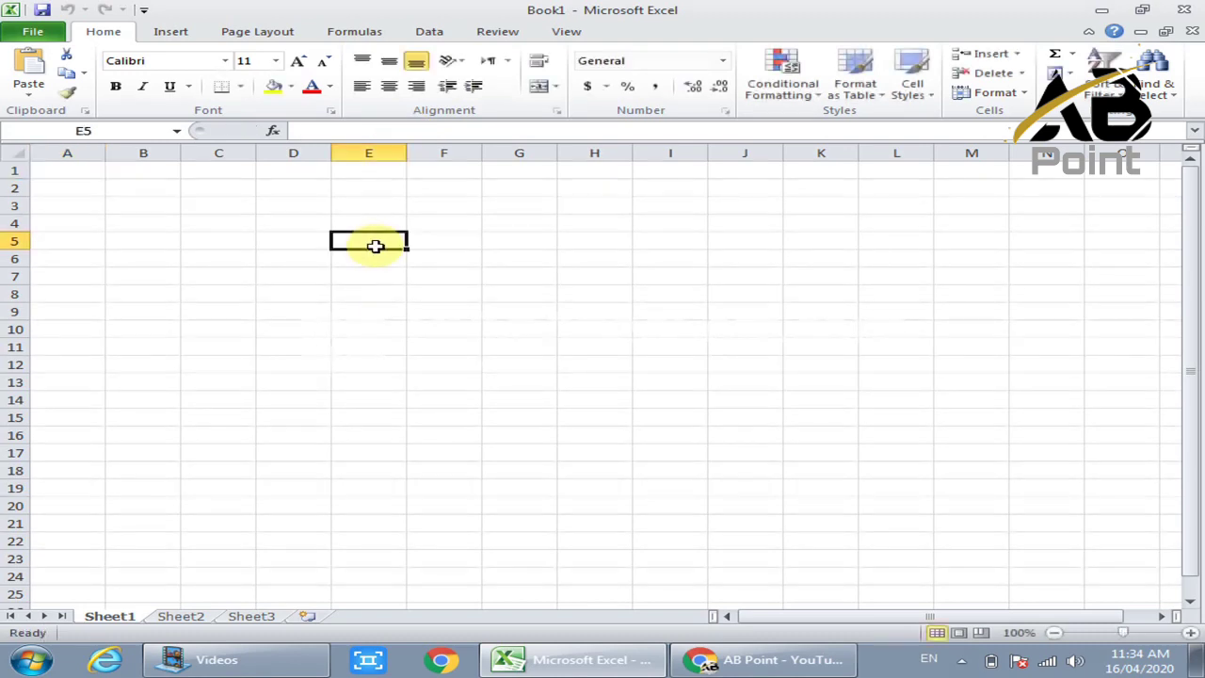
pyautogui.click(391, 131)
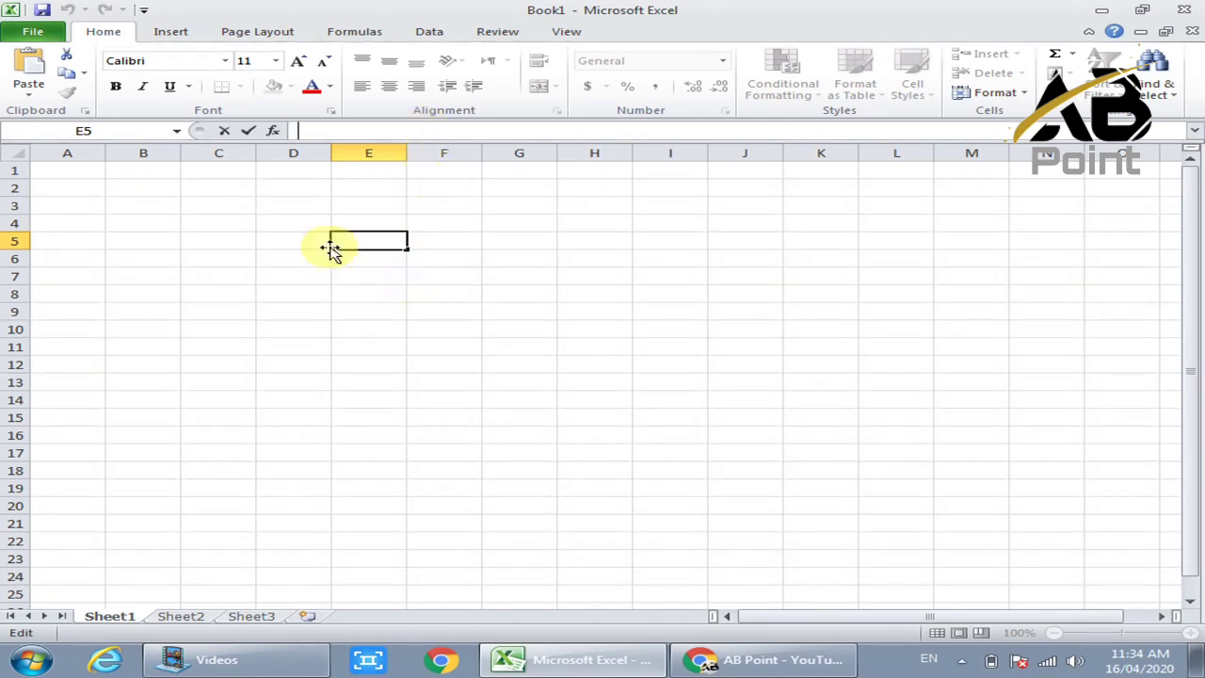
# - Select the entire columns B, C, D and E one at a time
pyautogui.click(154, 142)
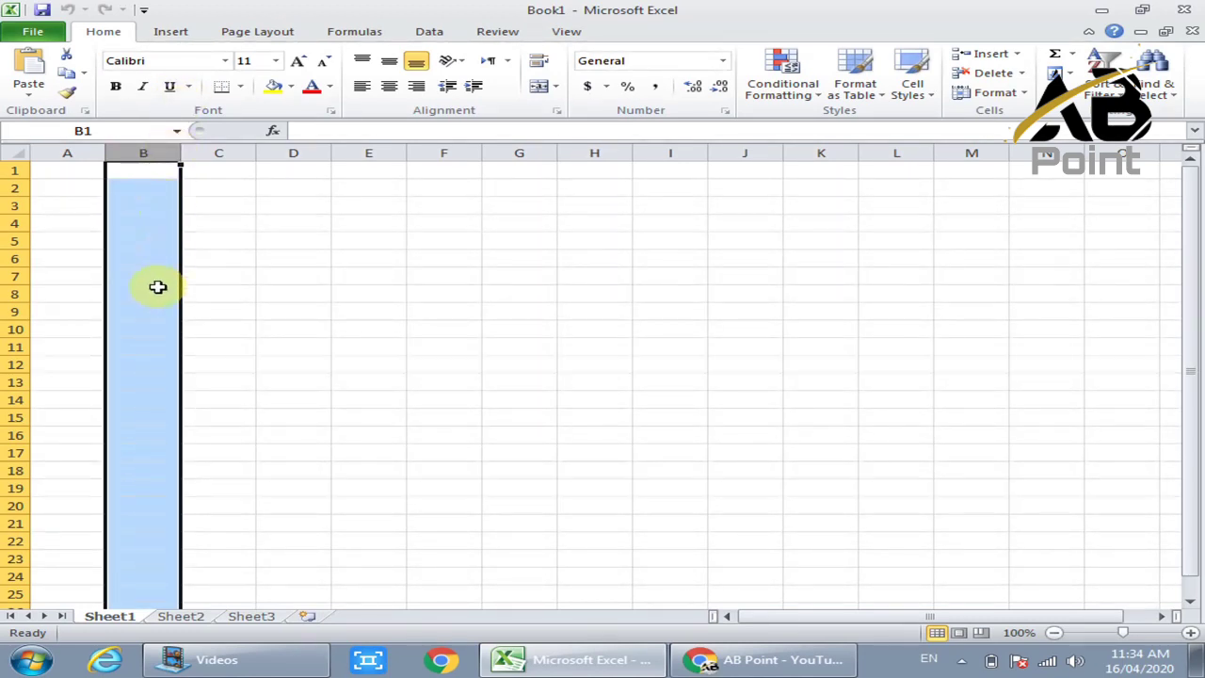
pyautogui.click(225, 145)
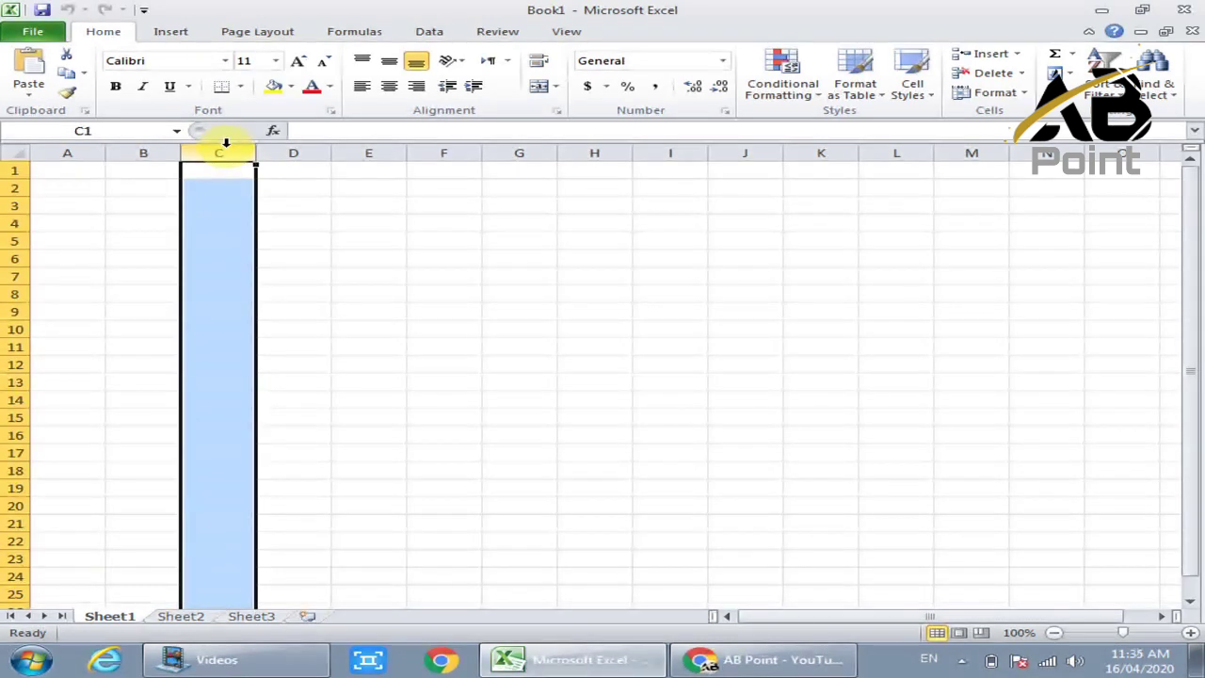
pyautogui.click(272, 146)
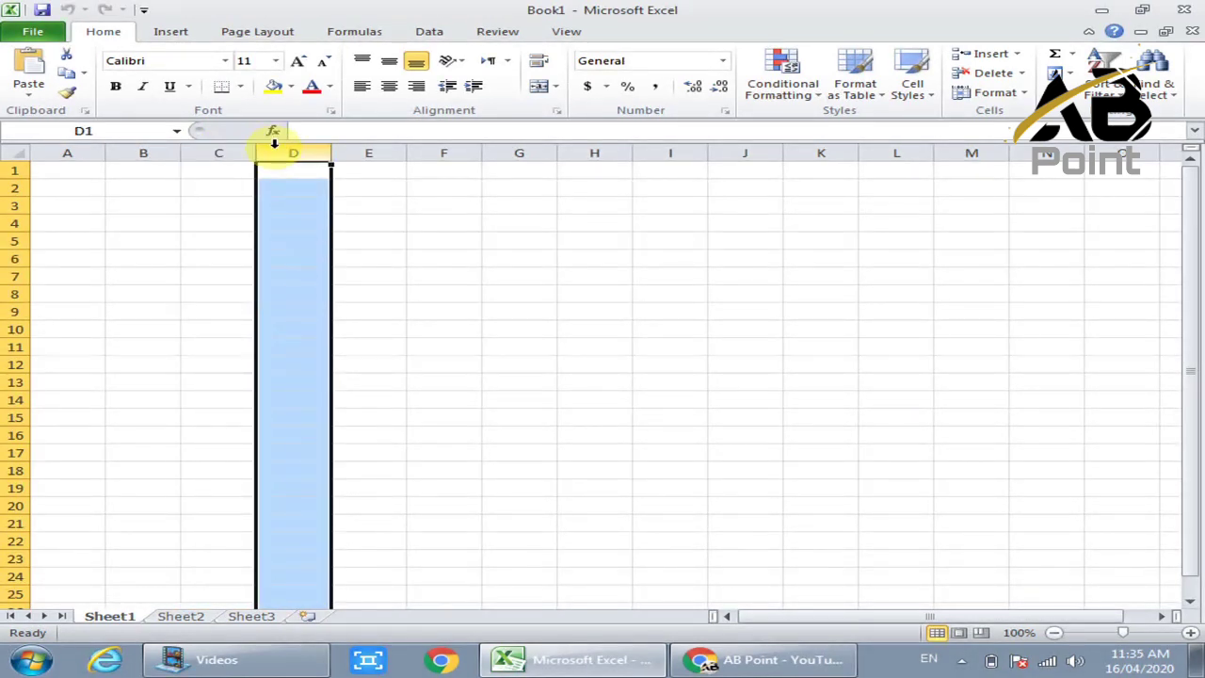
pyautogui.click(386, 148)
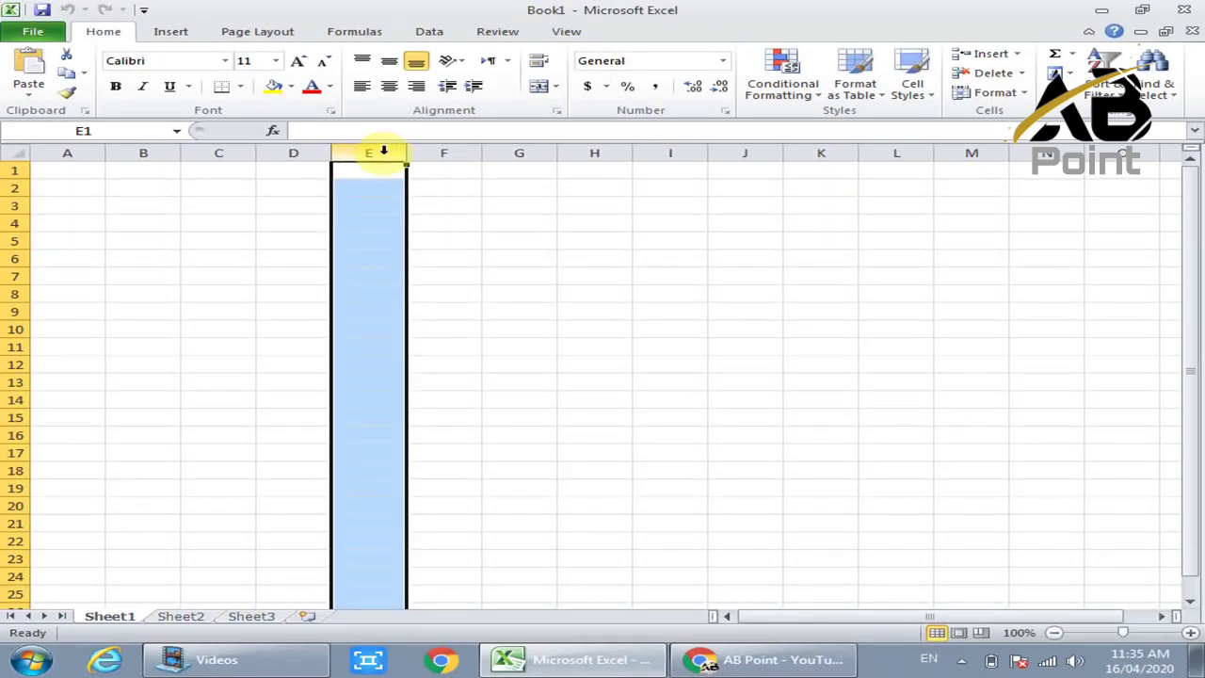
# - Select the entire rows 1, 2 and 4 one at a time
pyautogui.click(15, 171)
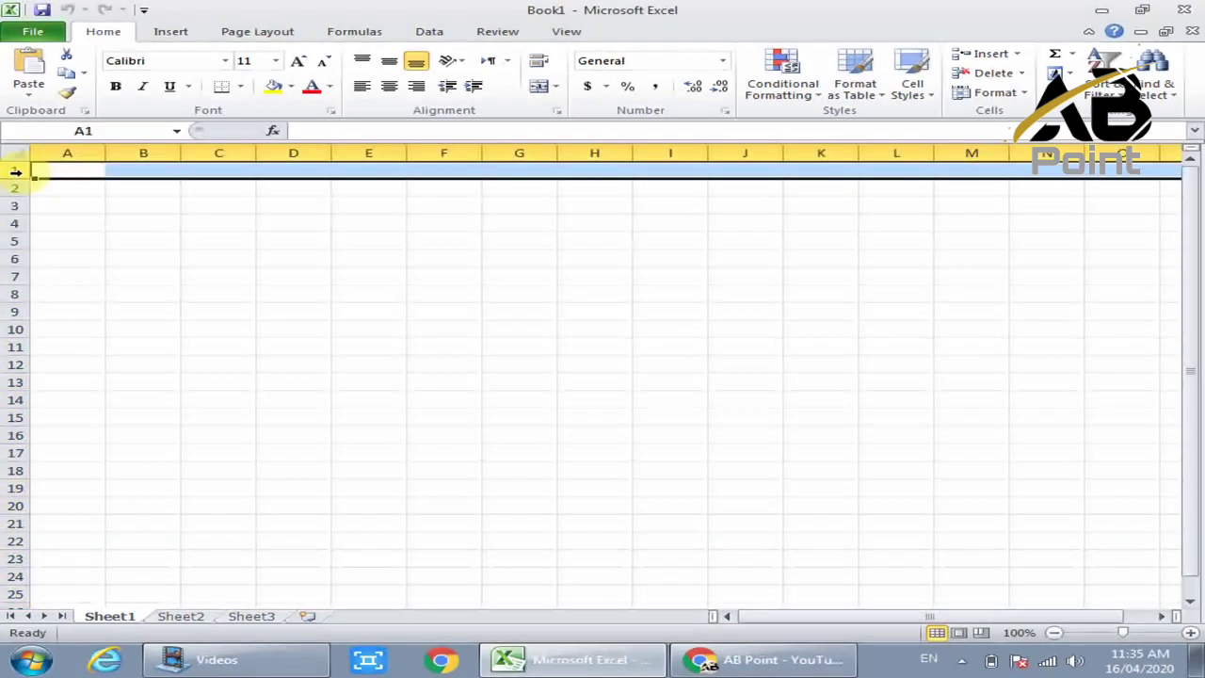
pyautogui.click(12, 189)
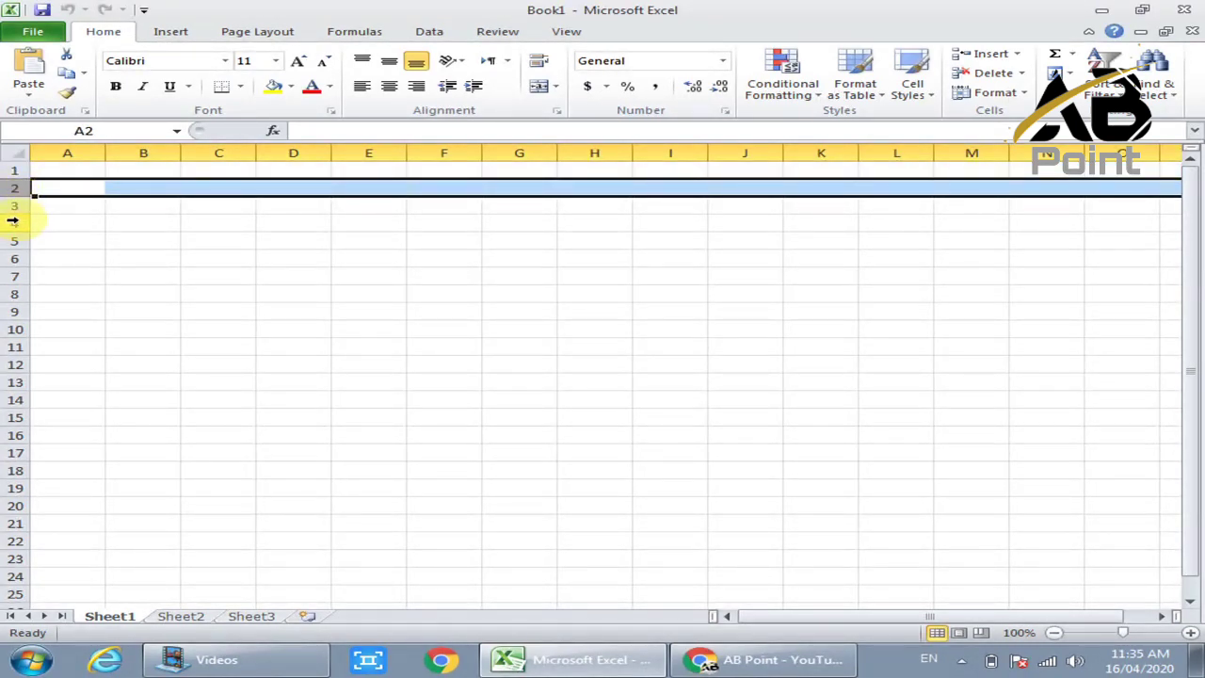
pyautogui.click(13, 222)
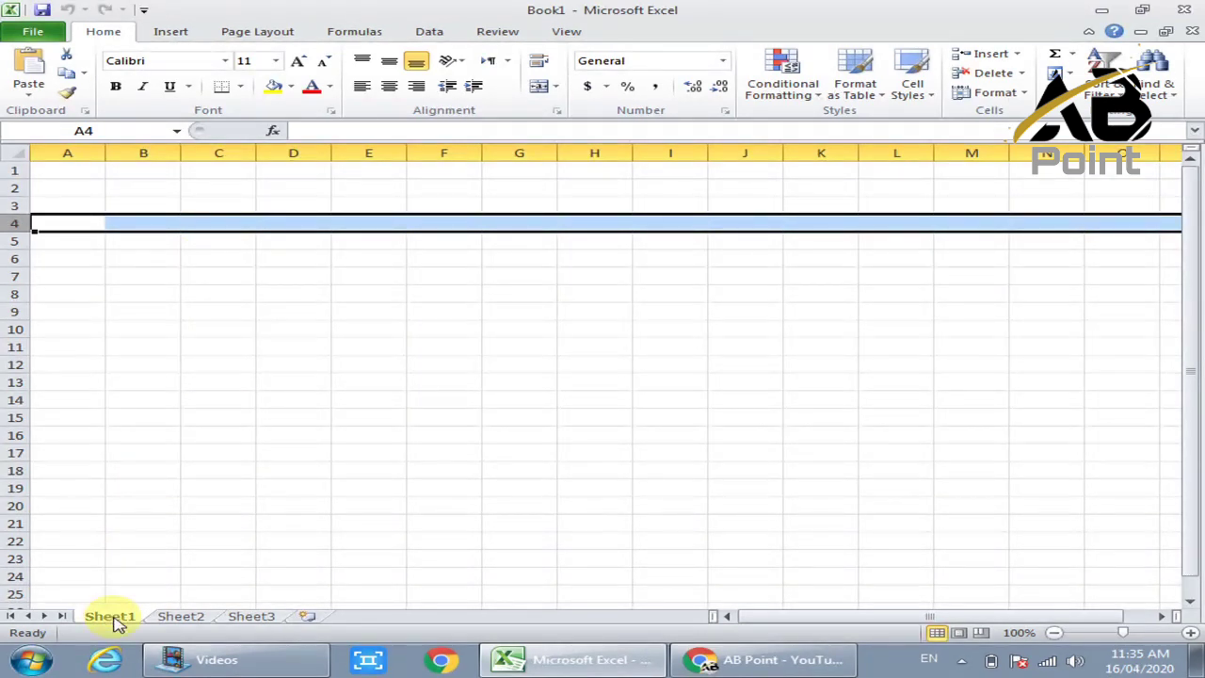
# - View Sheet2 and Sheet3, and select cell D23 on Sheet3
pyautogui.click(169, 616)
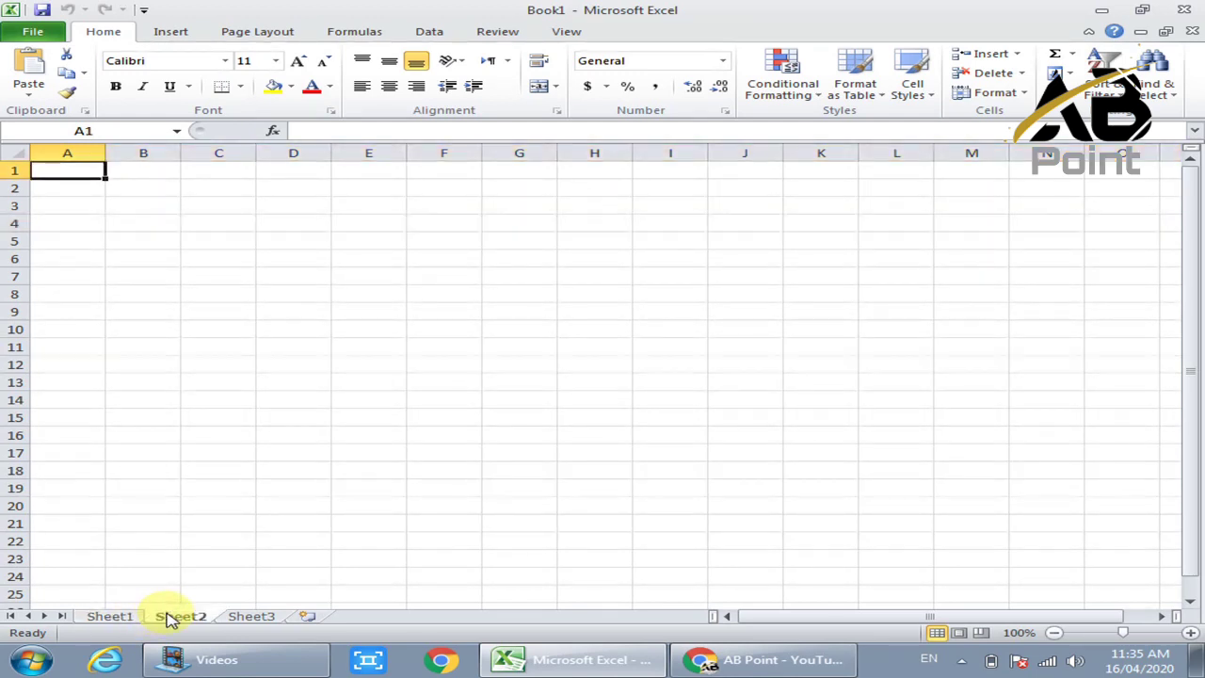
pyautogui.click(242, 621)
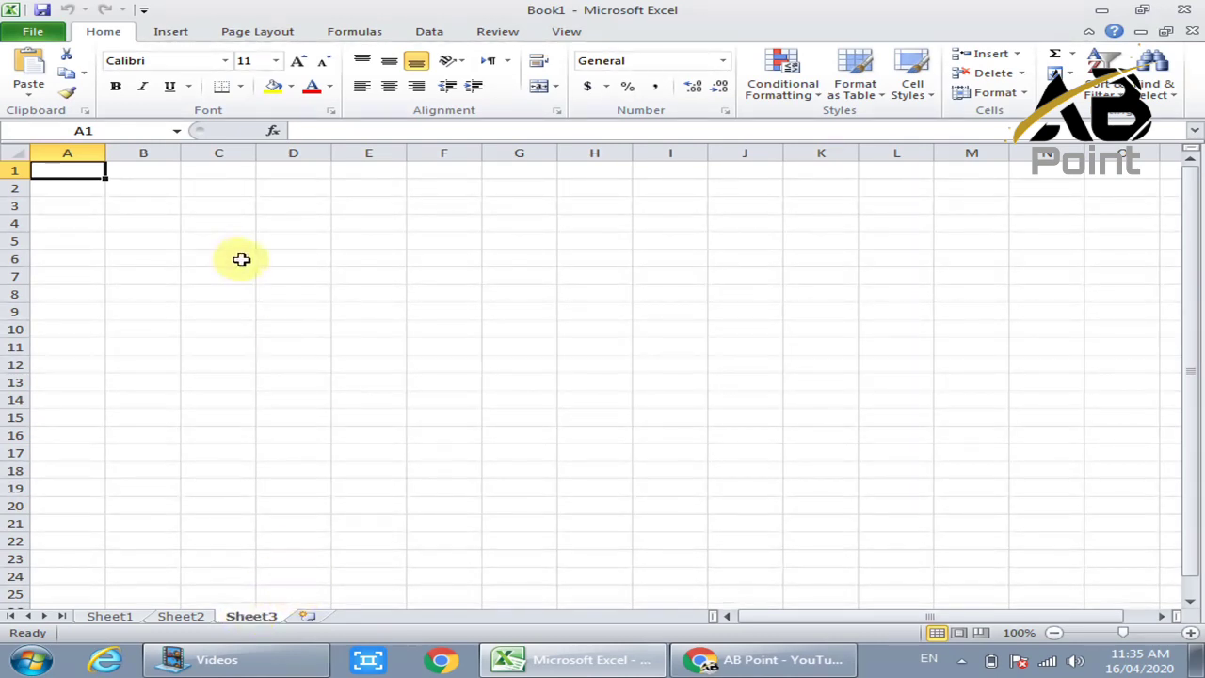
pyautogui.moveTo(261, 261); pyautogui.dragTo(589, 445)
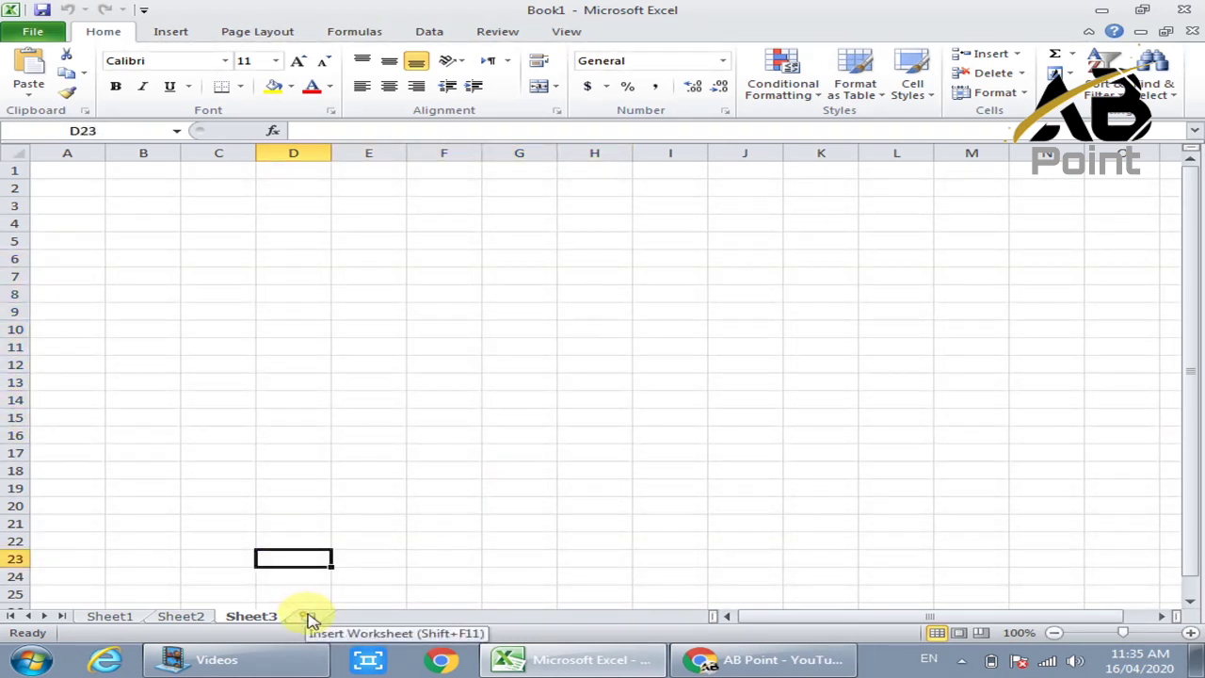
# - Insert three new worksheets after Sheet3
pyautogui.click(311, 618)
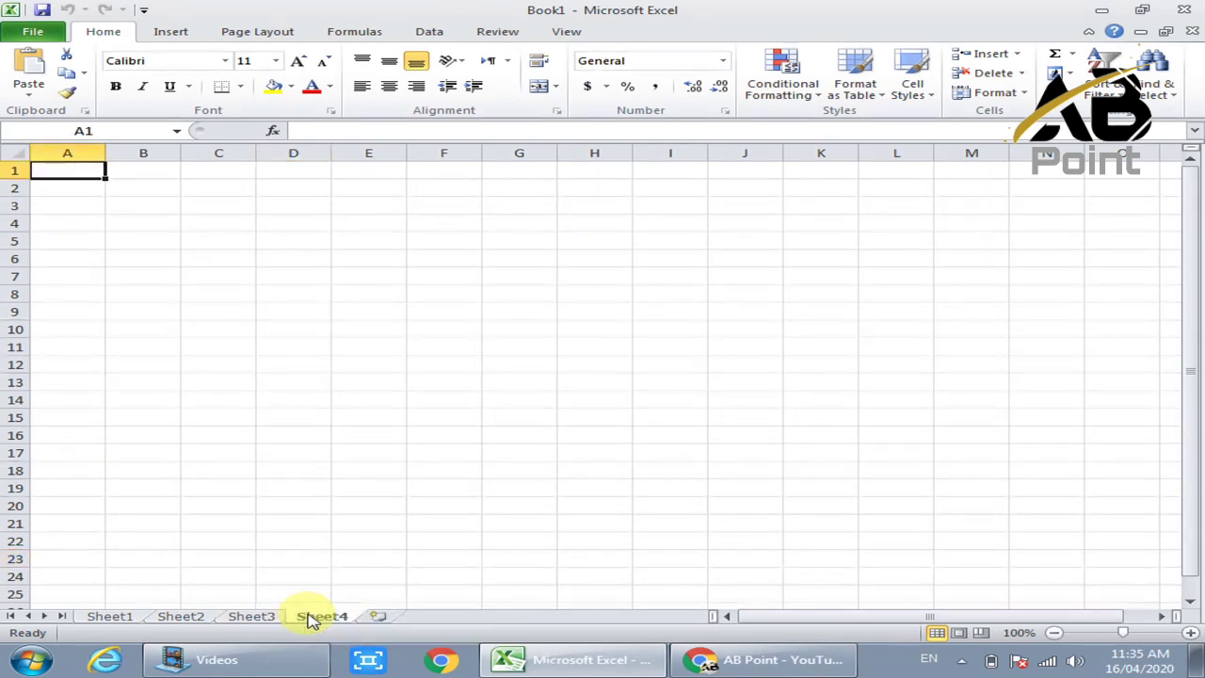
pyautogui.click(379, 617)
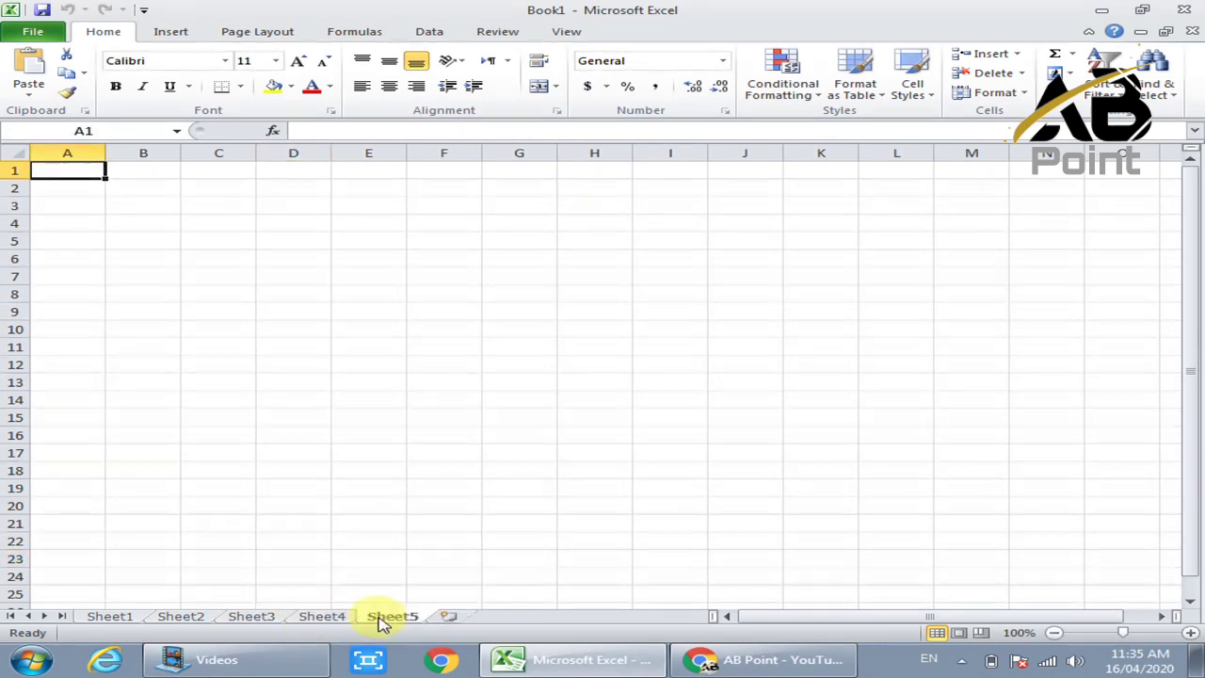
pyautogui.click(450, 617)
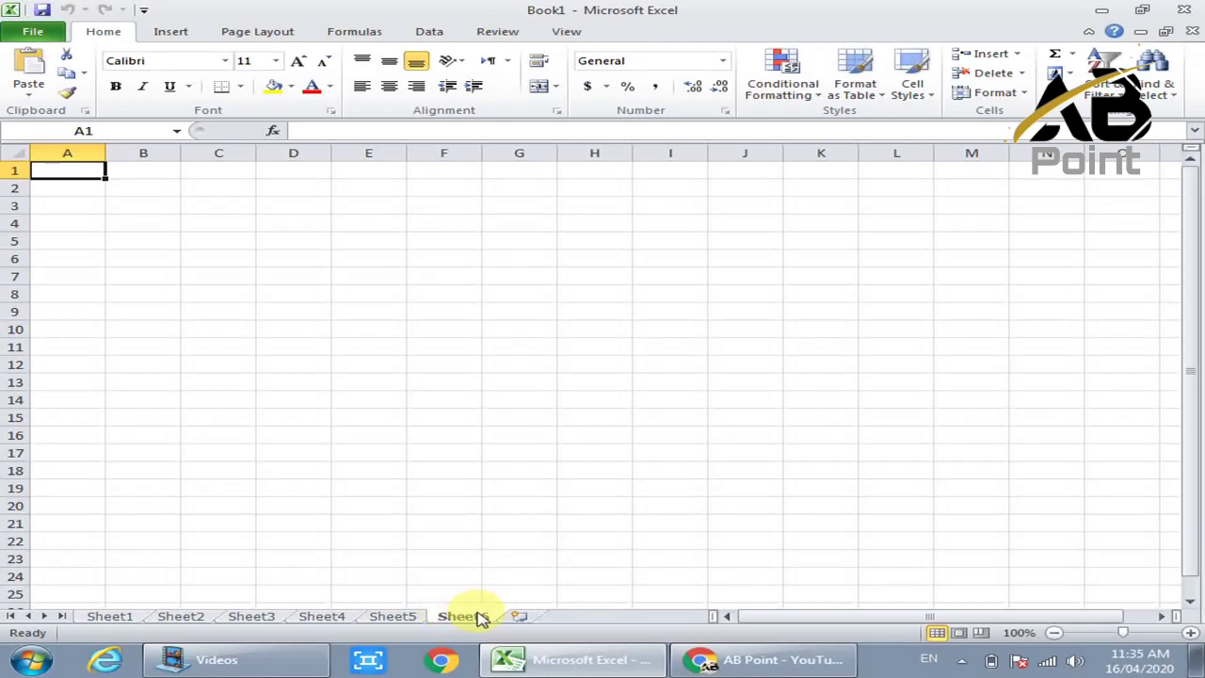
# - View Sheet1 and select cell C13, look at Sheet2, and return to Sheet1
pyautogui.click(111, 618)
pyautogui.click(237, 386)
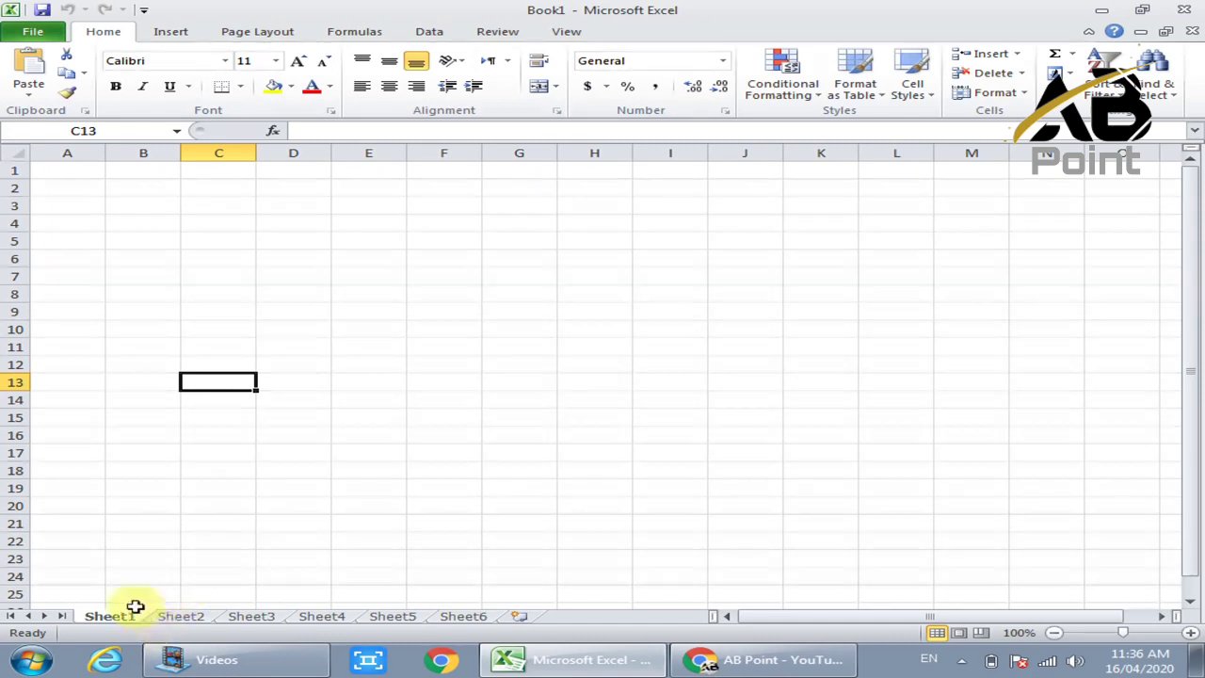
pyautogui.click(172, 617)
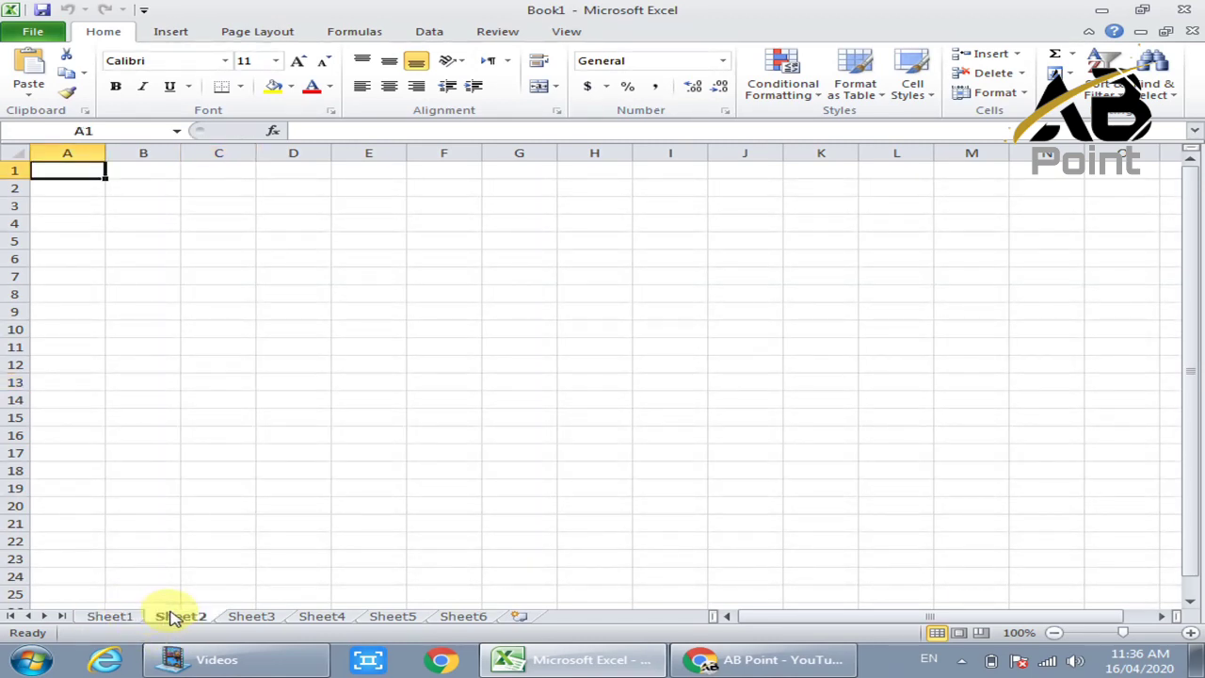
pyautogui.click(108, 619)
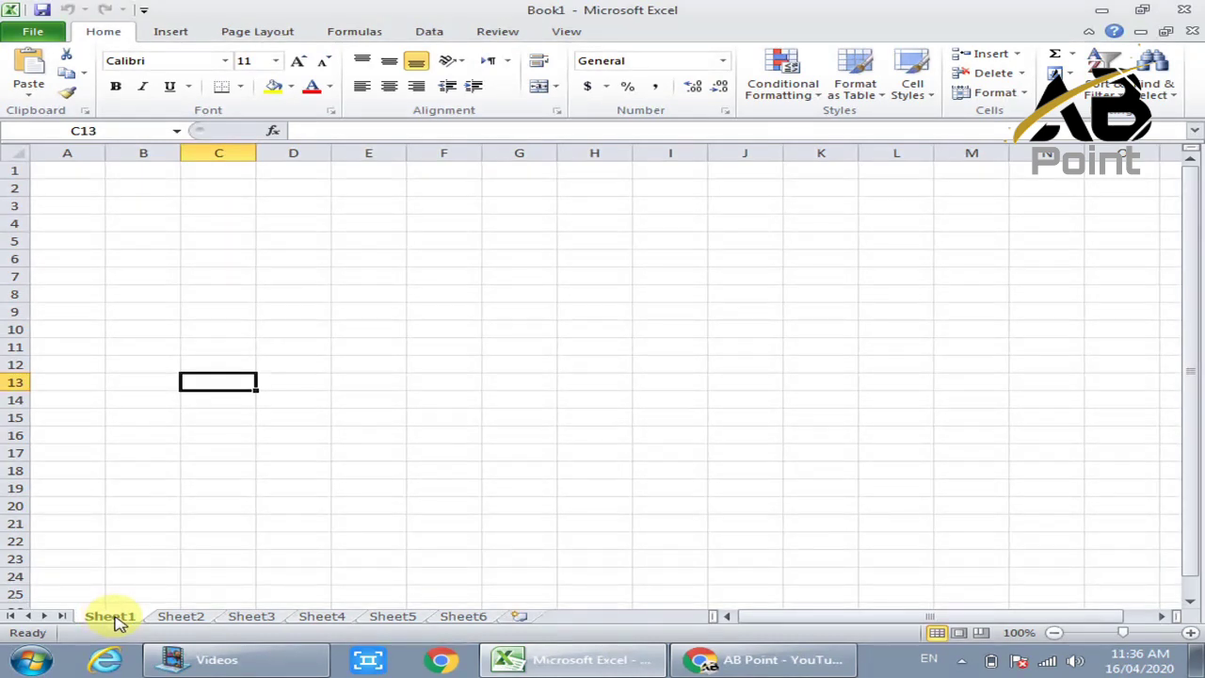
pyautogui.rightClick(113, 621)
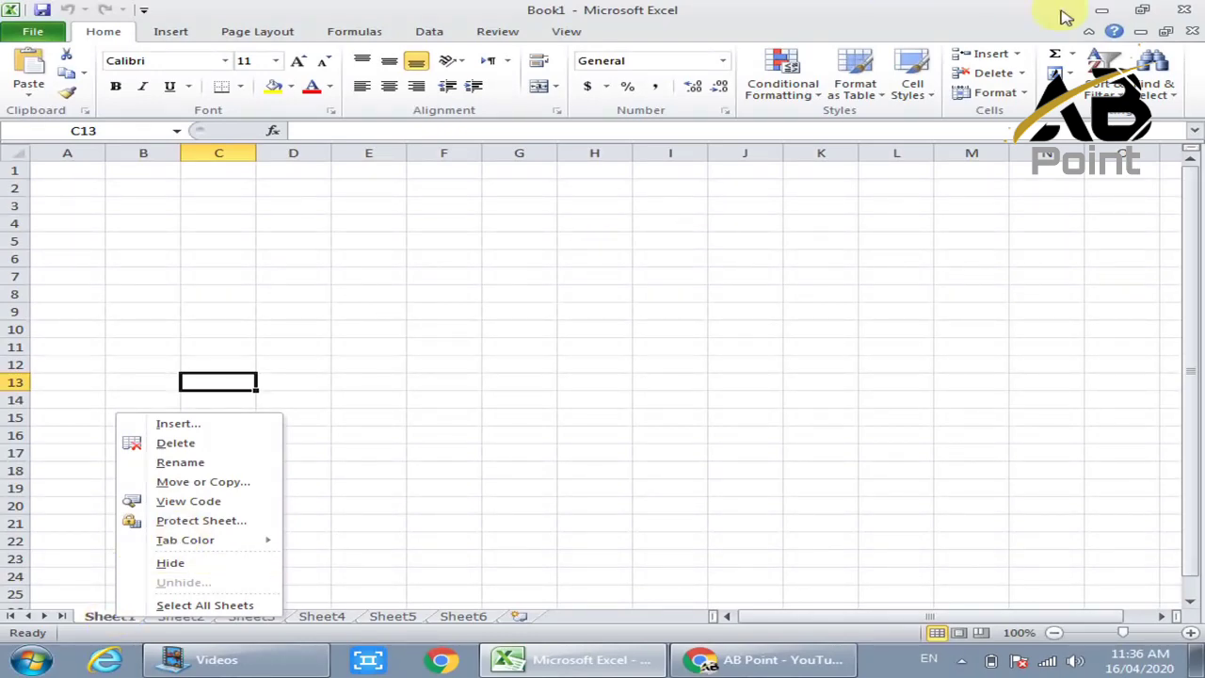
pyautogui.click(1102, 9)
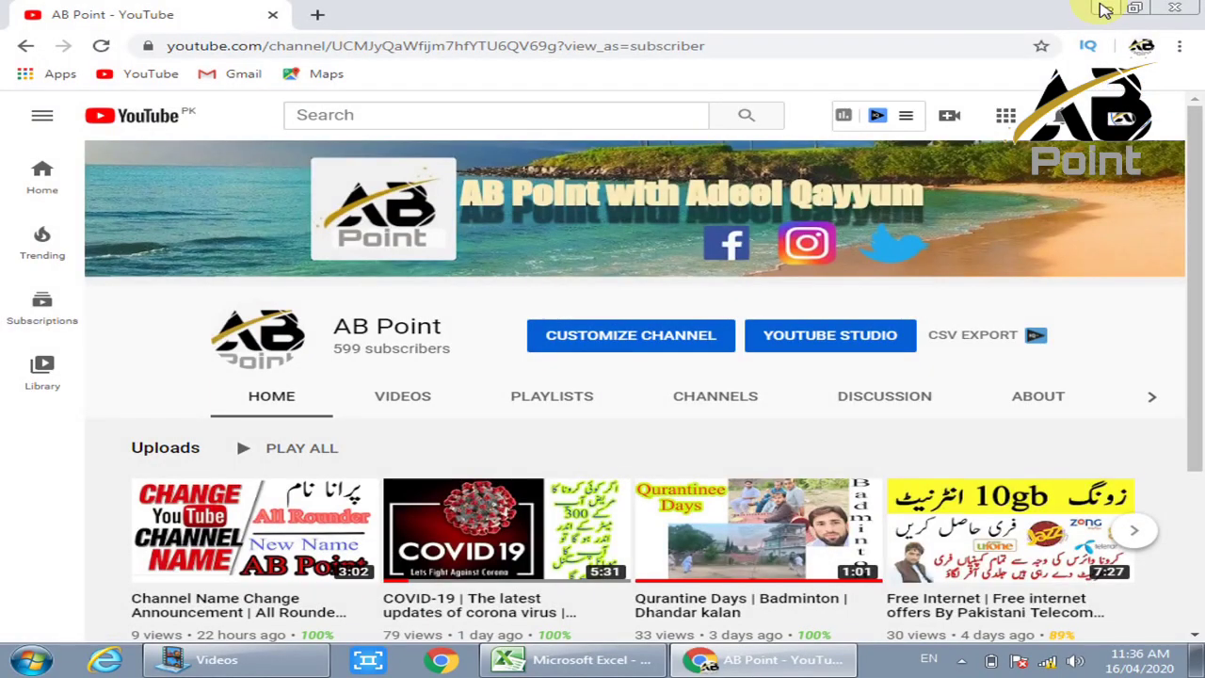
pyautogui.click(1105, 9)
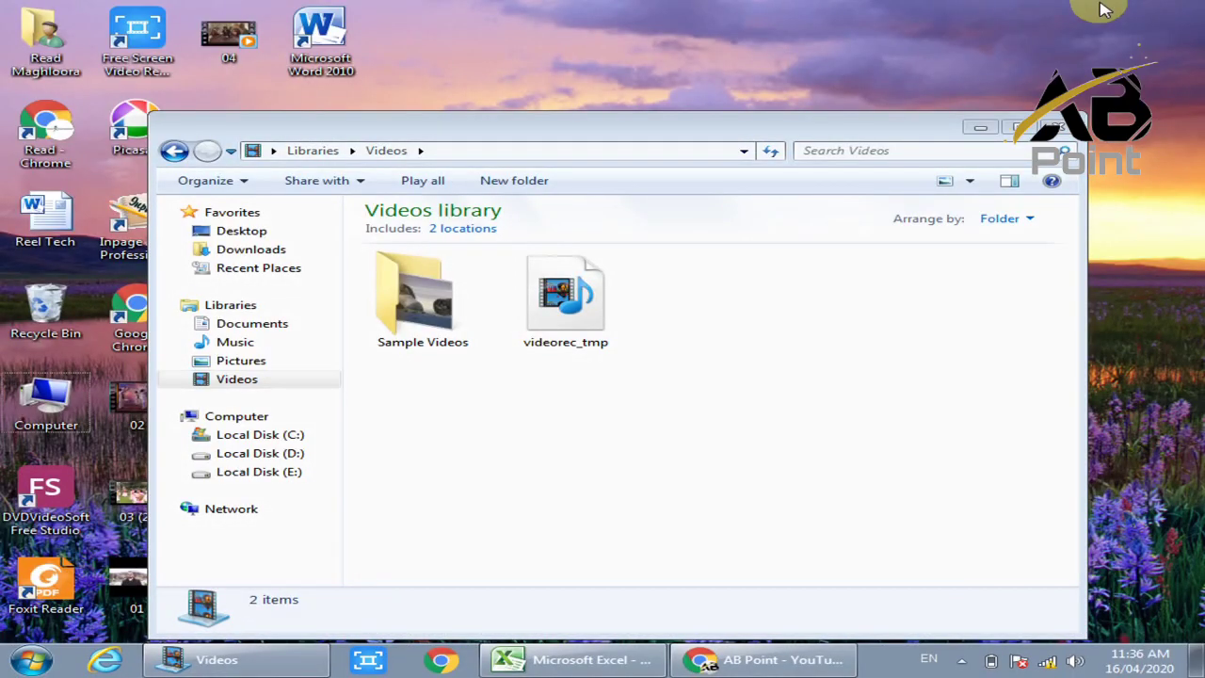
pyautogui.click(980, 127)
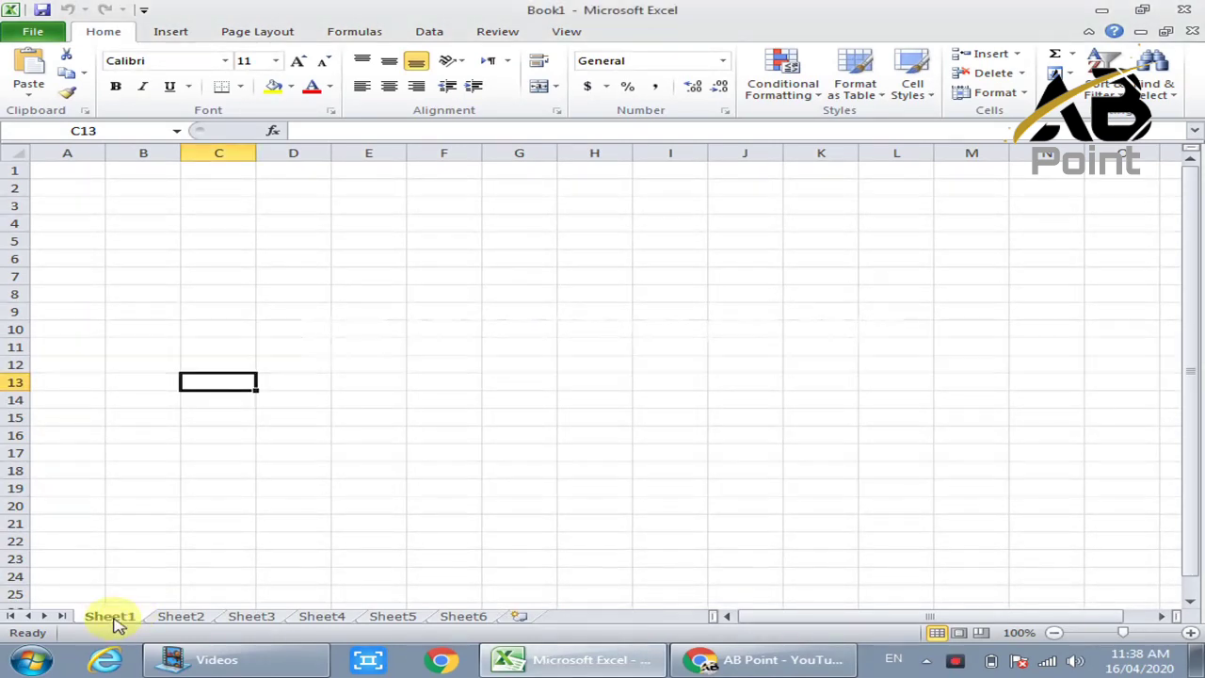
# - Rename the Sheet1 worksheet as excel
pyautogui.rightClick(115, 622)
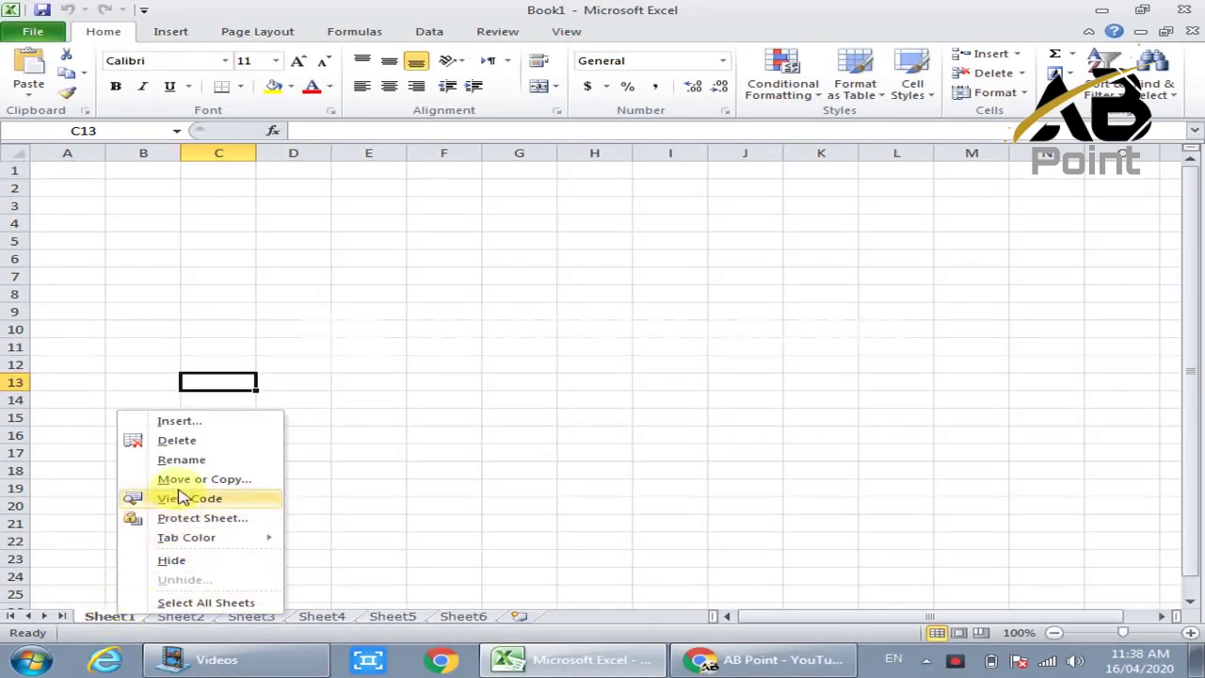
pyautogui.click(193, 462)
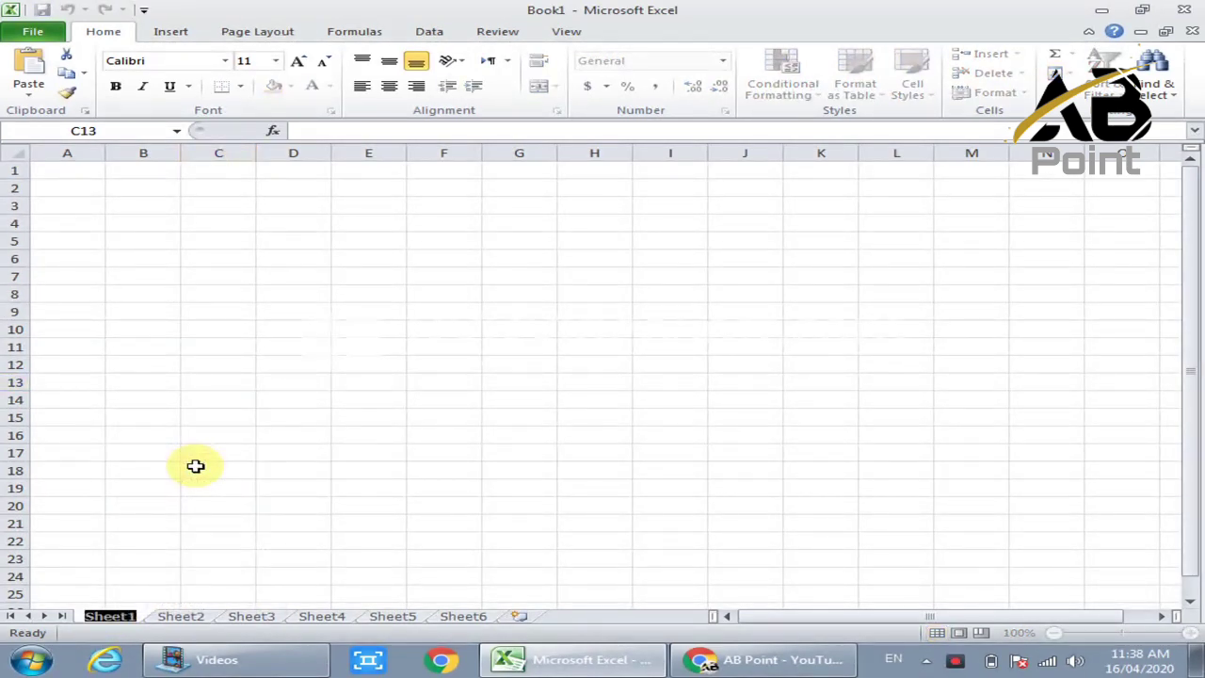
pyautogui.write('e')
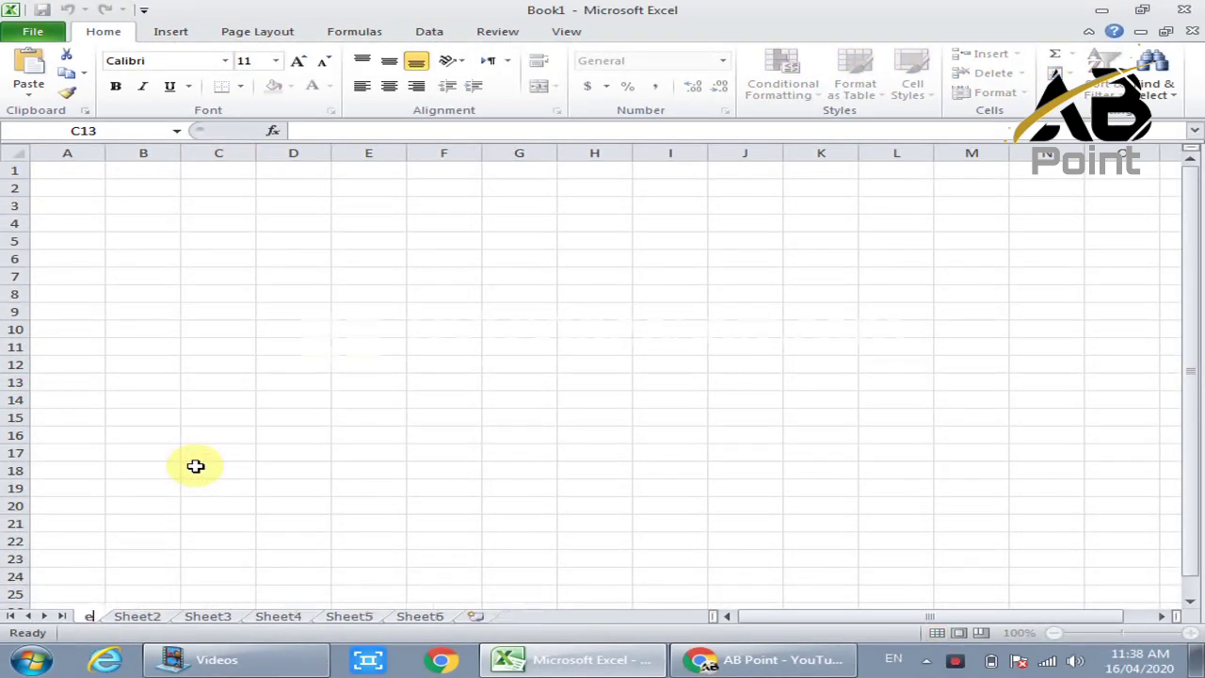
pyautogui.write('xcel')
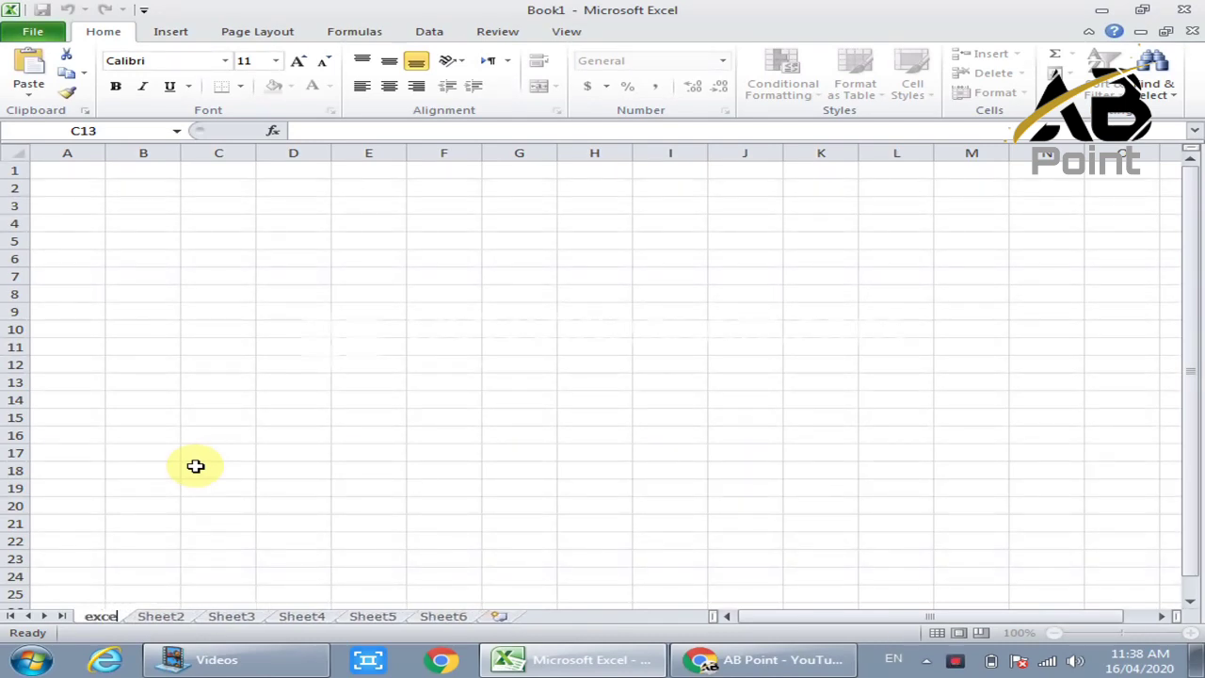
pyautogui.press('Return')
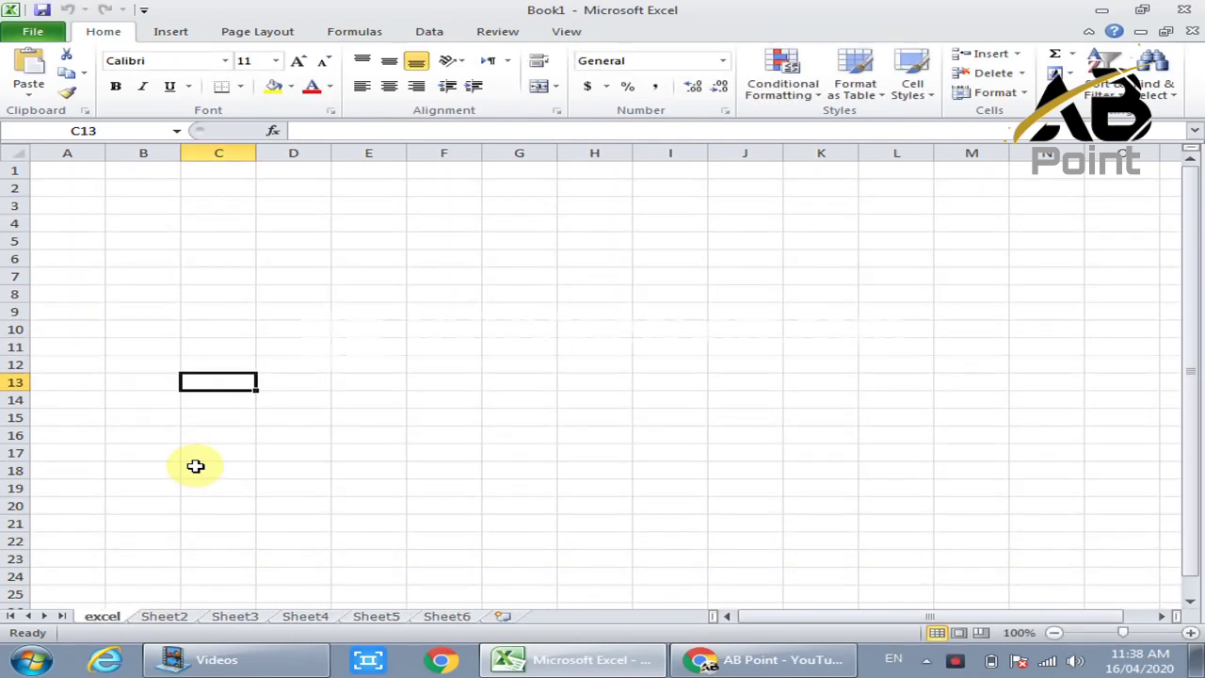
# - Select cells D19, C15 and B19 one at a time on the excel sheet
pyautogui.click(260, 488)
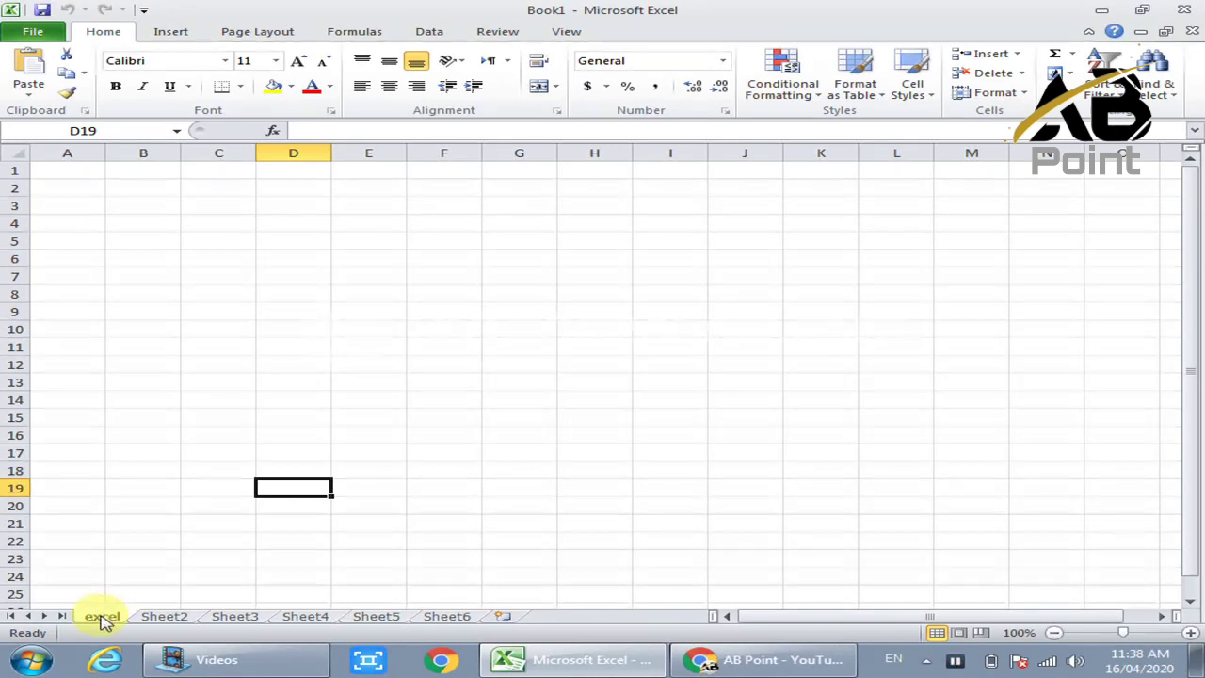
pyautogui.click(194, 415)
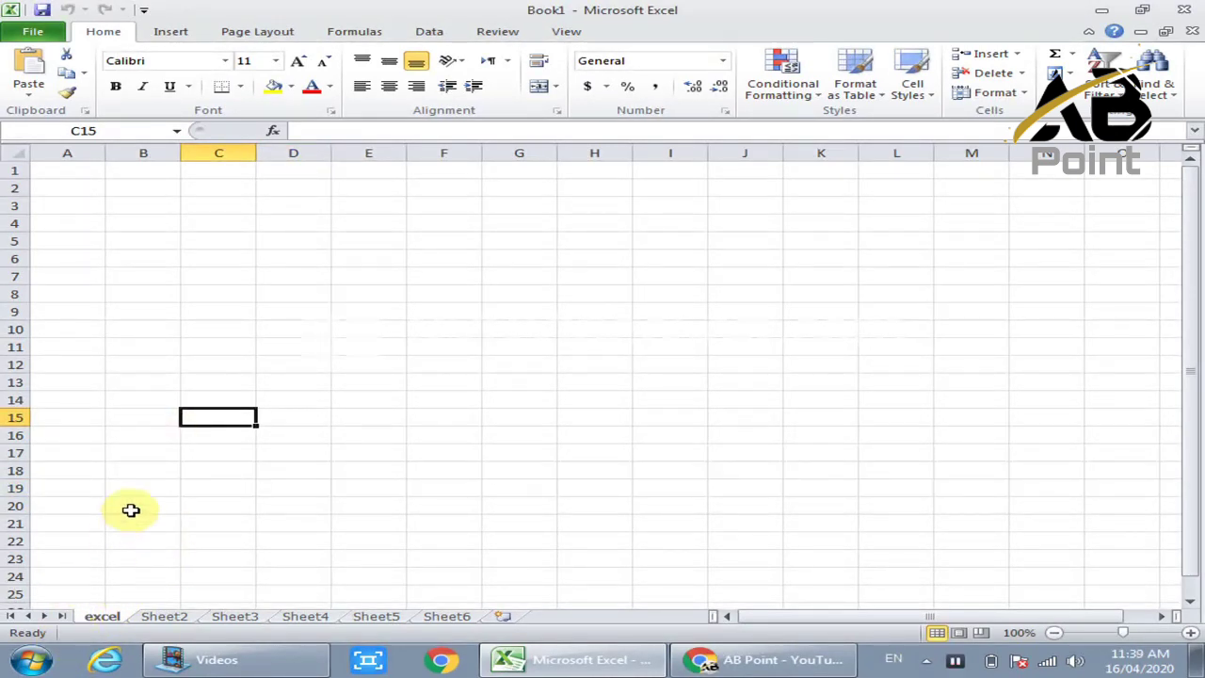
pyautogui.click(142, 483)
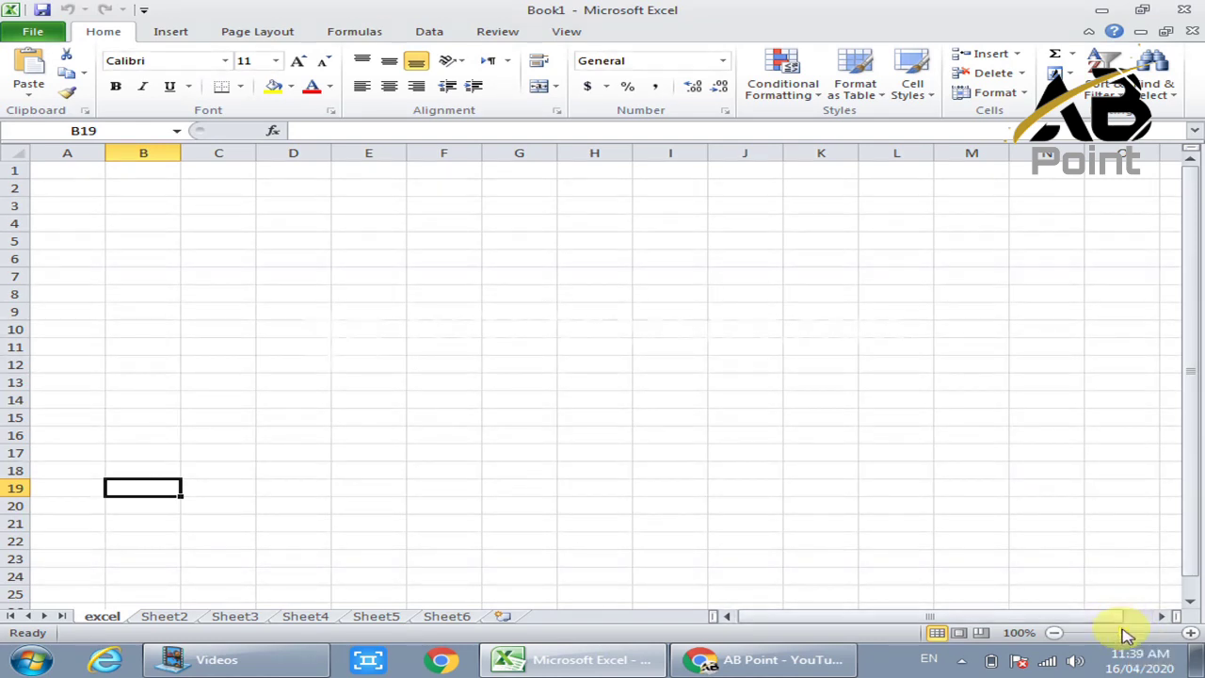
# - Zoom the worksheet in to 196% and move the active cell from A9 up to A1
pyautogui.moveTo(1124, 631); pyautogui.dragTo(1143, 646)
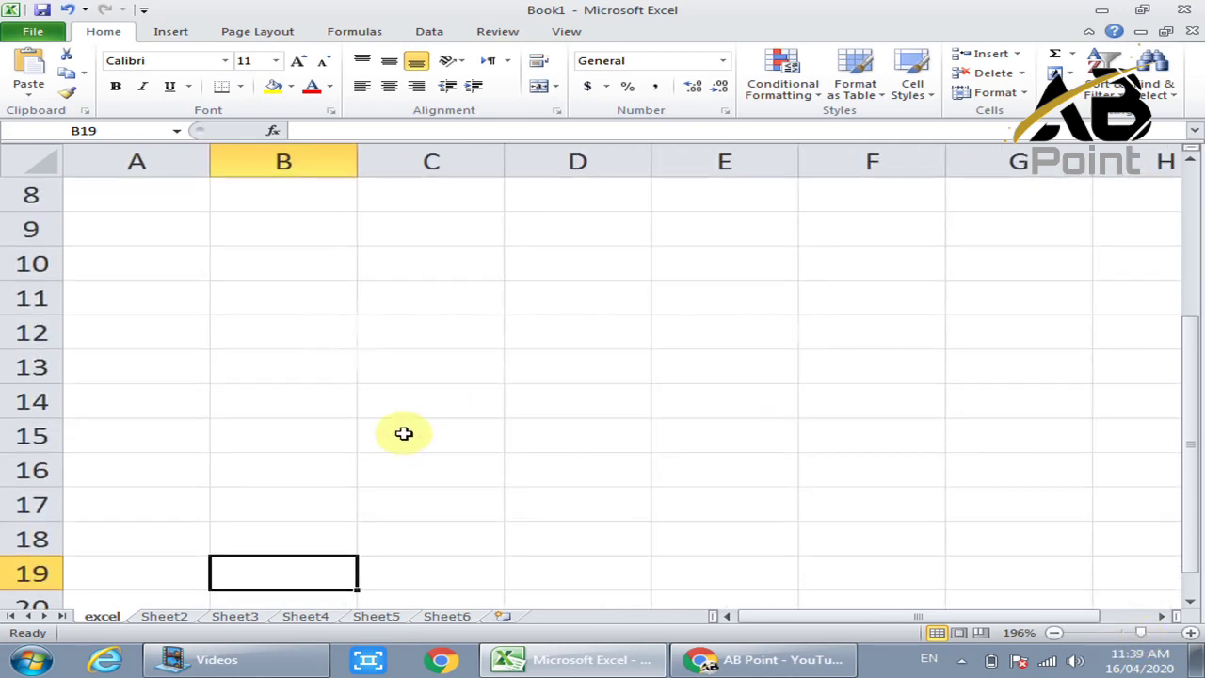
pyautogui.click(126, 237)
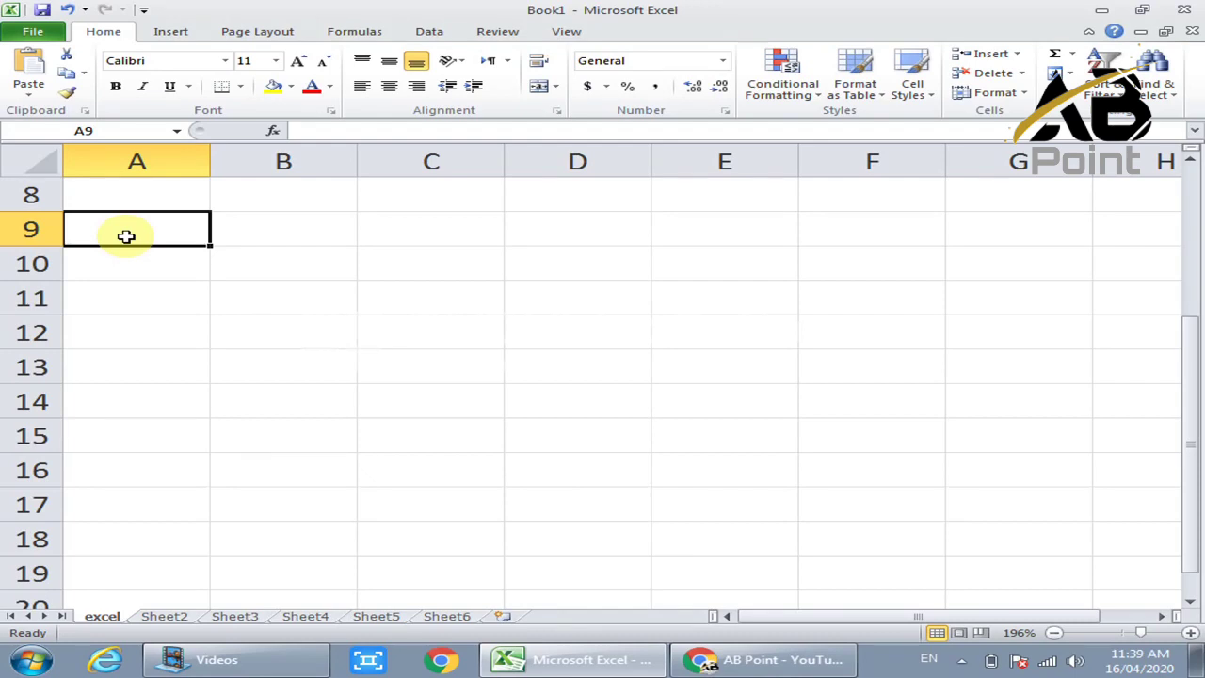
pyautogui.press('Up')
pyautogui.press('Up')
pyautogui.press('Up')
pyautogui.press('Up')
pyautogui.press('Up')
pyautogui.press('Up')
pyautogui.press('Up')
pyautogui.press('Up')
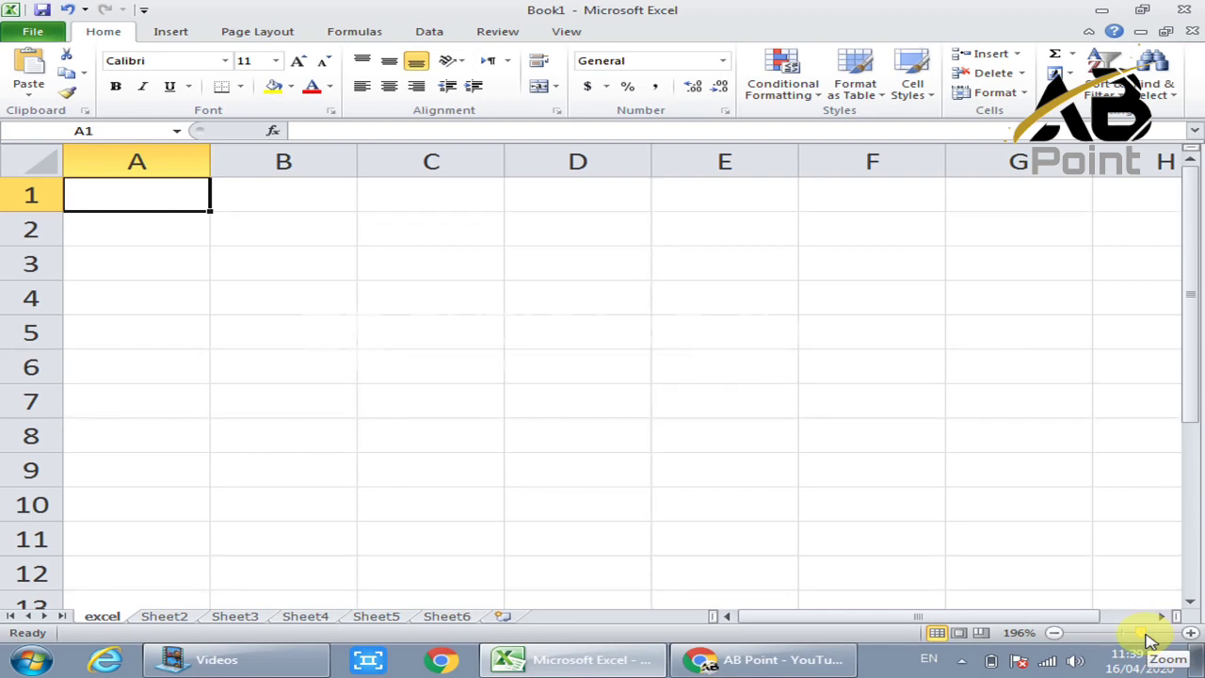
# - Adjust the worksheet zoom to 214% and finally to 202%
pyautogui.moveTo(1140, 634); pyautogui.dragTo(1144, 633)
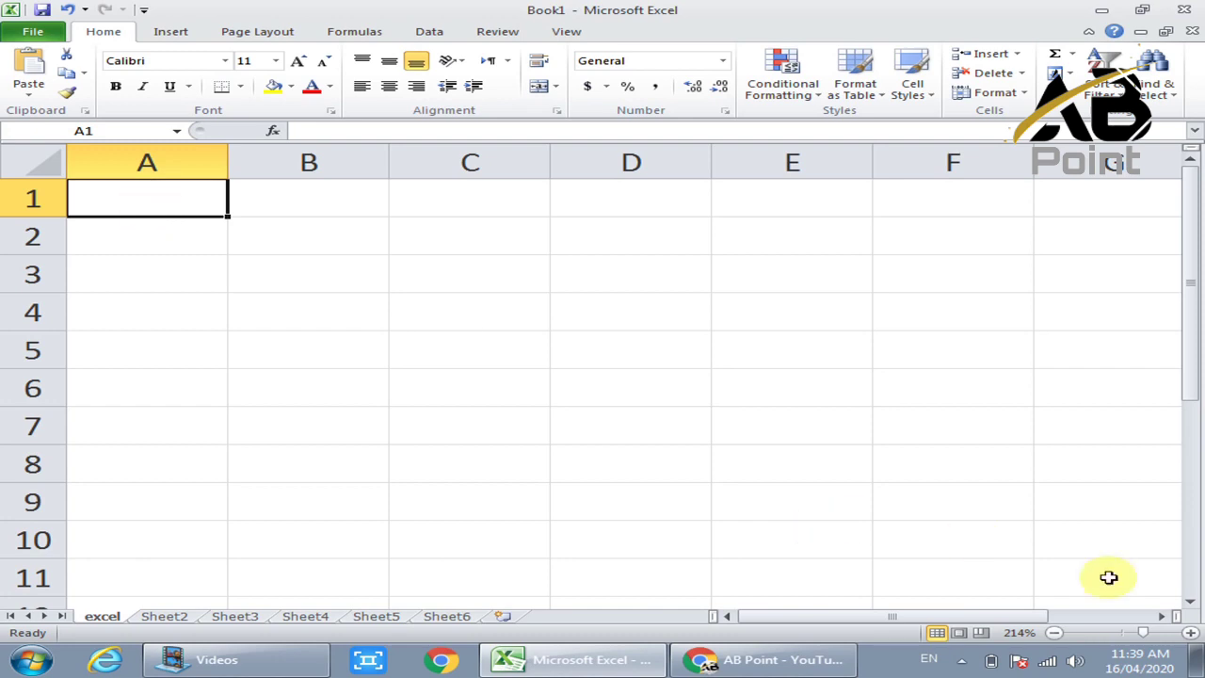
pyautogui.moveTo(1143, 636)
pyautogui.mouseDown()
pyautogui.moveTo(1116, 634)
pyautogui.moveTo(1148, 638)
pyautogui.mouseUp()
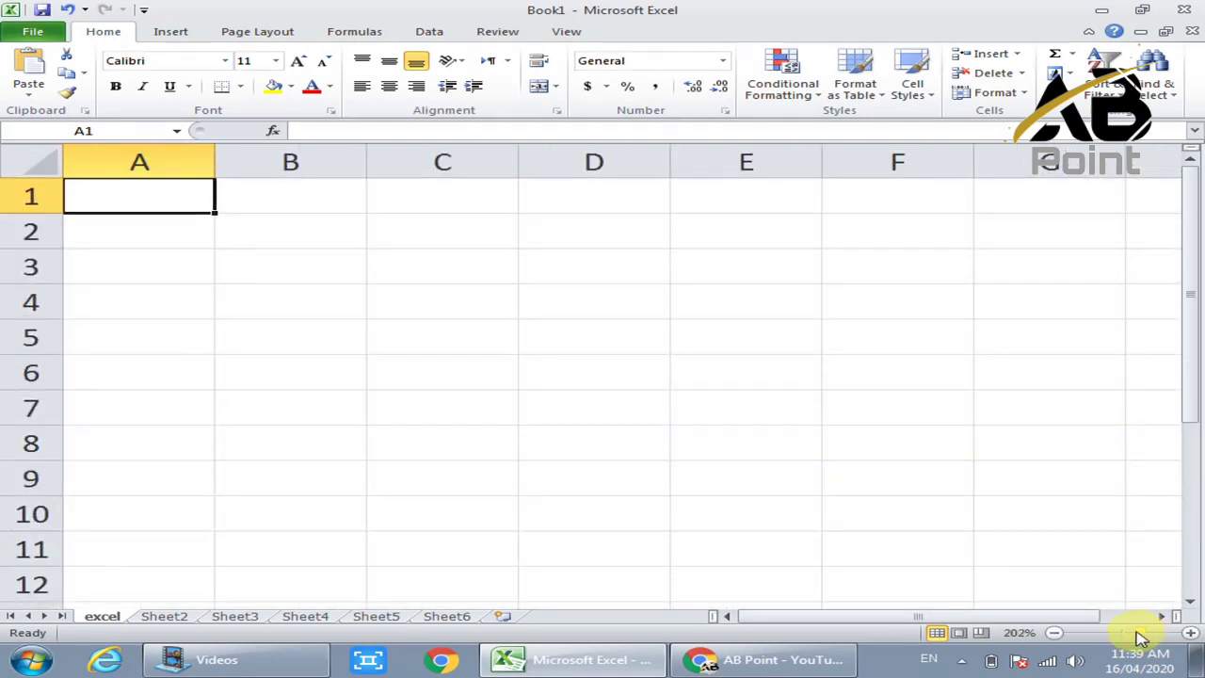
pyautogui.click(1191, 386)
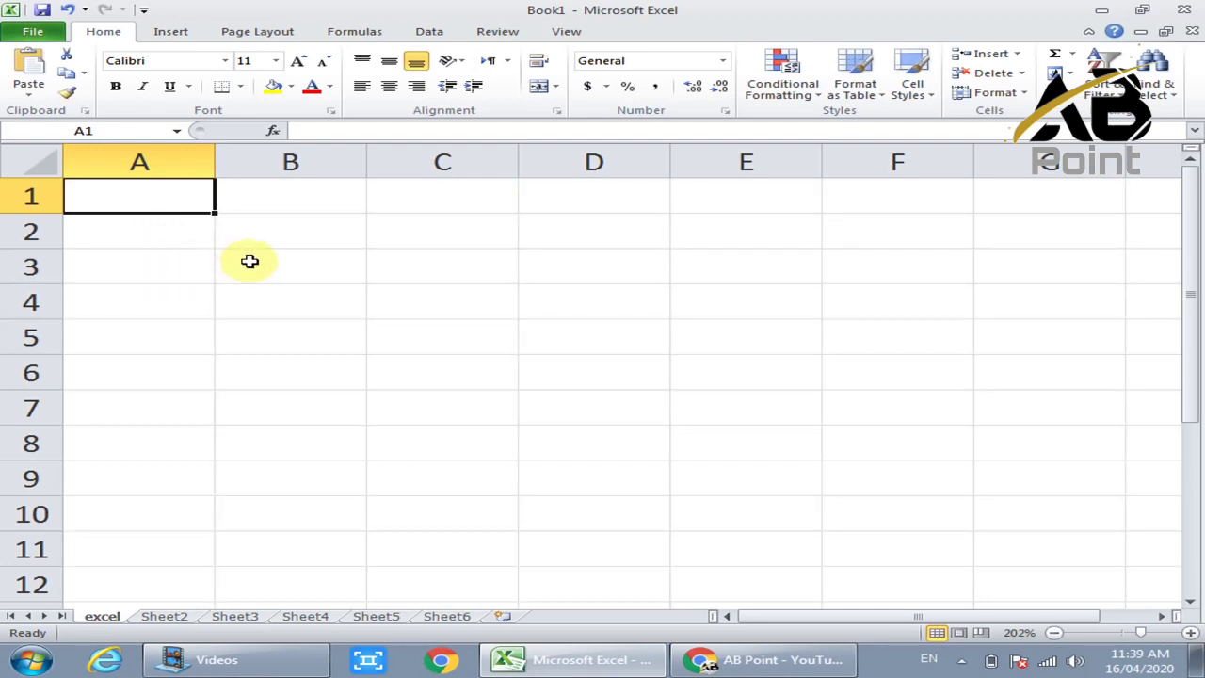
# - Select cells B3, C4, D4, C7, C4 and E5 one at a time
pyautogui.click(279, 275)
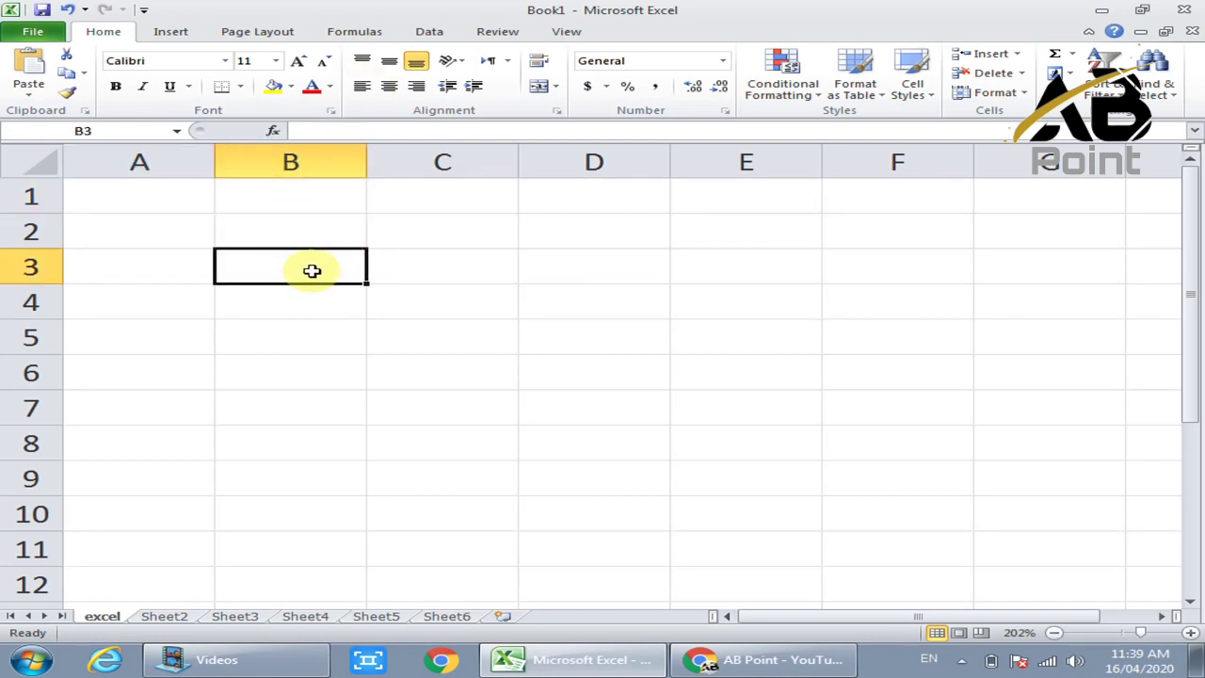
pyautogui.click(444, 289)
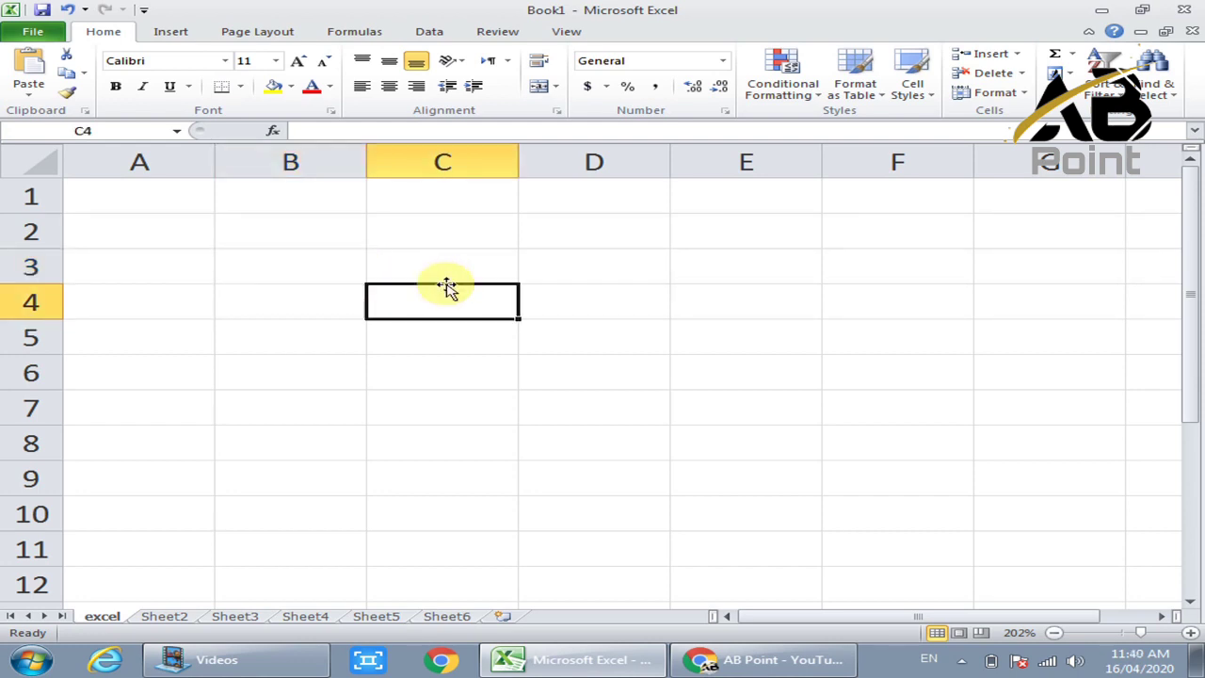
pyautogui.click(559, 314)
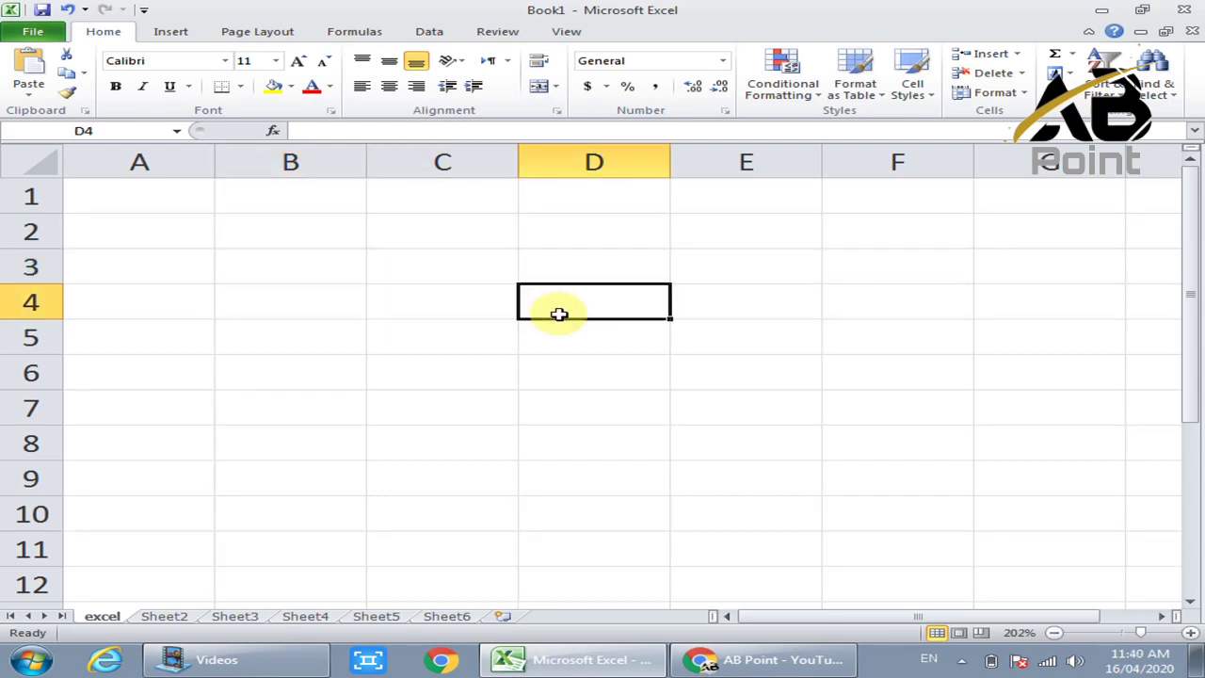
pyautogui.click(407, 404)
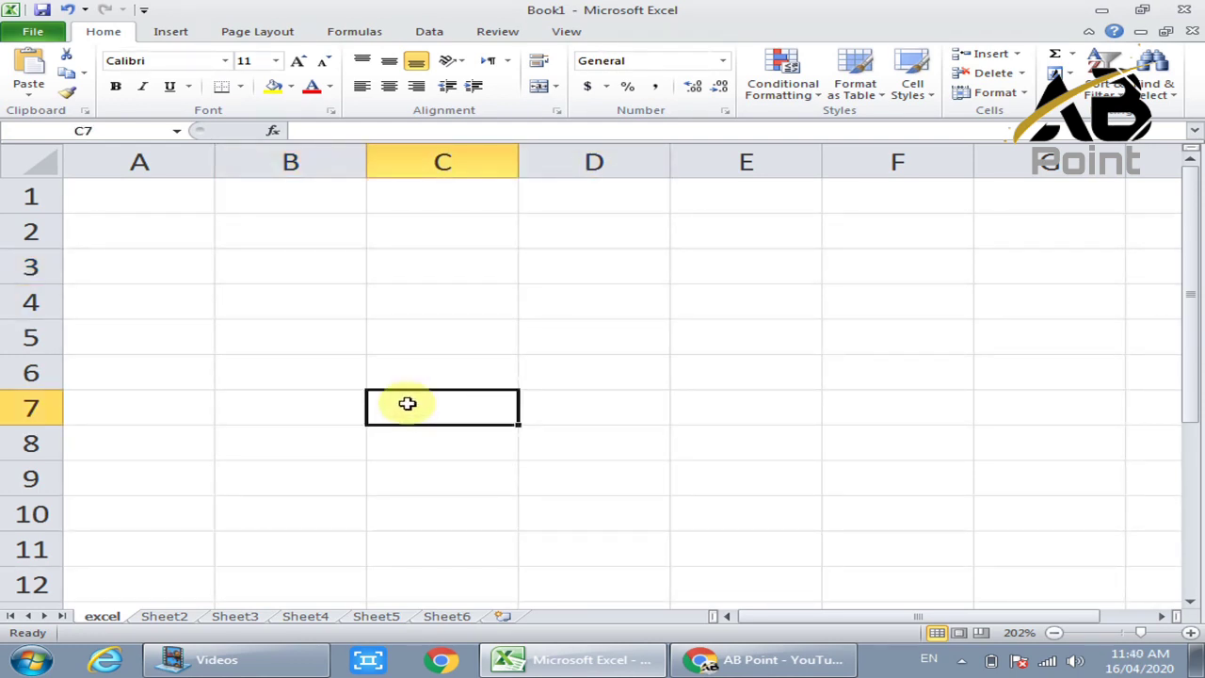
pyautogui.click(418, 308)
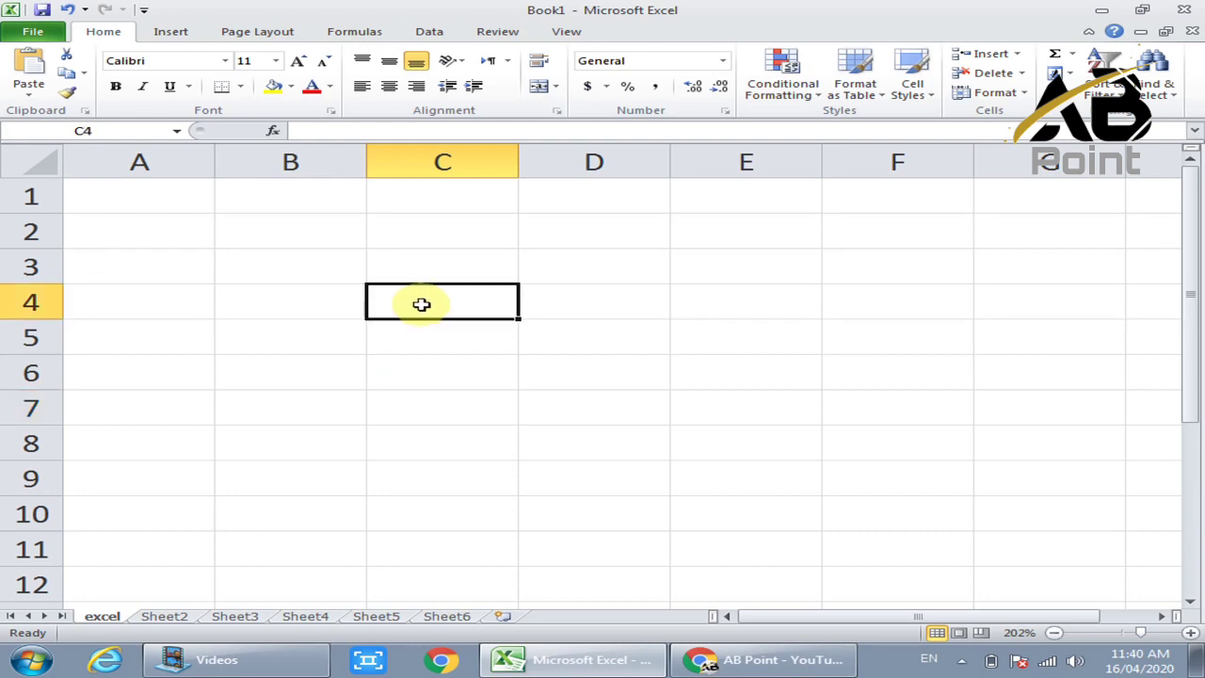
pyautogui.click(678, 349)
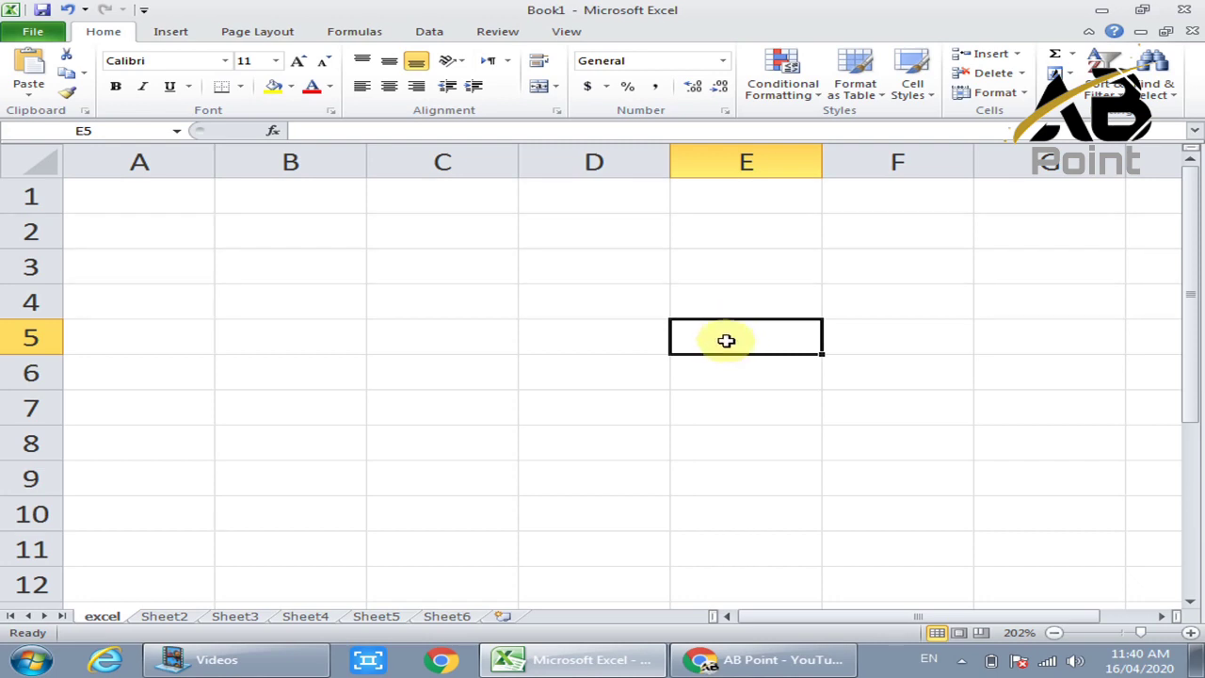
# - Enter the text AB Point in cell B3
pyautogui.click(249, 260)
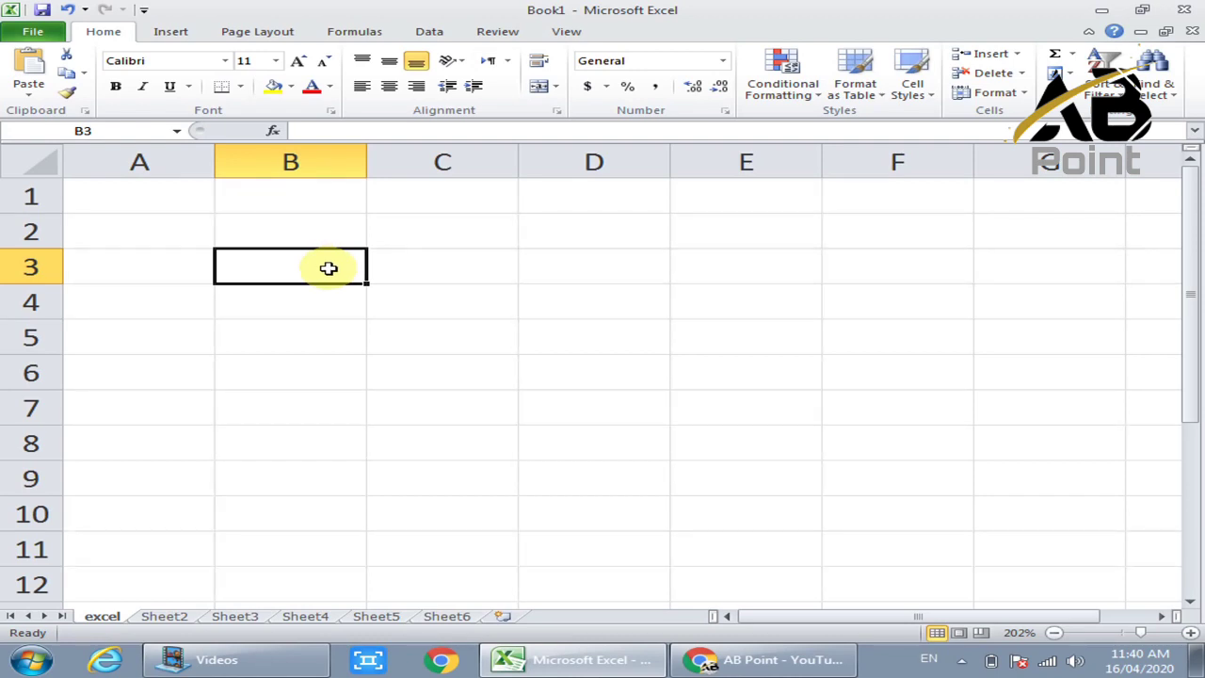
pyautogui.write('AB pO')
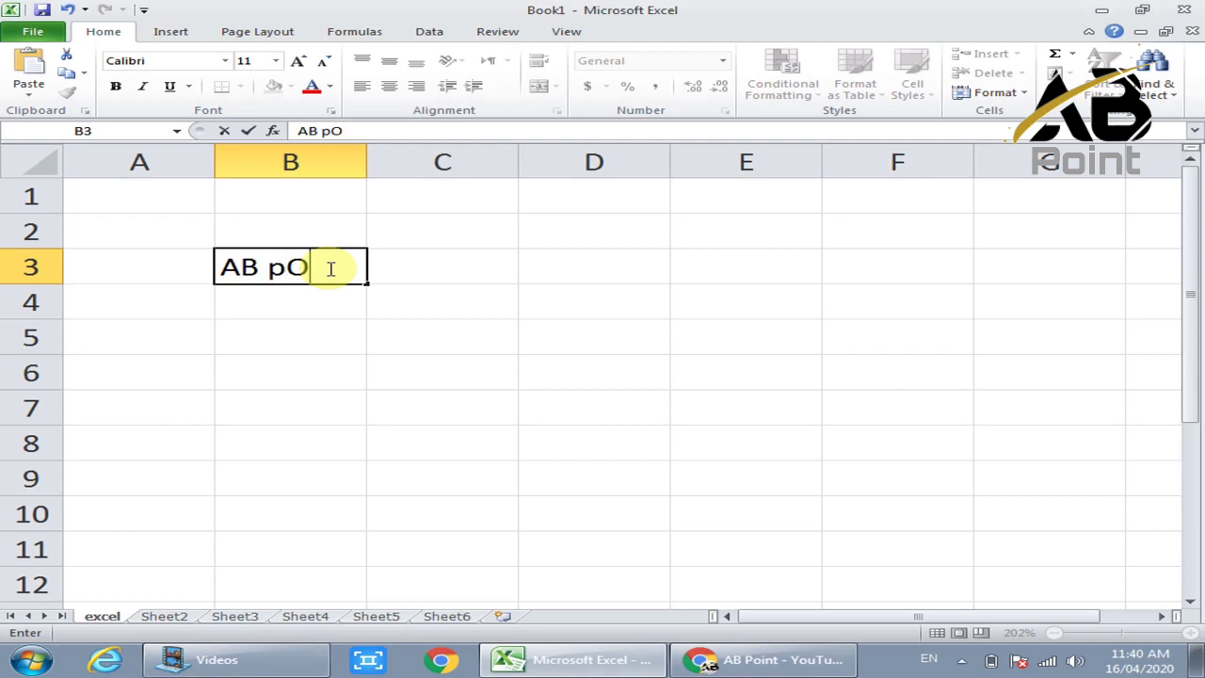
pyautogui.press('BackSpace')
pyautogui.press('BackSpace')
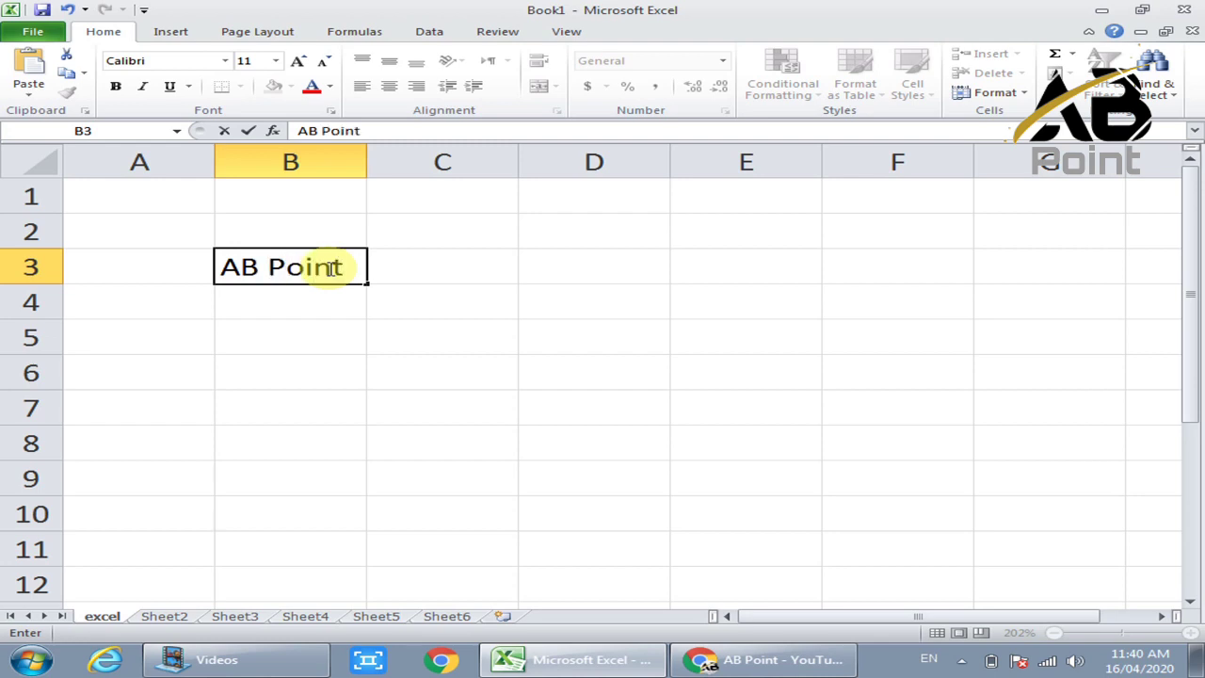
pyautogui.click(352, 371)
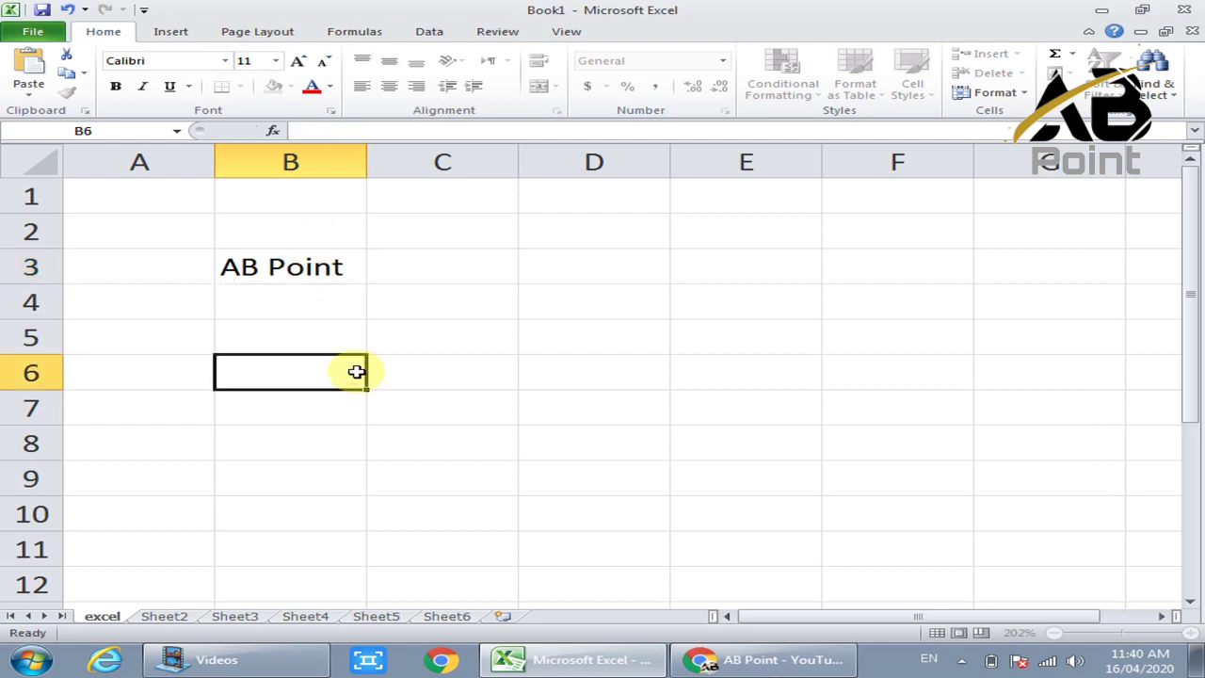
# - Move the AB Point text from cell B3 to D4, and from there to B2
pyautogui.click(358, 274)
pyautogui.click(562, 300)
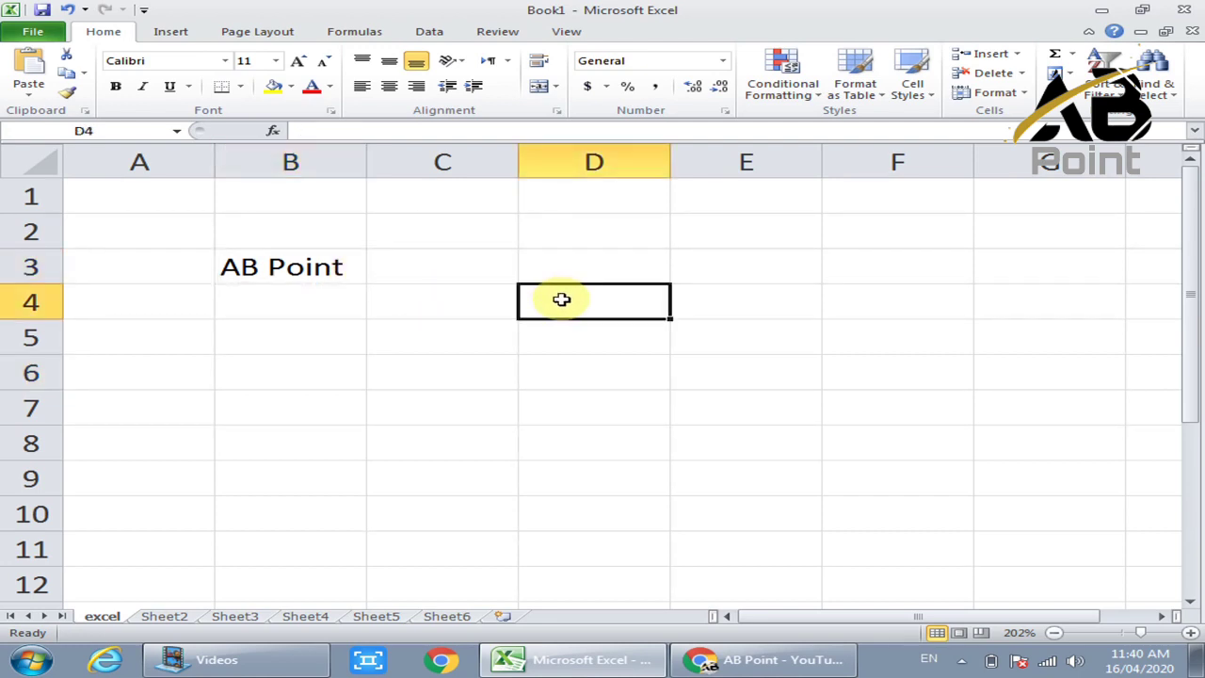
pyautogui.click(356, 268)
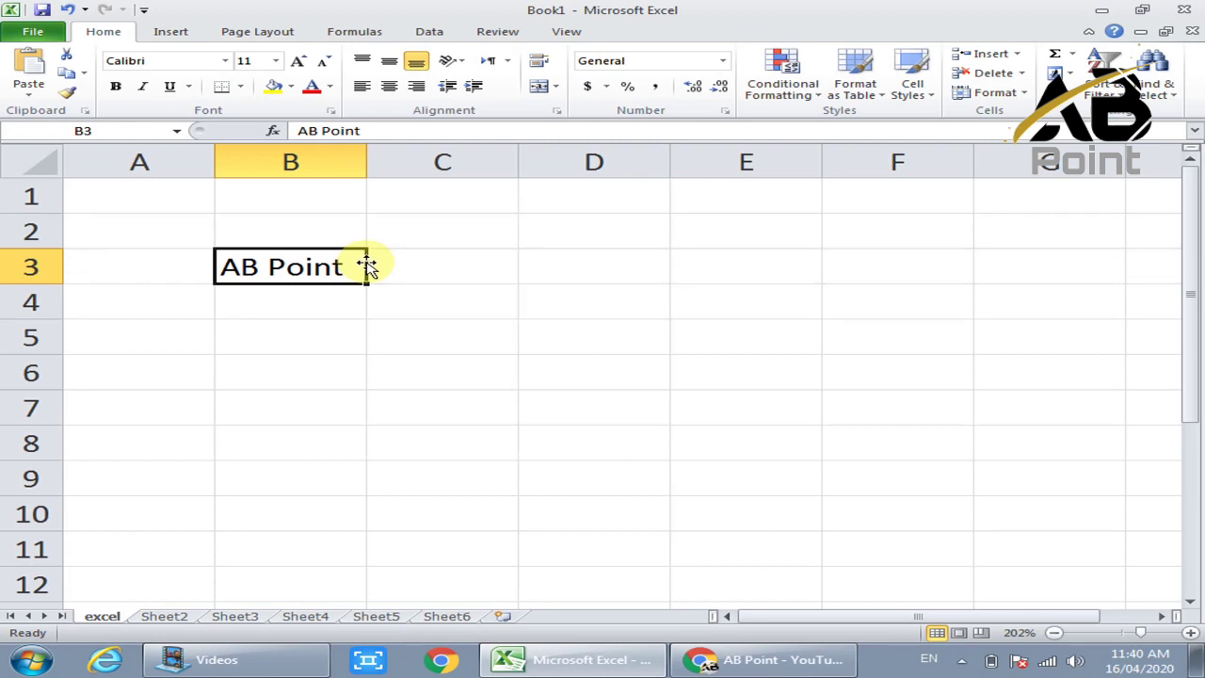
pyautogui.moveTo(367, 266); pyautogui.dragTo(646, 312)
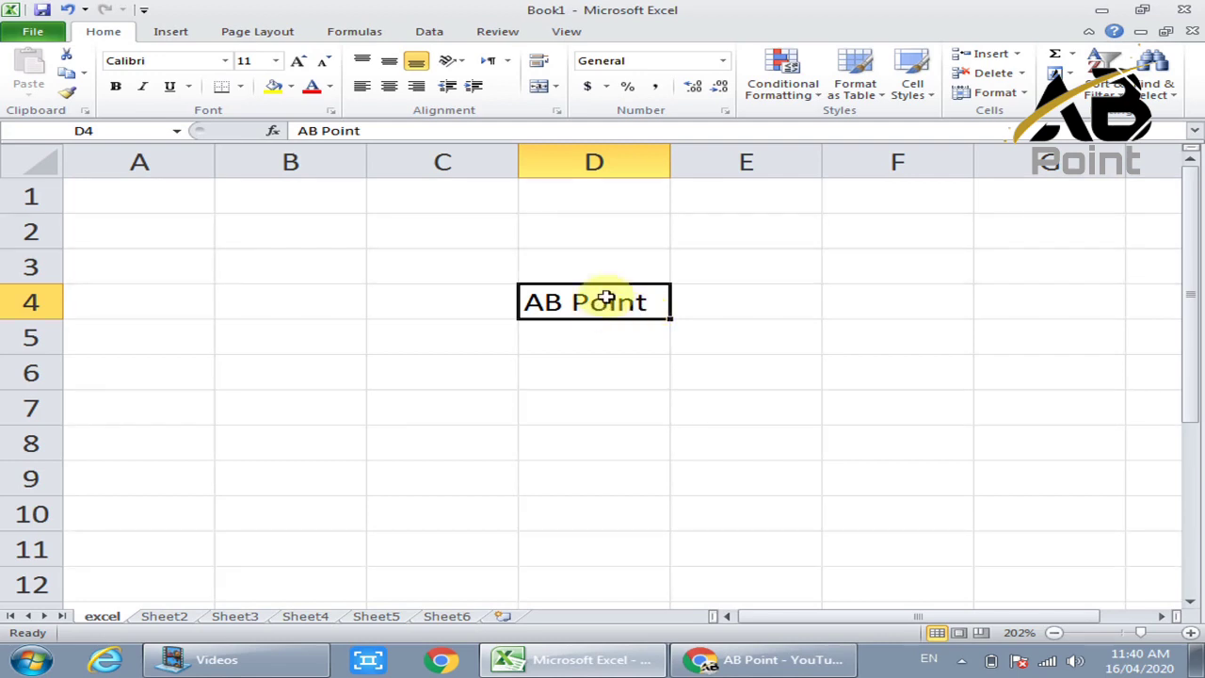
pyautogui.moveTo(673, 309); pyautogui.dragTo(242, 235)
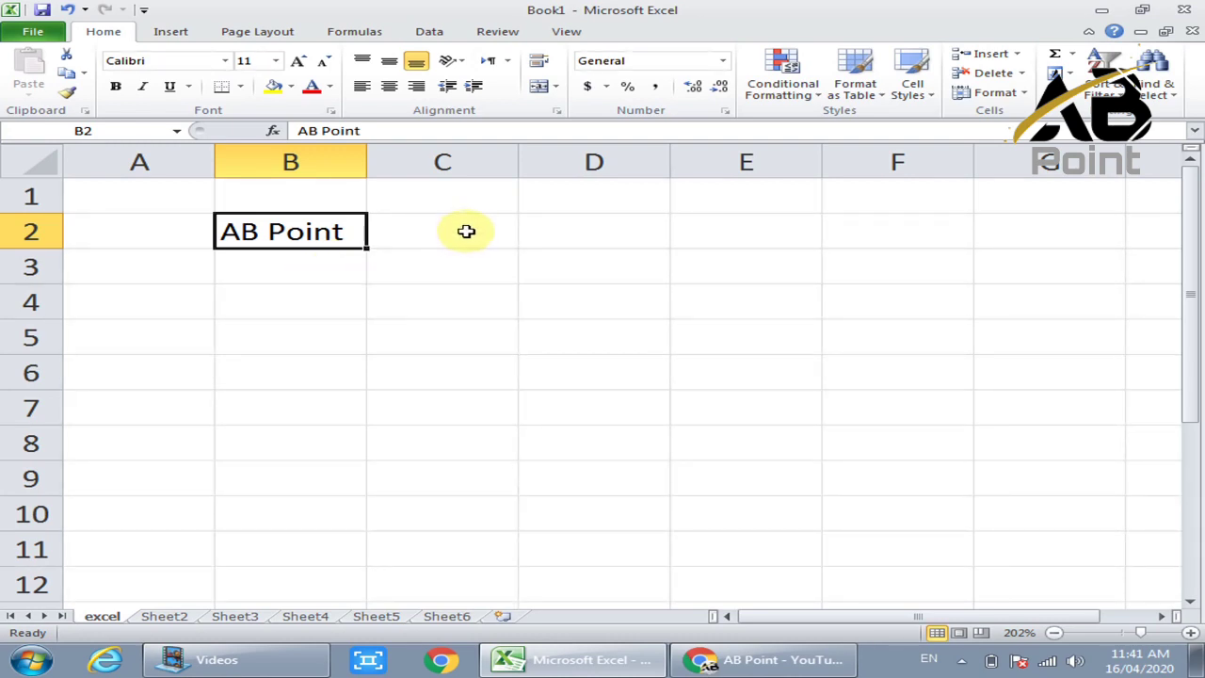
# - Fill the AB Point text from cell B2 down through cell B10
pyautogui.moveTo(466, 230); pyautogui.dragTo(477, 350)
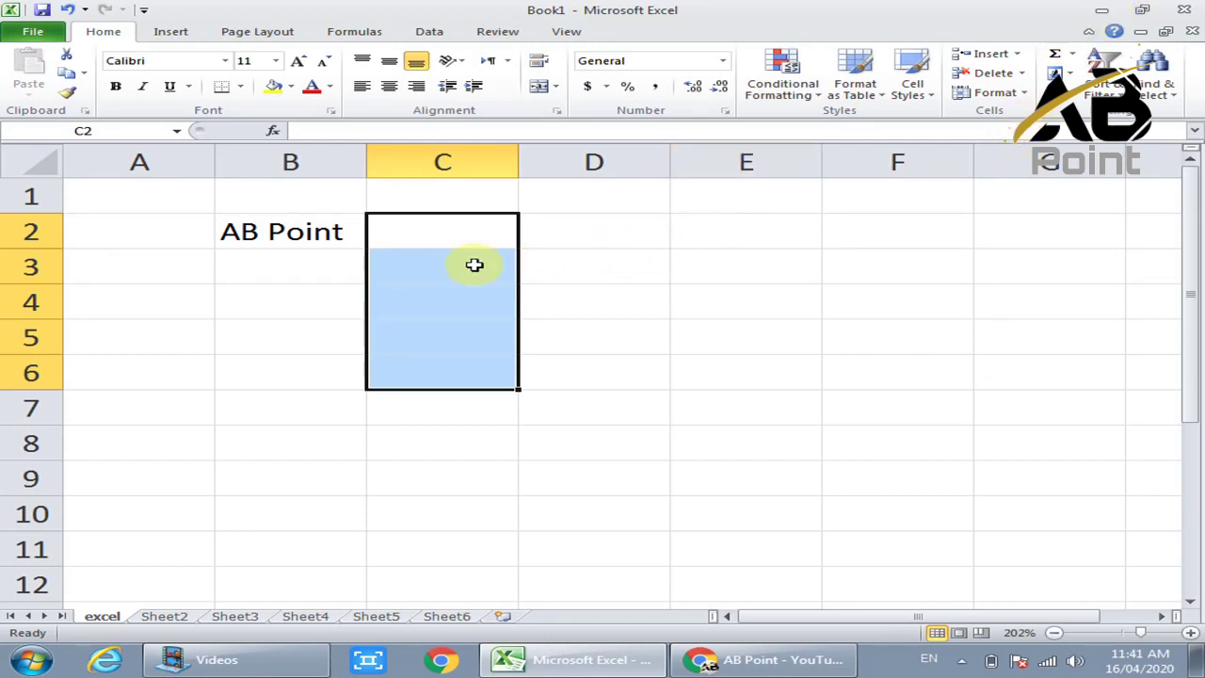
pyautogui.click(346, 270)
pyautogui.click(328, 218)
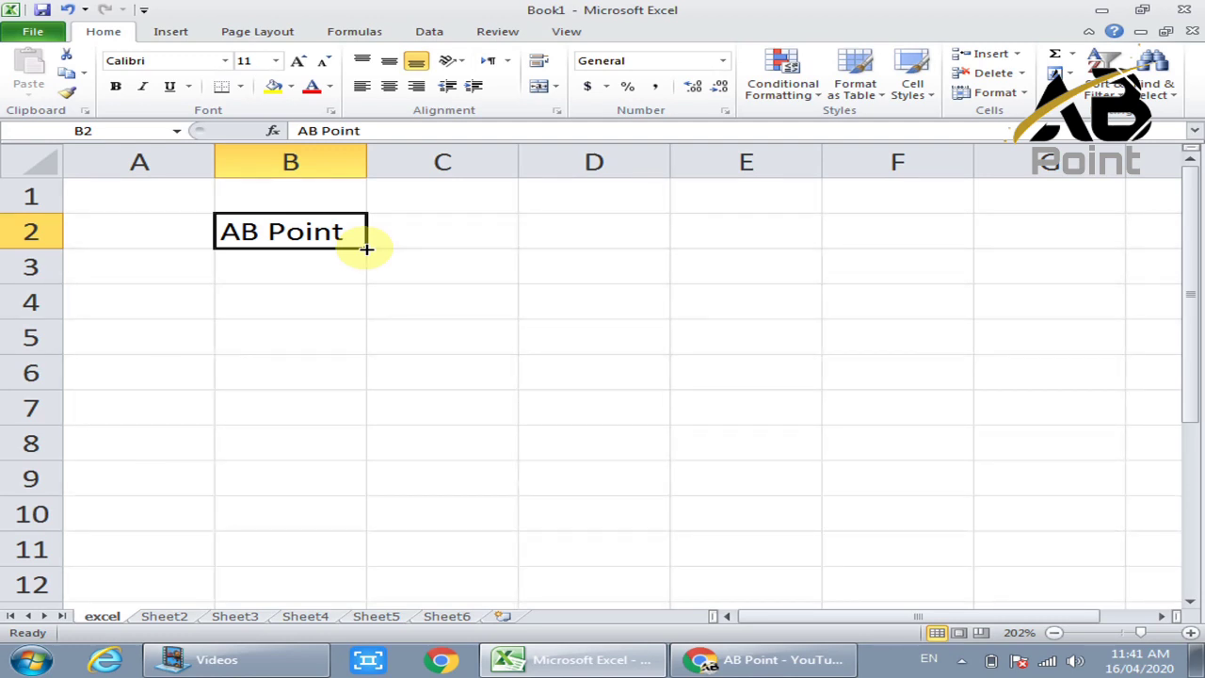
pyautogui.moveTo(366, 248); pyautogui.dragTo(377, 523)
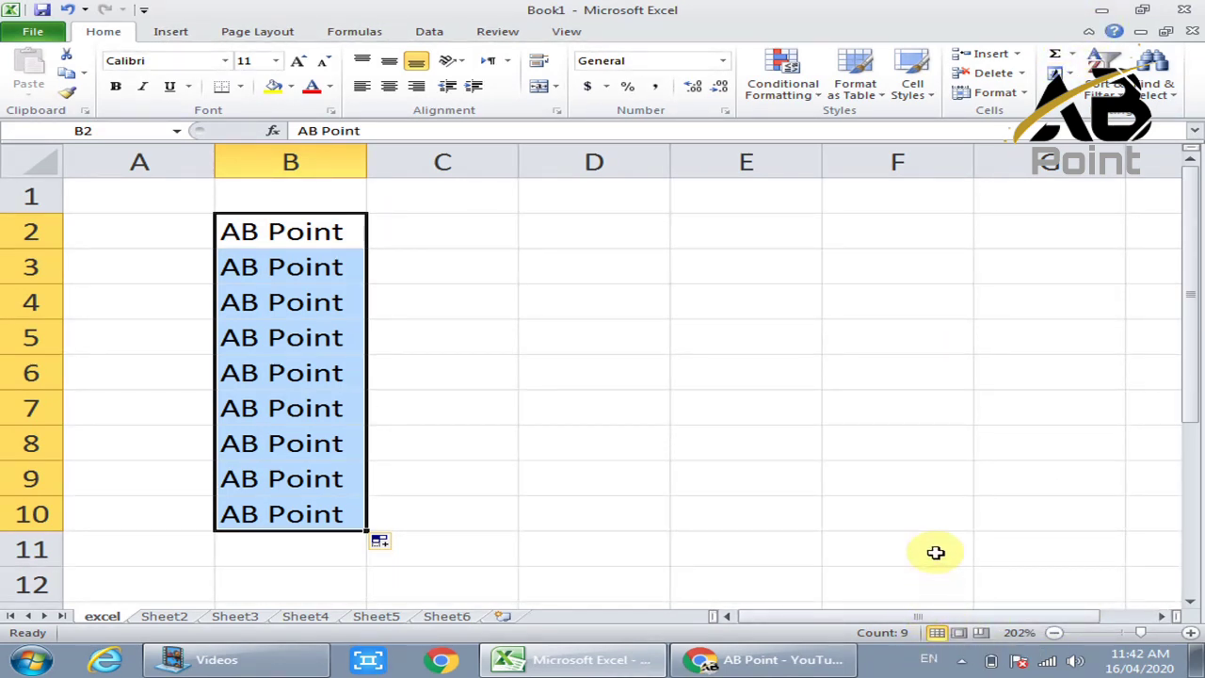
# - Create a chart sheet from the filled AB Point cells
pyautogui.press('F11')
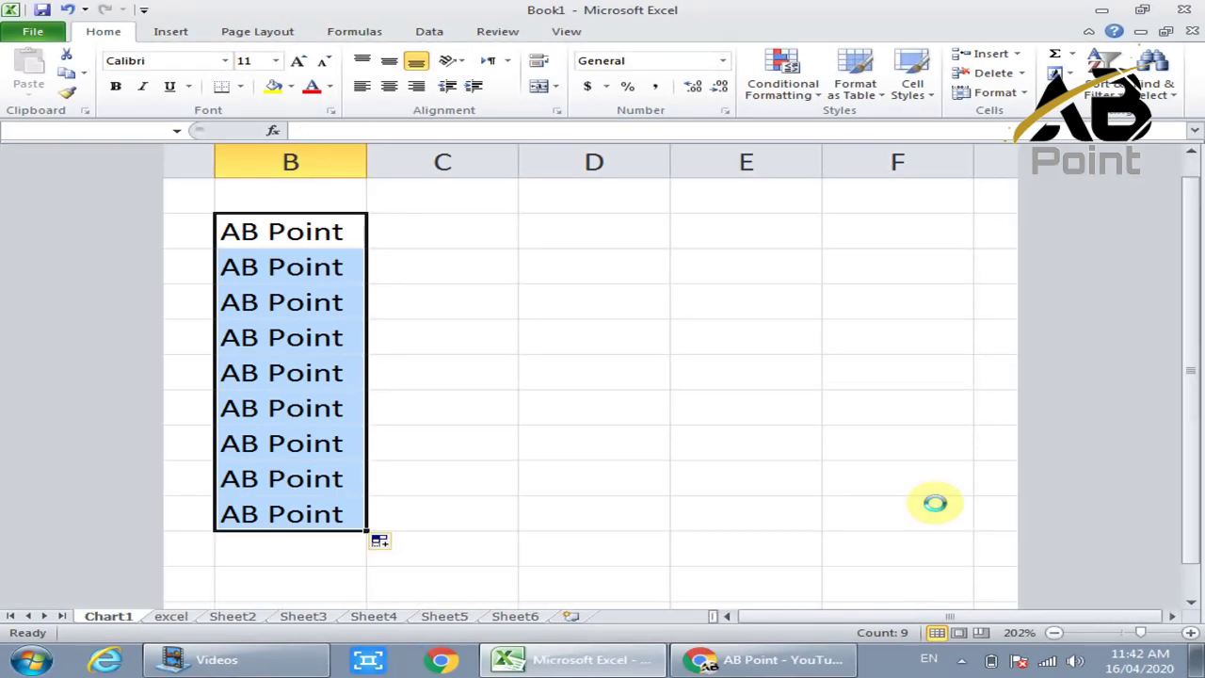
pyautogui.click(1116, 10)
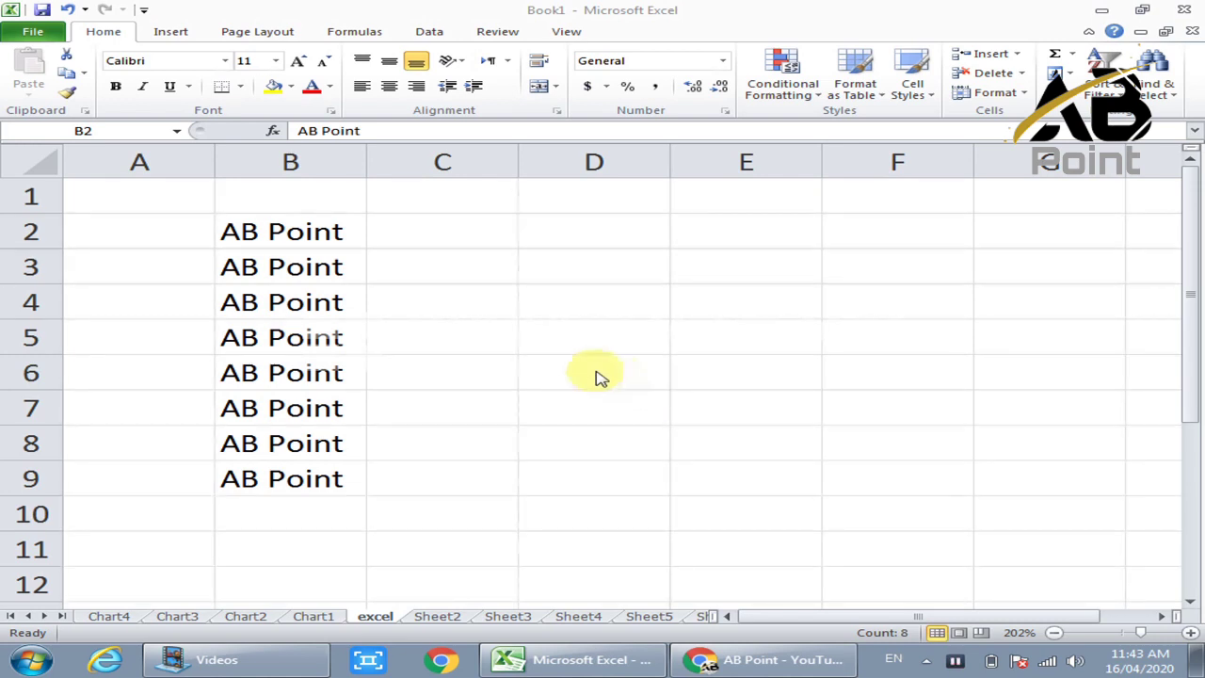
# - Enter 1 in cell C2 and 2 in cell C3
pyautogui.click(358, 228)
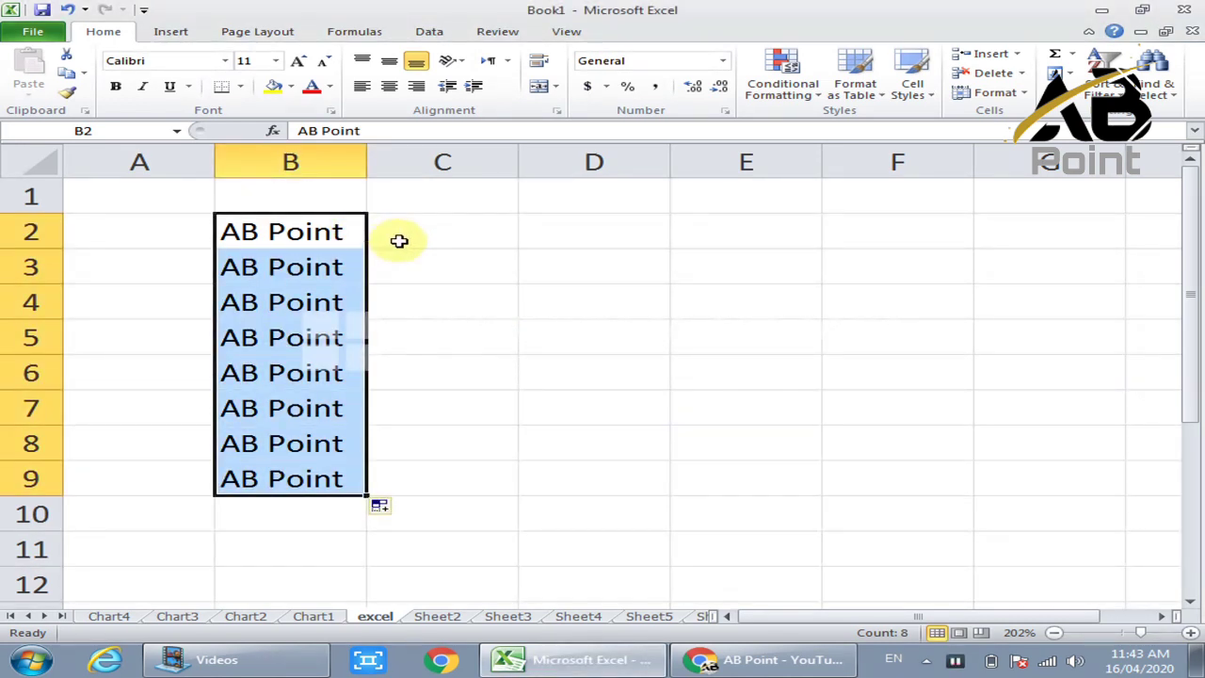
pyautogui.click(447, 241)
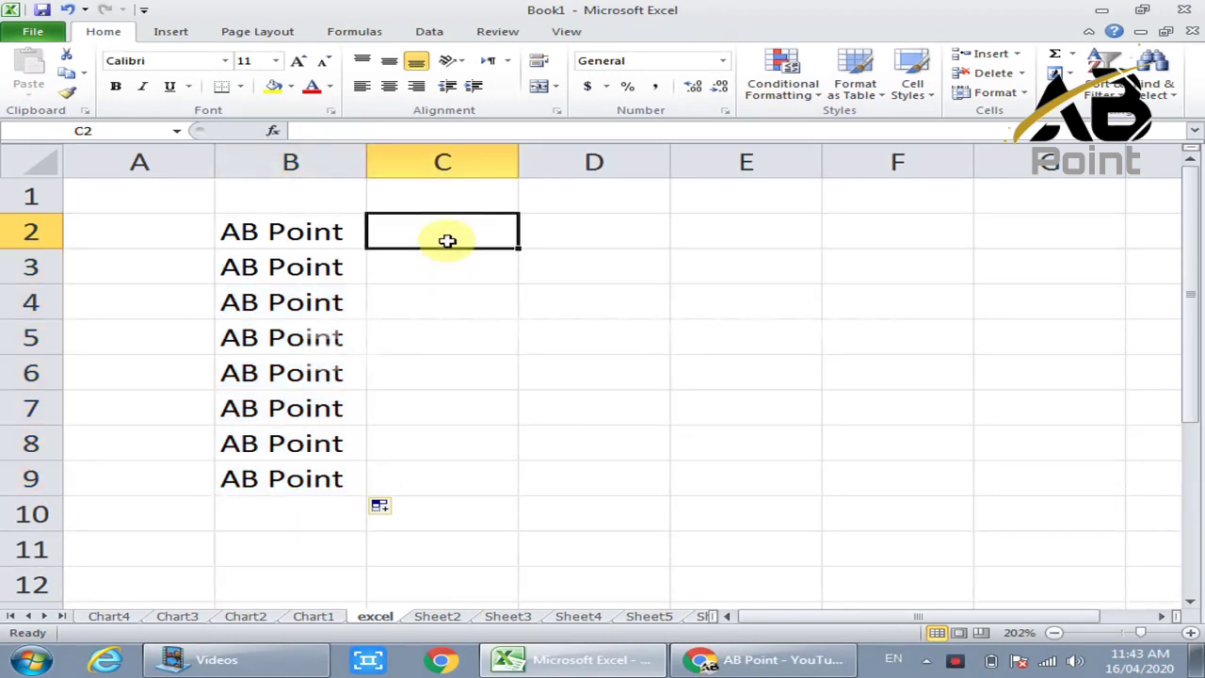
pyautogui.write('1')
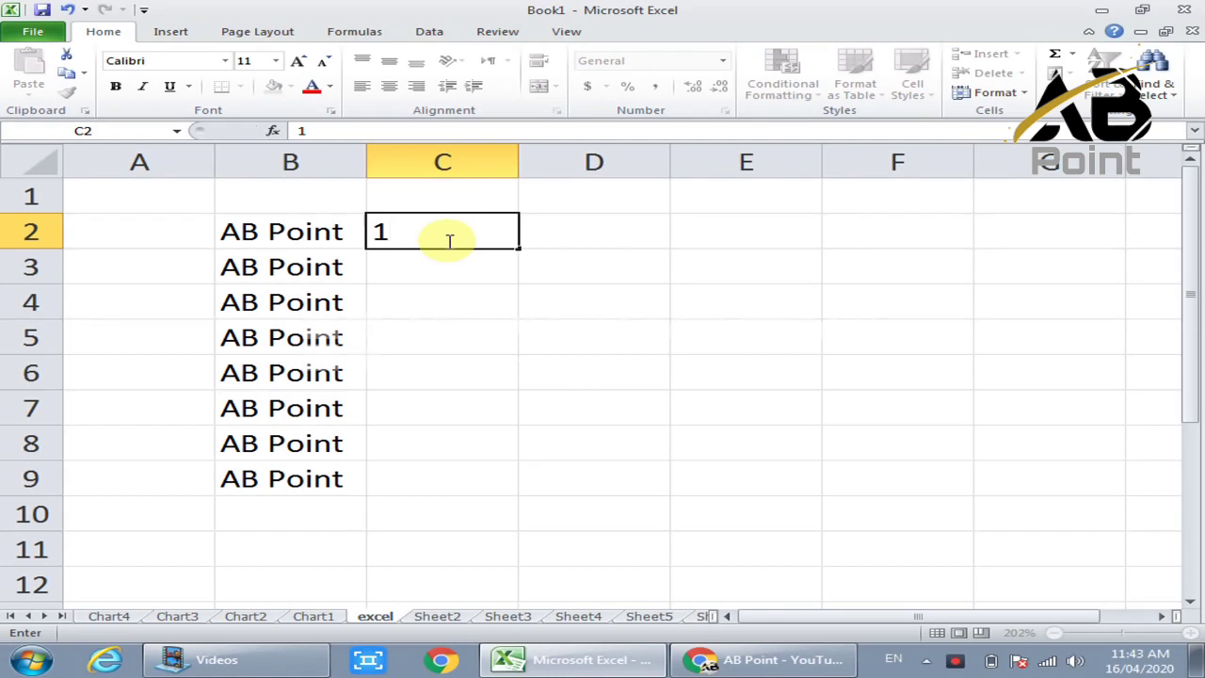
pyautogui.press('Return')
pyautogui.write('2')
pyautogui.press('Return')
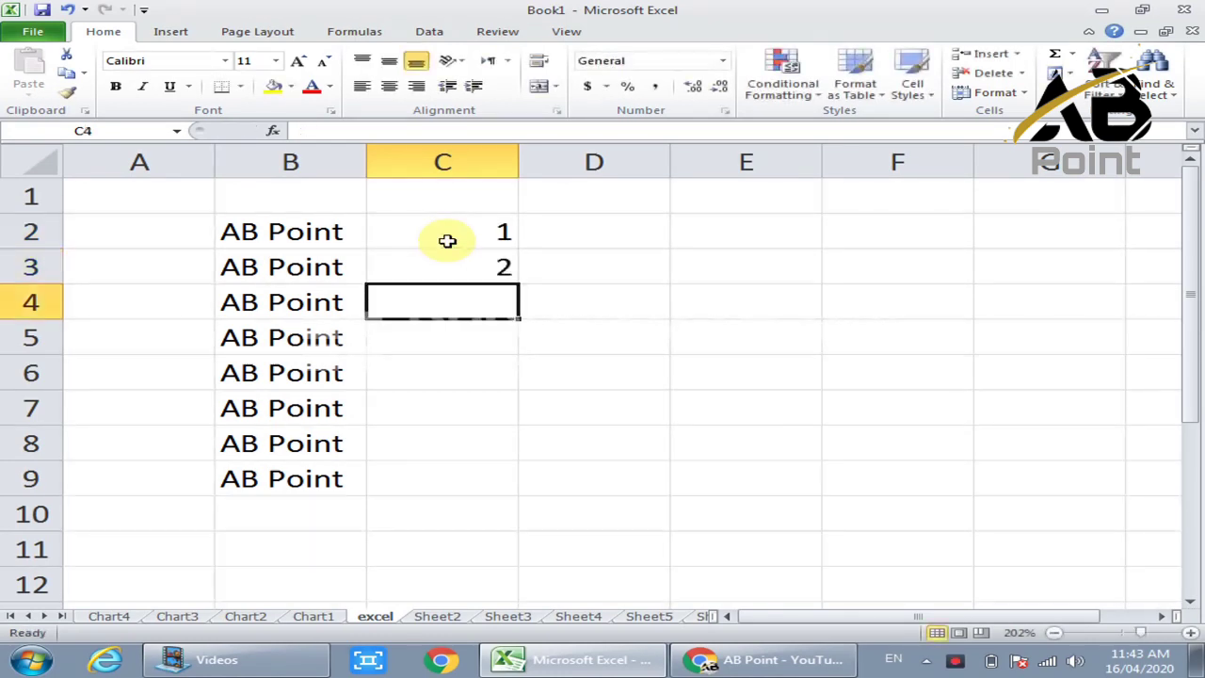
# - Extend the number series from C2:C3 down to cell C13, ending at 12
pyautogui.moveTo(476, 228); pyautogui.dragTo(478, 255)
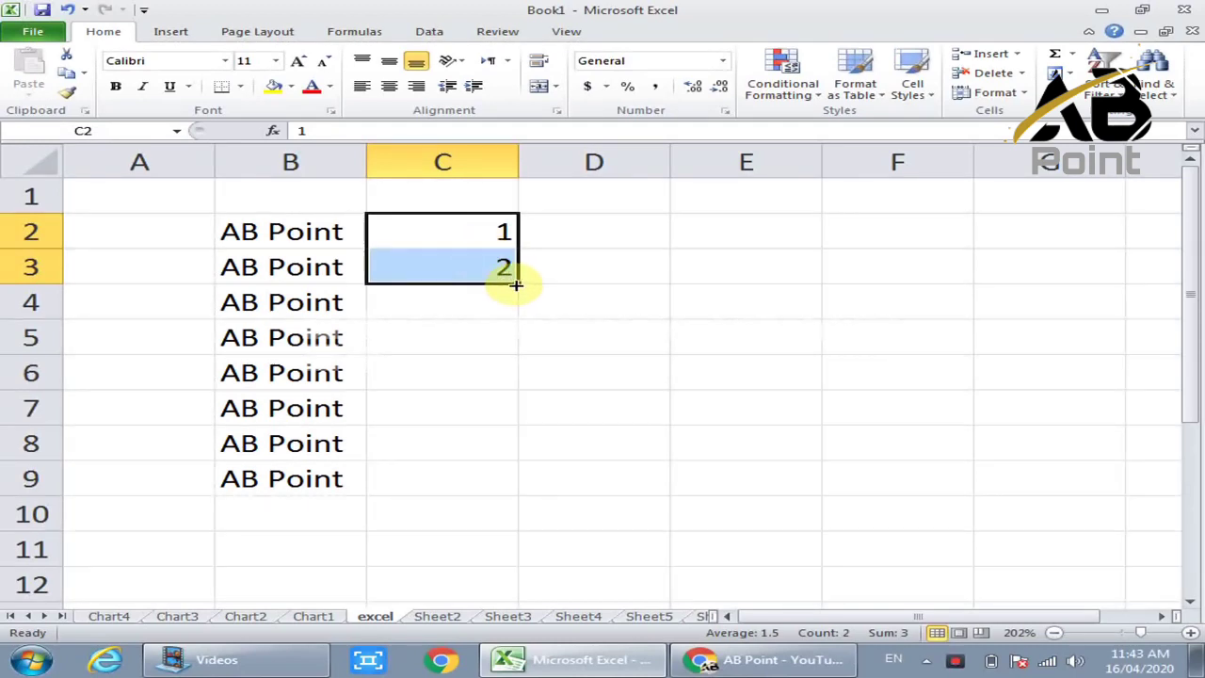
pyautogui.moveTo(517, 283)
pyautogui.mouseDown()
pyautogui.moveTo(512, 386)
pyautogui.moveTo(533, 272)
pyautogui.moveTo(522, 283)
pyautogui.mouseUp()
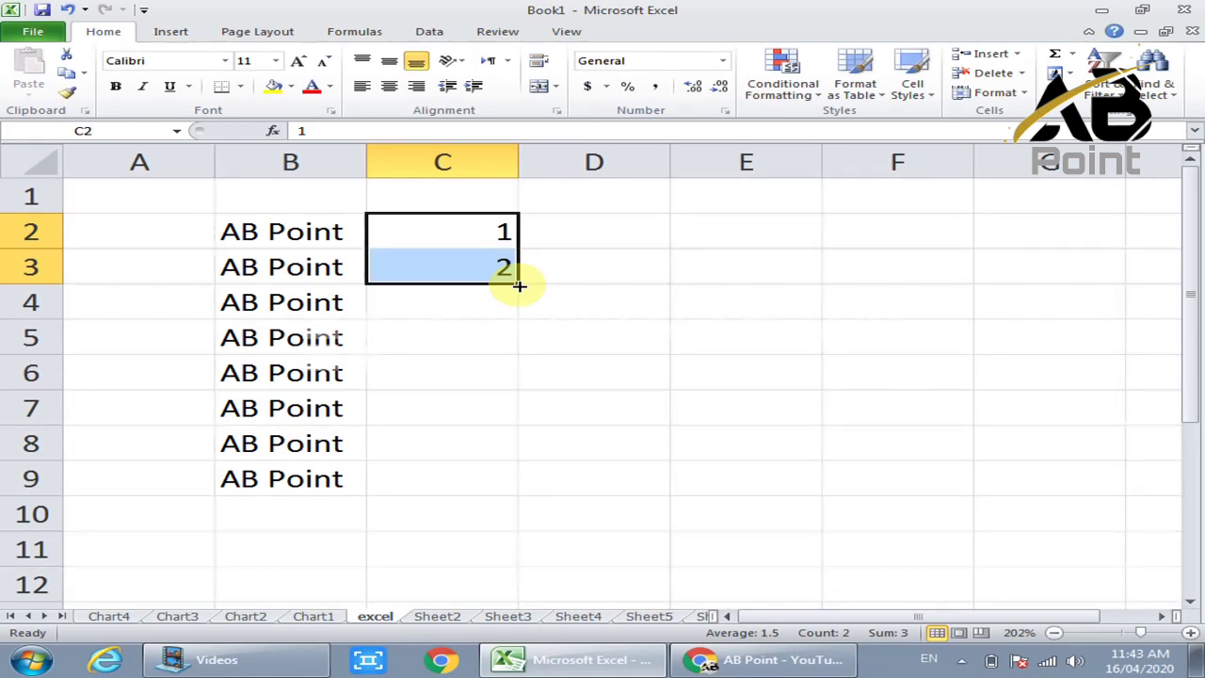
pyautogui.moveTo(519, 285); pyautogui.dragTo(498, 511)
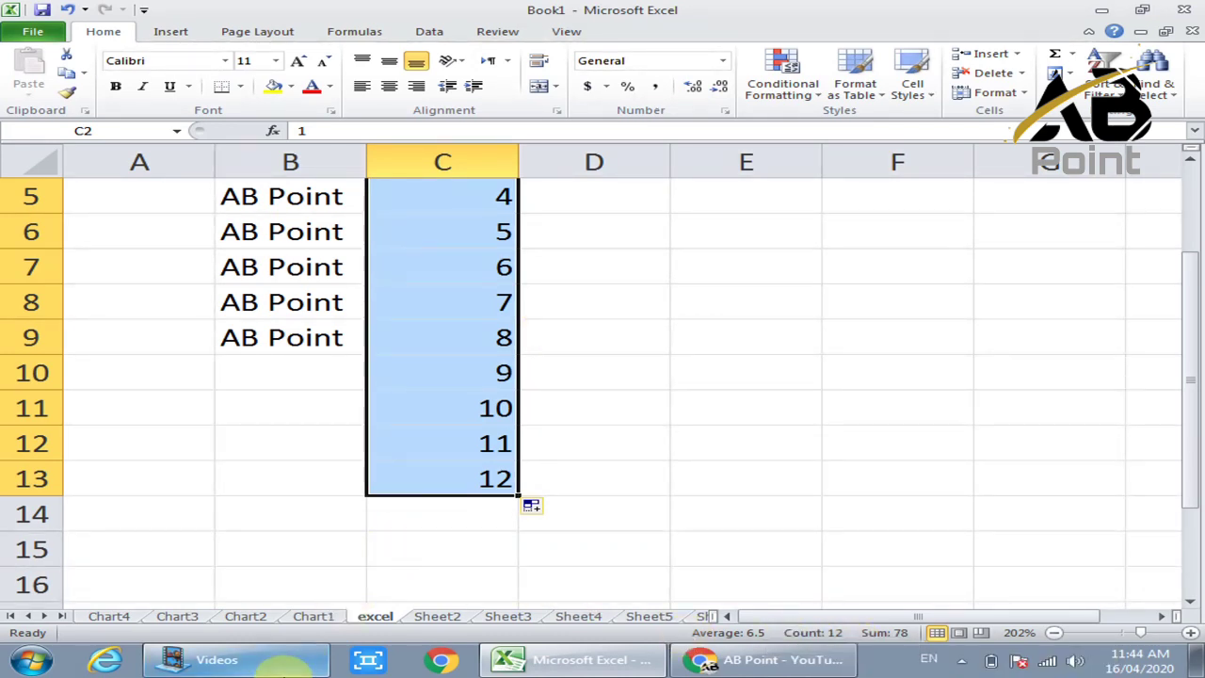
pyautogui.click(366, 659)
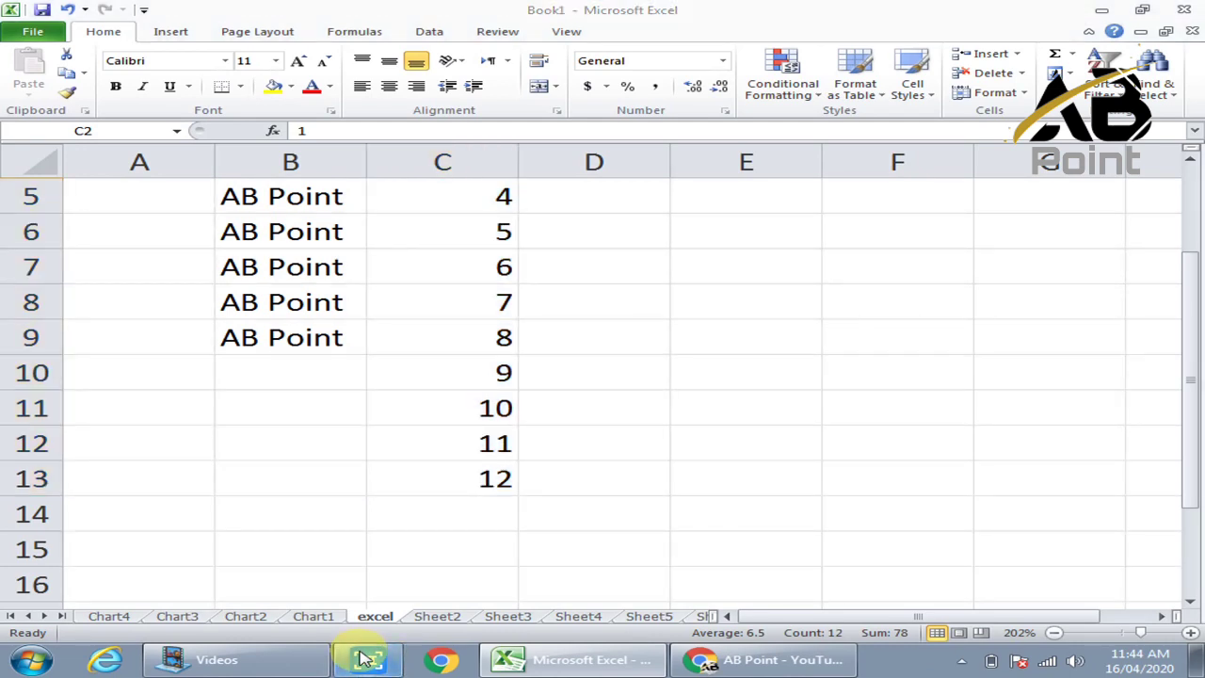
pyautogui.click(1101, 12)
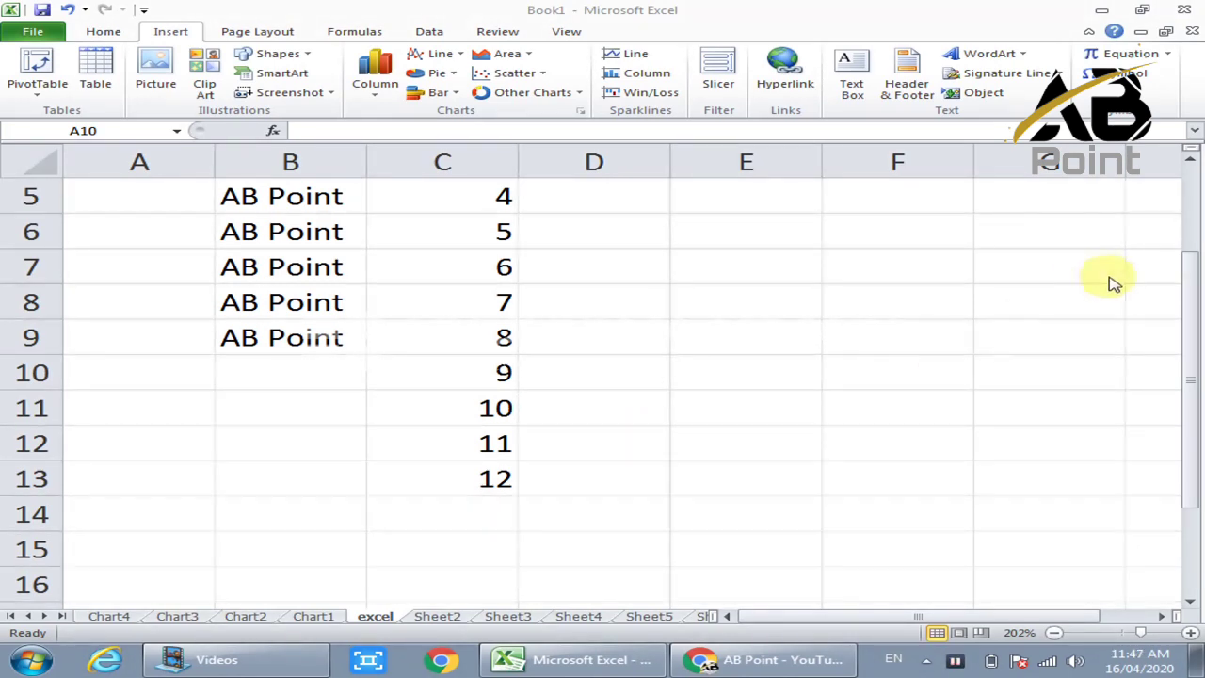
# - Extend the text in cell B2 to read AB Point is my youtube channel
pyautogui.click(1194, 297)
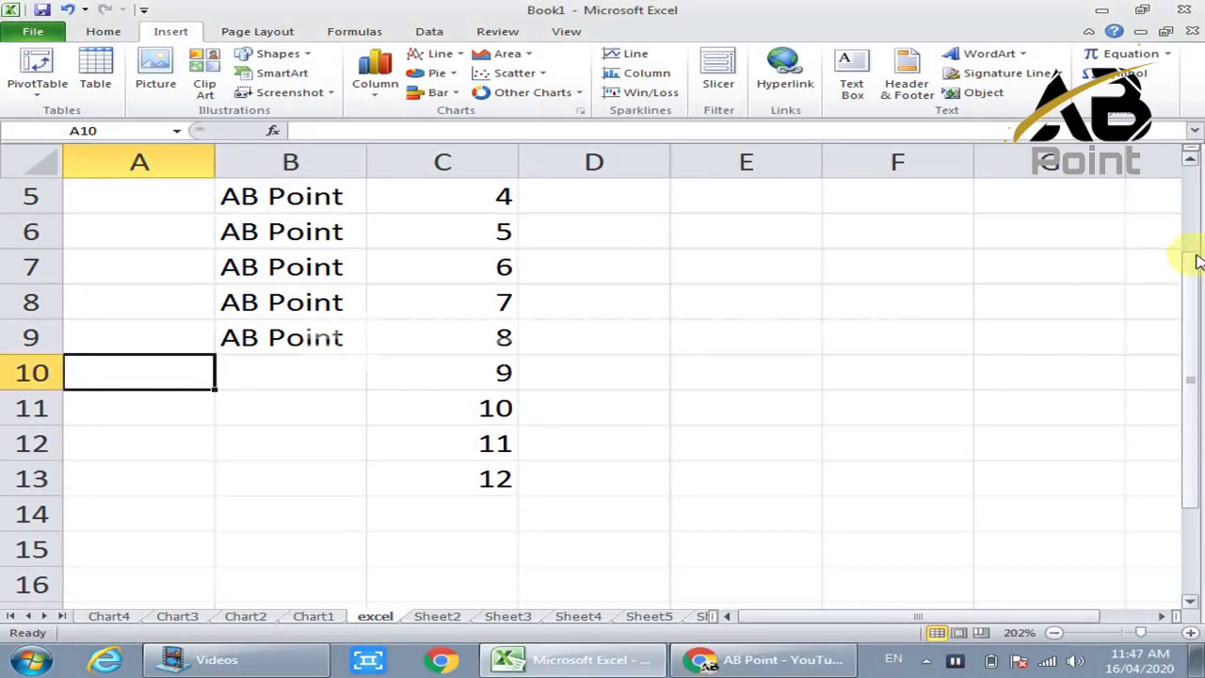
pyautogui.moveTo(1192, 256); pyautogui.dragTo(1187, 198)
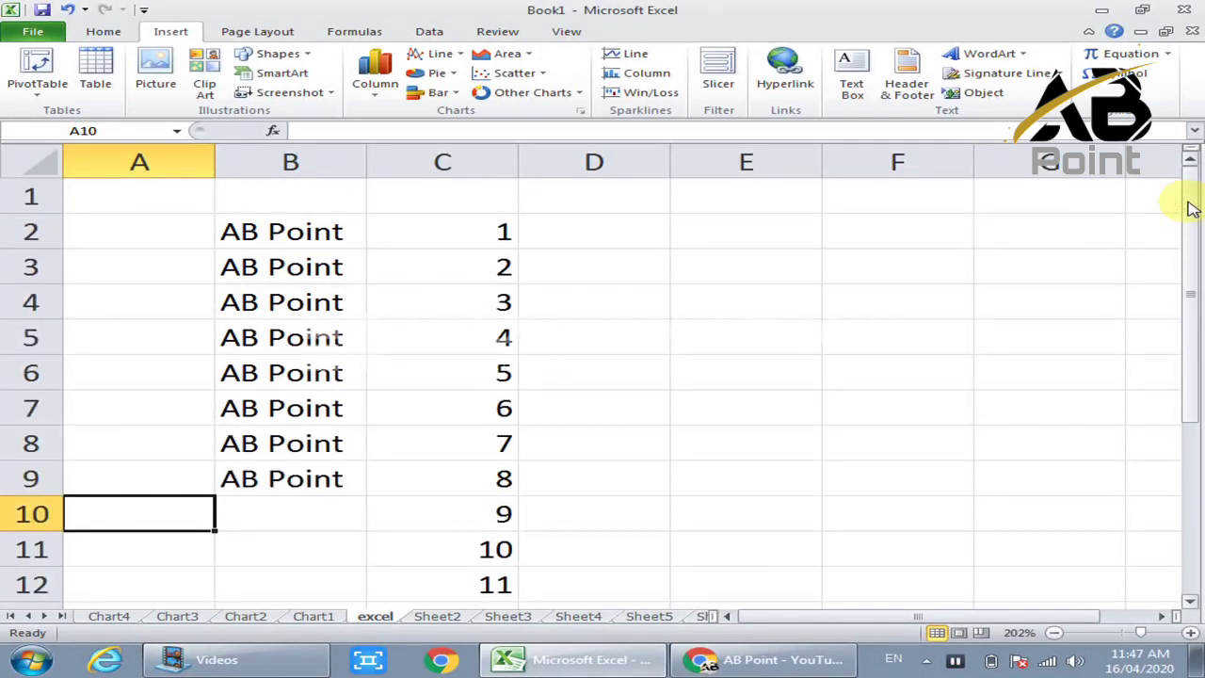
pyautogui.doubleClick(327, 232)
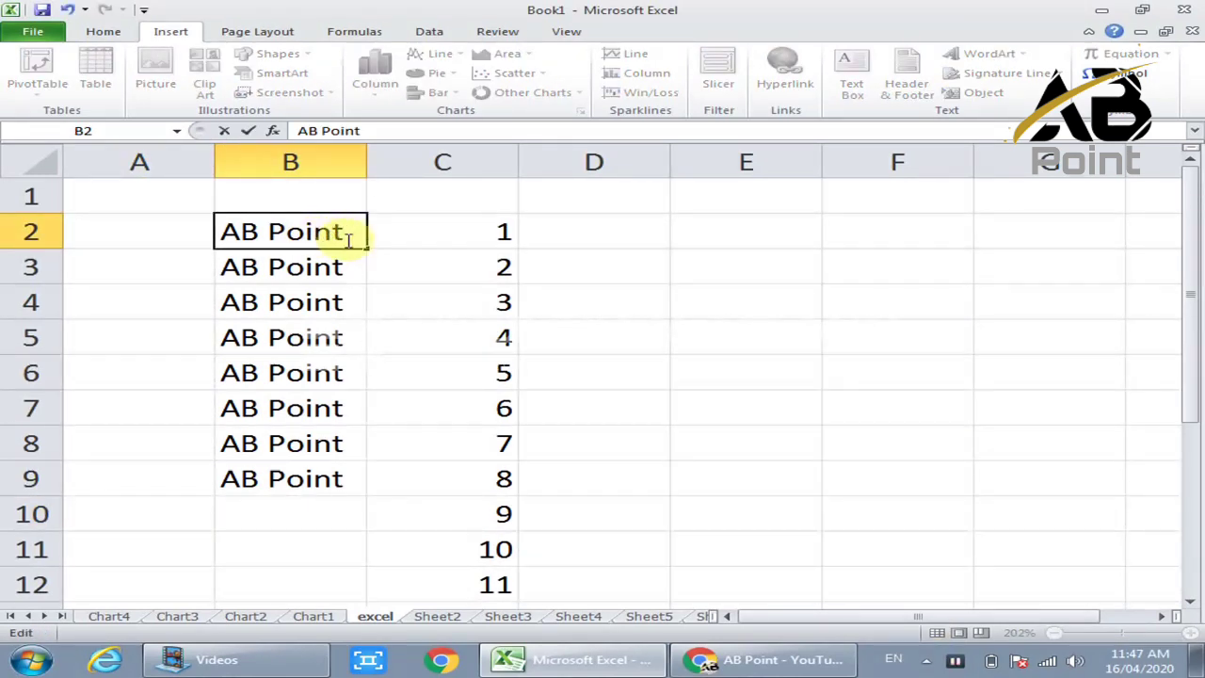
pyautogui.write('ism')
pyautogui.press('BackSpace')
pyautogui.write('my ')
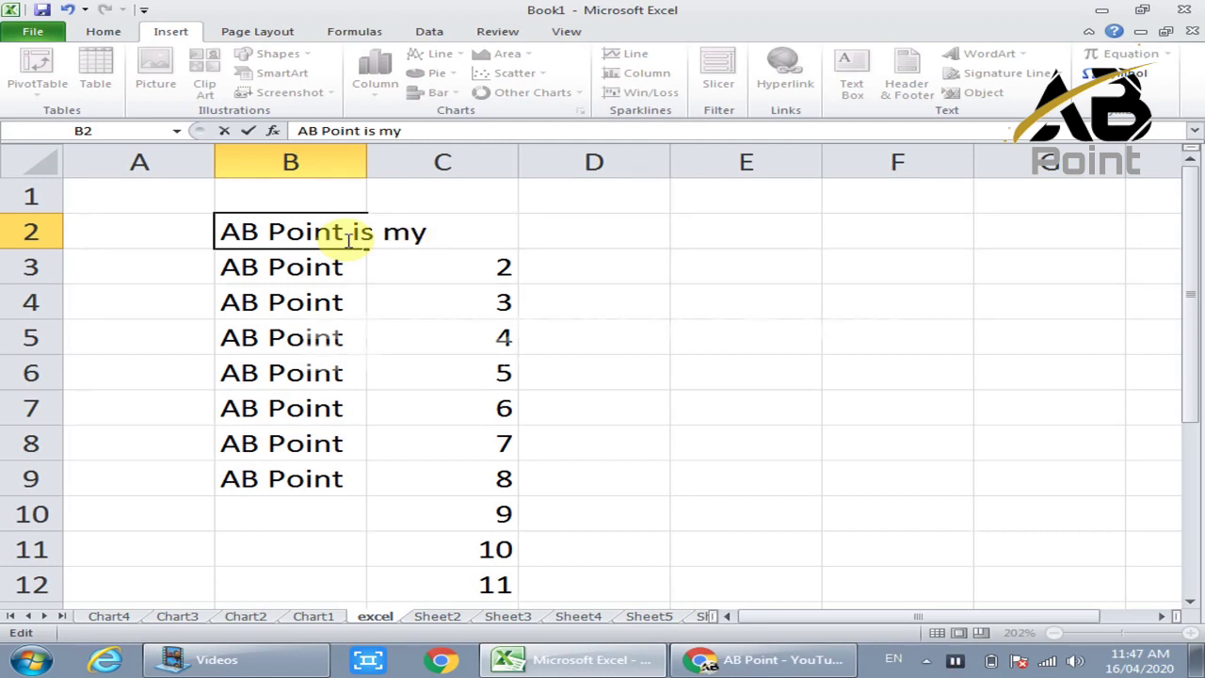
pyautogui.write('yout')
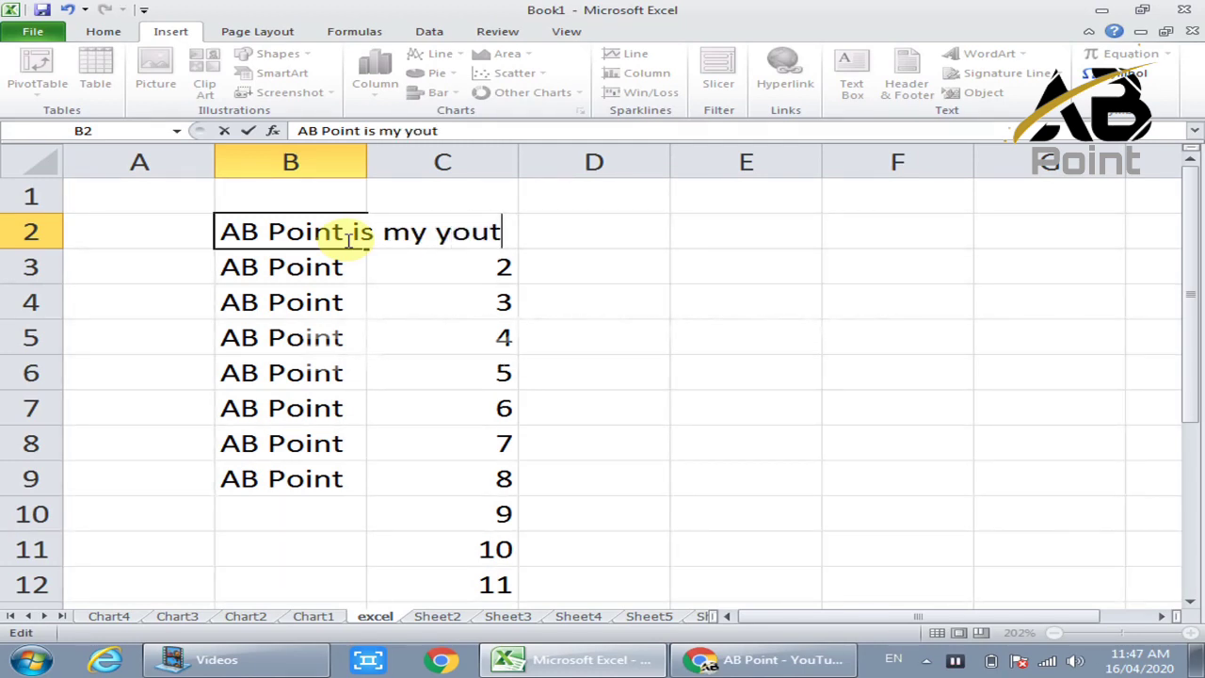
pyautogui.write('ube')
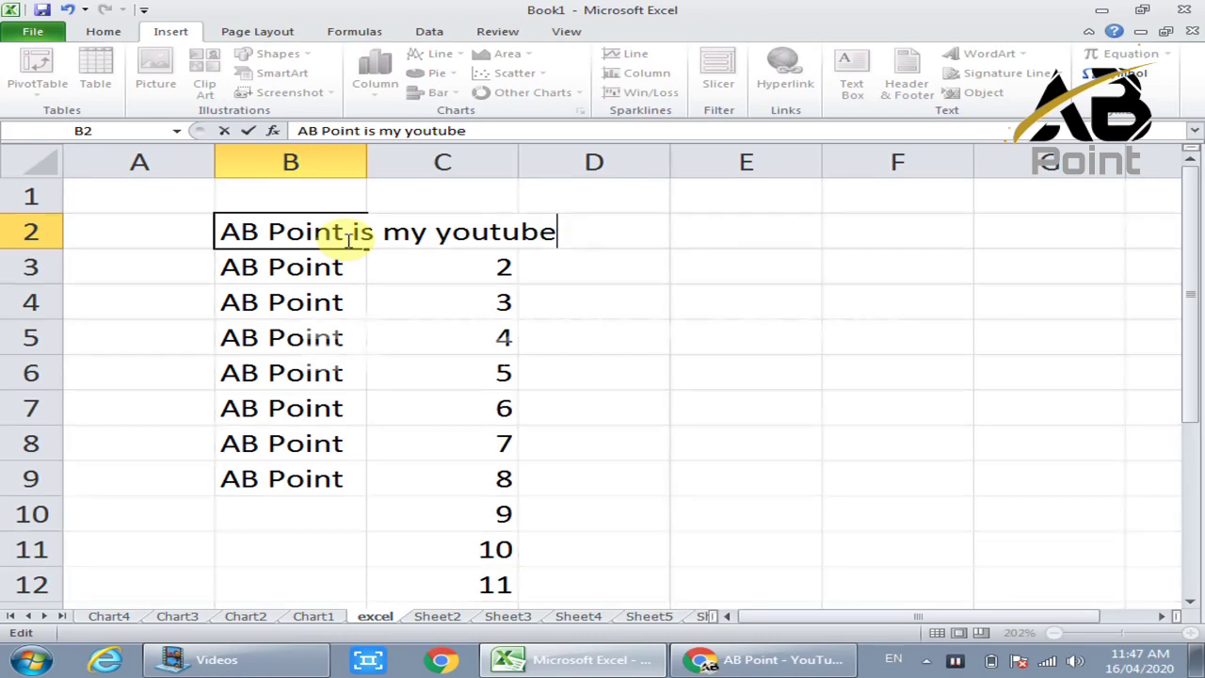
pyautogui.write(' ch')
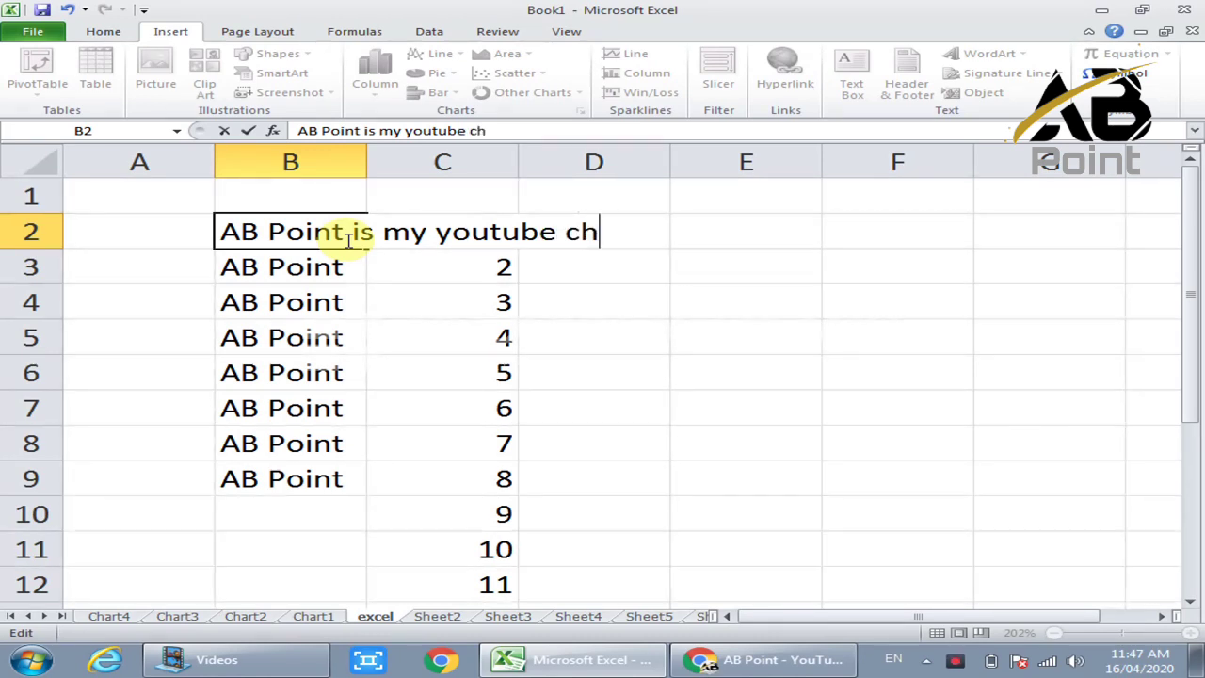
pyautogui.write('annel')
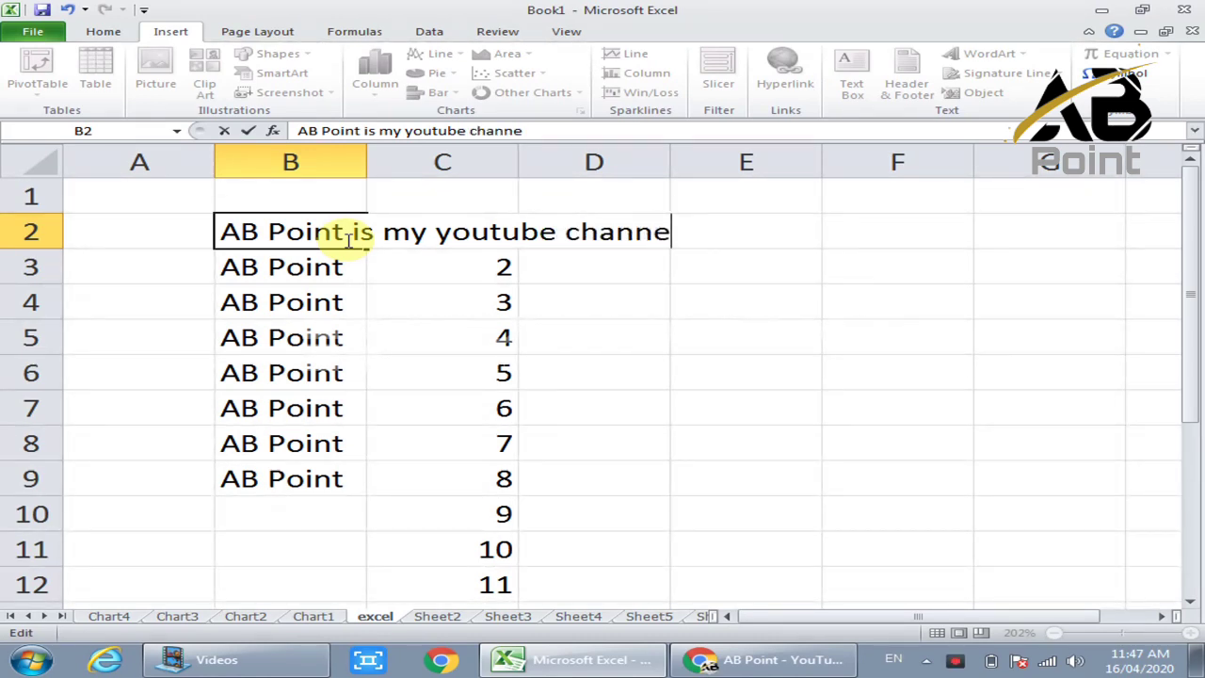
pyautogui.click(412, 379)
# - Select cells B2, C2 and D2 in turn to examine how the long text in B2 is displayed
pyautogui.click(322, 230)
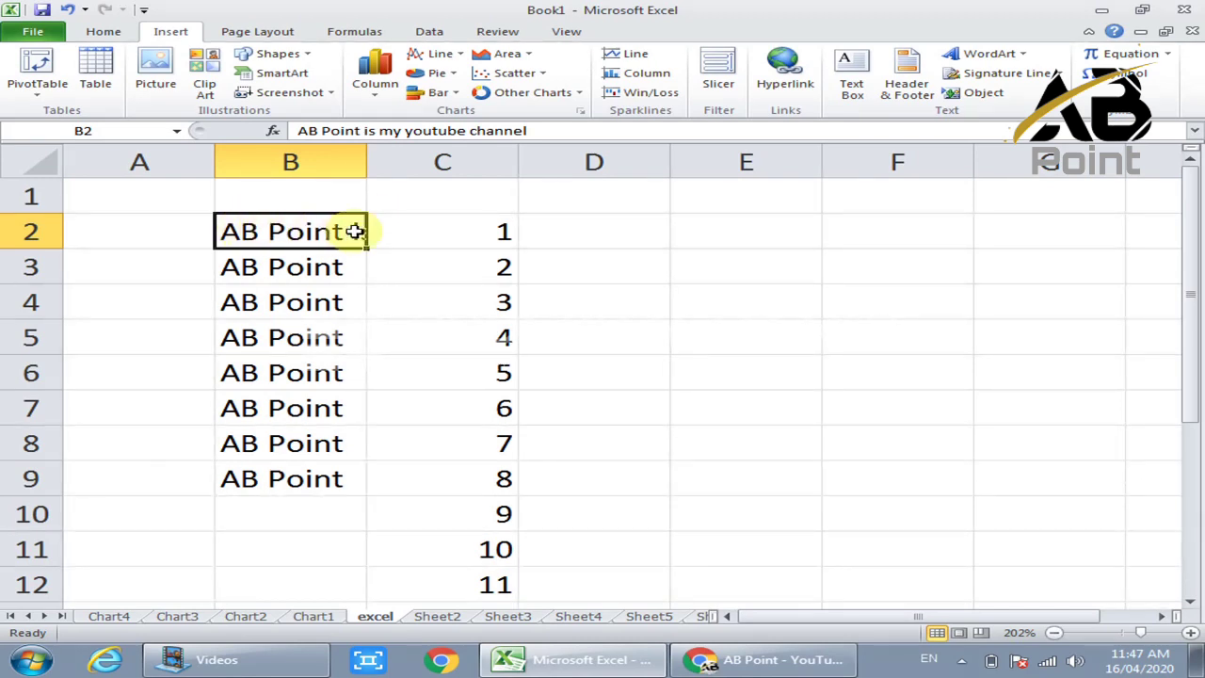
pyautogui.click(479, 233)
pyautogui.click(593, 242)
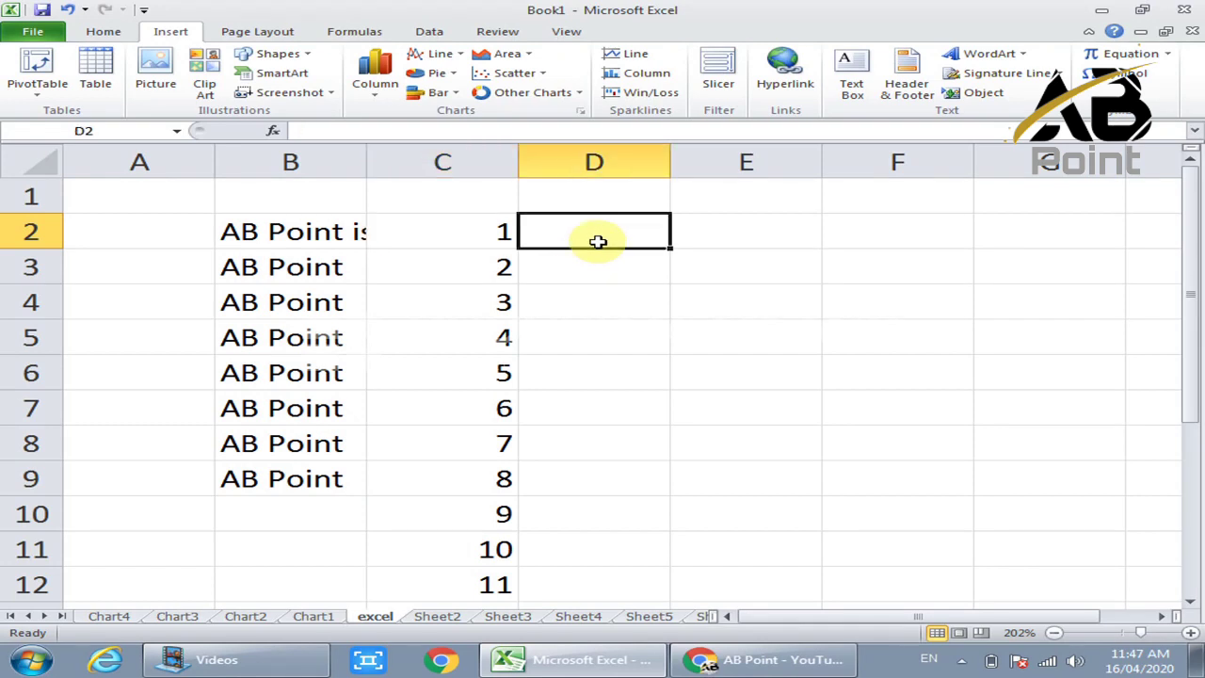
pyautogui.click(311, 243)
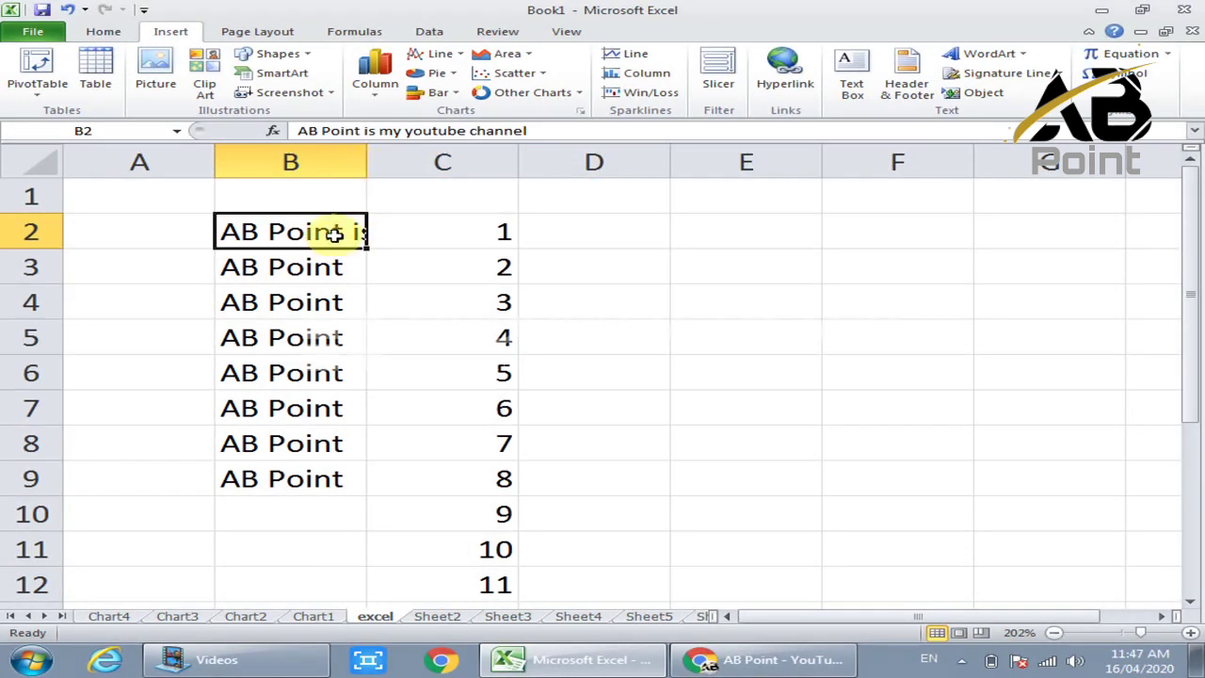
# - Try widening and narrowing column B manually, and AutoFit its width to the text in B2
pyautogui.click(342, 165)
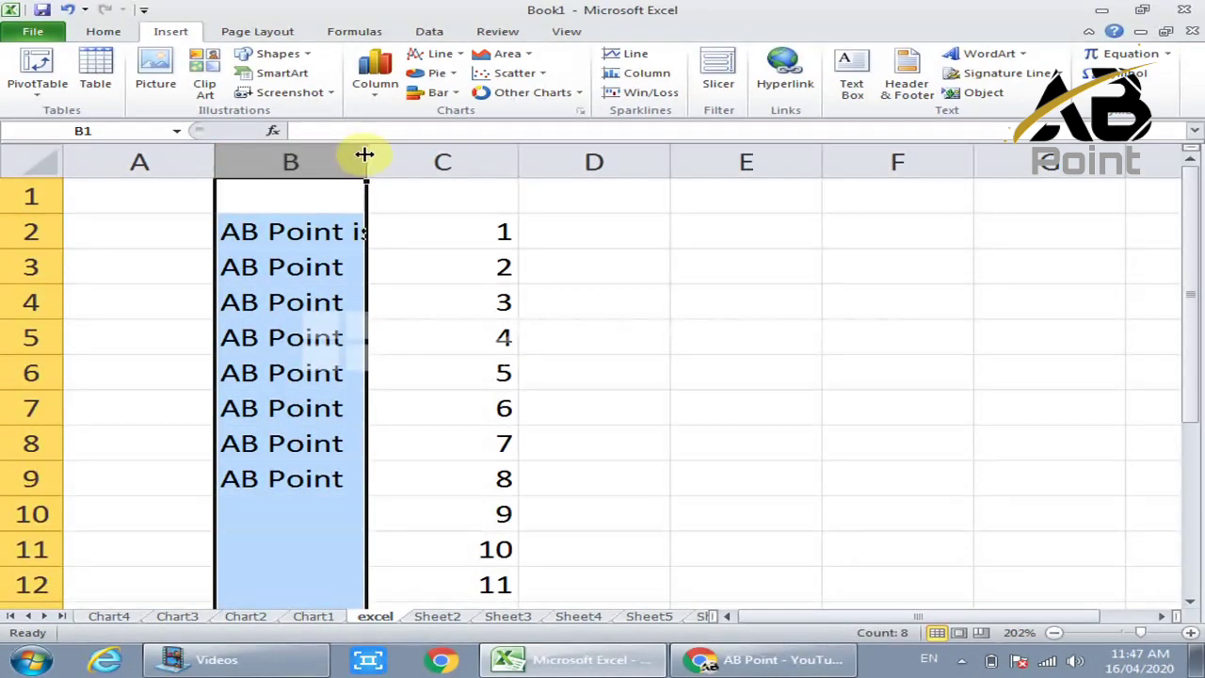
pyautogui.moveTo(365, 155); pyautogui.dragTo(685, 177)
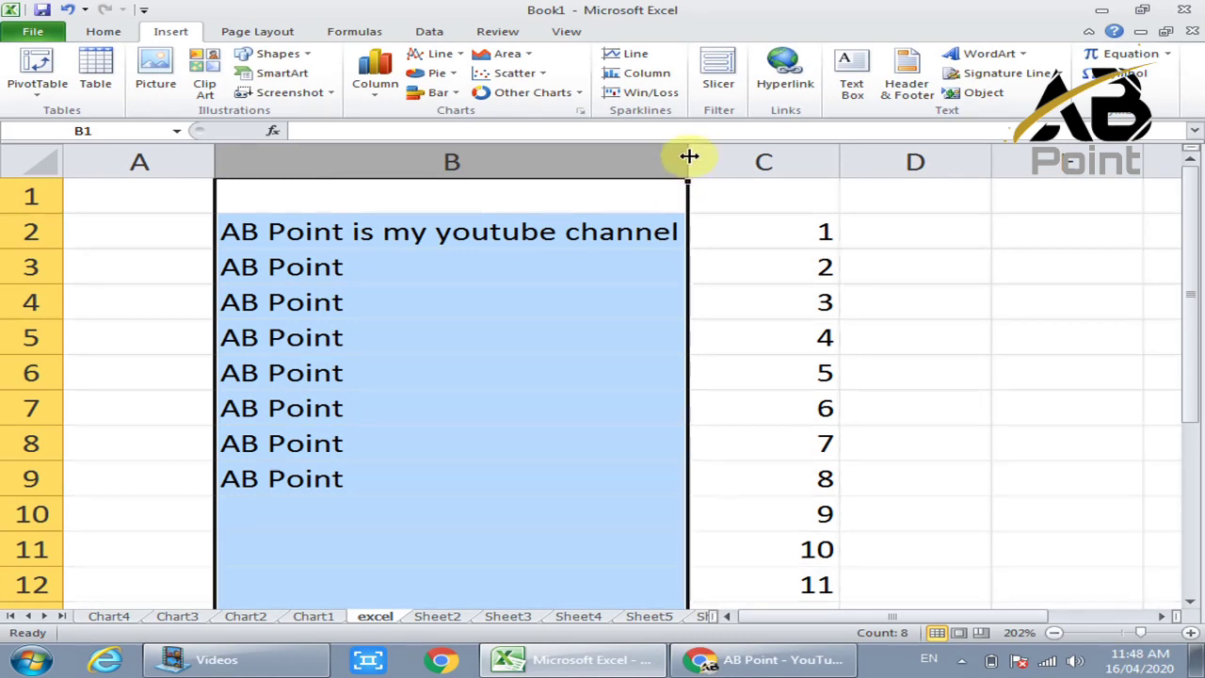
pyautogui.moveTo(690, 156); pyautogui.dragTo(362, 168)
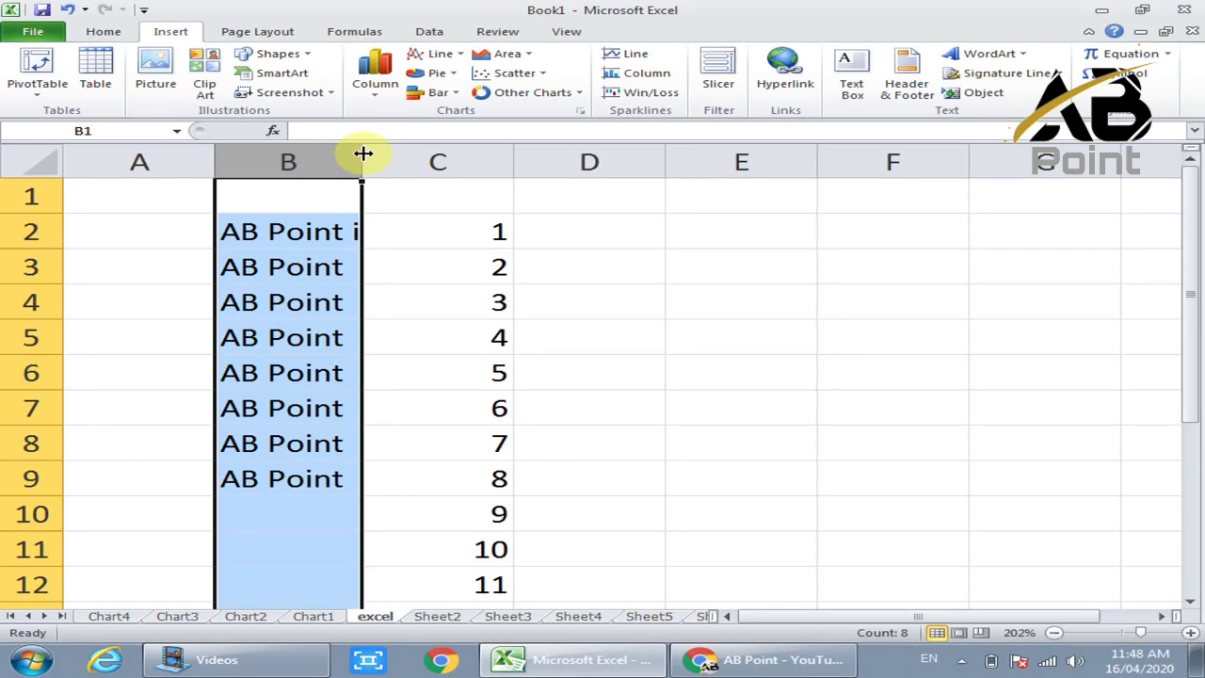
pyautogui.doubleClick(362, 153)
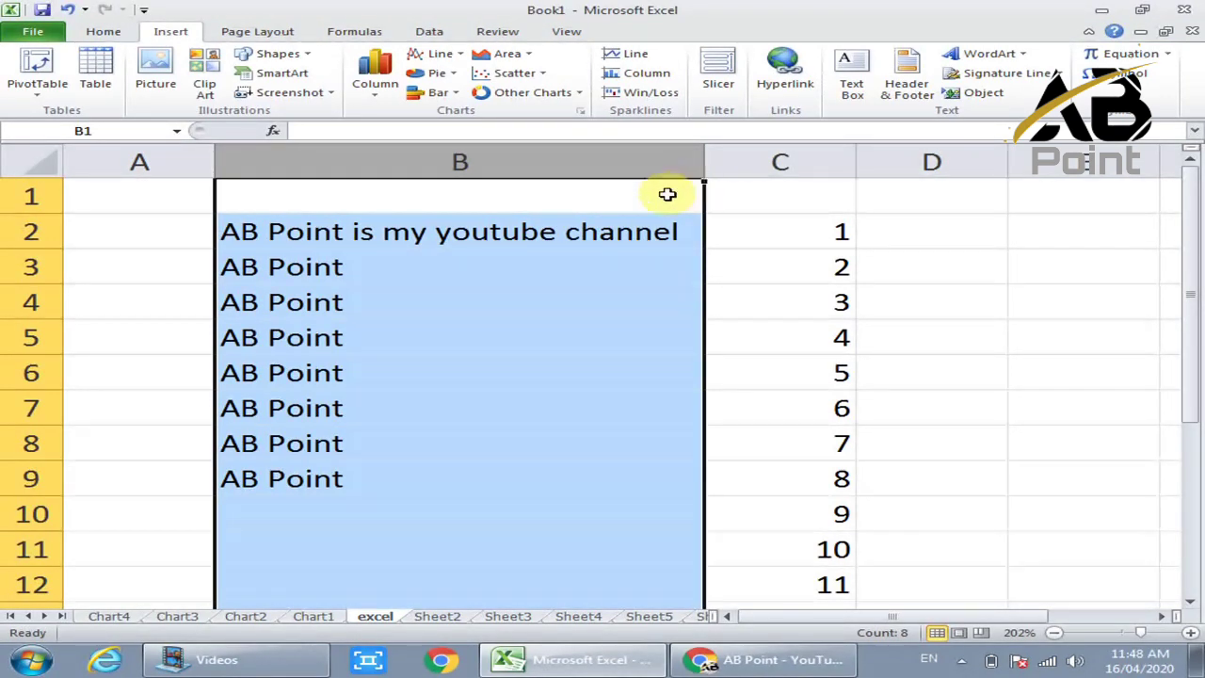
# - Append "jklh/il hih u dt dtd ui; iou oy pou t" to the text in cell B4 and AutoFit column B to it
pyautogui.click(491, 297)
pyautogui.doubleClick(492, 296)
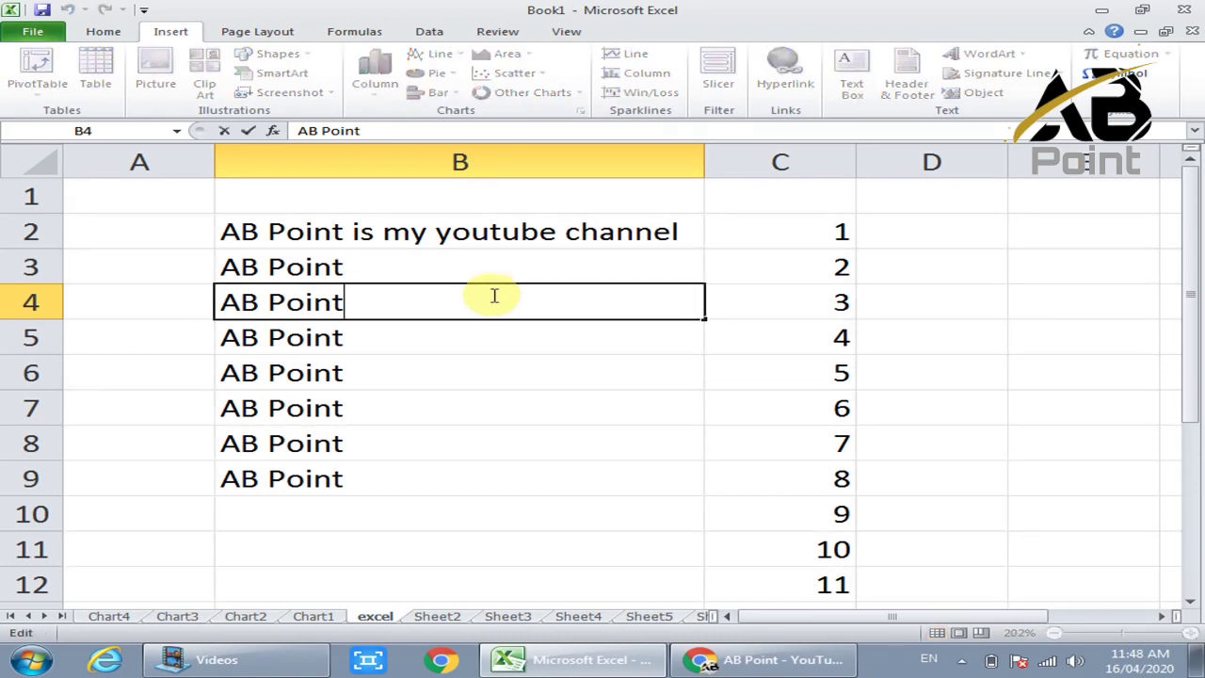
pyautogui.write('jklh/il hih u')
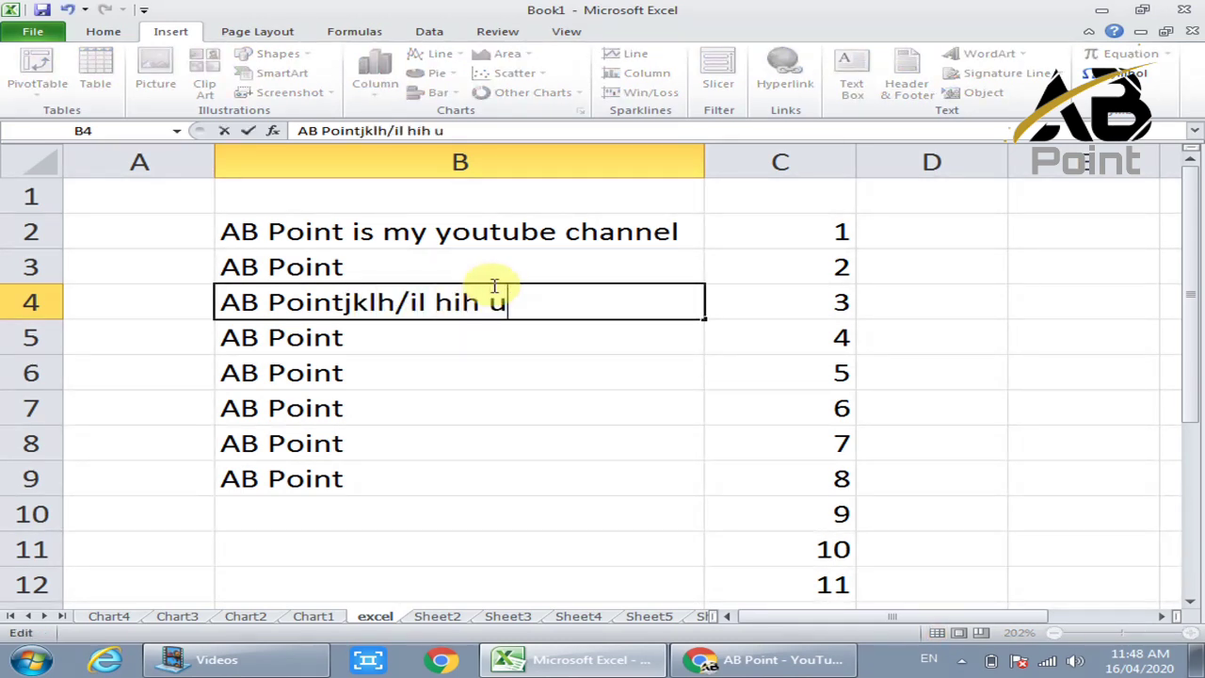
pyautogui.write(' dt dtd ui;')
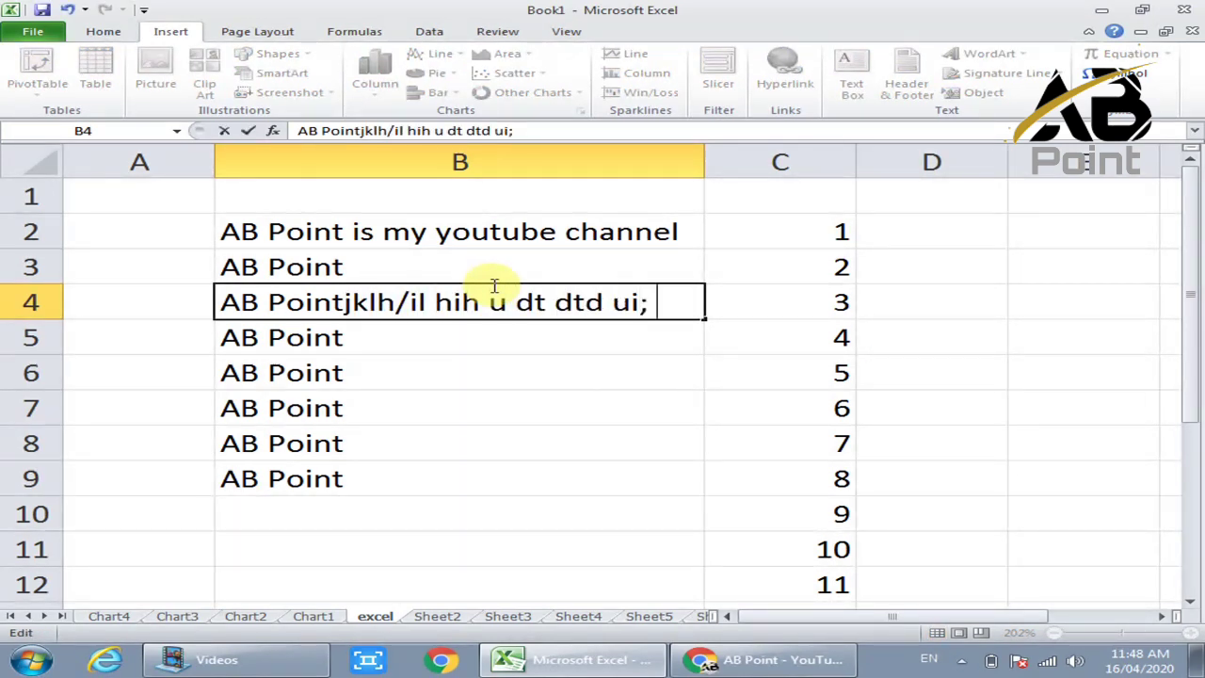
pyautogui.write('  iou  oy po')
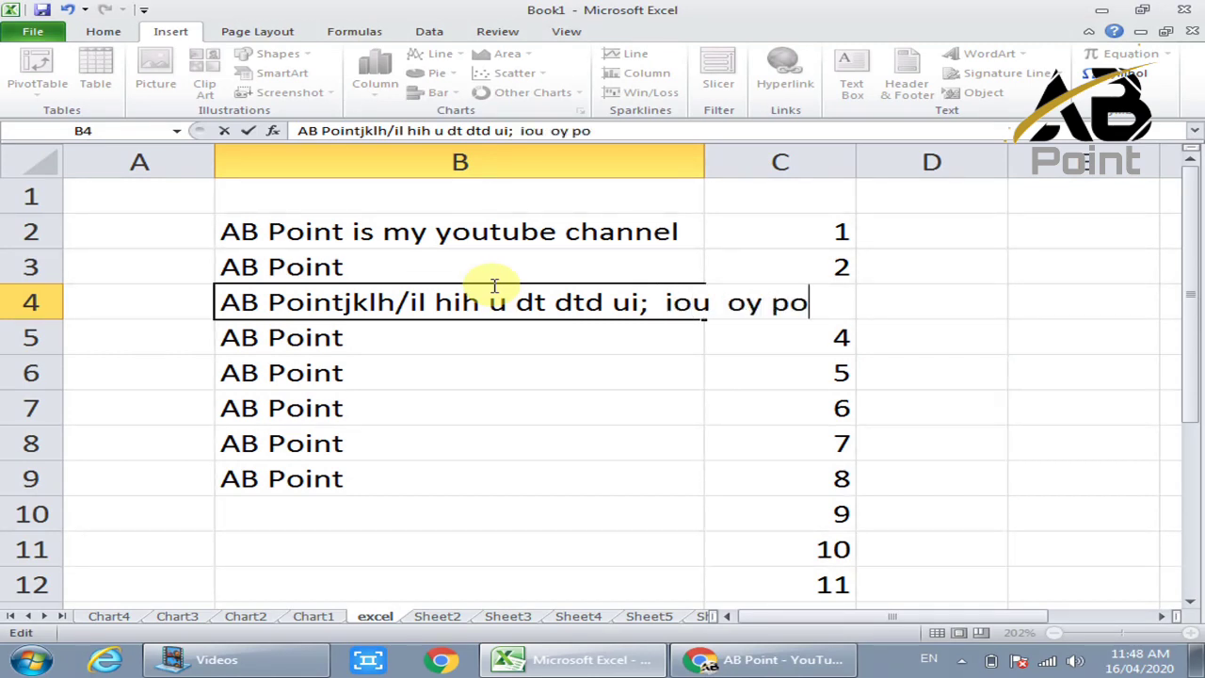
pyautogui.write('u t')
pyautogui.click(701, 149)
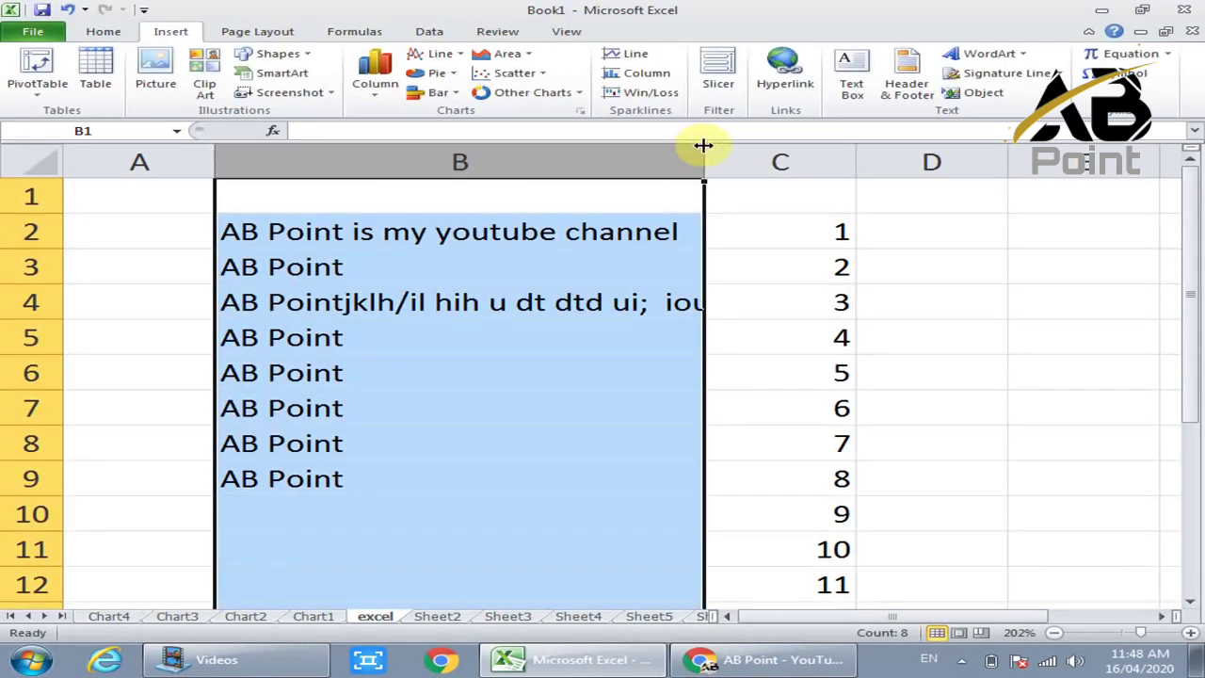
pyautogui.doubleClick(704, 153)
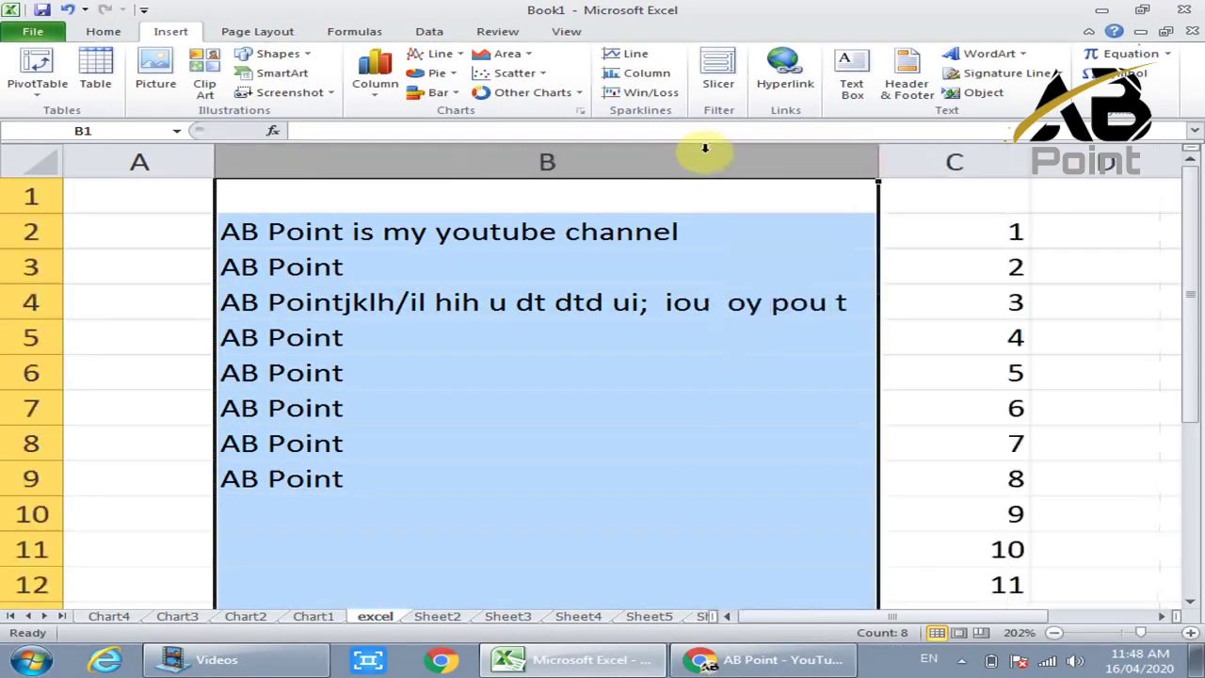
# - Delete the extra characters at the end of cell B4 so it reads AB Point
pyautogui.doubleClick(856, 307)
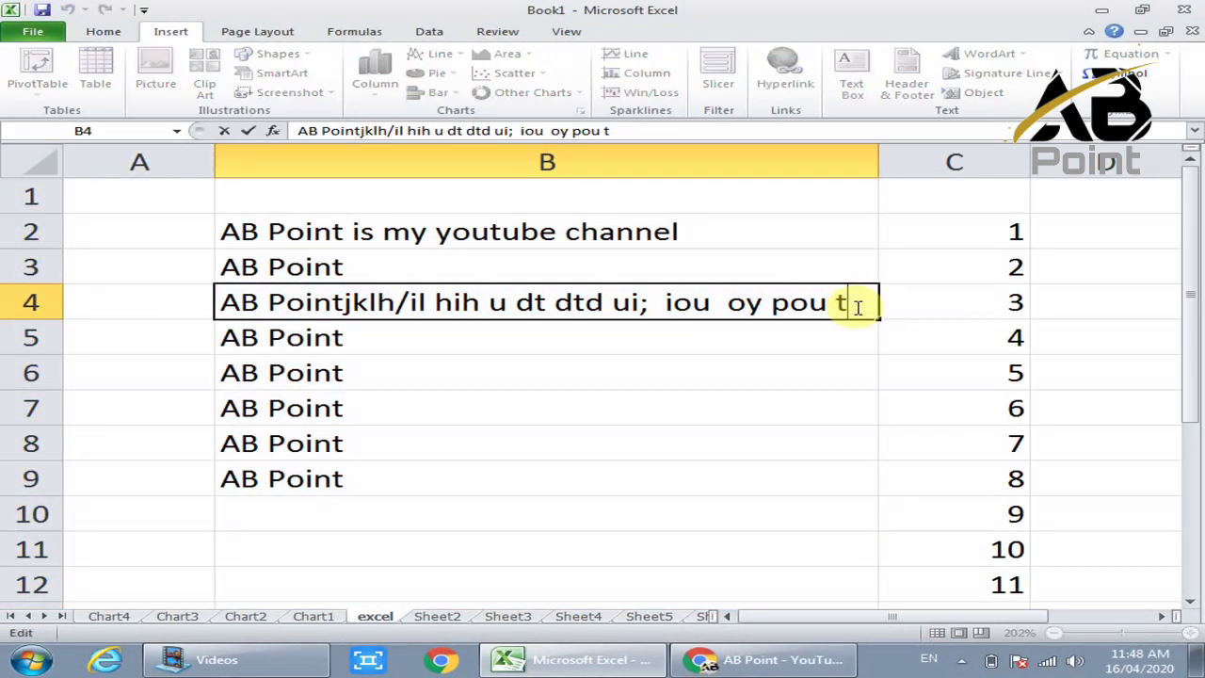
pyautogui.press('BackSpace')
pyautogui.press('BackSpace')
pyautogui.press('BackSpace')
pyautogui.press('BackSpace')
pyautogui.press('BackSpace')
pyautogui.press('BackSpace')
pyautogui.press('BackSpace')
pyautogui.press('BackSpace')
pyautogui.press('BackSpace')
pyautogui.press('BackSpace')
pyautogui.press('BackSpace')
pyautogui.press('BackSpace')
pyautogui.press('BackSpace')
pyautogui.press('BackSpace')
pyautogui.press('BackSpace')
pyautogui.press('BackSpace')
pyautogui.press('BackSpace')
pyautogui.press('BackSpace')
pyautogui.press('BackSpace')
pyautogui.press('BackSpace')
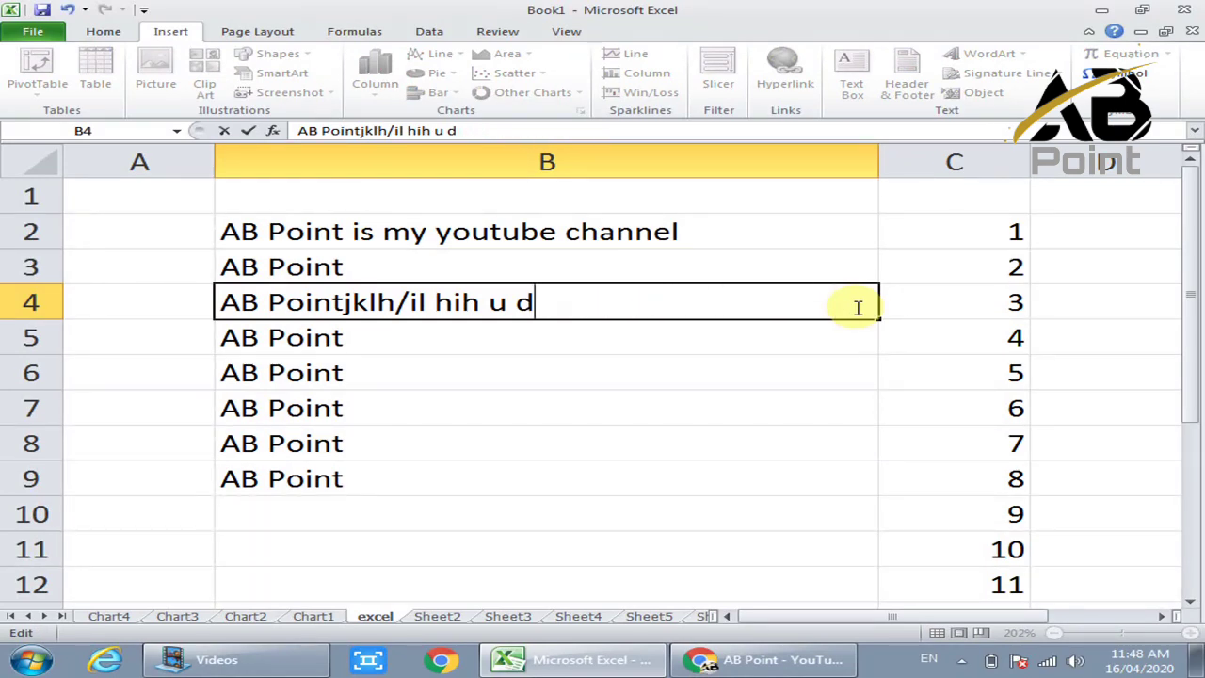
pyautogui.press('BackSpace')
pyautogui.press('BackSpace')
pyautogui.press('BackSpace')
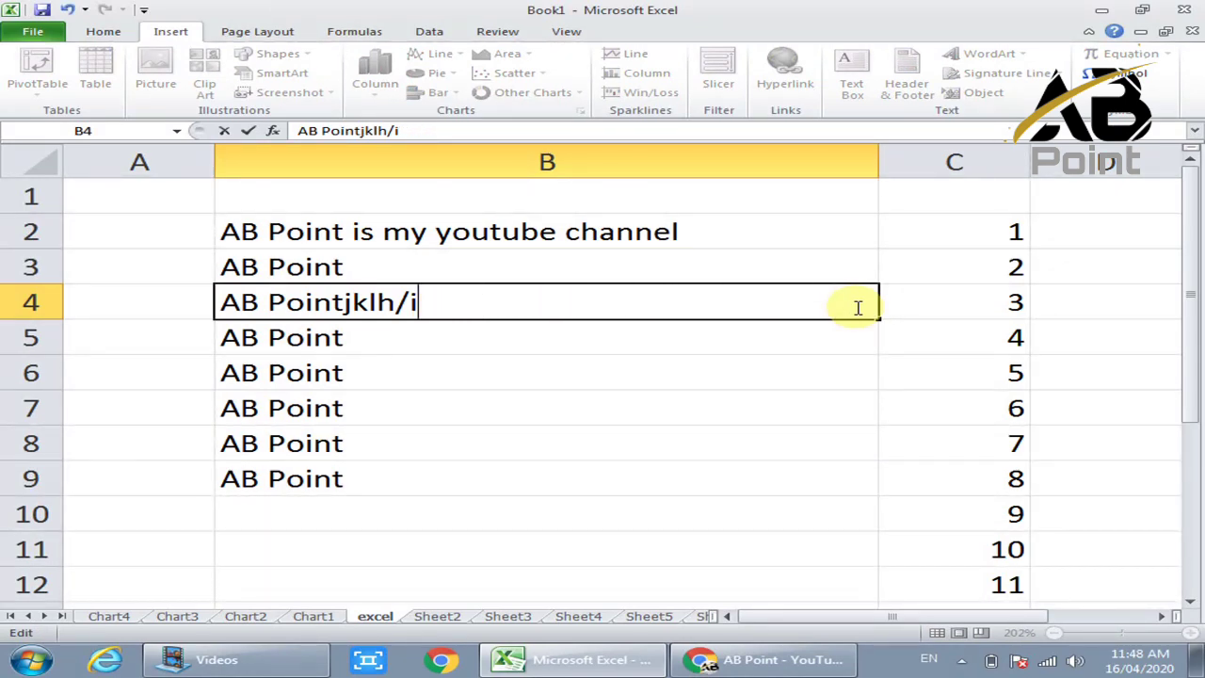
pyautogui.press('BackSpace')
pyautogui.press('BackSpace')
pyautogui.press('BackSpace')
pyautogui.press('BackSpace')
pyautogui.press('BackSpace')
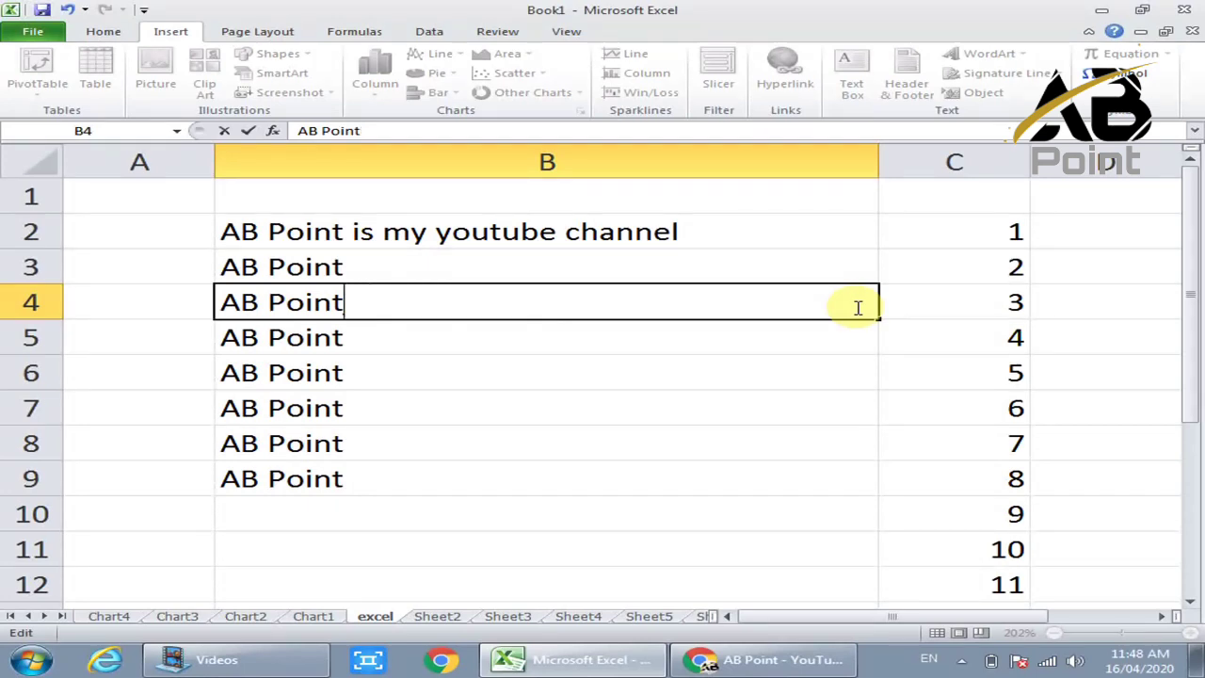
pyautogui.click(770, 356)
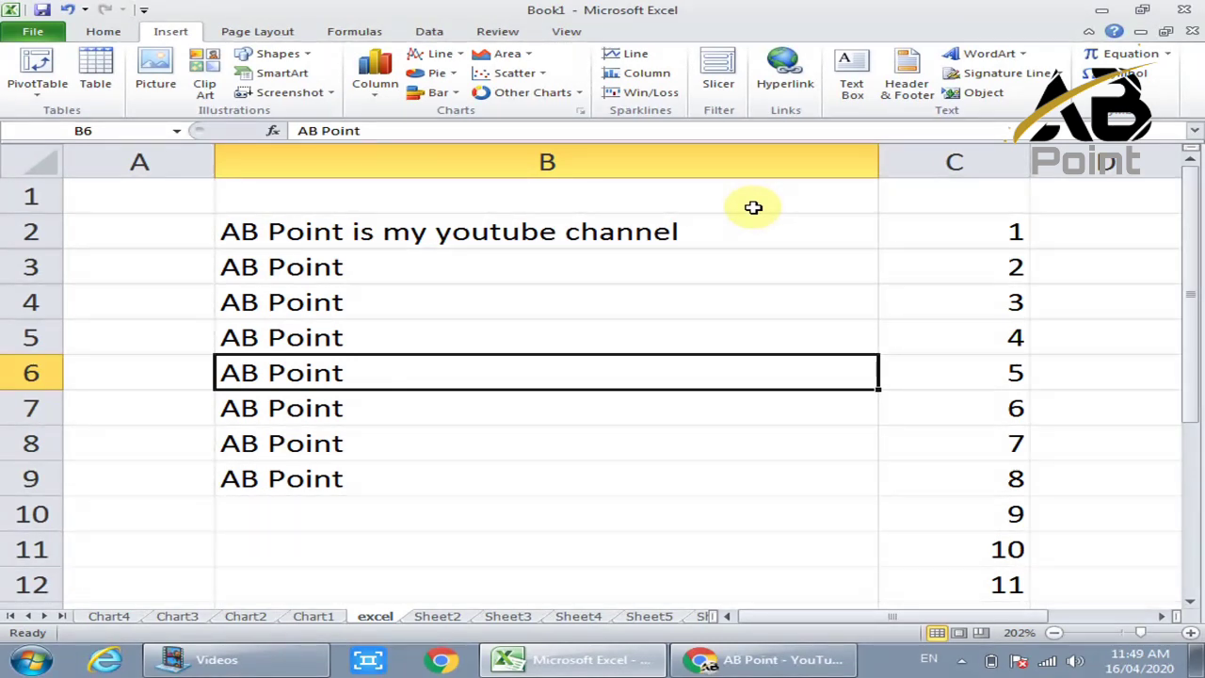
# - AutoFit column B to its longest entry, the text in cell B2
pyautogui.click(659, 303)
pyautogui.click(686, 223)
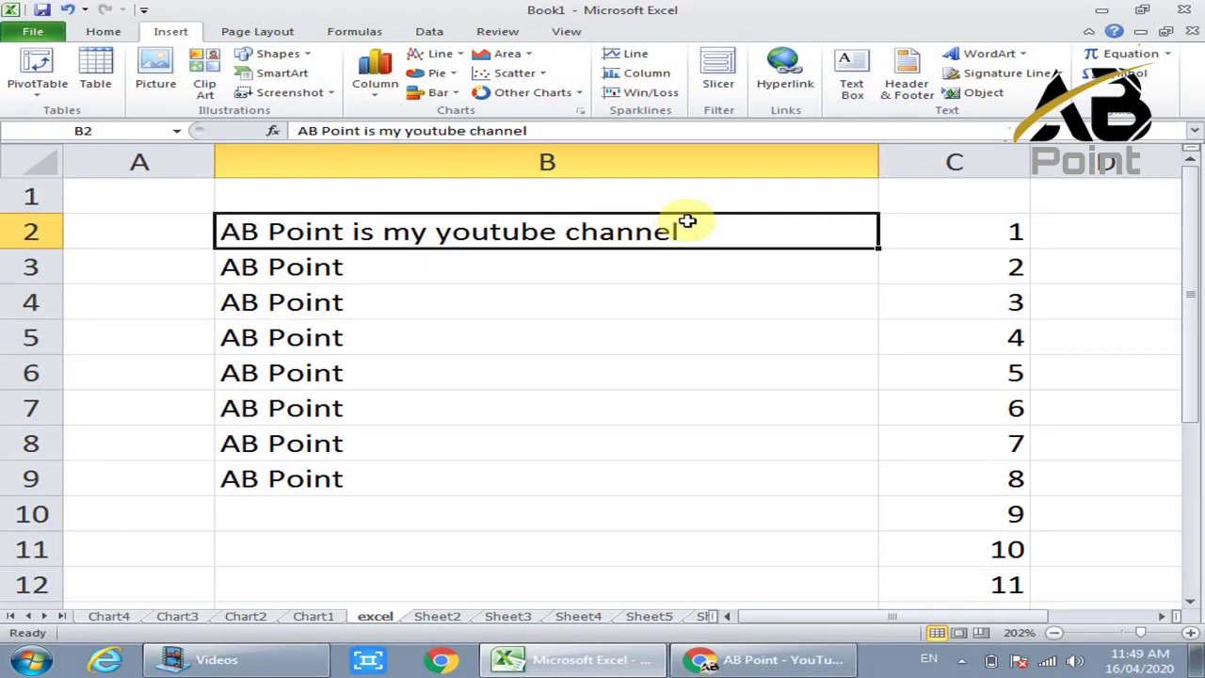
pyautogui.doubleClick(879, 156)
pyautogui.click(548, 193)
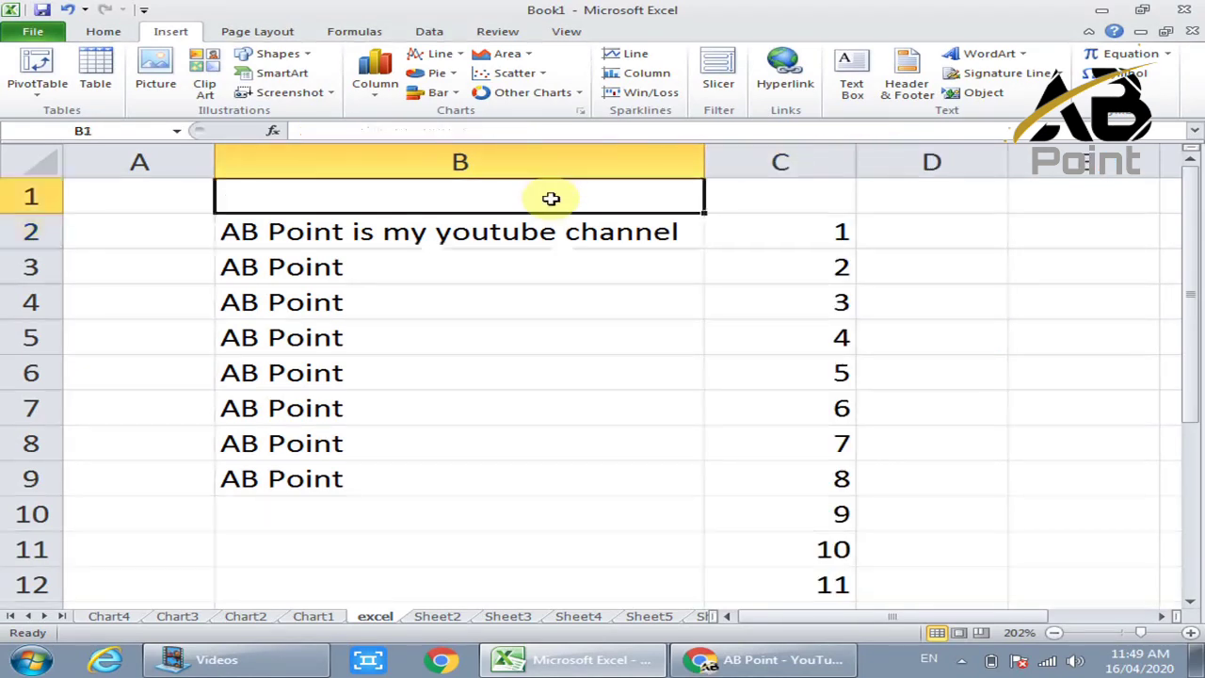
pyautogui.click(525, 275)
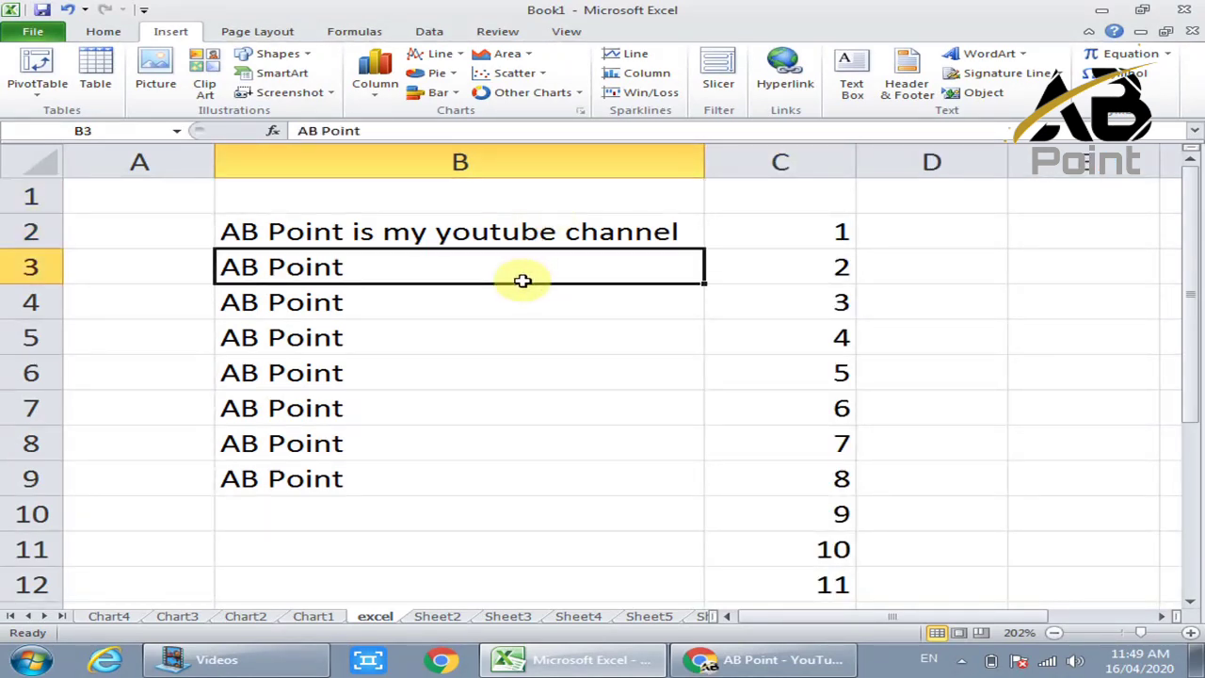
# - Save the workbook to the Desktop as an Excel Workbook named Basic Tutorial
pyautogui.click(30, 33)
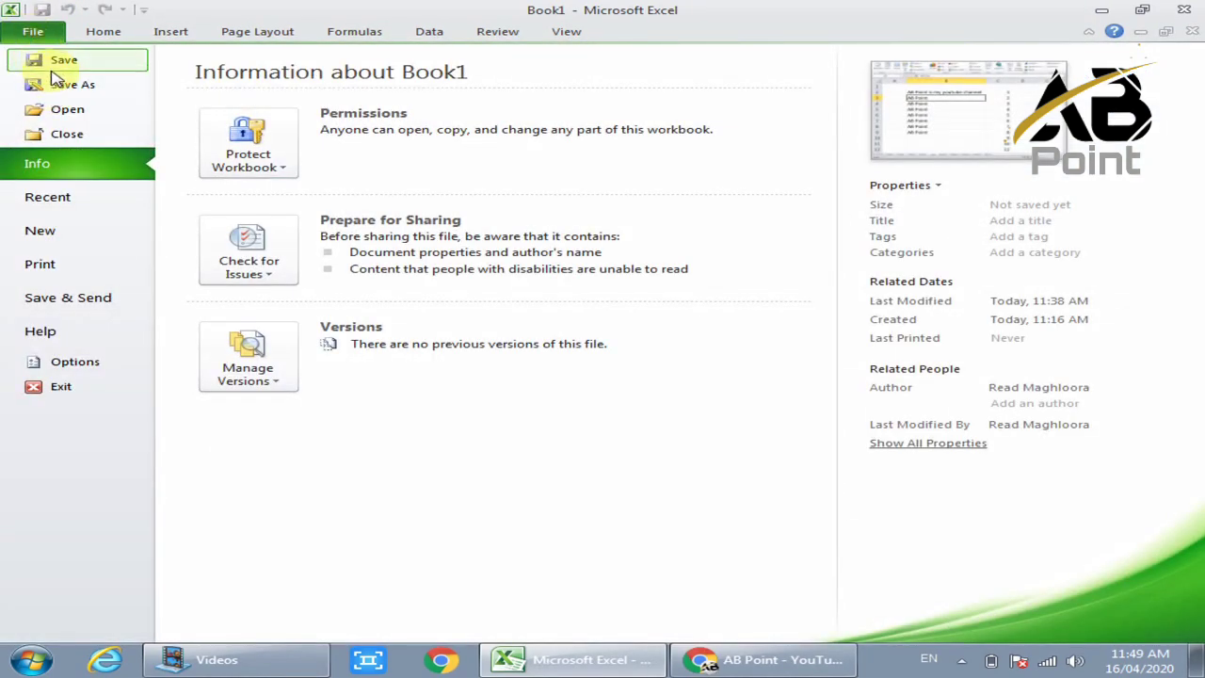
pyautogui.click(57, 62)
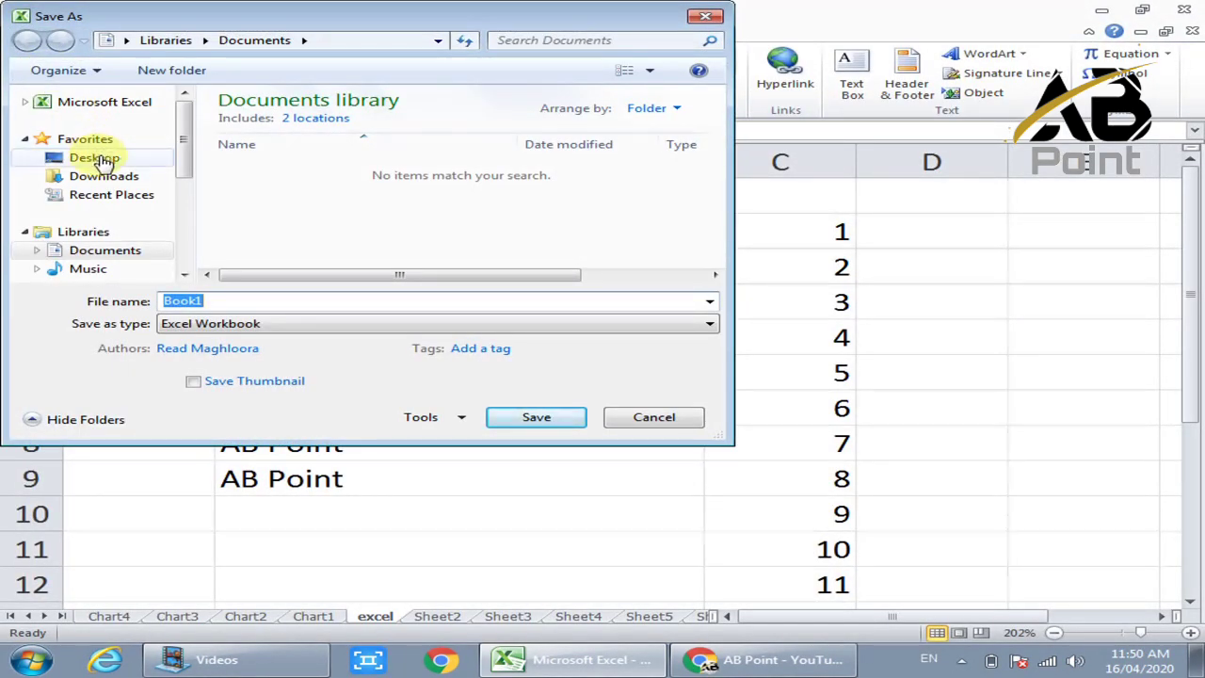
pyautogui.click(100, 160)
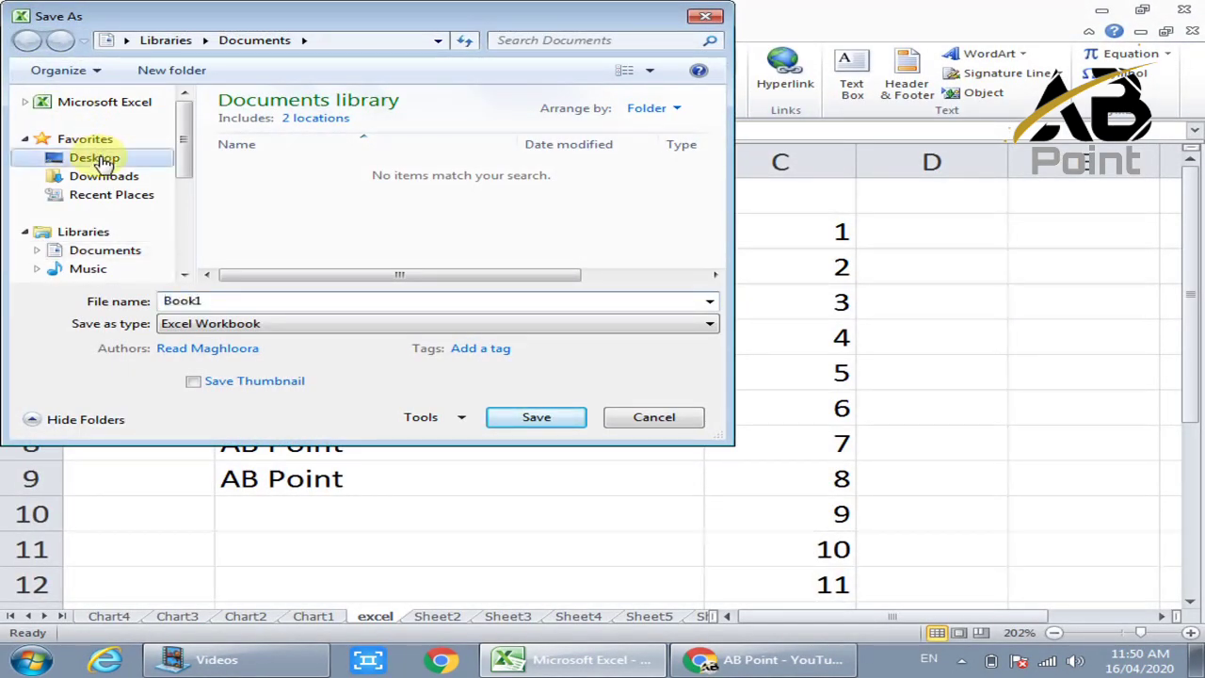
pyautogui.doubleClick(215, 302)
pyautogui.press('BackSpace')
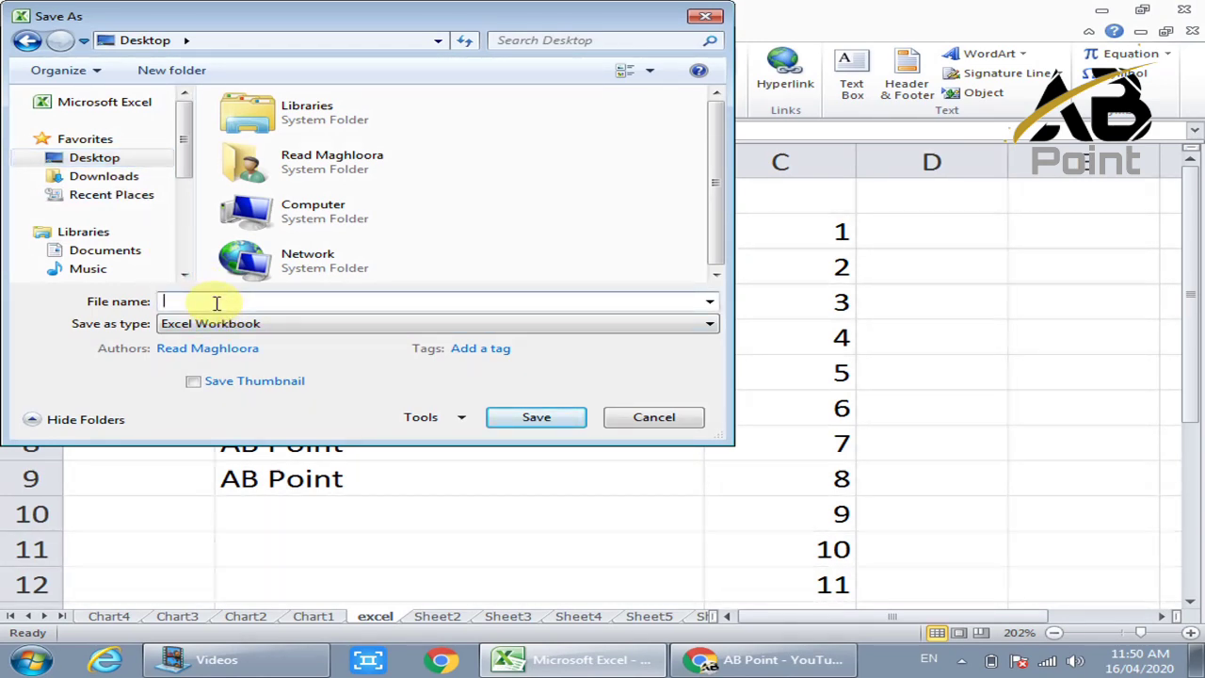
pyautogui.write('Basi')
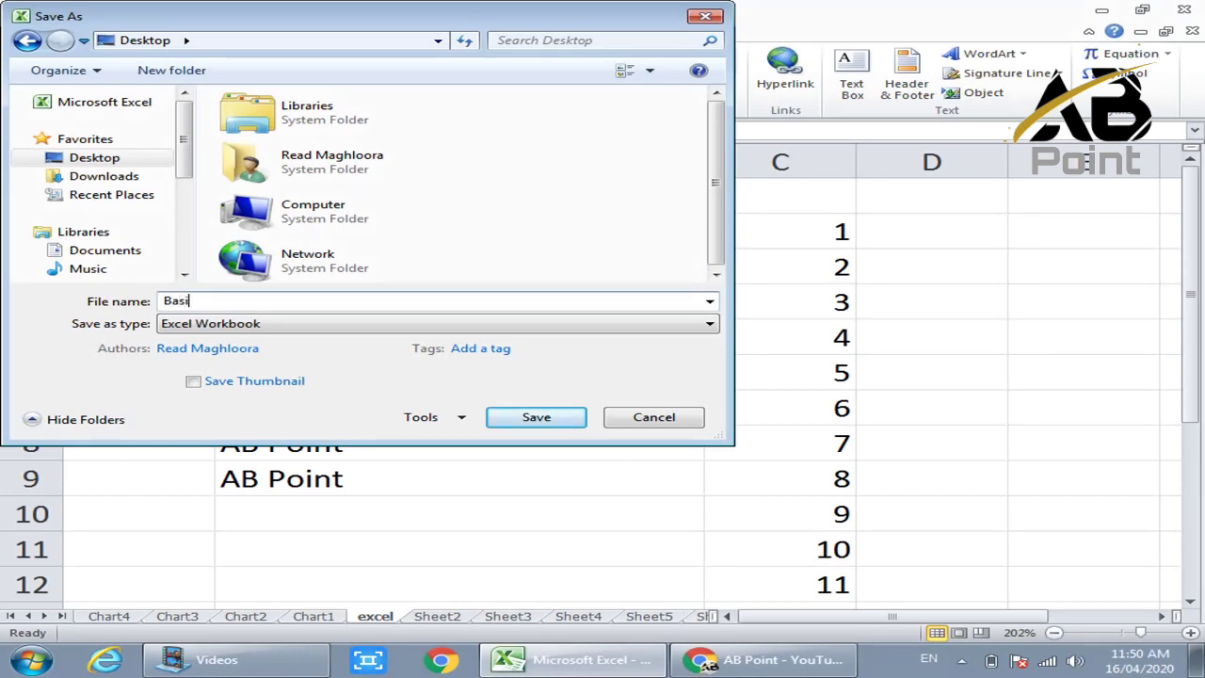
pyautogui.write('c Tuto')
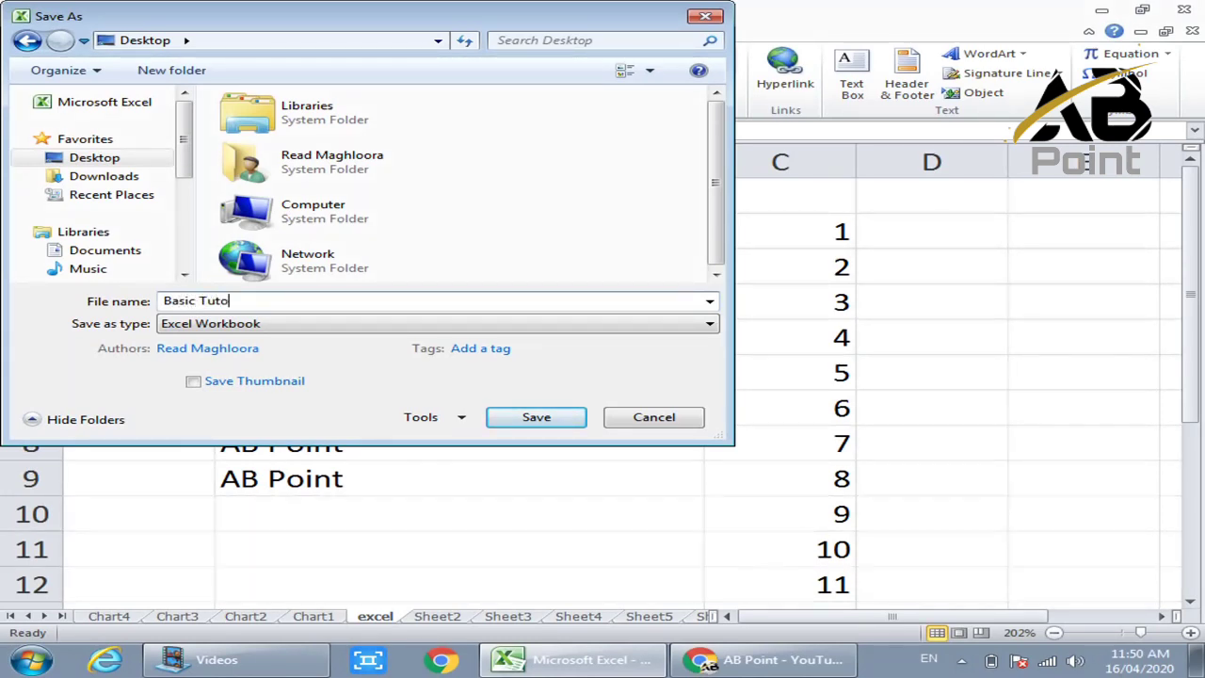
pyautogui.write('ria')
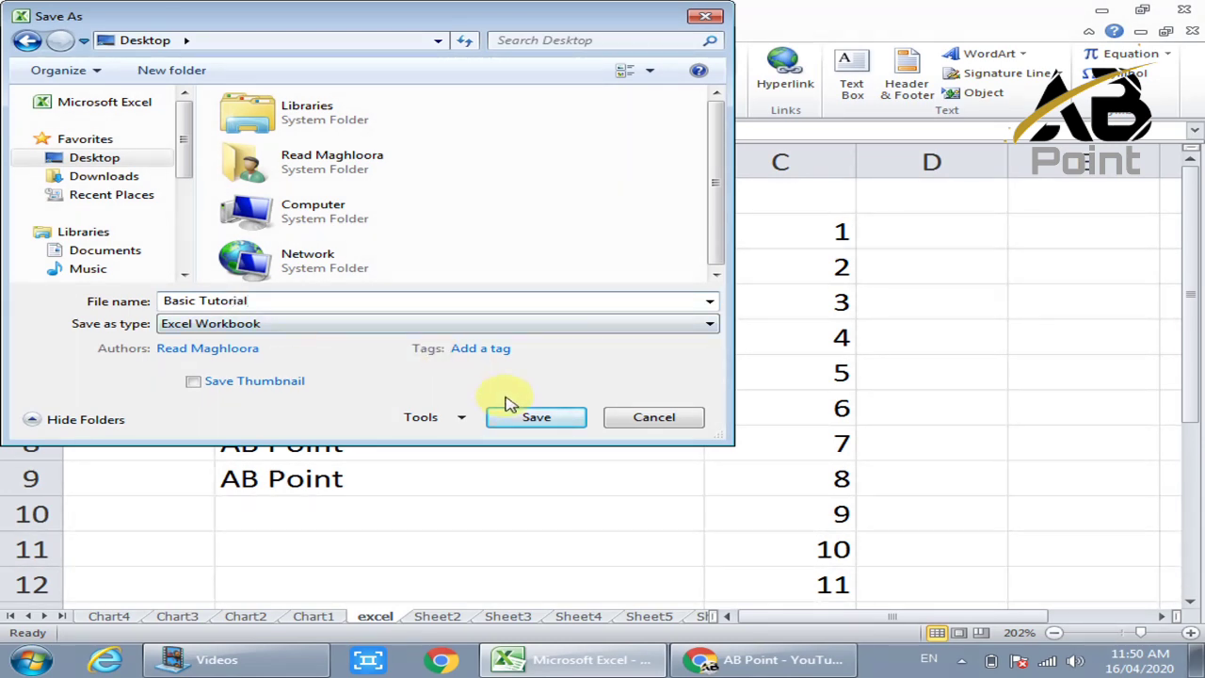
pyautogui.write('l')
pyautogui.click(533, 417)
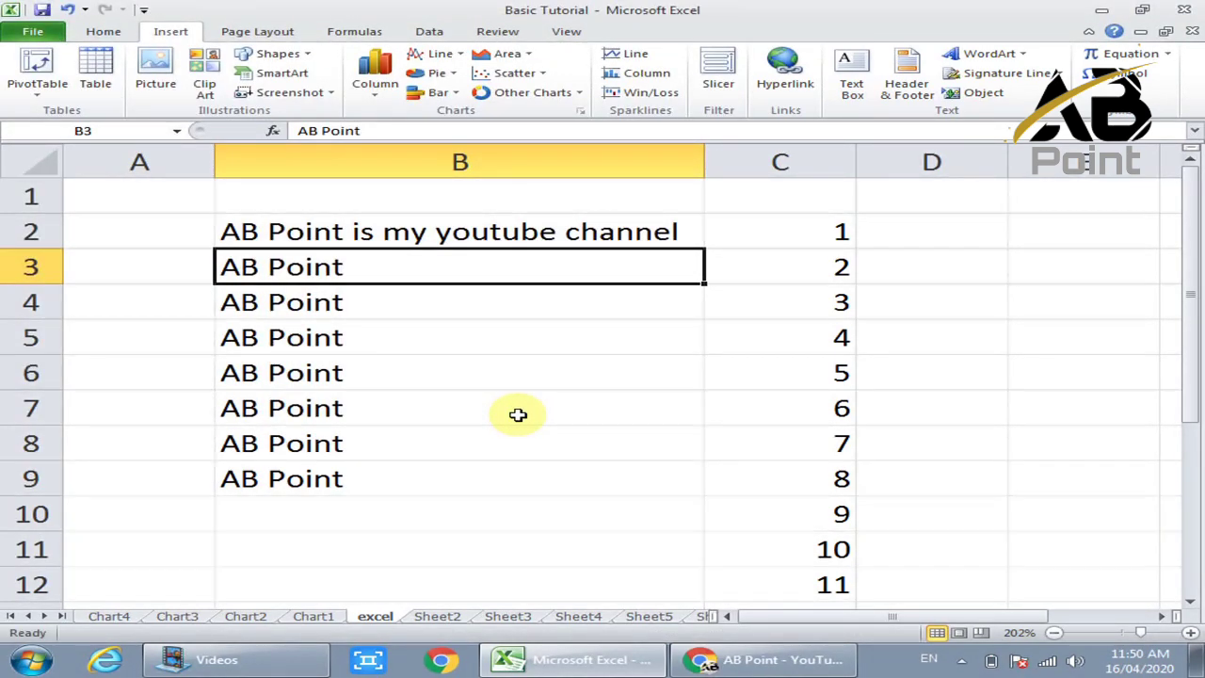
# - Save the workbook again under its existing name and select cell B4 in the worksheet
pyautogui.click(38, 32)
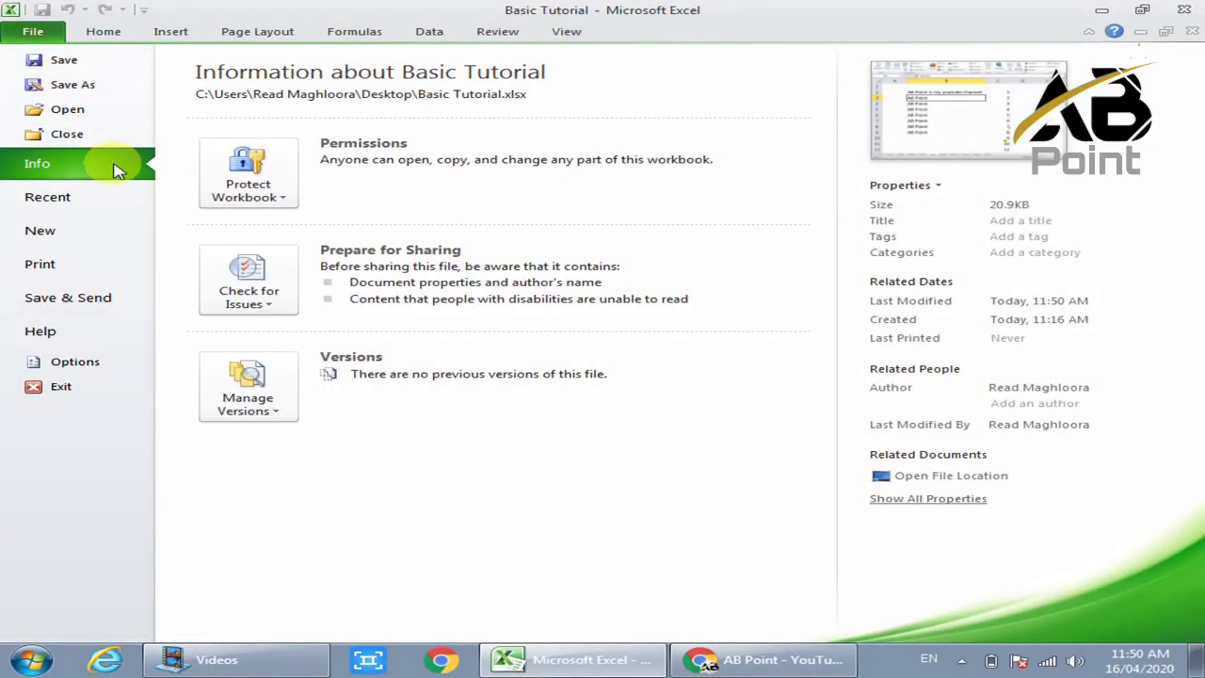
pyautogui.click(82, 72)
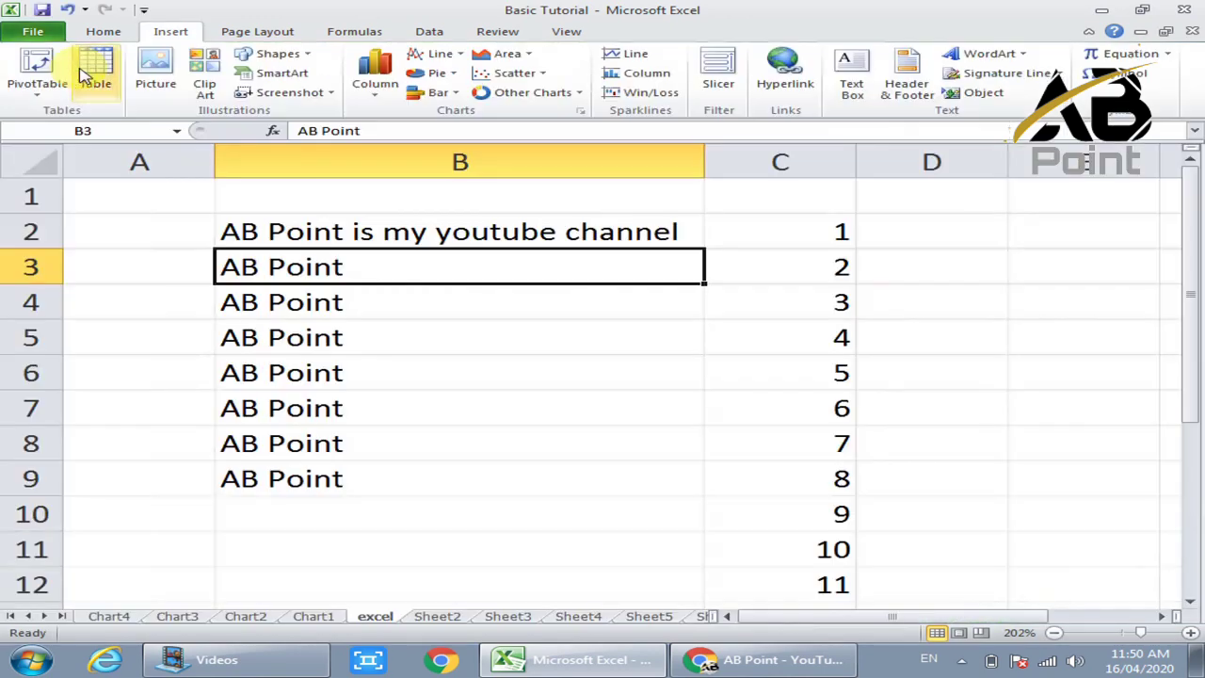
pyautogui.click(433, 403)
pyautogui.click(528, 312)
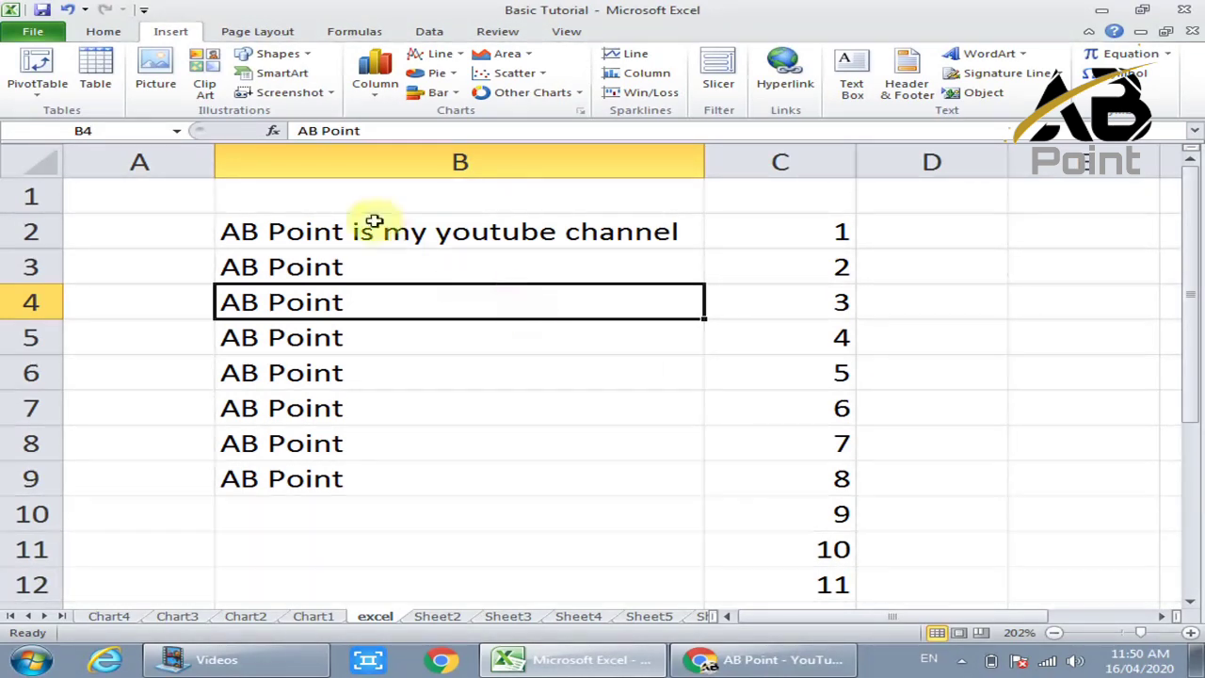
# - Select rows 1, 2 and 3 and columns A and B in turn to compare rows with columns
pyautogui.click(51, 200)
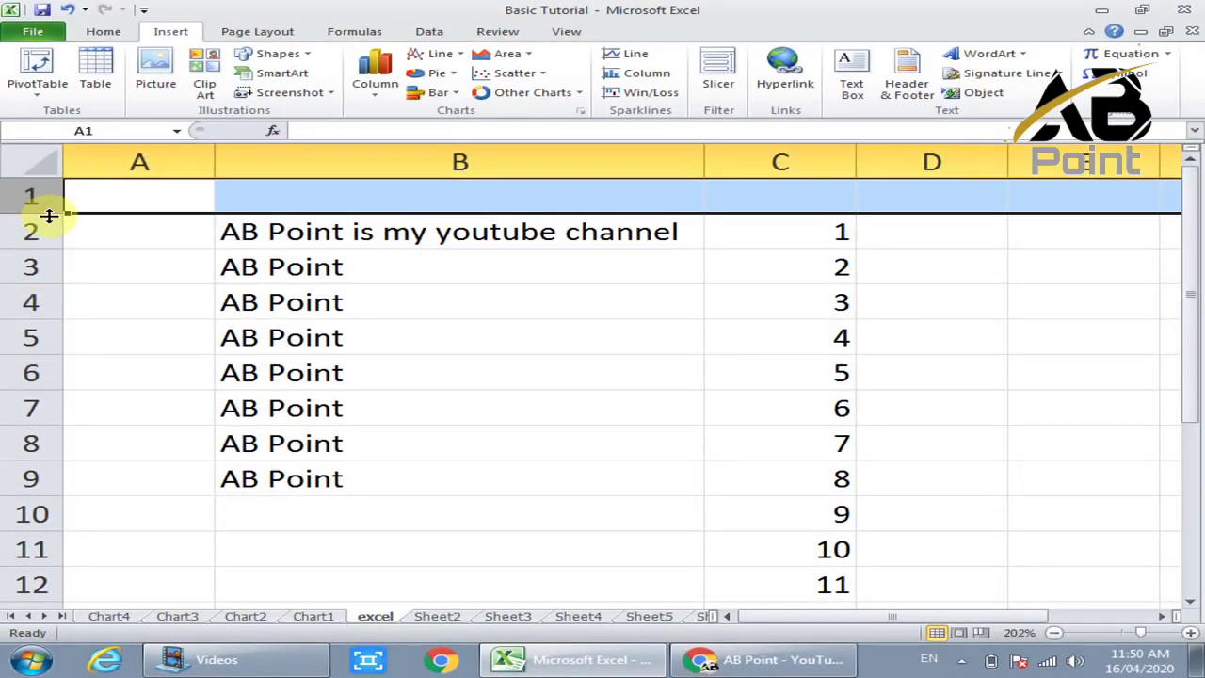
pyautogui.click(32, 231)
pyautogui.click(33, 262)
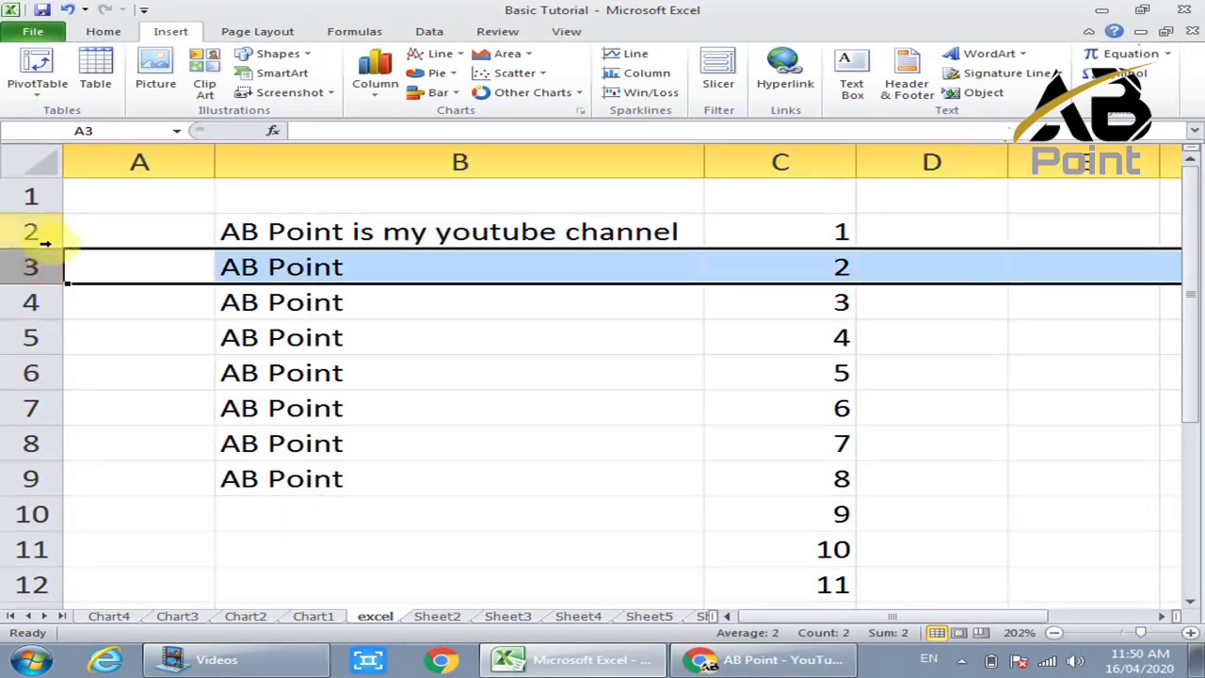
pyautogui.click(122, 163)
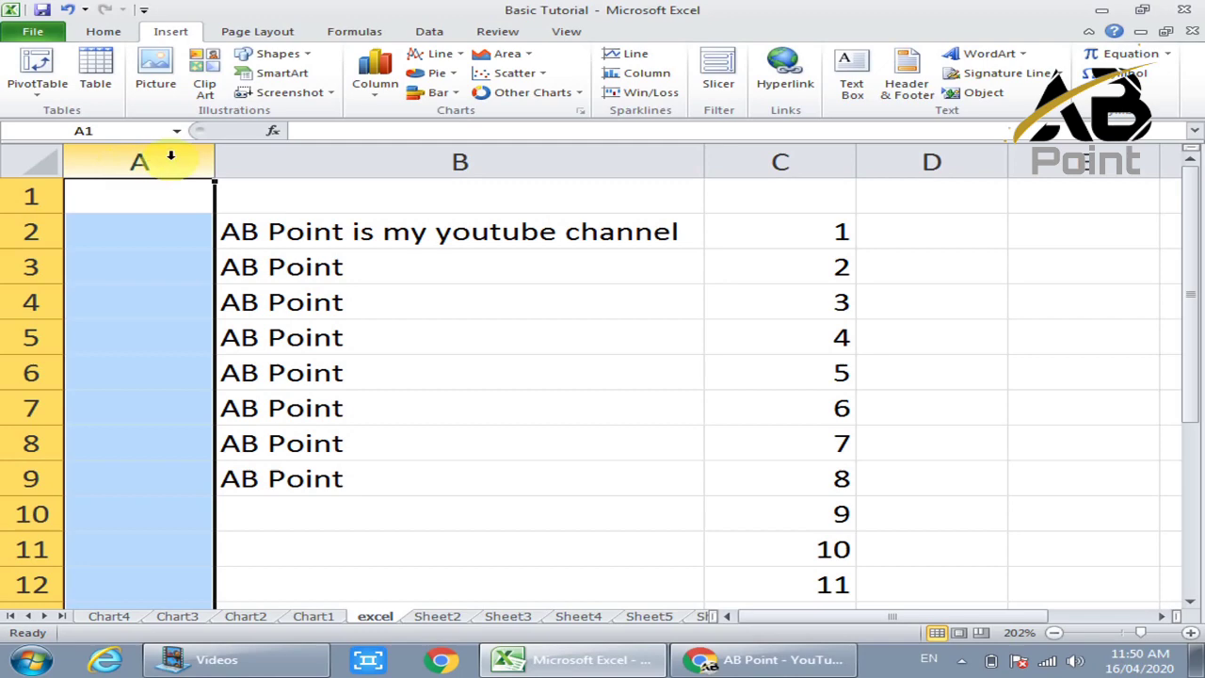
pyautogui.click(248, 155)
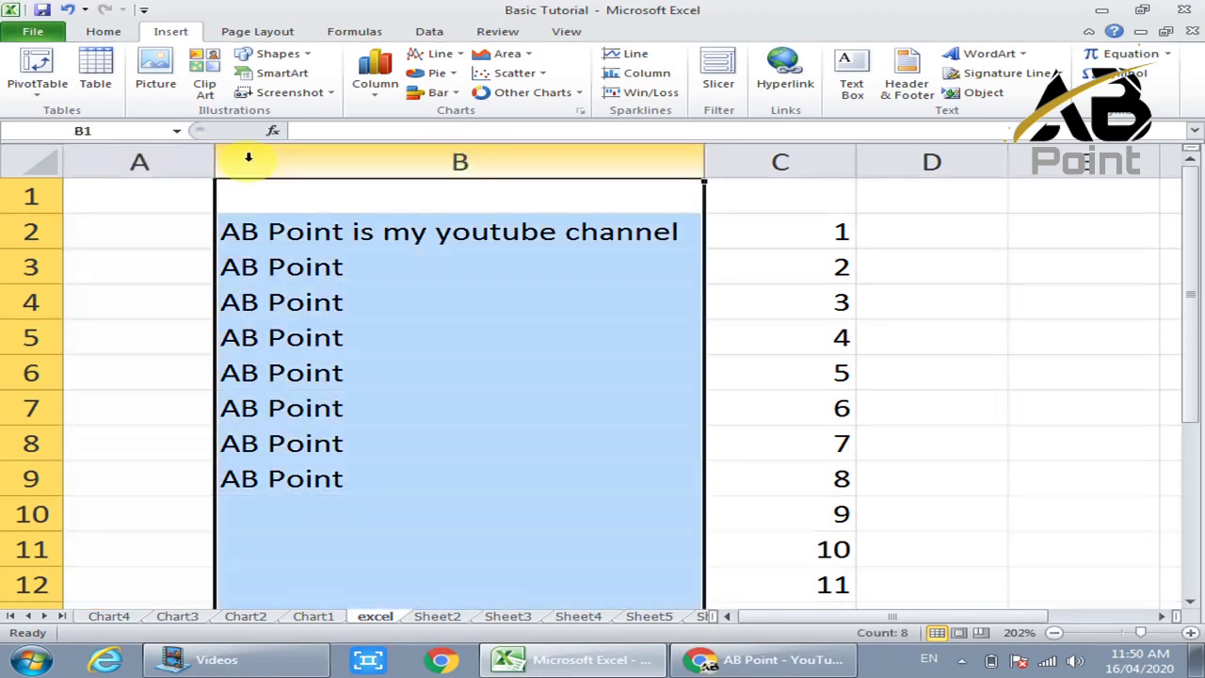
# - Select entire rows one at a time going down the sheet from row 1 to row 11
pyautogui.click(29, 197)
pyautogui.click(29, 226)
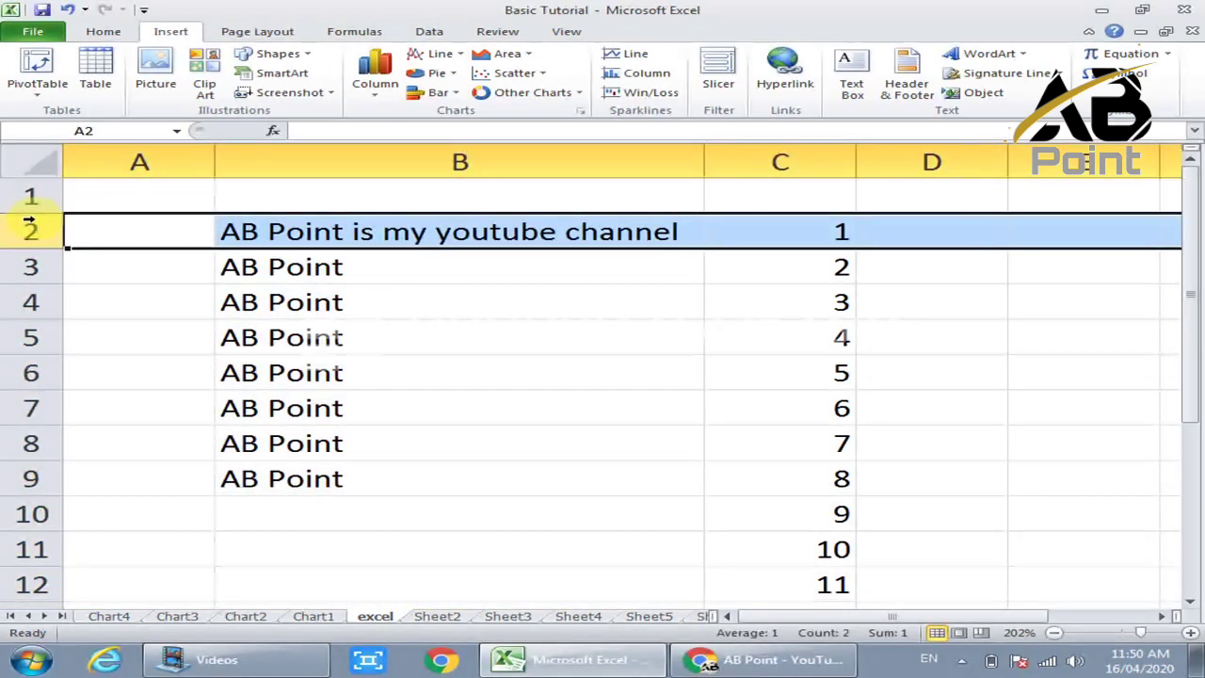
pyautogui.click(26, 299)
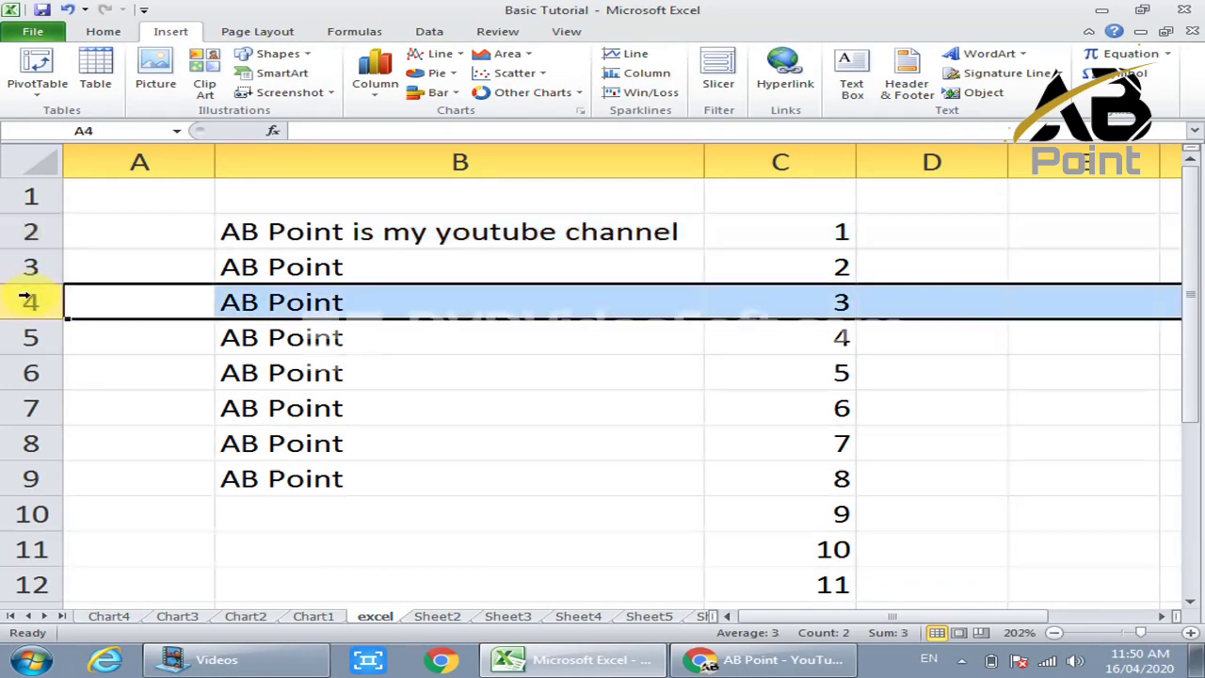
pyautogui.click(30, 339)
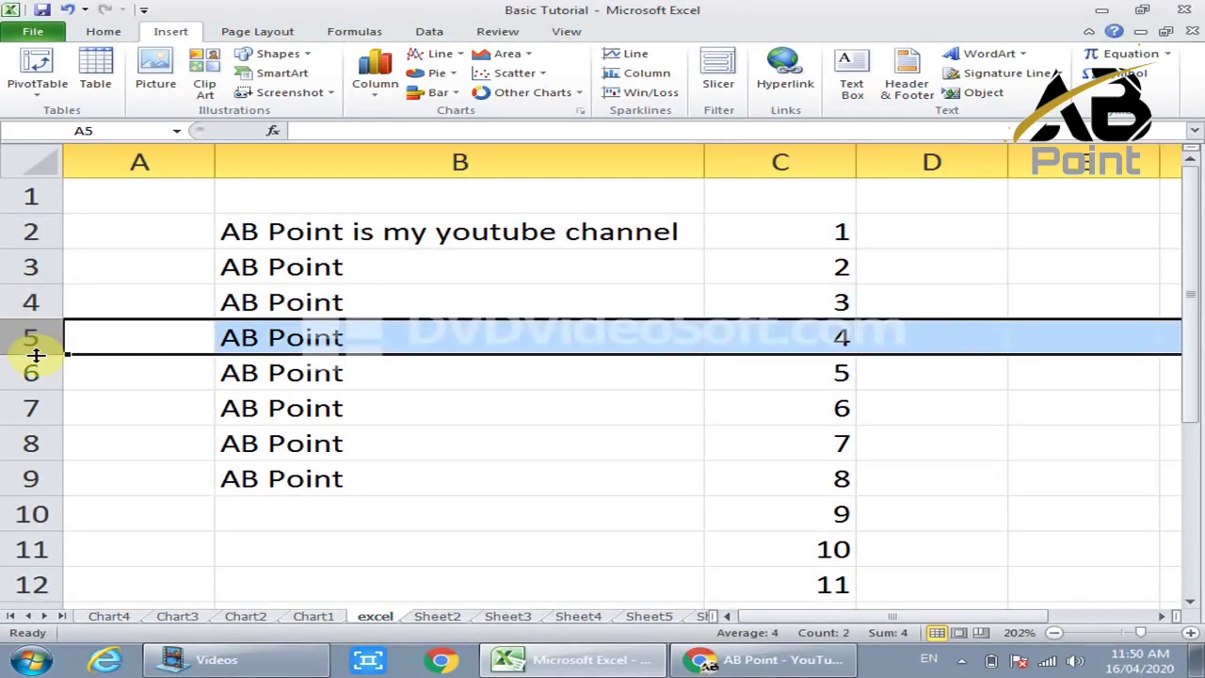
pyautogui.click(32, 373)
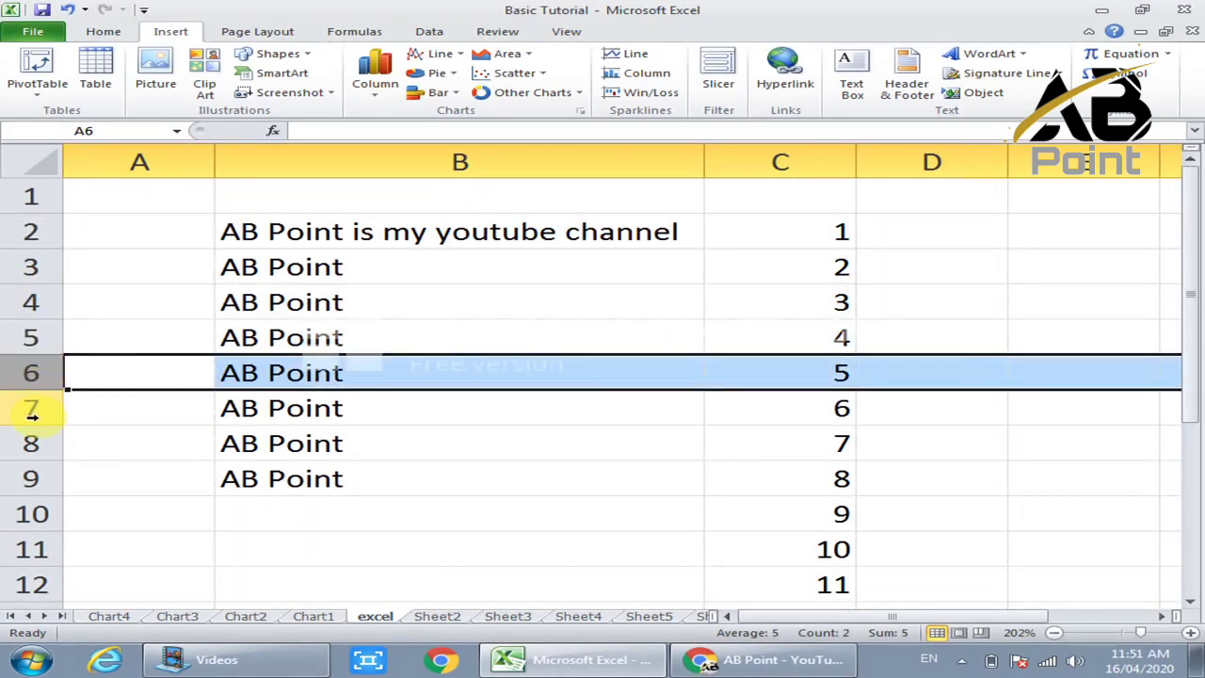
pyautogui.click(31, 411)
pyautogui.click(31, 443)
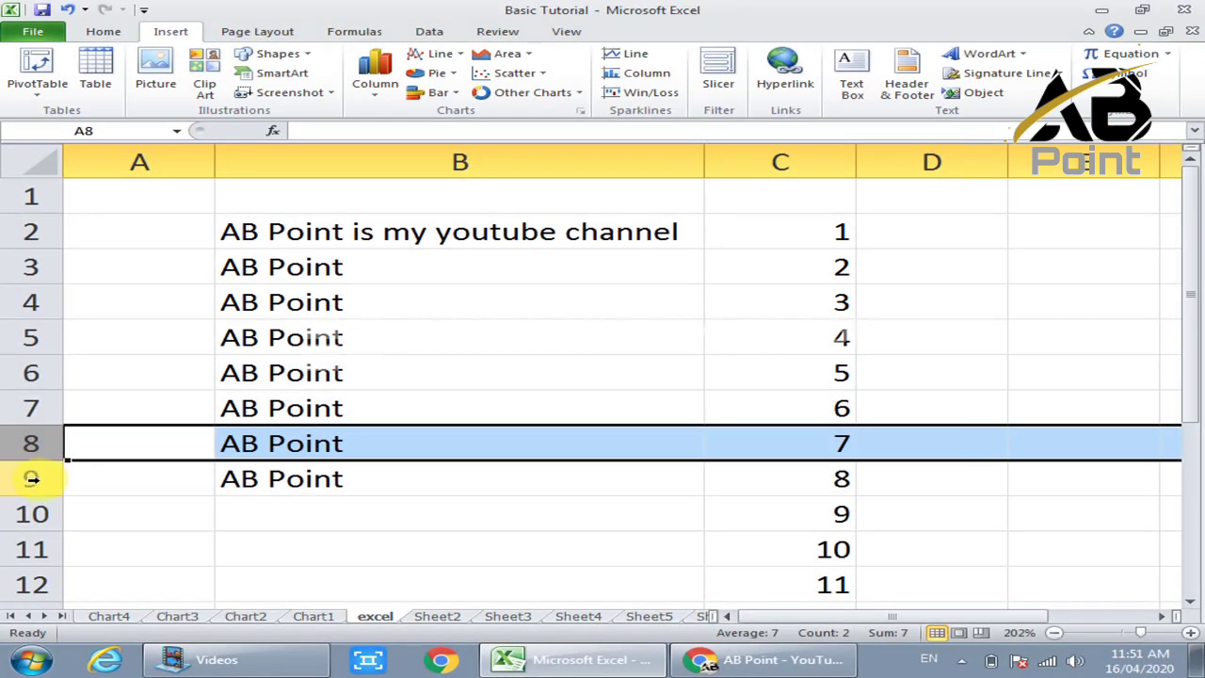
pyautogui.click(31, 478)
pyautogui.click(32, 513)
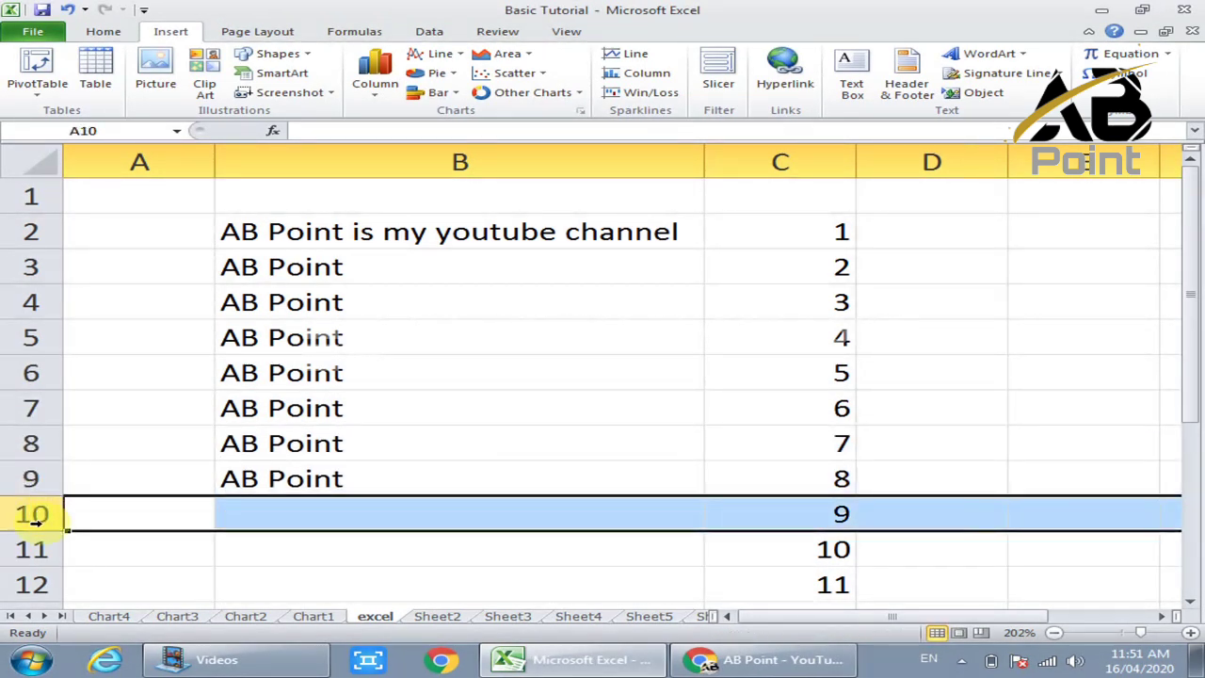
pyautogui.click(34, 545)
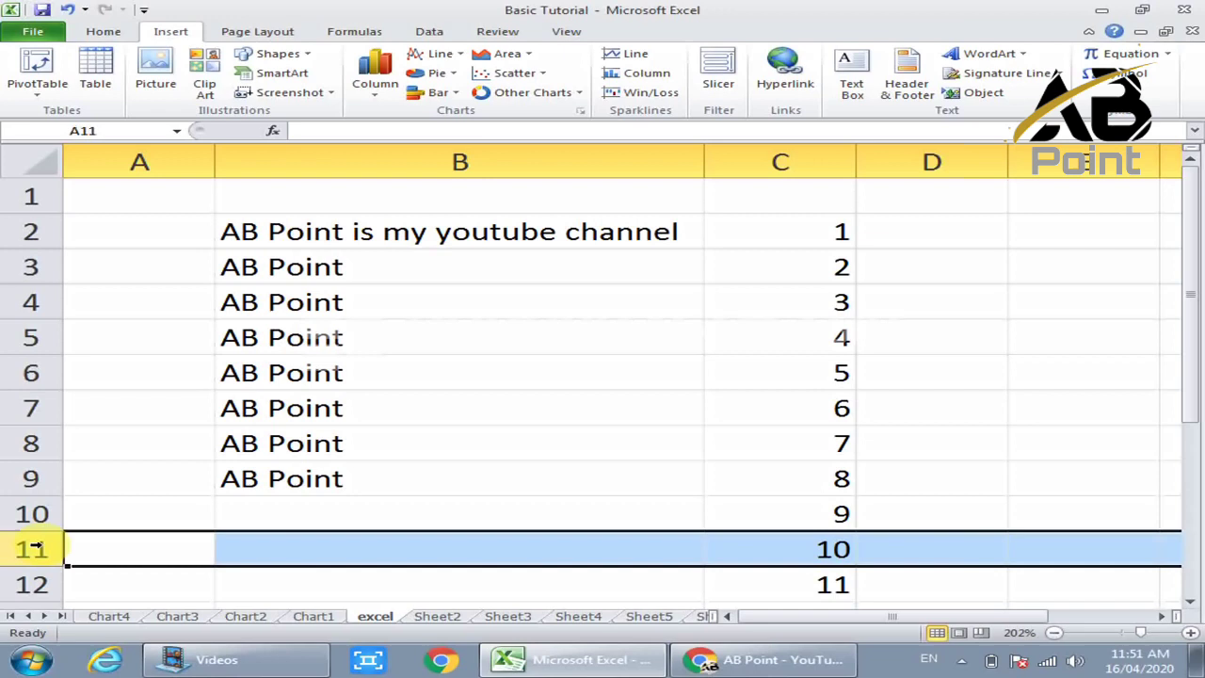
# - Select entire rows one at a time going back up from row 9 to row 2
pyautogui.click(33, 478)
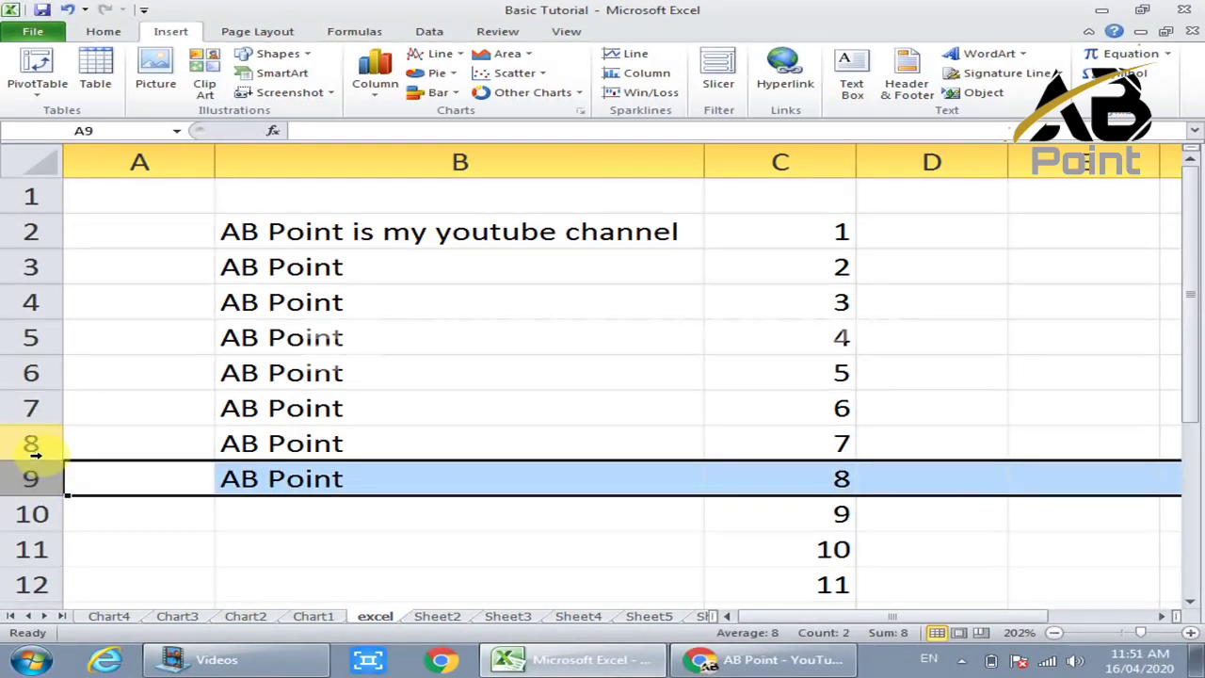
pyautogui.click(33, 450)
pyautogui.click(32, 408)
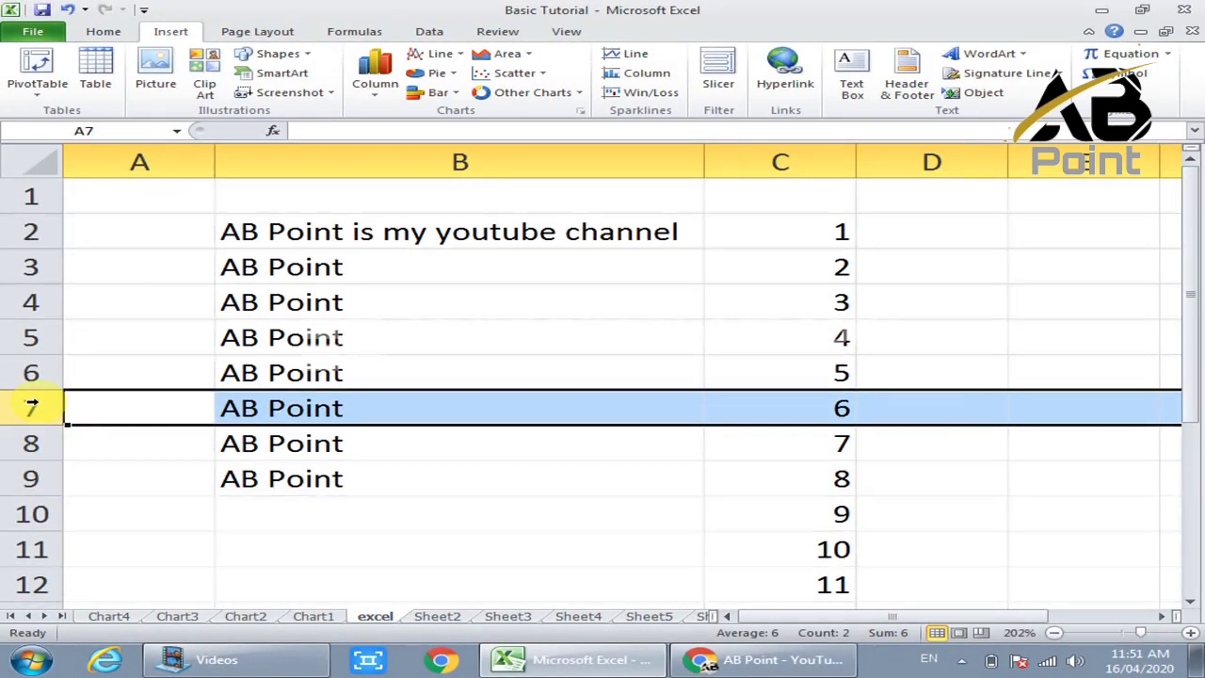
pyautogui.click(33, 372)
pyautogui.click(32, 337)
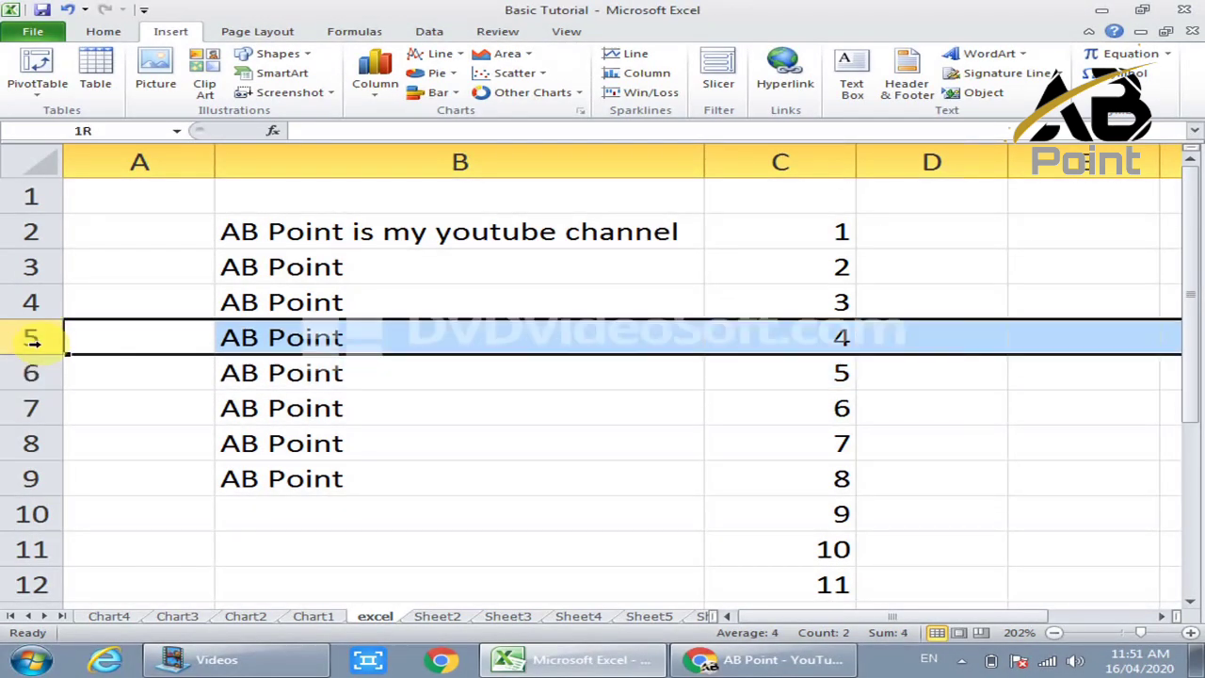
pyautogui.click(32, 304)
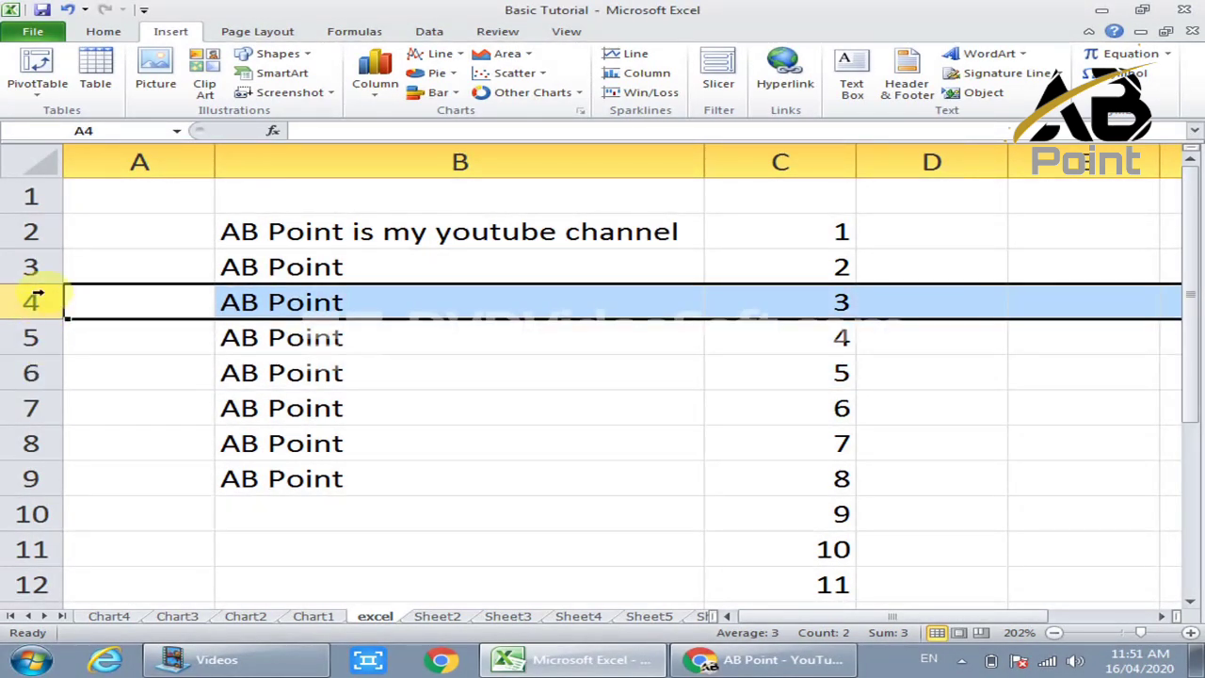
pyautogui.click(32, 266)
pyautogui.click(33, 231)
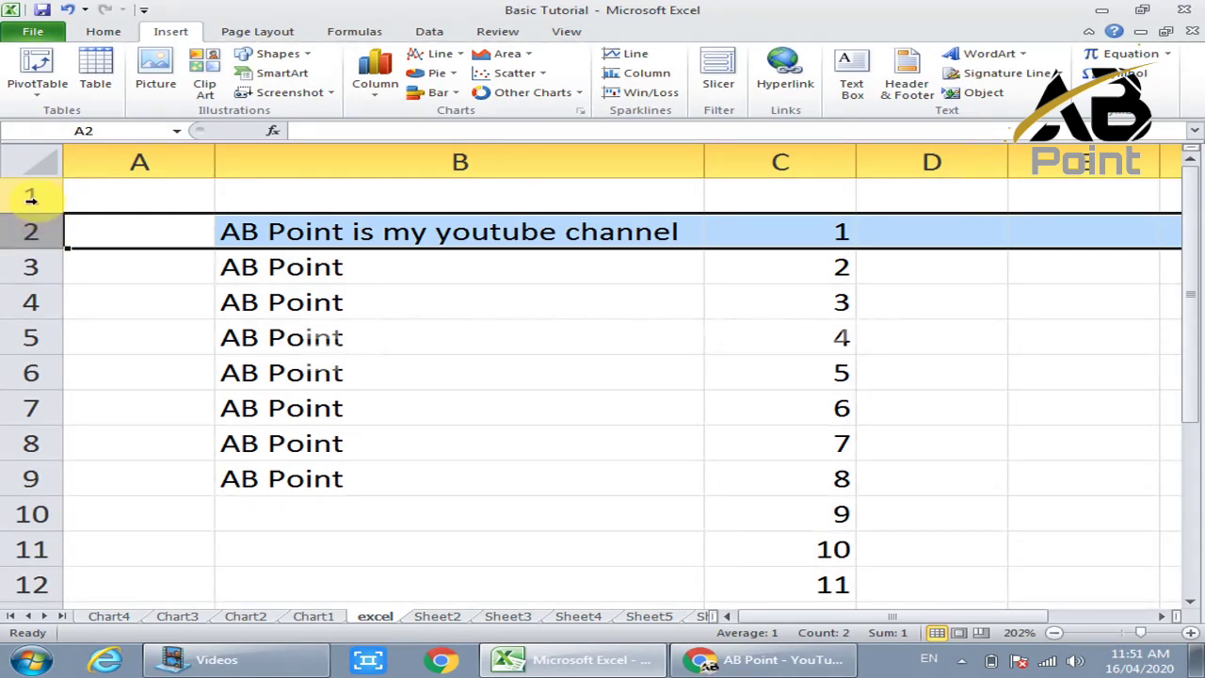
# - Select row 1, then step the active cell down column A from A1 to A25
pyautogui.click(31, 197)
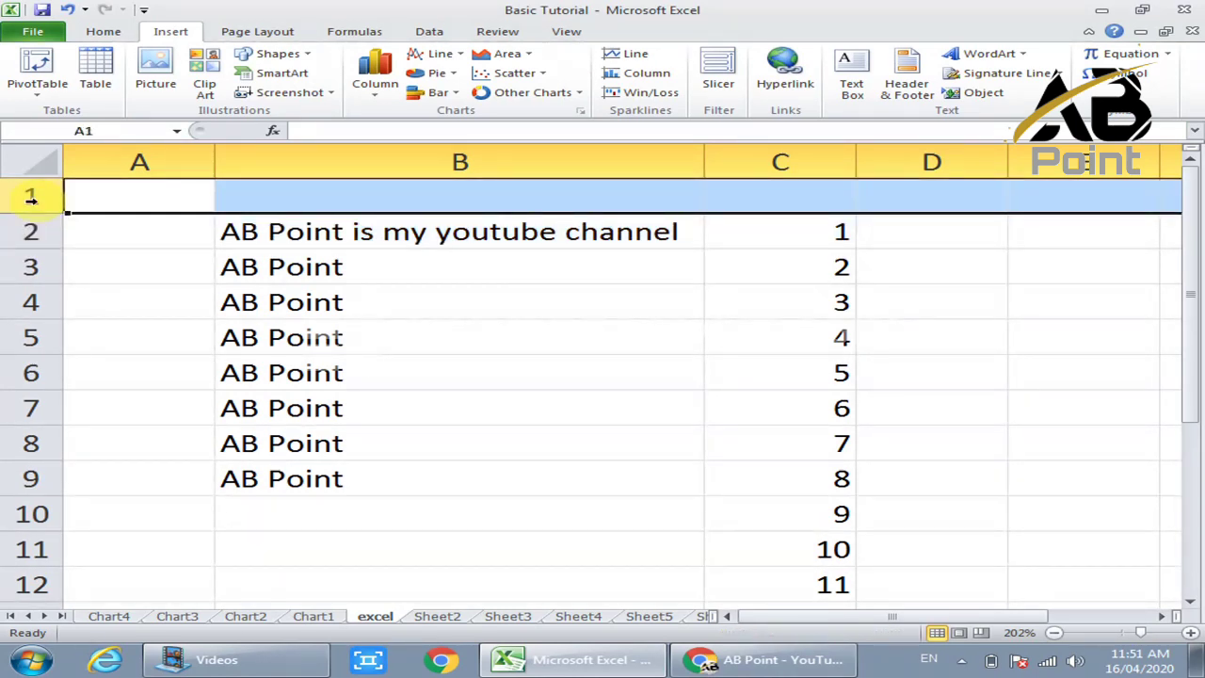
pyautogui.click(138, 353)
pyautogui.click(141, 184)
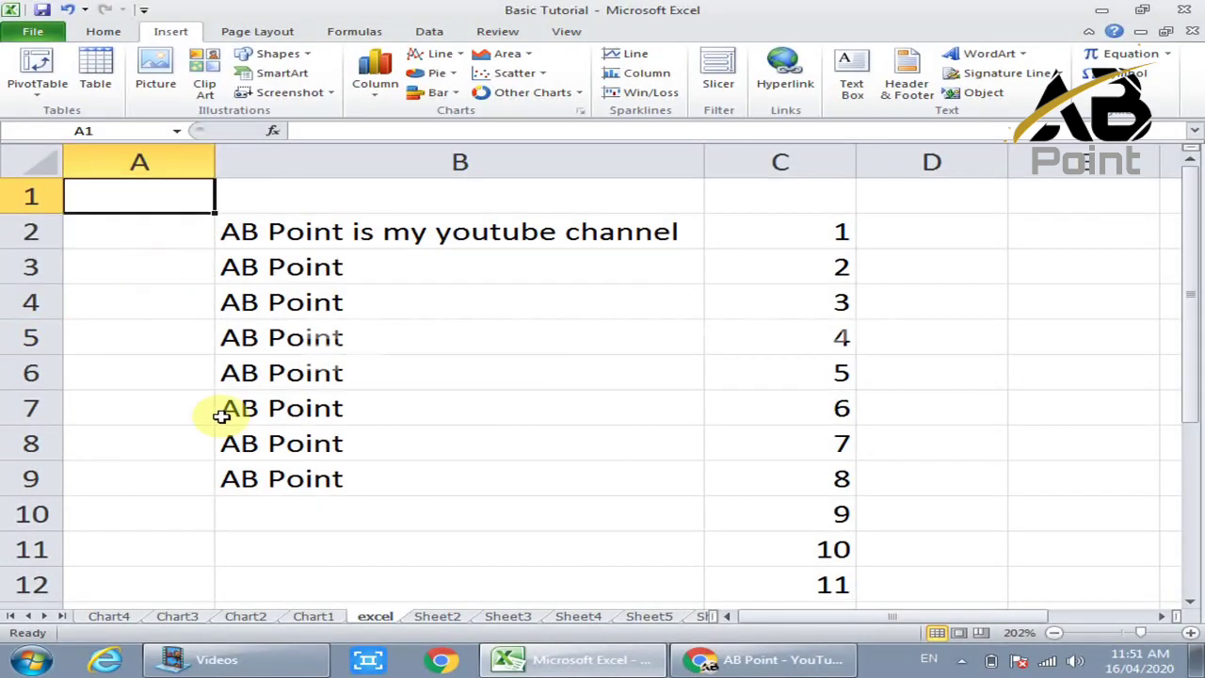
pyautogui.press('Down')
pyautogui.press('Down')
pyautogui.press('Down')
pyautogui.press('Down')
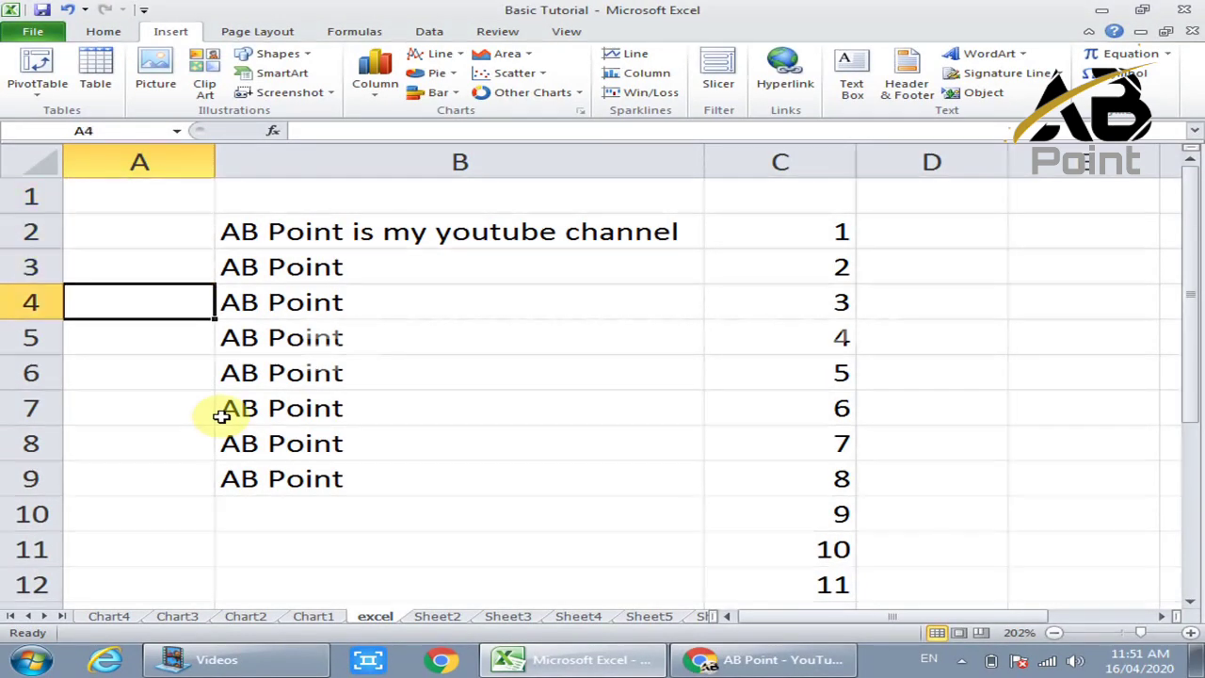
pyautogui.press('Down')
pyautogui.press('Down')
pyautogui.press('Down')
pyautogui.press('Down')
pyautogui.press('Down')
pyautogui.press('Down')
pyautogui.press('Down')
pyautogui.press('Down')
pyautogui.press('Down')
pyautogui.press('Down')
pyautogui.press('Down')
pyautogui.press('Down')
pyautogui.press('Down')
pyautogui.press('Down')
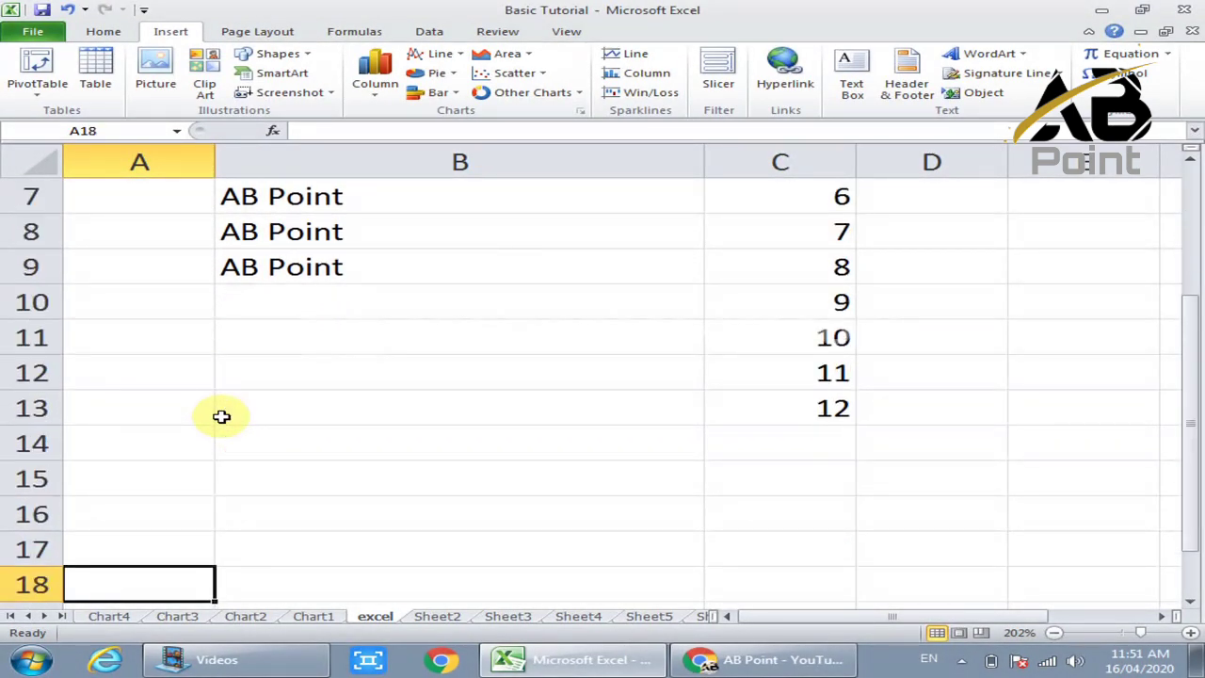
pyautogui.press('Down')
pyautogui.press('Down')
pyautogui.press('Down')
pyautogui.press('Down')
pyautogui.press('Down')
pyautogui.press('Down')
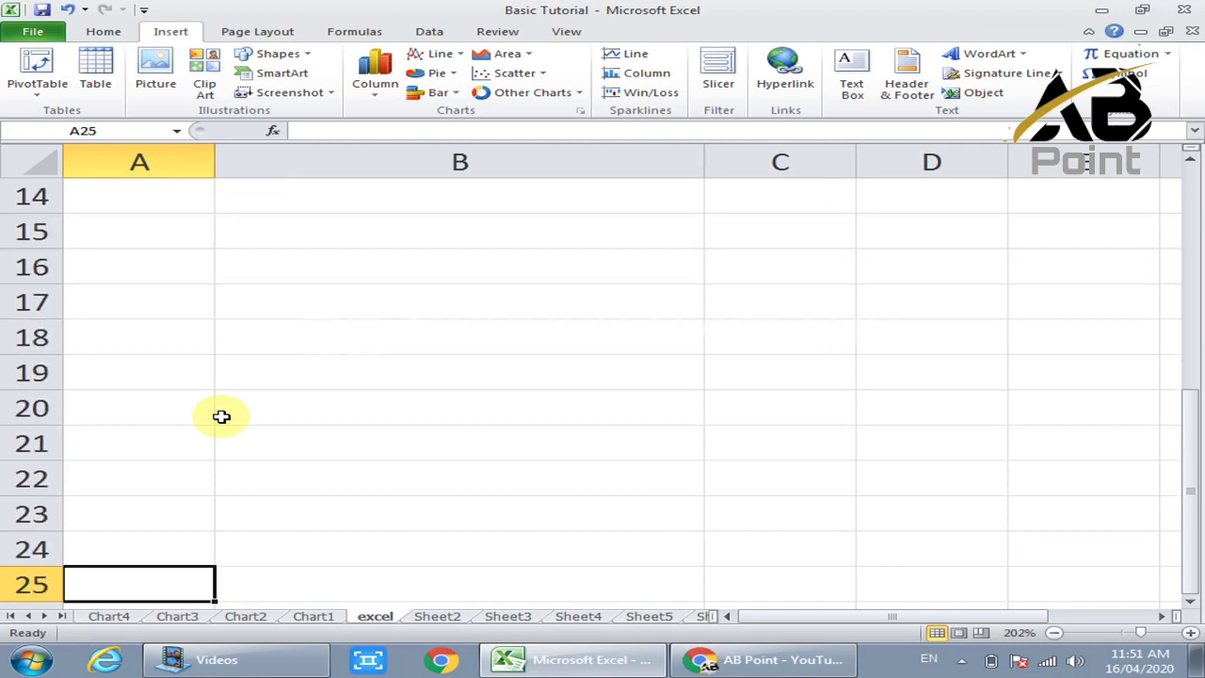
# - Step the active cell back up column A from A25 to A1
pyautogui.press('Up')
pyautogui.press('Up')
pyautogui.press('Up')
pyautogui.press('Up')
pyautogui.press('Up')
pyautogui.press('Up')
pyautogui.press('Up')
pyautogui.press('Up')
pyautogui.press('Up')
pyautogui.press('Up')
pyautogui.press('Up')
pyautogui.press('Up')
pyautogui.press('Up')
pyautogui.press('Up')
pyautogui.press('Up')
pyautogui.press('Up')
pyautogui.press('Up')
pyautogui.press('Up')
pyautogui.press('Up')
pyautogui.press('Up')
pyautogui.press('Up')
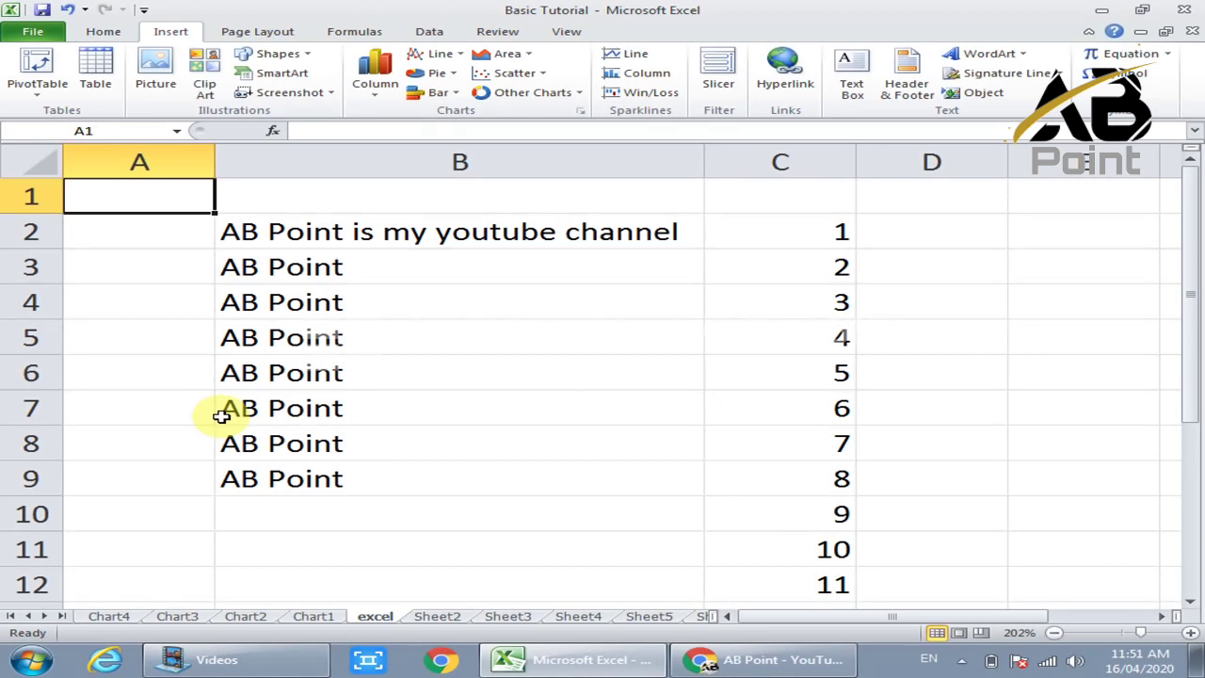
# - Jump from cell A1 straight to the worksheet's last row in column A and back to A1
pyautogui.click(189, 322)
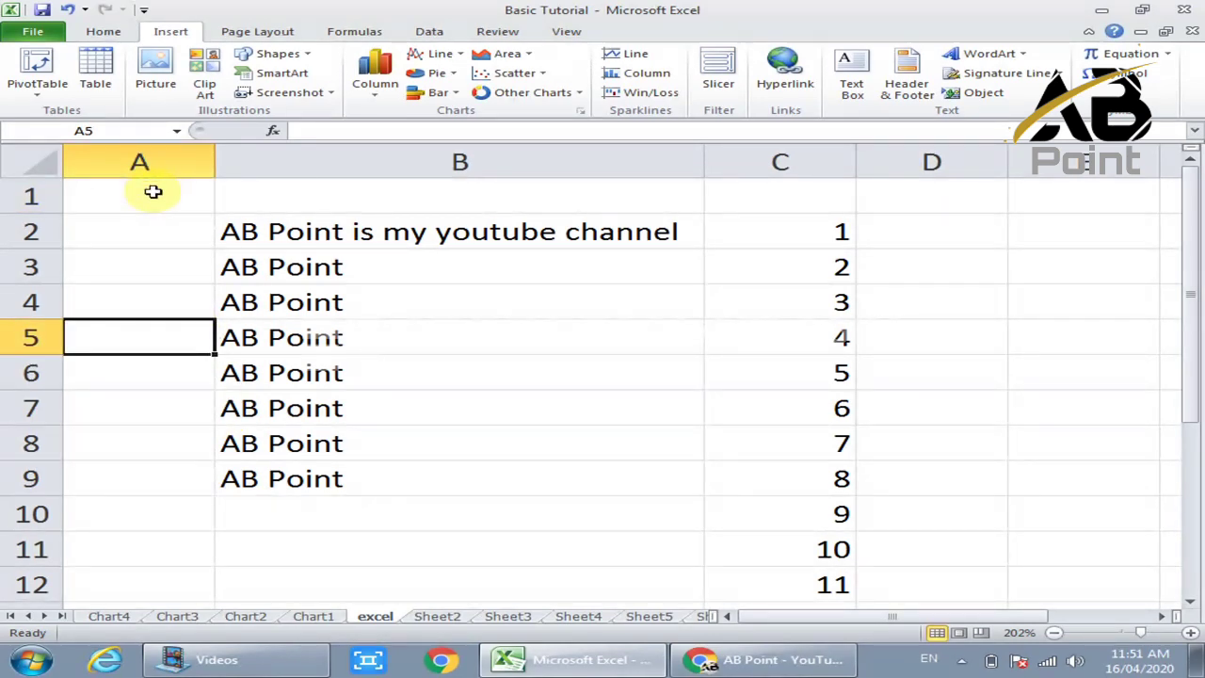
pyautogui.click(34, 197)
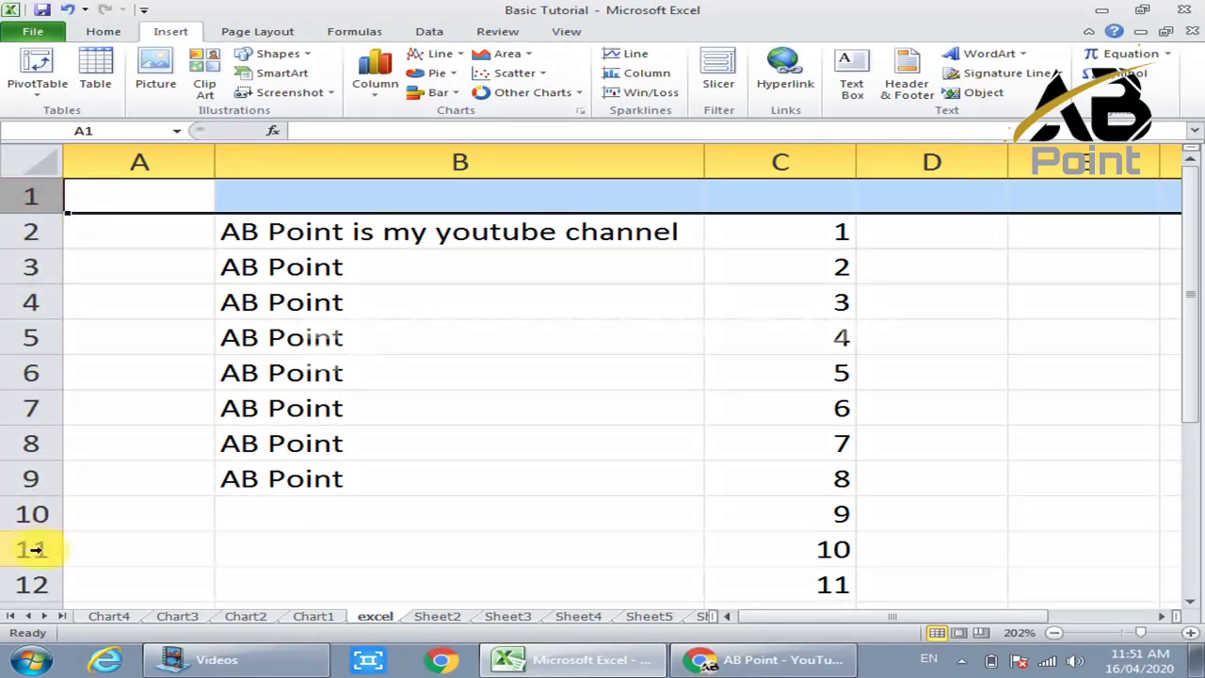
pyautogui.click(146, 294)
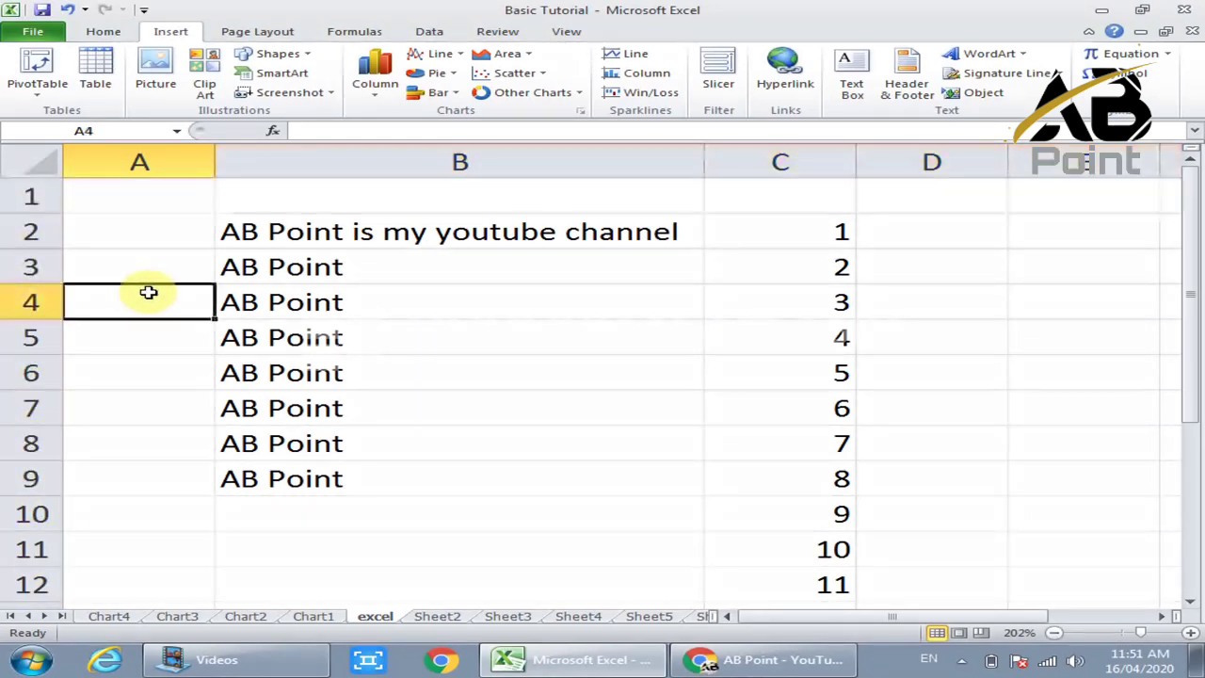
pyautogui.click(153, 201)
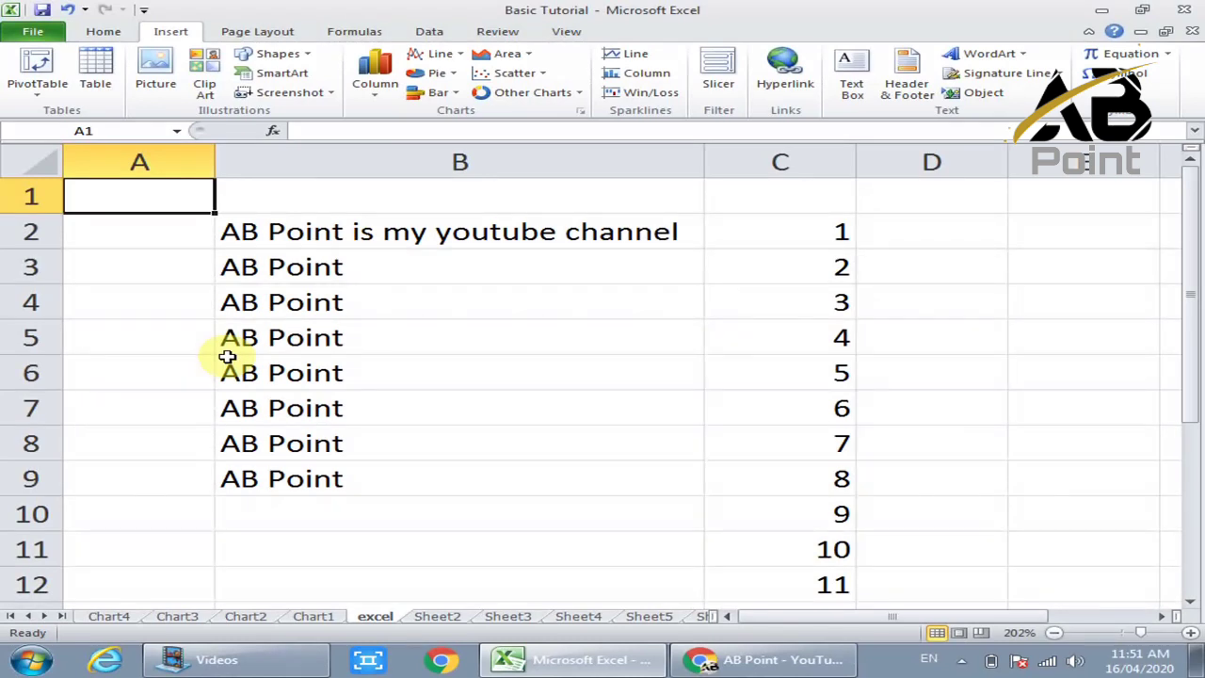
pyautogui.hotkey('ctrl', 'Down')
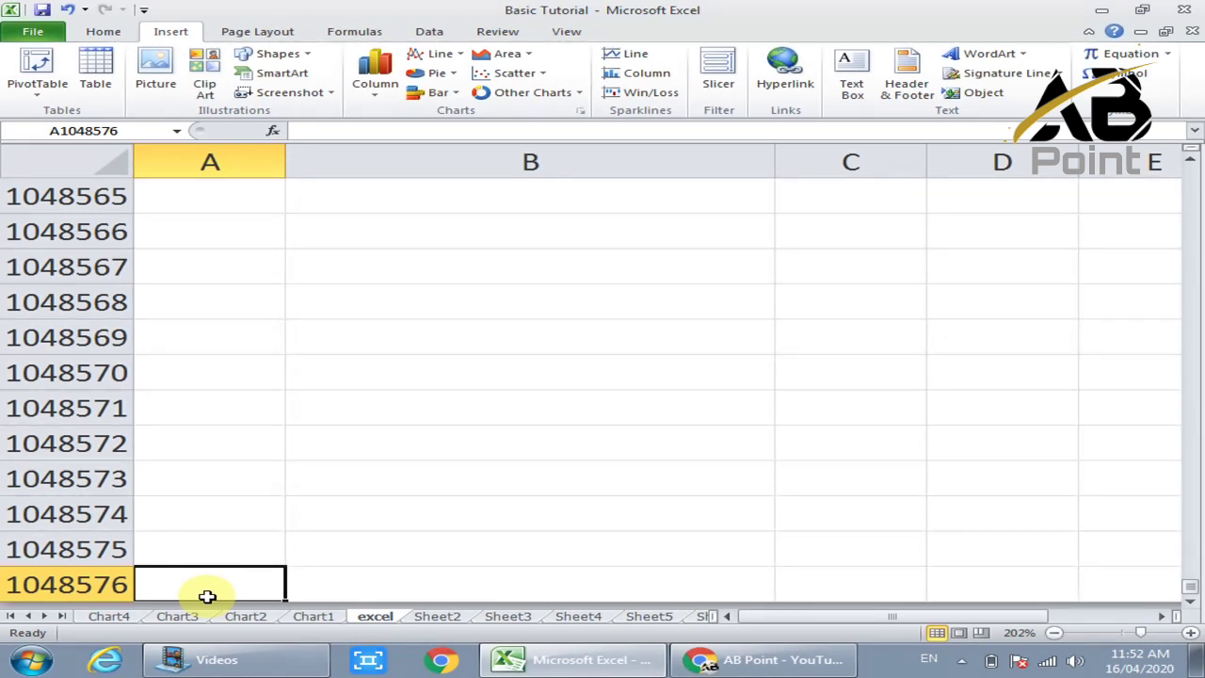
pyautogui.hotkey('ctrl', 'Up')
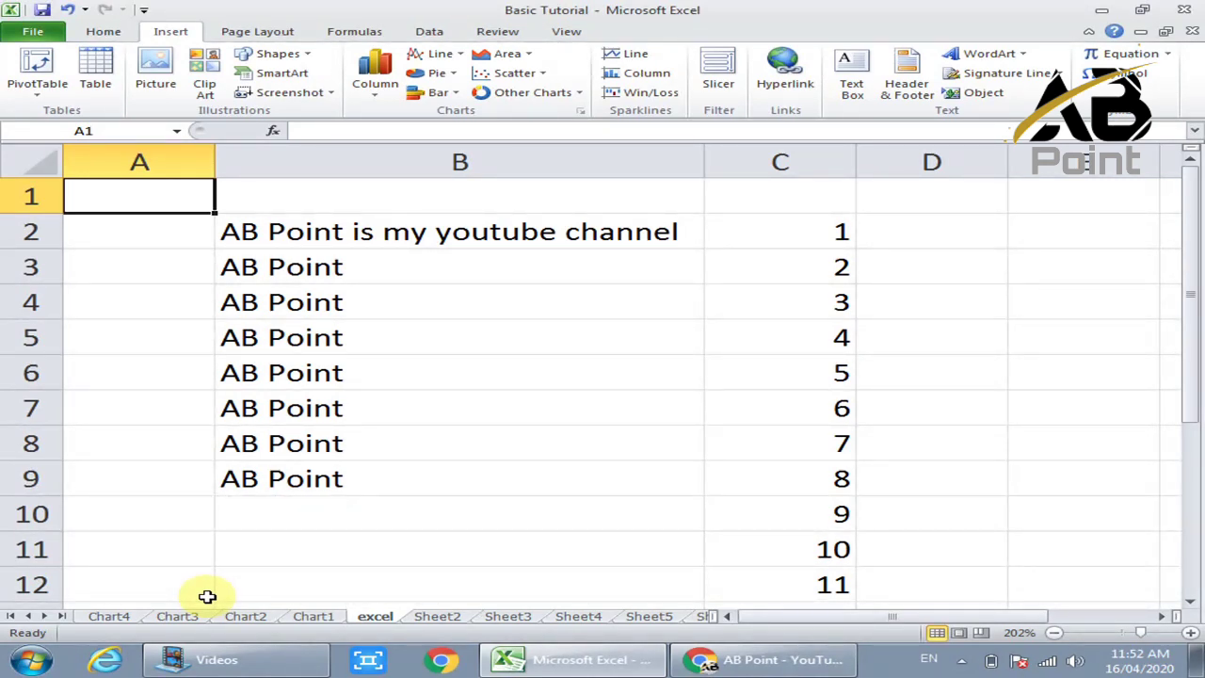
# - Select rows 1 and 2 and columns A, B and C one after another
pyautogui.click(52, 198)
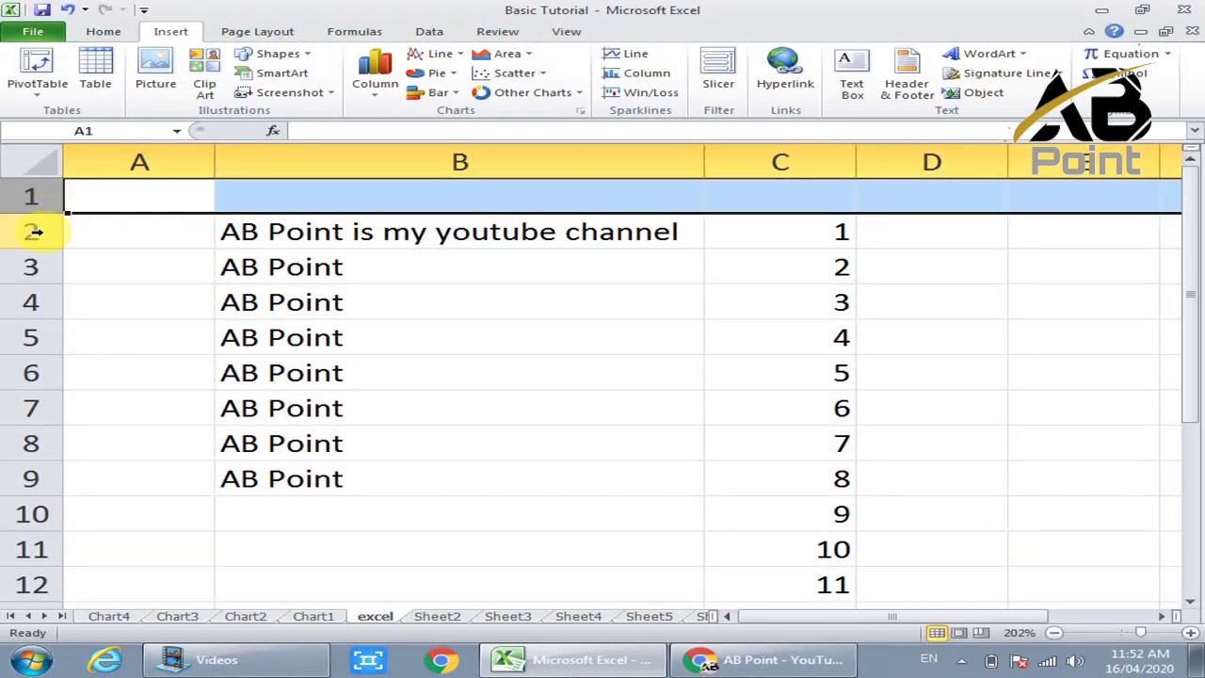
pyautogui.click(33, 231)
pyautogui.click(139, 162)
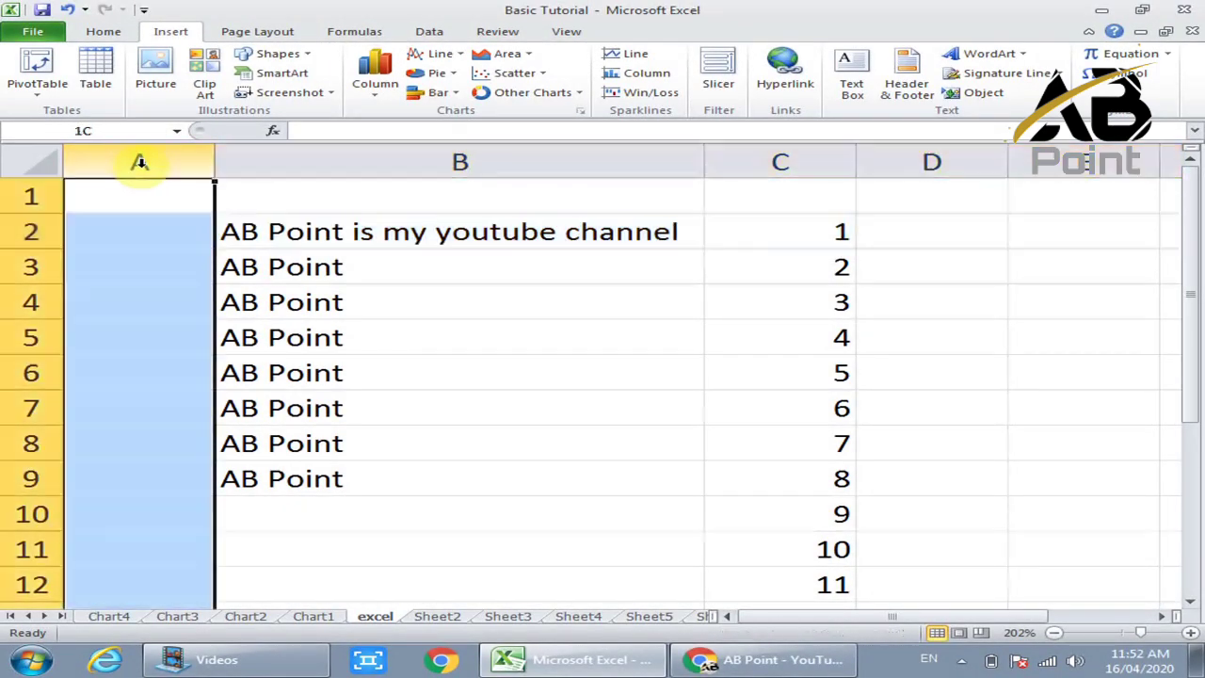
pyautogui.click(273, 156)
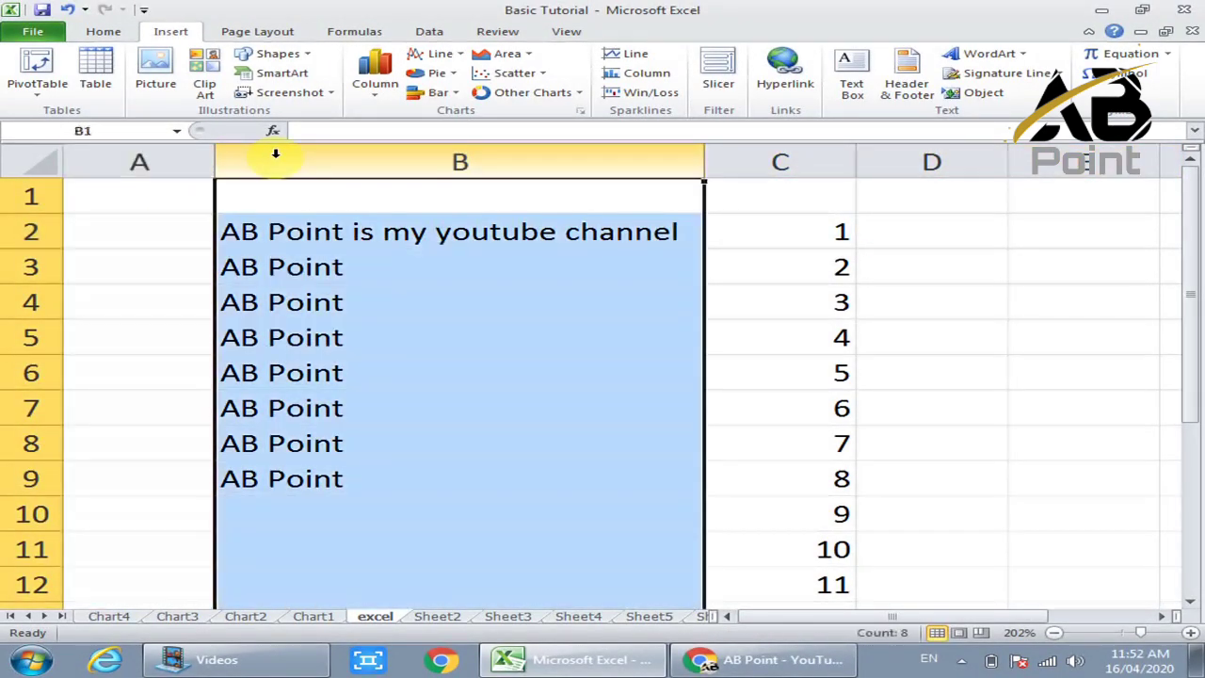
pyautogui.click(733, 150)
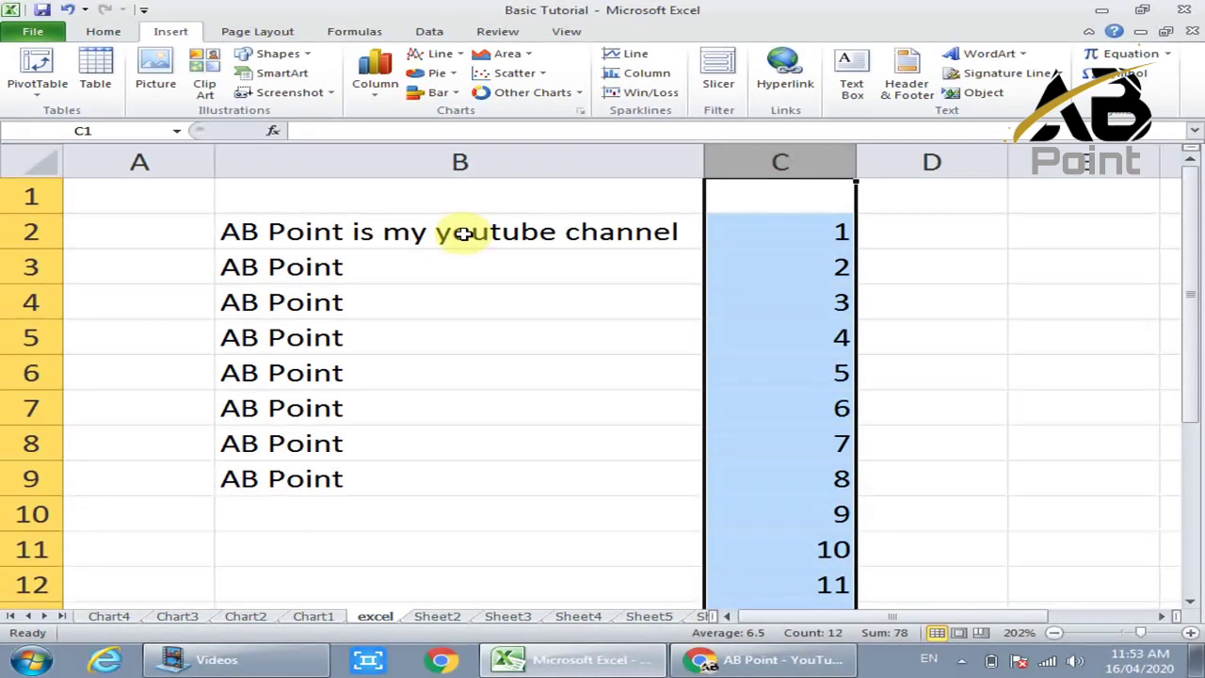
# - Jump to the worksheet's last column in row 1 and step the active cell left to WXI1
pyautogui.hotkey('ctrl', 'Right')
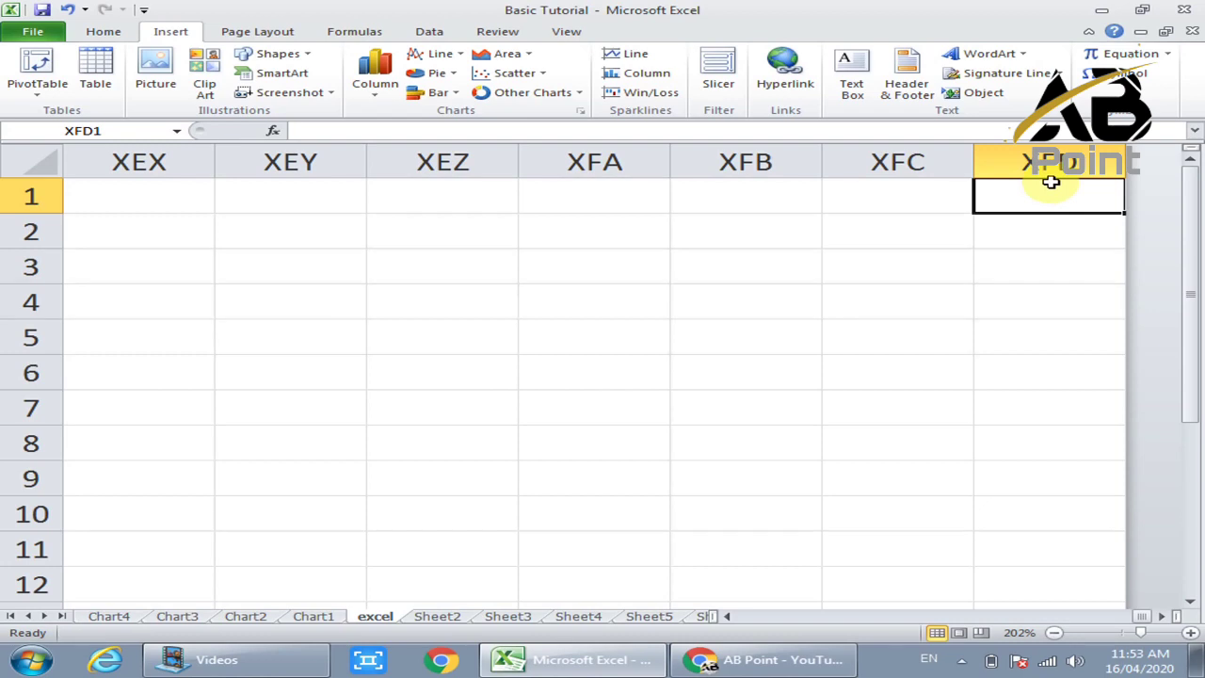
pyautogui.click(929, 156)
pyautogui.press('Left')
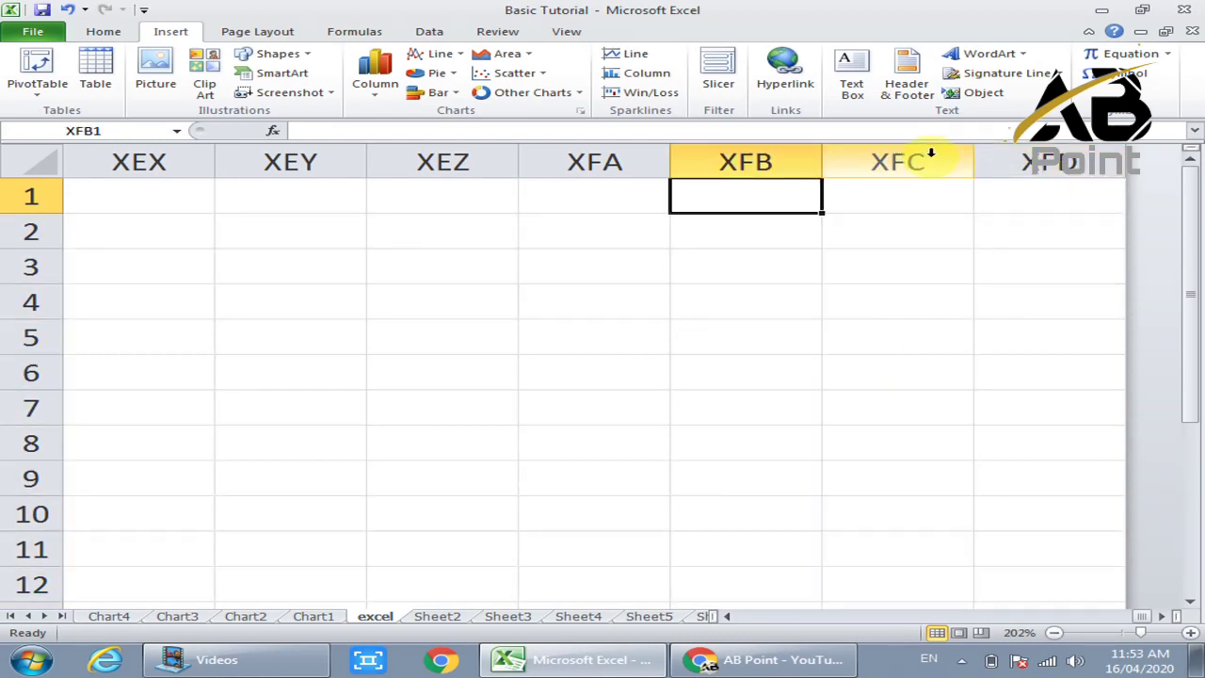
pyautogui.press('Left')
pyautogui.press('Left')
pyautogui.press('Left')
pyautogui.press('Left')
pyautogui.press('Left')
pyautogui.press('Left')
pyautogui.press('Left')
pyautogui.press('Left')
pyautogui.press('Left')
pyautogui.press('Left')
pyautogui.press('Left')
pyautogui.press('Left')
pyautogui.press('Left')
pyautogui.press('Left')
pyautogui.press('Left')
pyautogui.press('Left')
pyautogui.press('Left')
pyautogui.press('Left')
pyautogui.press('Left')
pyautogui.press('Left')
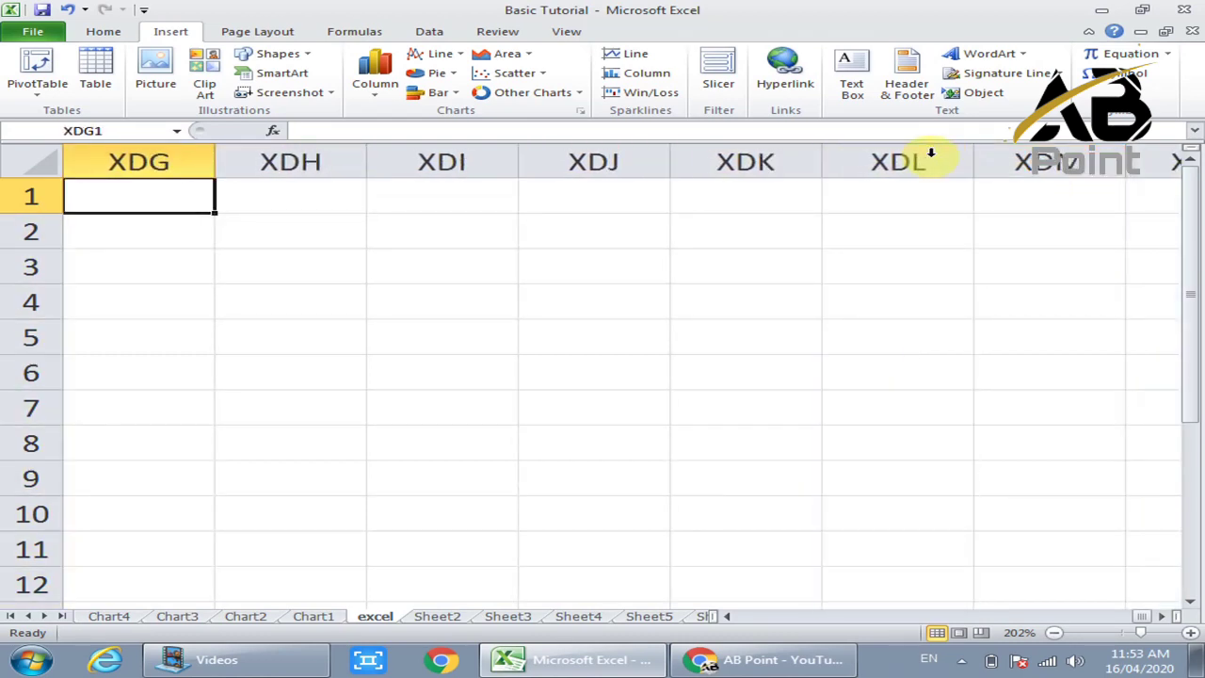
pyautogui.press('Left')
pyautogui.press('Left')
pyautogui.press('Left')
pyautogui.press('Left')
pyautogui.press('Left')
pyautogui.press('Left')
pyautogui.press('Left')
pyautogui.press('Left')
pyautogui.press('Left')
pyautogui.press('Left')
pyautogui.press('Left')
pyautogui.press('Left')
pyautogui.press('Left')
pyautogui.press('Left')
pyautogui.press('Left')
pyautogui.press('Left')
pyautogui.press('Left')
pyautogui.press('Left')
pyautogui.press('Left')
pyautogui.press('Left')
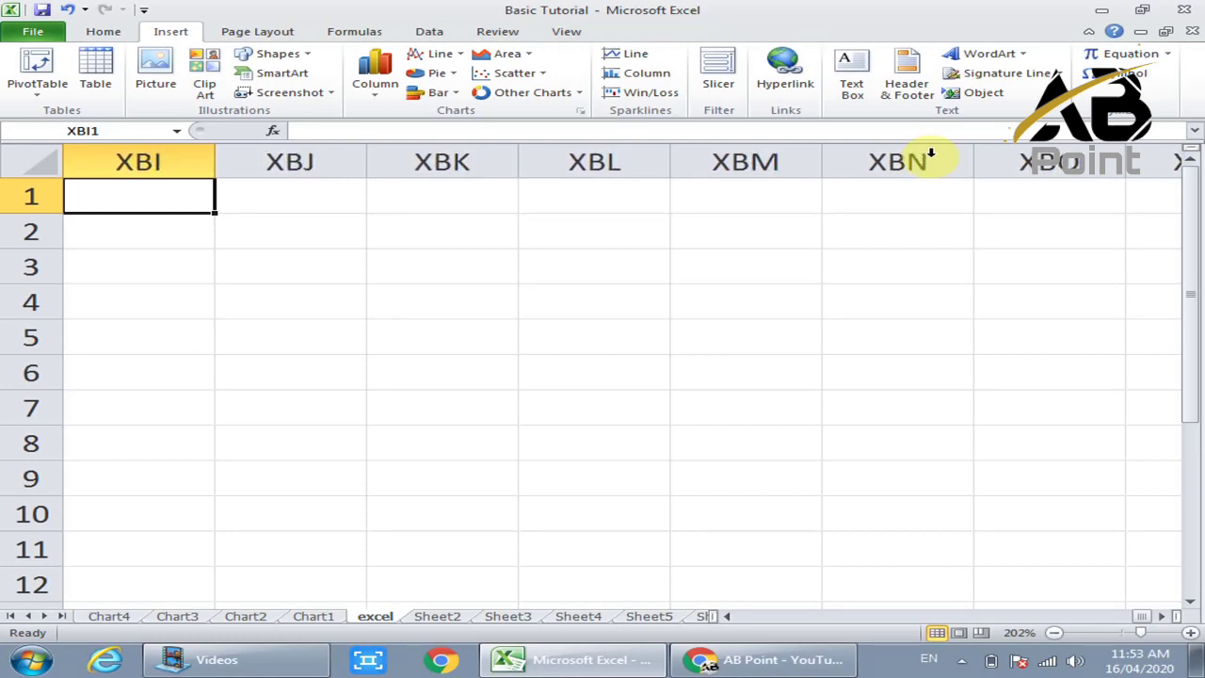
pyautogui.press('Left')
pyautogui.press('Left')
pyautogui.press('Left')
pyautogui.press('Left')
pyautogui.press('Left')
pyautogui.press('Left')
pyautogui.press('Left')
pyautogui.press('Left')
pyautogui.press('Left')
pyautogui.press('Left')
pyautogui.press('Left')
pyautogui.press('Left')
pyautogui.press('Left')
pyautogui.press('Left')
pyautogui.press('Left')
pyautogui.press('Left')
pyautogui.press('Left')
pyautogui.press('Left')
pyautogui.press('Left')
pyautogui.press('Left')
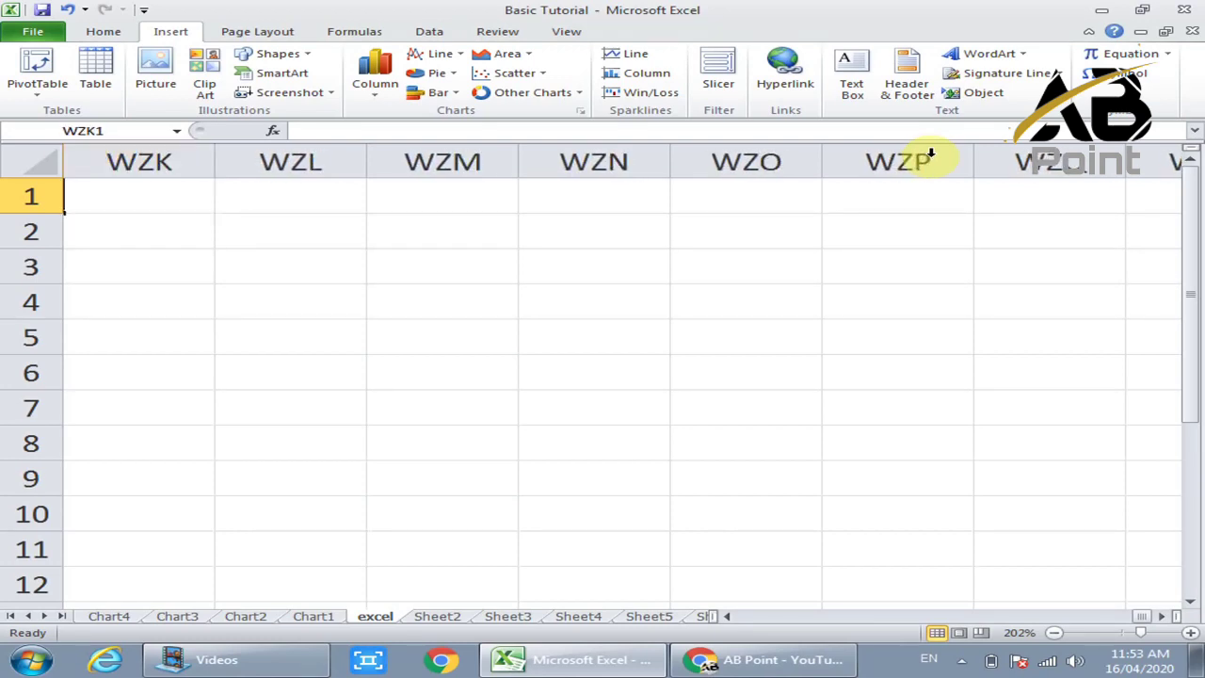
pyautogui.press('Left')
pyautogui.press('Left')
pyautogui.press('Left')
pyautogui.press('Left')
pyautogui.press('Left')
pyautogui.press('Left')
pyautogui.press('Left')
pyautogui.press('Left')
pyautogui.press('Left')
pyautogui.press('Left')
pyautogui.press('Left')
pyautogui.press('Left')
pyautogui.press('Left')
pyautogui.press('Left')
pyautogui.press('Left')
pyautogui.press('Left')
pyautogui.press('Left')
pyautogui.press('Left')
pyautogui.press('Left')
pyautogui.press('Left')
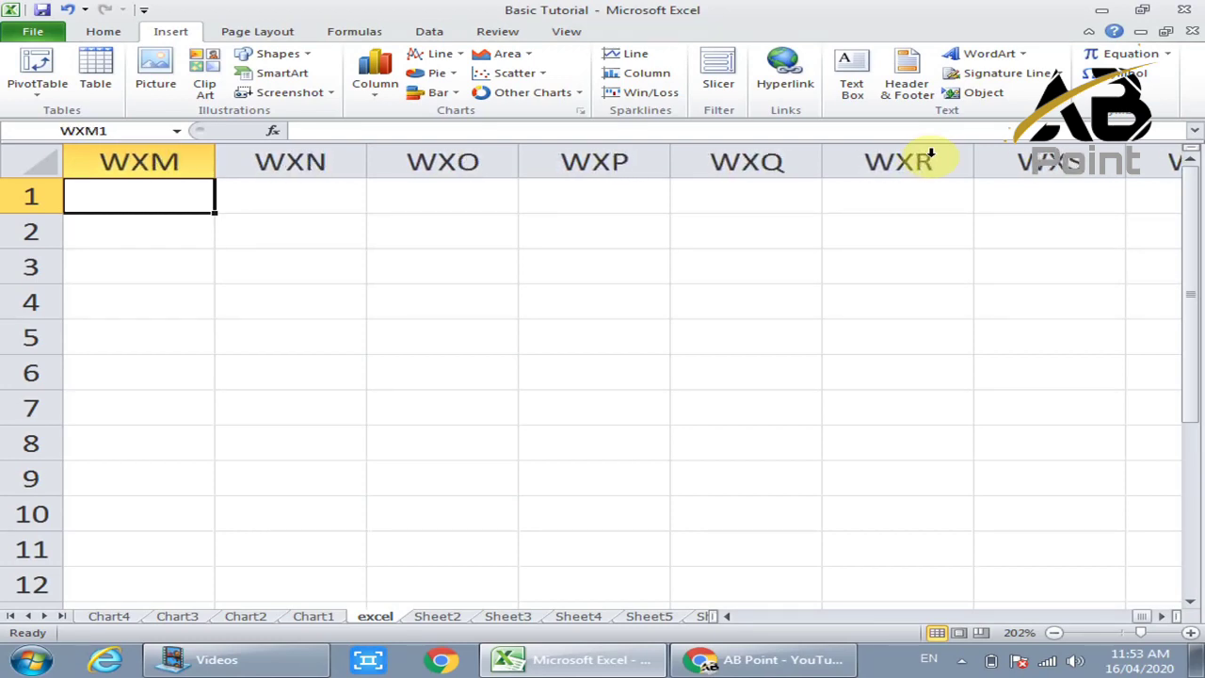
pyautogui.press('Left')
pyautogui.press('Left')
pyautogui.press('Left')
pyautogui.press('Left')
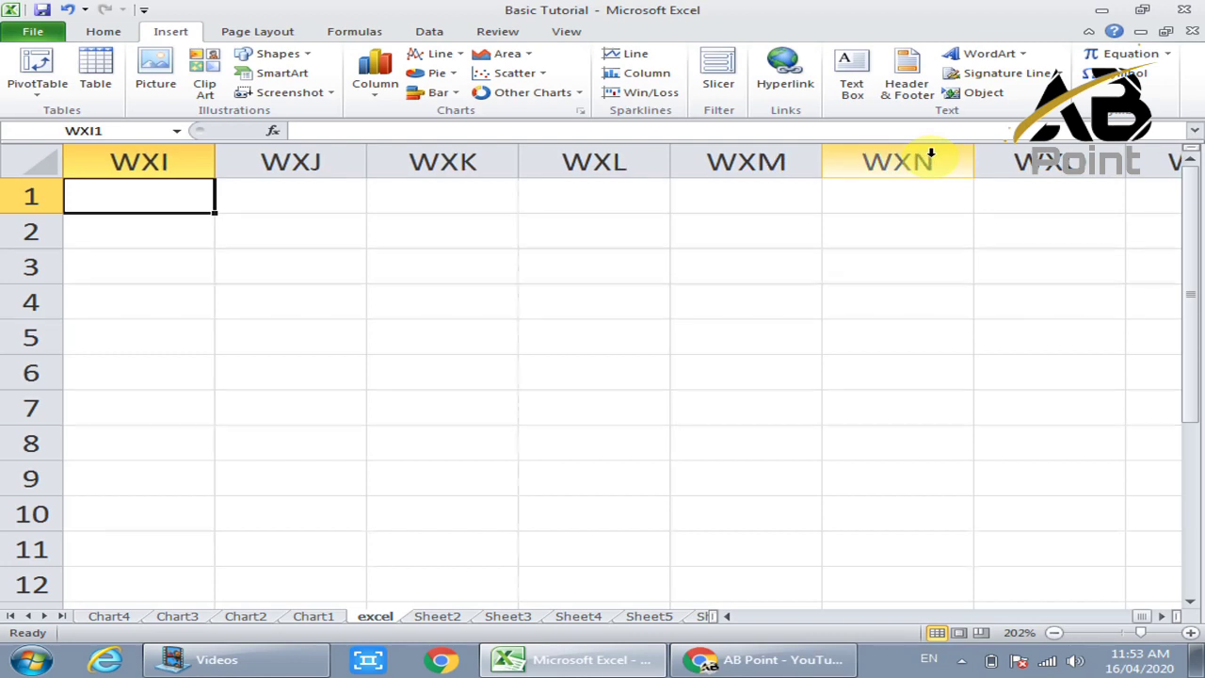
# - Return to the start of the sheet and display the Home commands with cell A2 selected
pyautogui.hotkey('ctrl', 'Home')
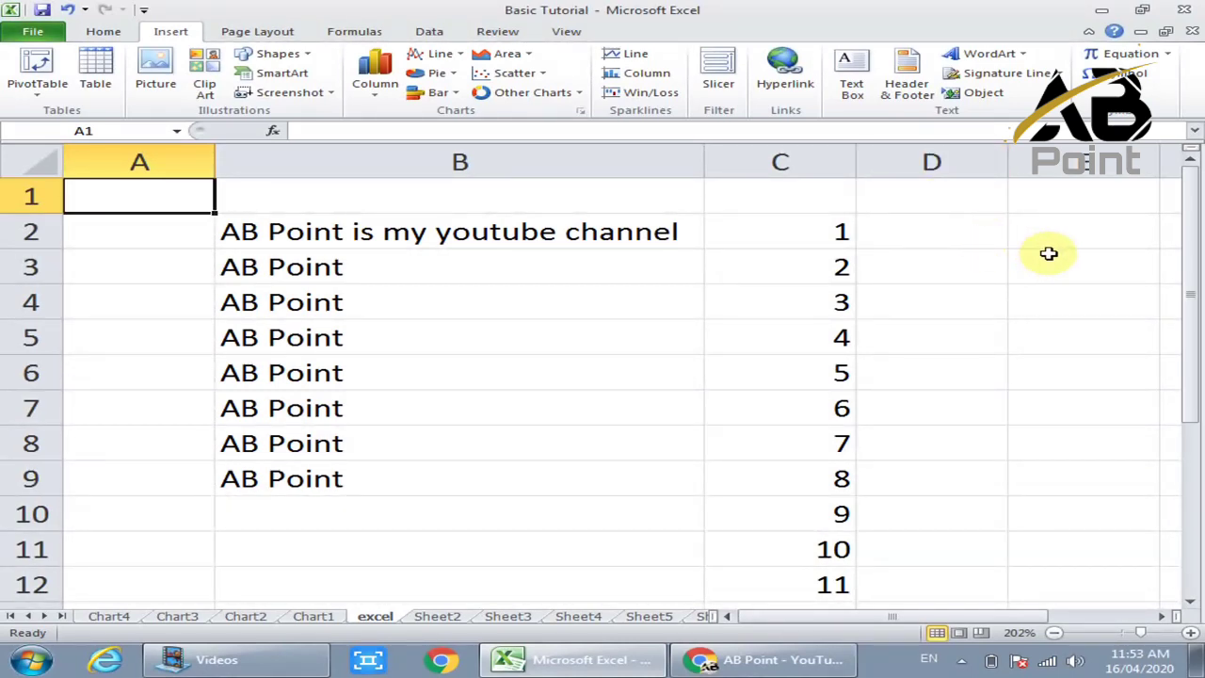
pyautogui.click(437, 367)
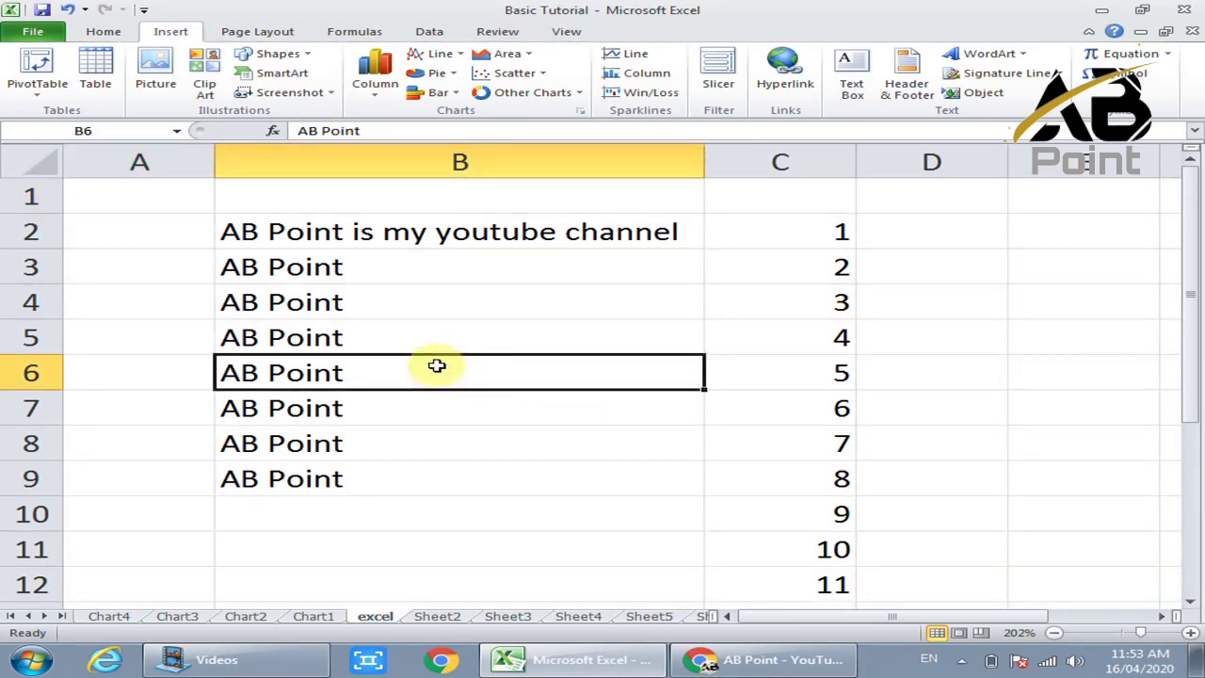
pyautogui.click(147, 322)
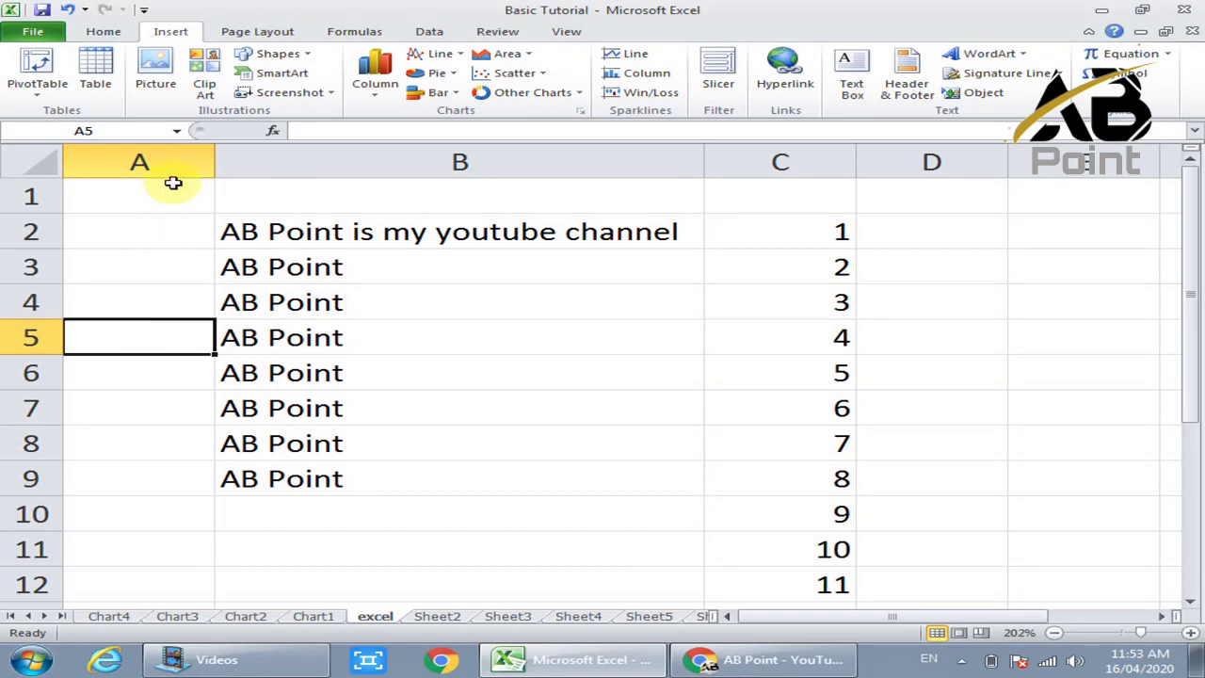
pyautogui.click(103, 32)
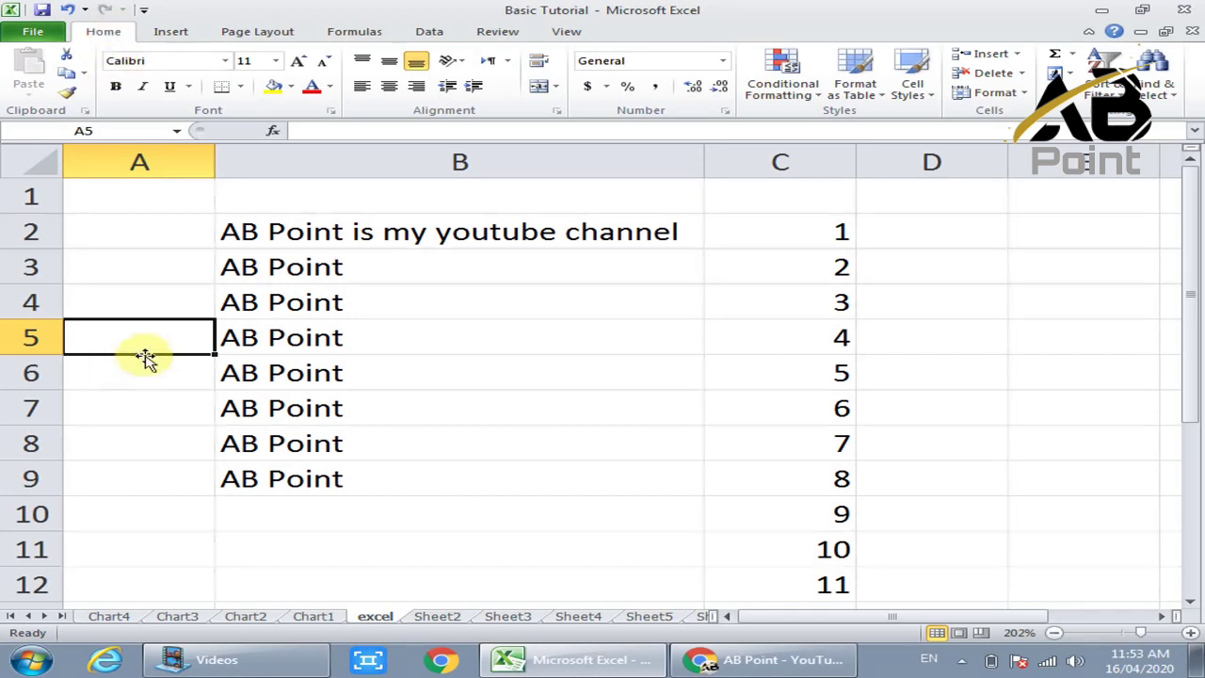
pyautogui.click(156, 399)
pyautogui.click(175, 256)
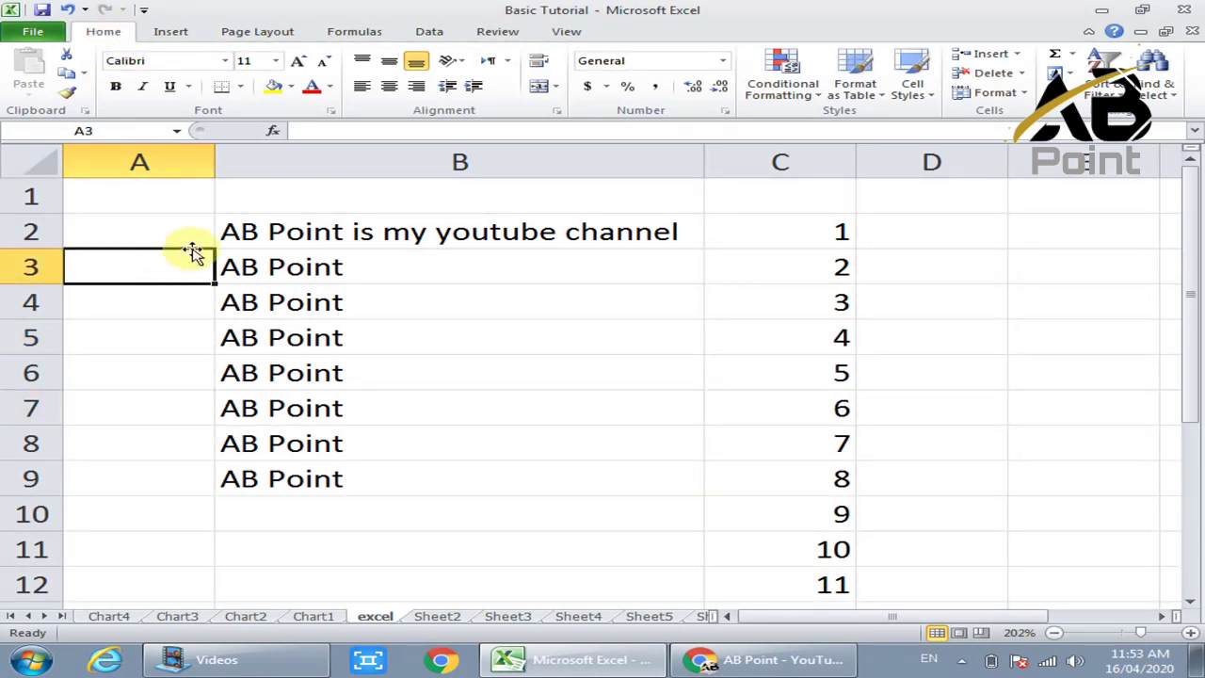
pyautogui.click(197, 229)
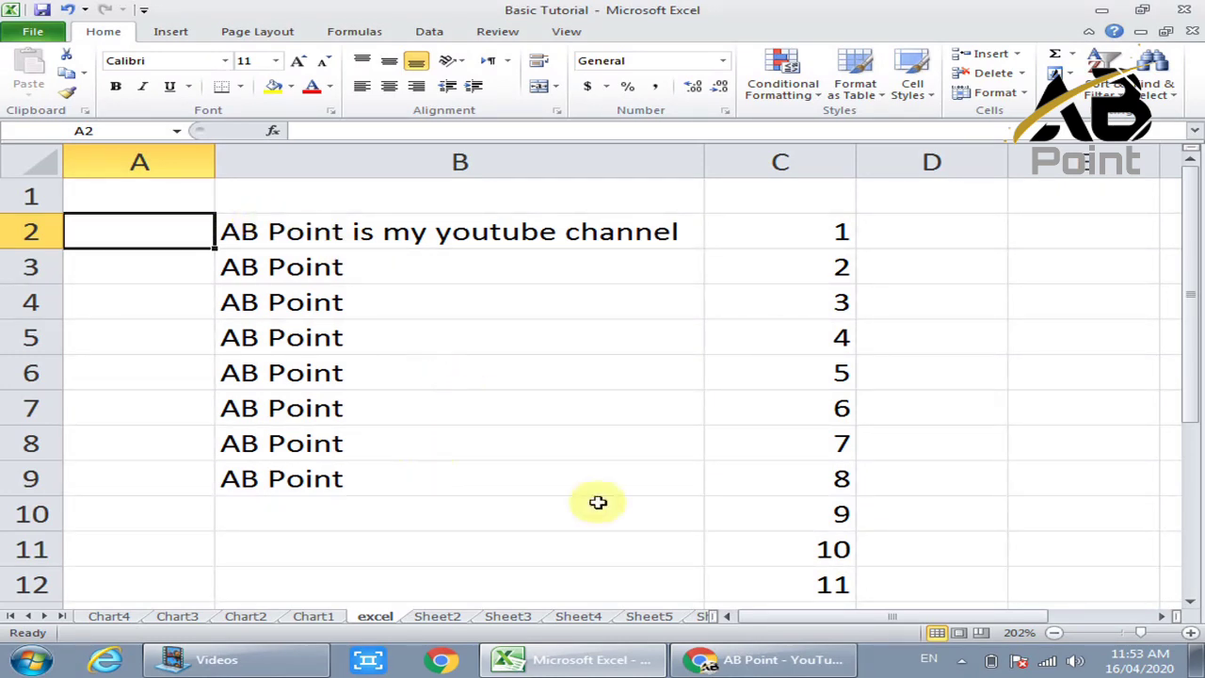
# - Clear the numbers from cells C10, C11 and C12, finishing with cell B7 selected
pyautogui.moveTo(772, 516); pyautogui.dragTo(787, 565)
pyautogui.press('BackSpace')
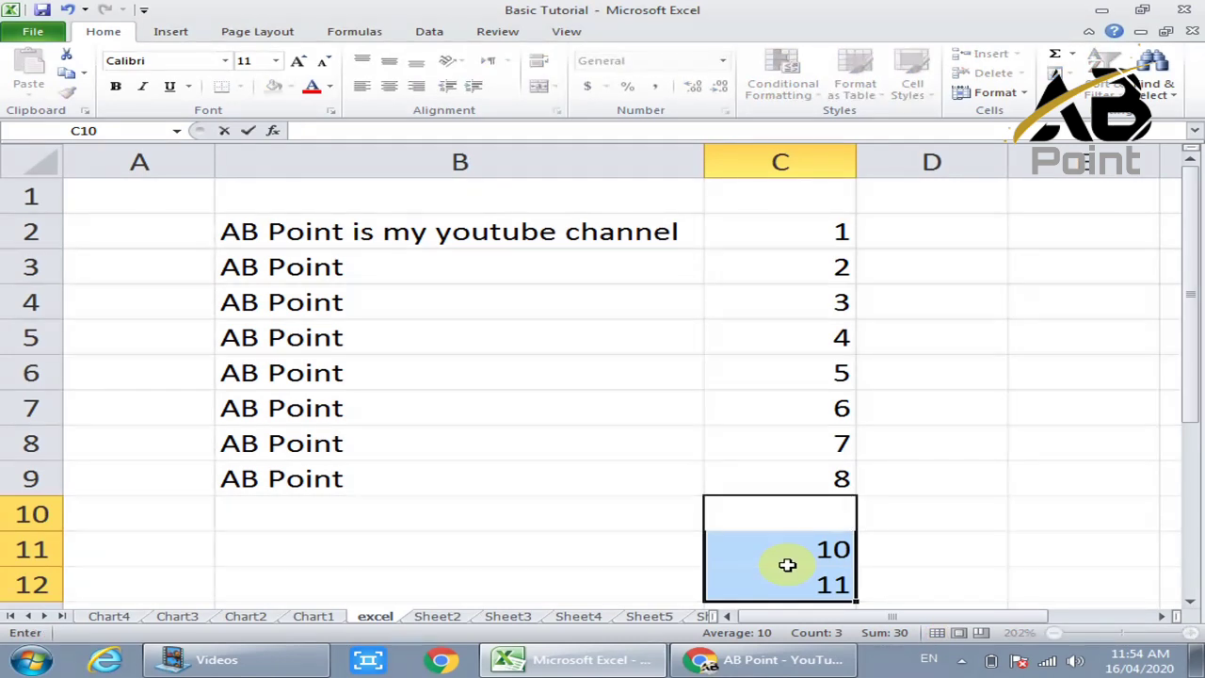
pyautogui.click(788, 565)
pyautogui.press('BackSpace')
pyautogui.press('Return')
pyautogui.press('BackSpace')
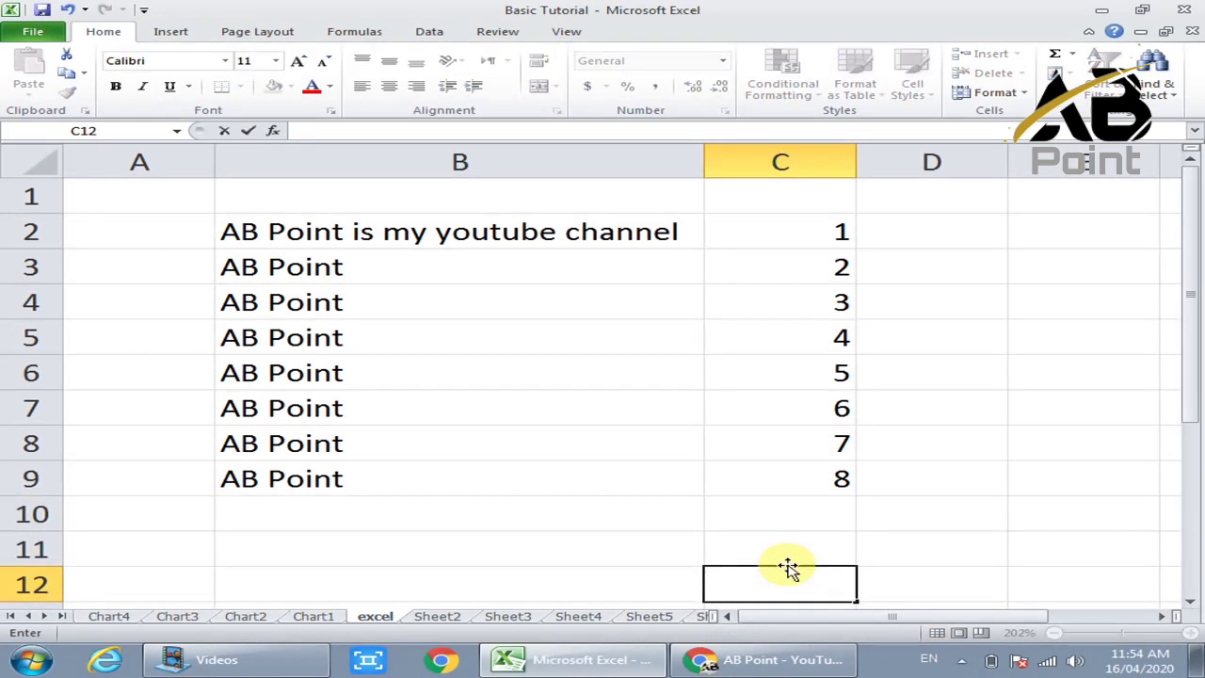
pyautogui.click(675, 423)
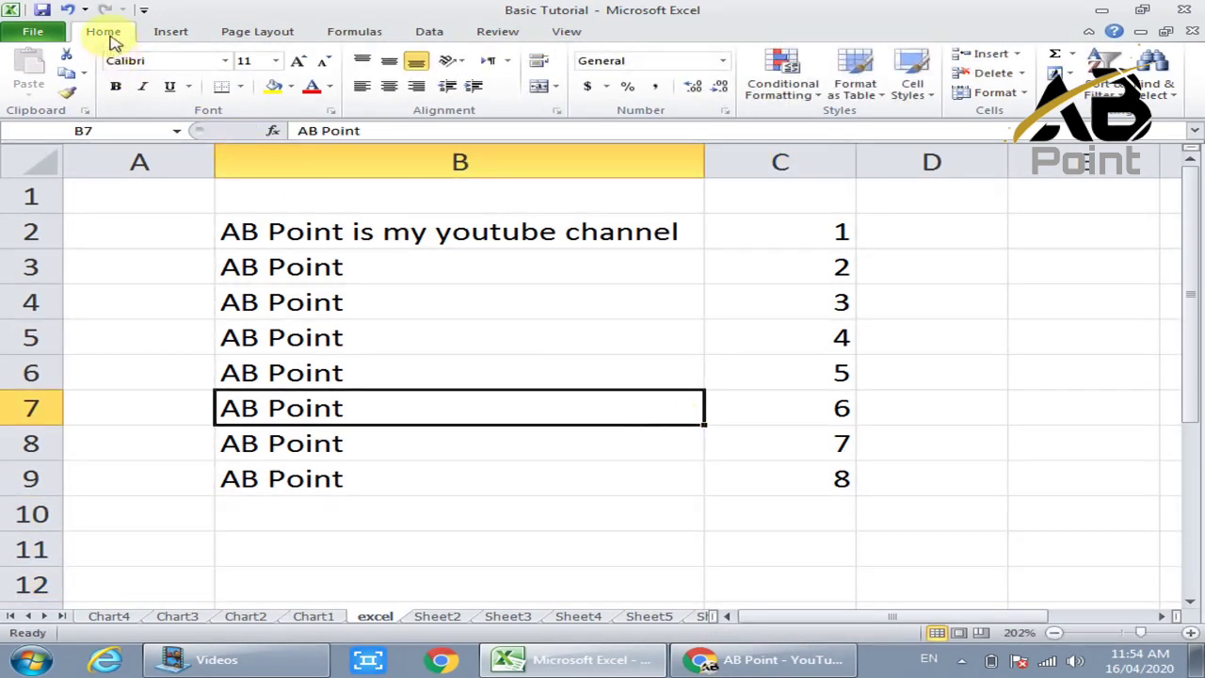
# - Bring up the Home commands and change the font of cell B5 to Aharoni, finishing with cell B8 selected
pyautogui.click(156, 32)
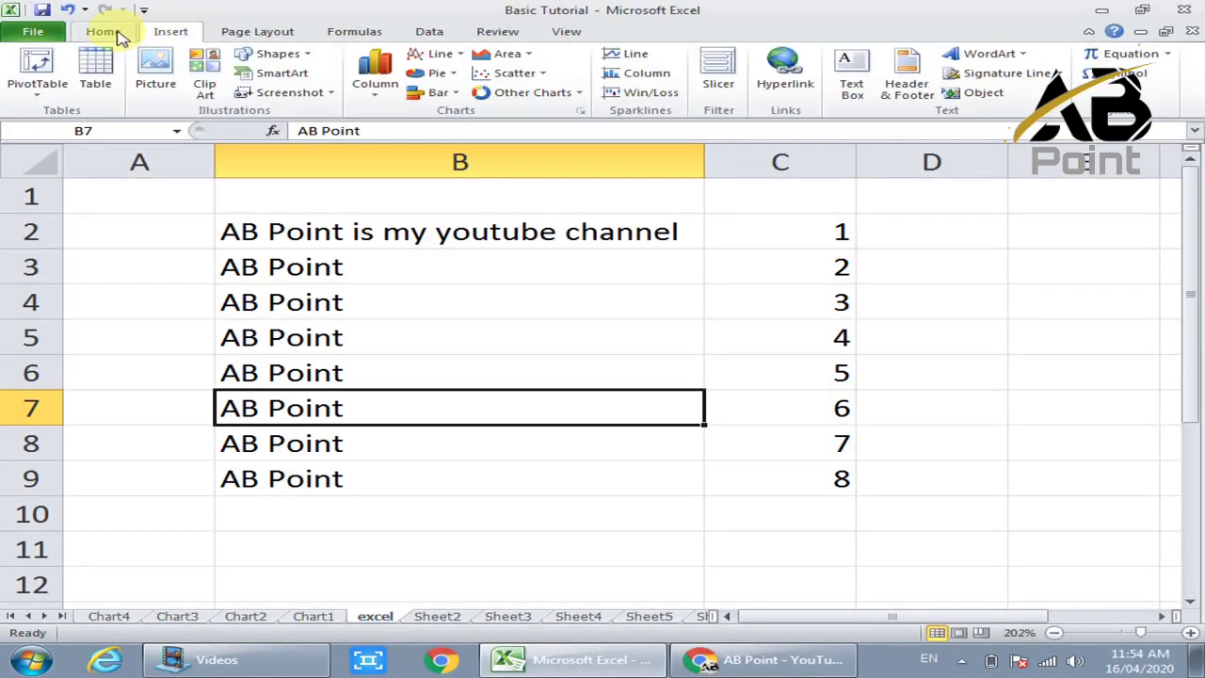
pyautogui.click(111, 36)
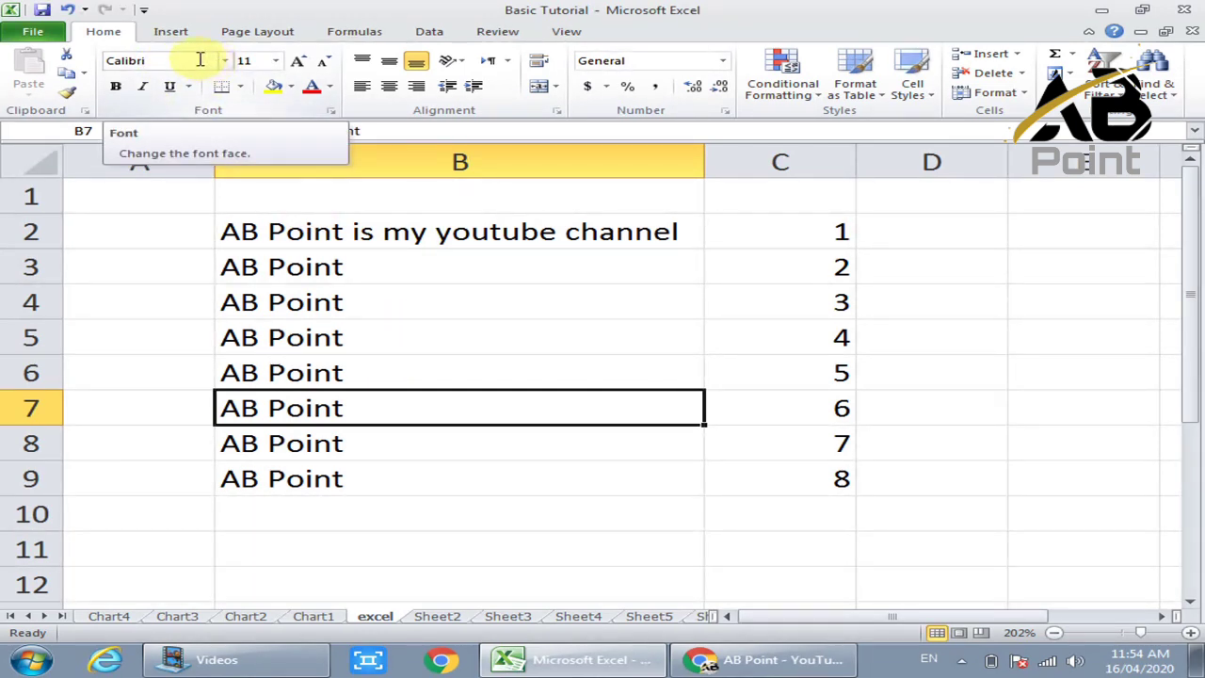
pyautogui.click(351, 344)
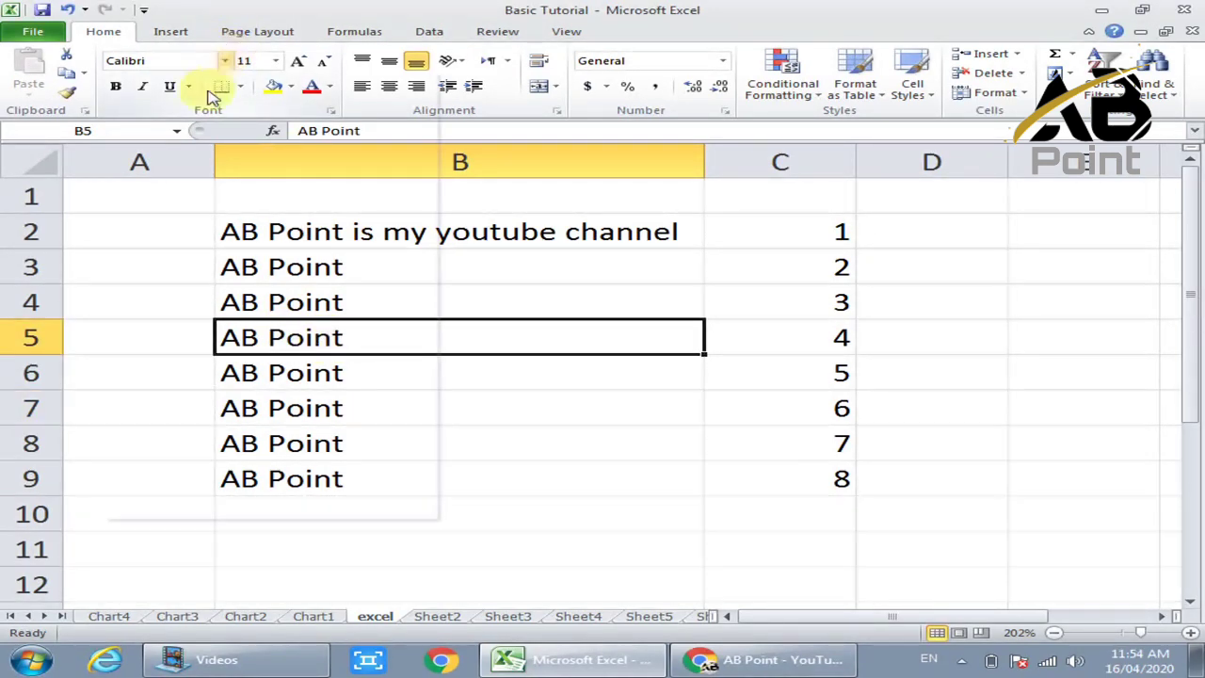
pyautogui.click(224, 60)
pyautogui.click(162, 162)
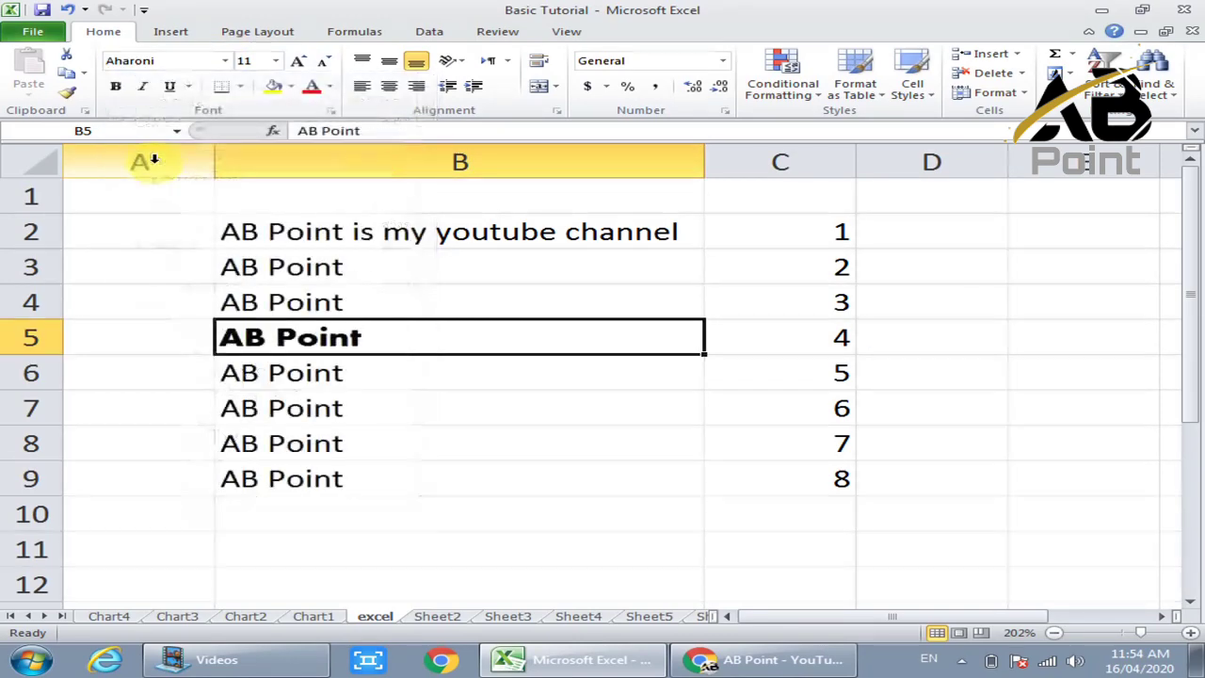
pyautogui.click(400, 453)
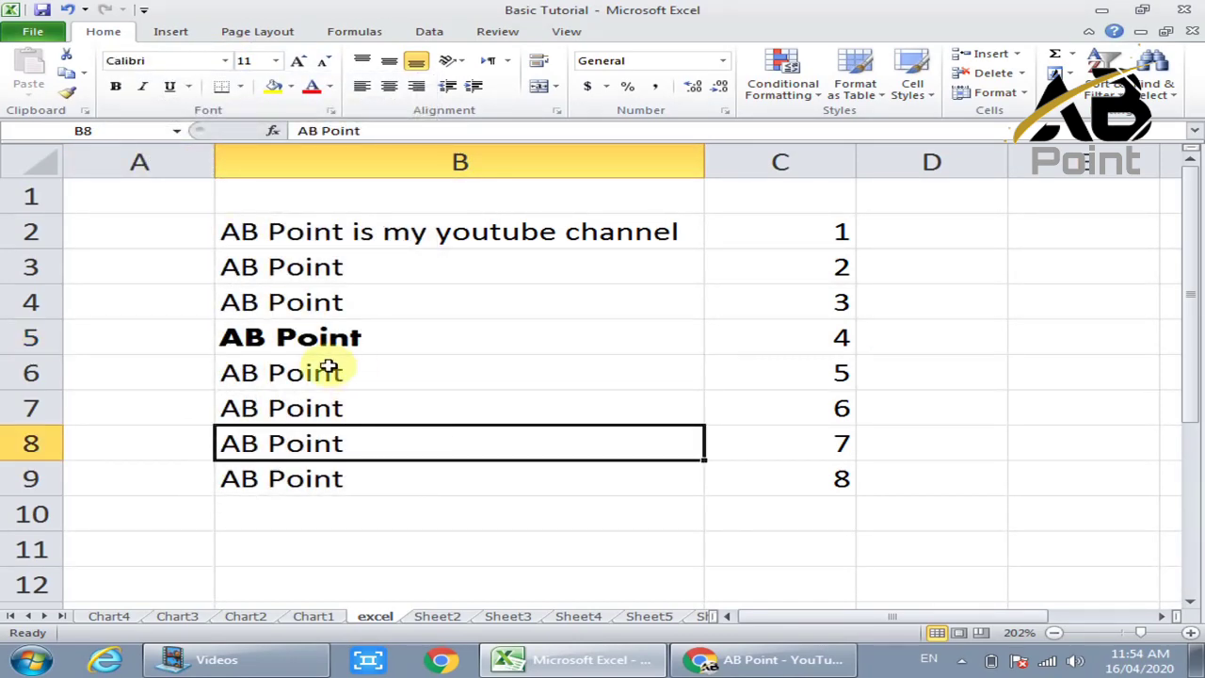
# - Make the text in cell B3 bold
pyautogui.click(320, 339)
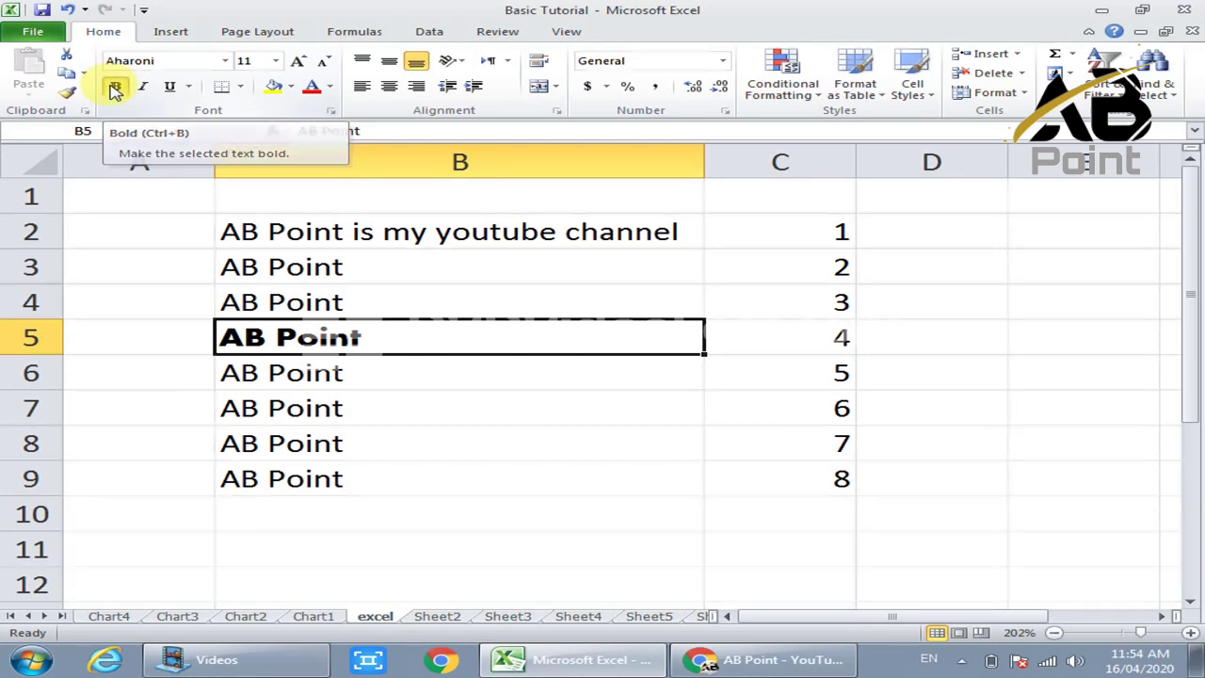
pyautogui.click(336, 414)
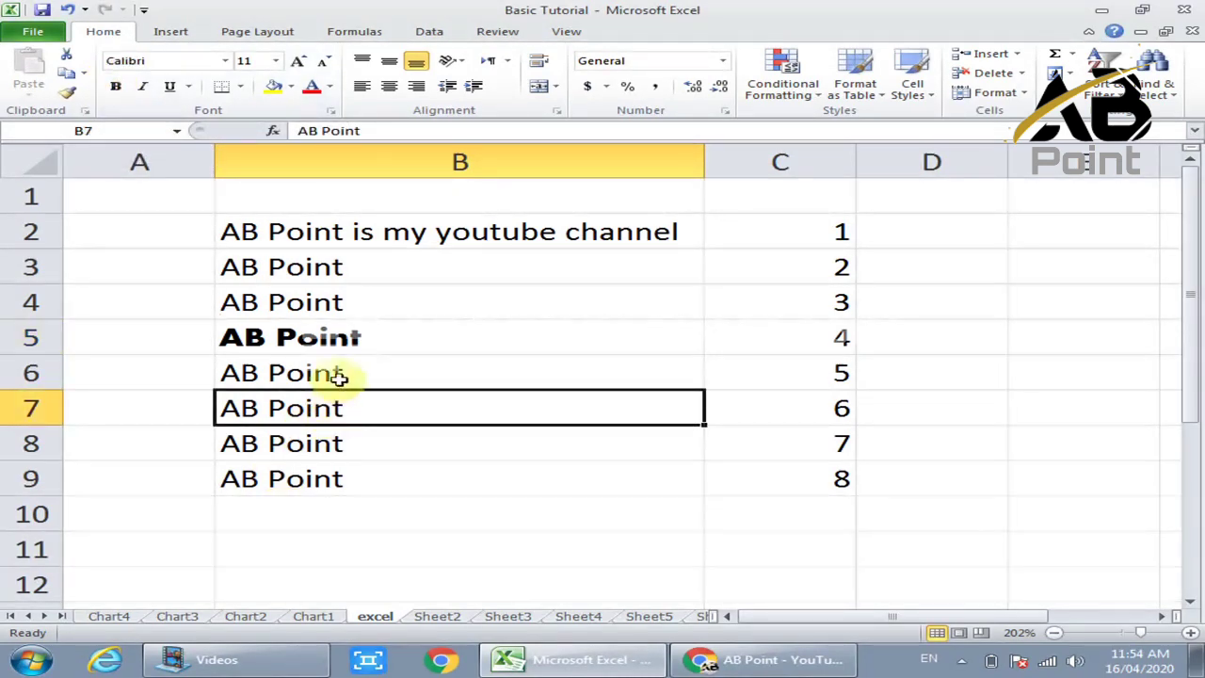
pyautogui.click(347, 376)
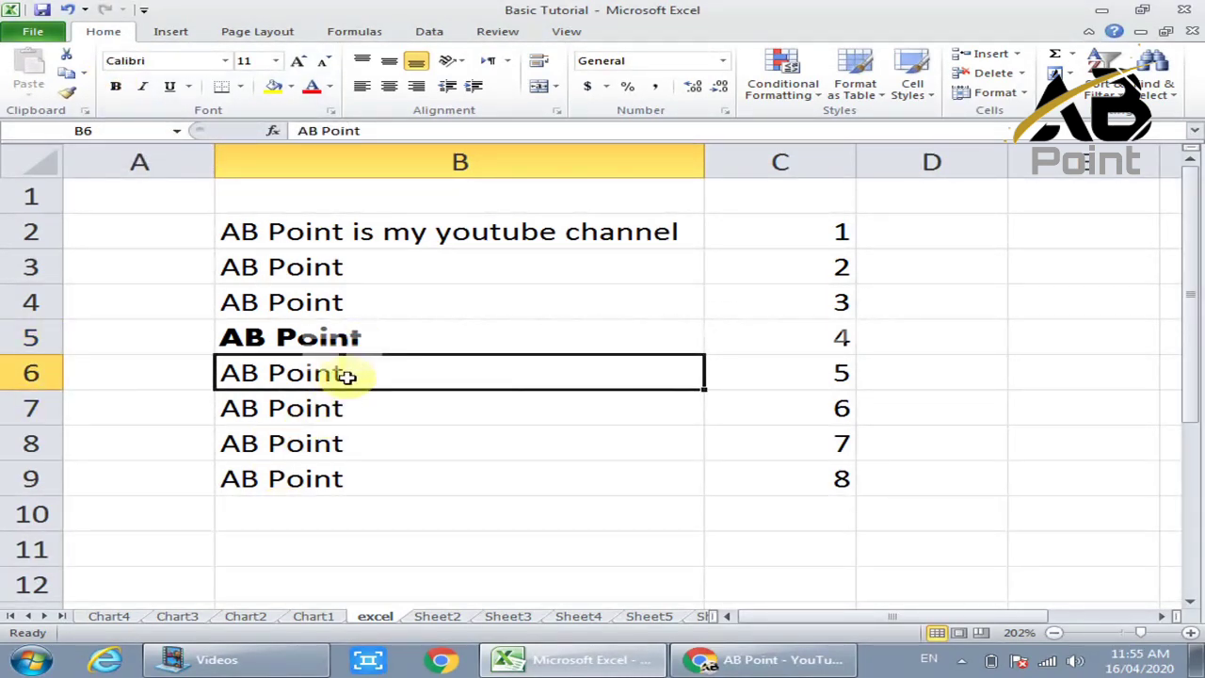
pyautogui.click(331, 261)
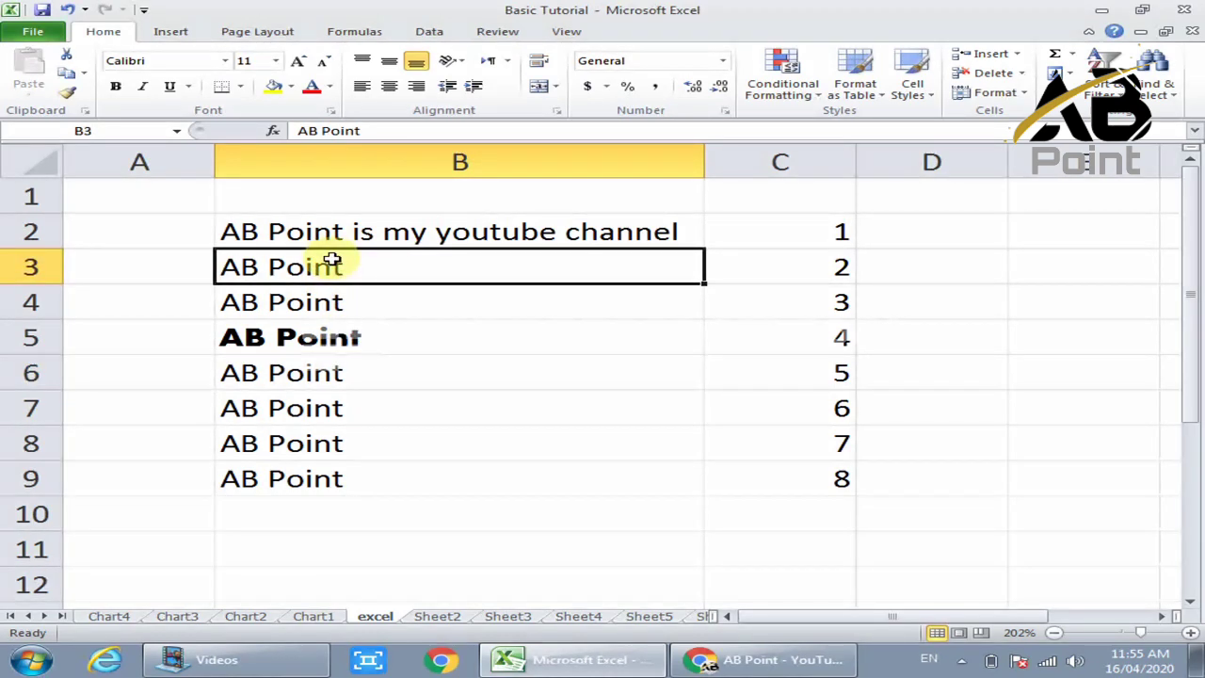
pyautogui.click(116, 85)
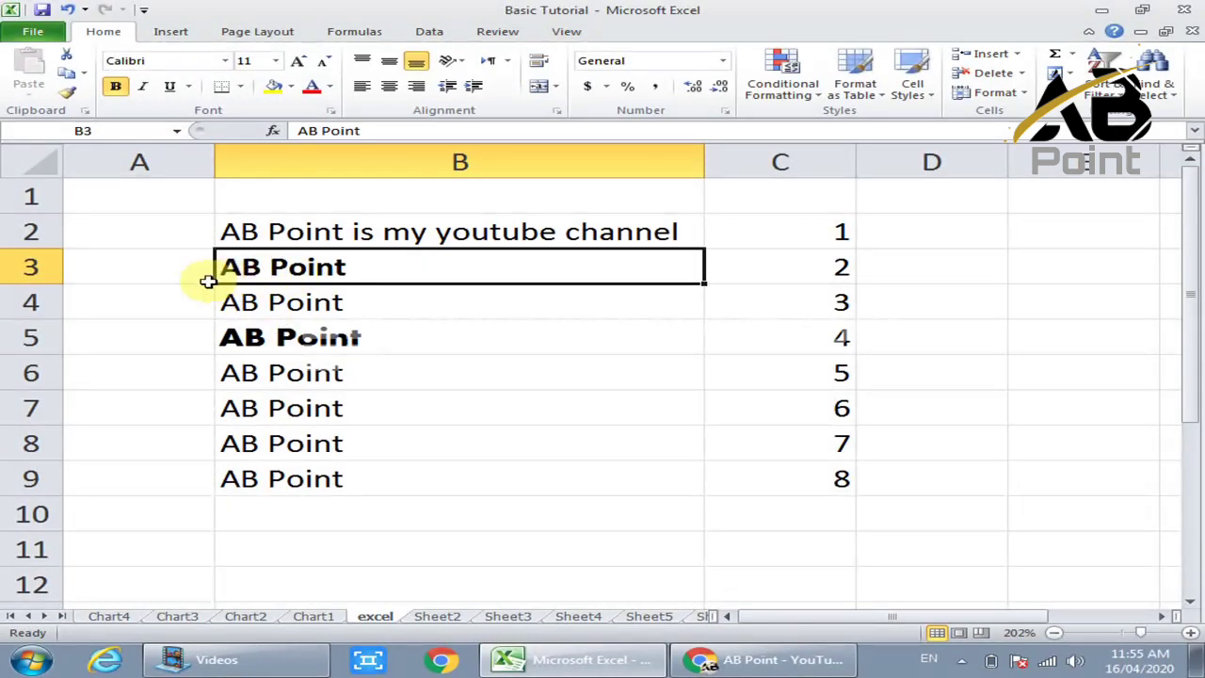
# - Underline the text in cell B3 and remove the underline again, finishing with cell A3 selected
pyautogui.click(146, 87)
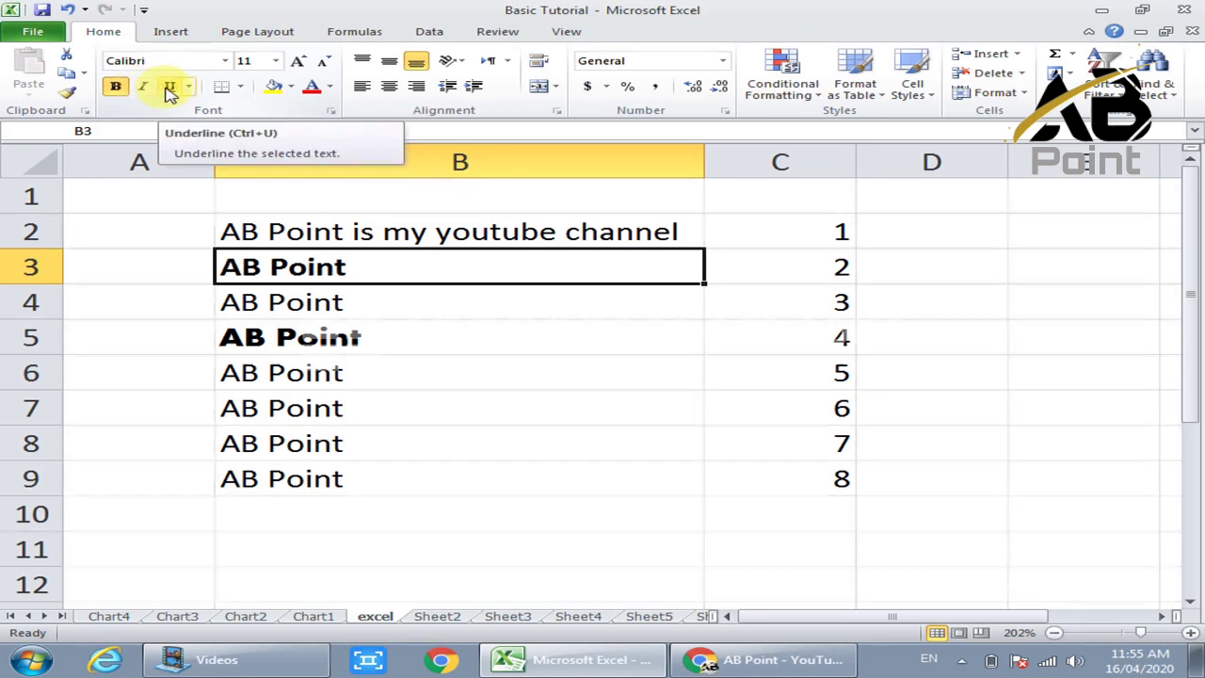
pyautogui.click(170, 88)
pyautogui.click(377, 369)
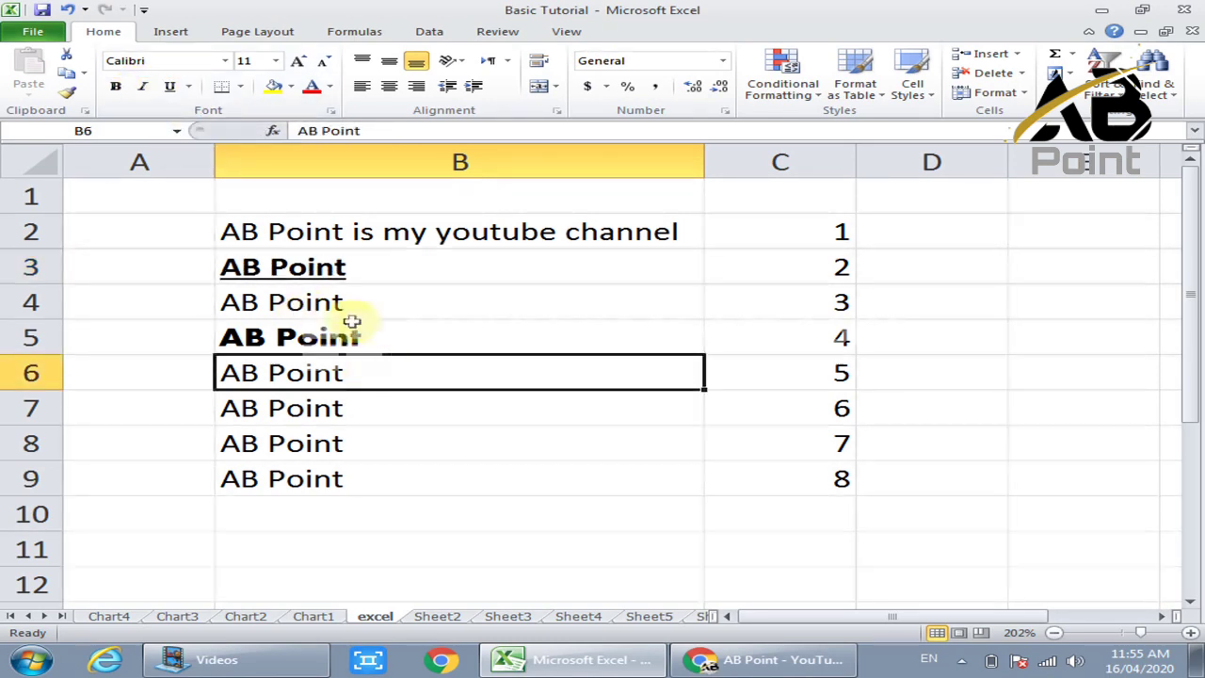
pyautogui.click(325, 268)
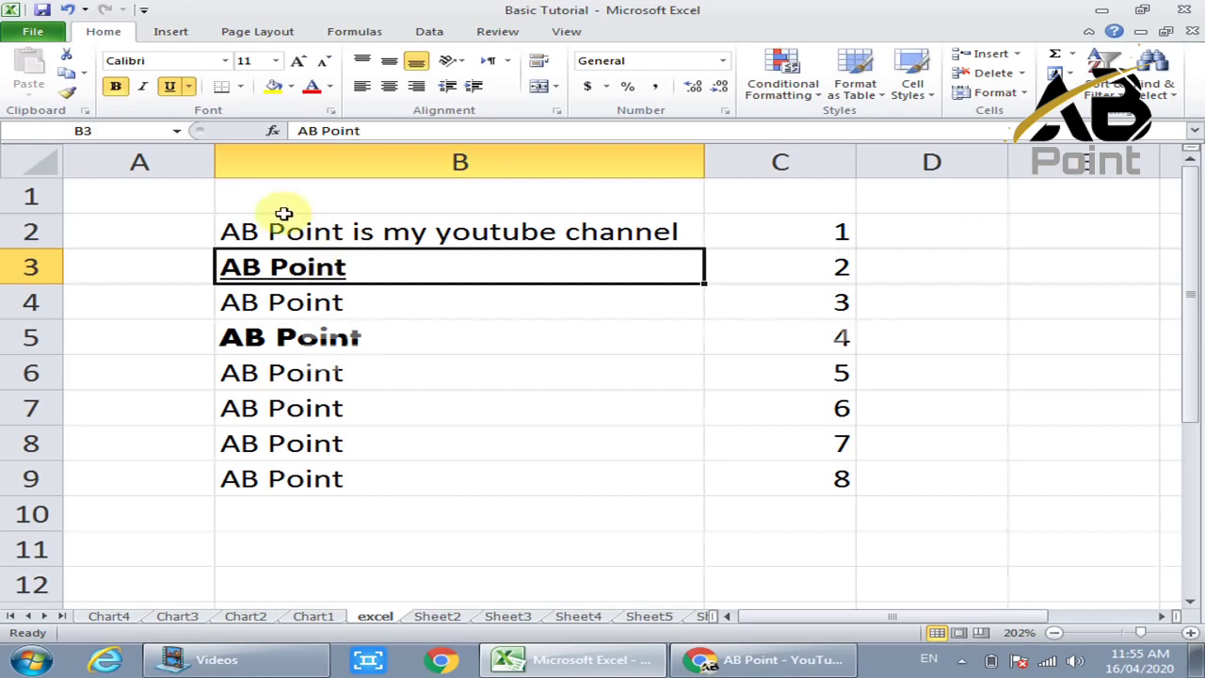
pyautogui.click(169, 87)
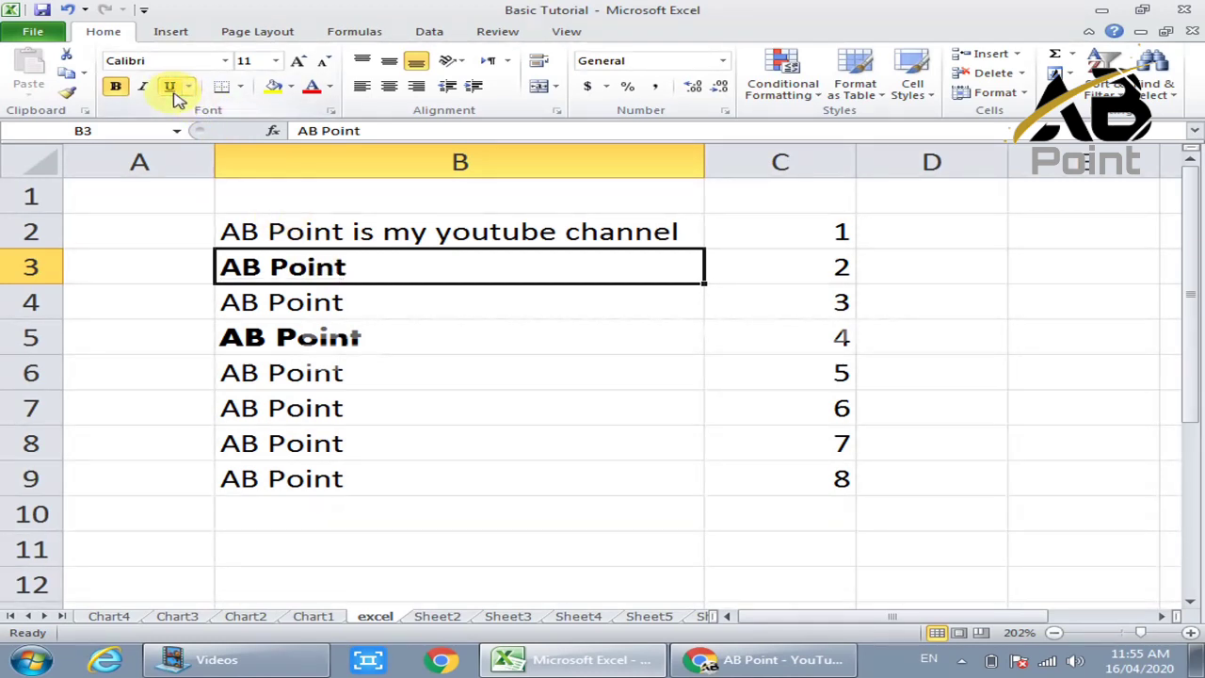
pyautogui.click(177, 264)
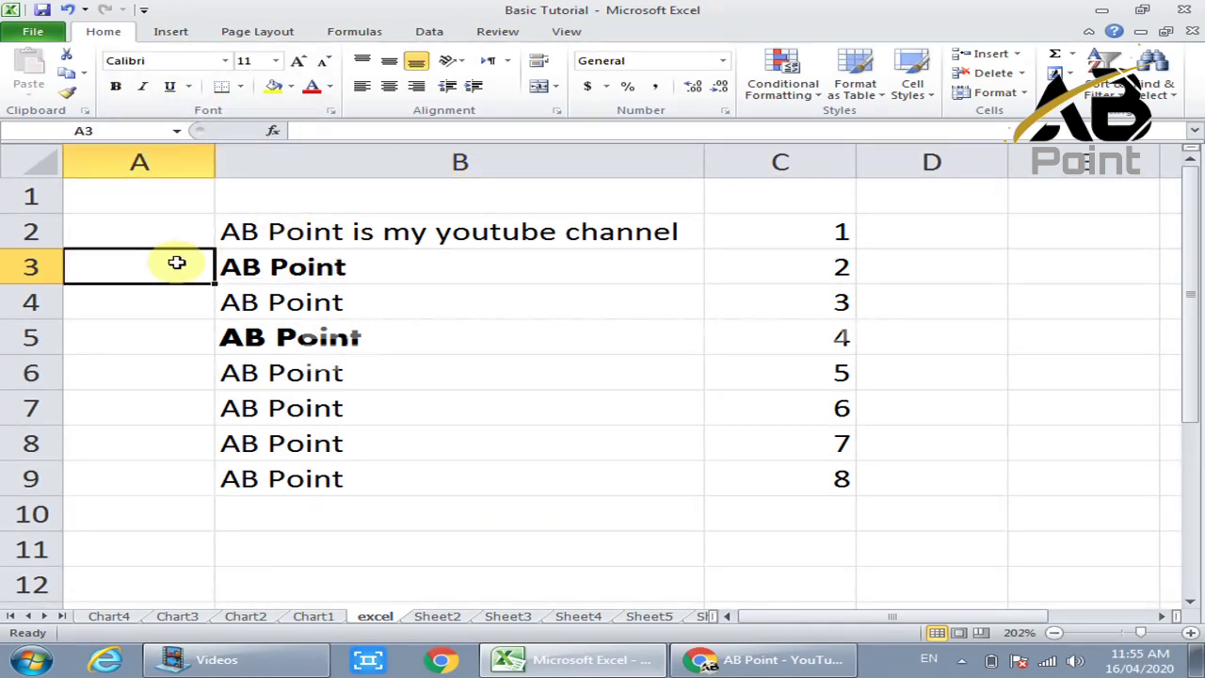
# - Display the list of available font sizes and close it without choosing a size
pyautogui.click(279, 61)
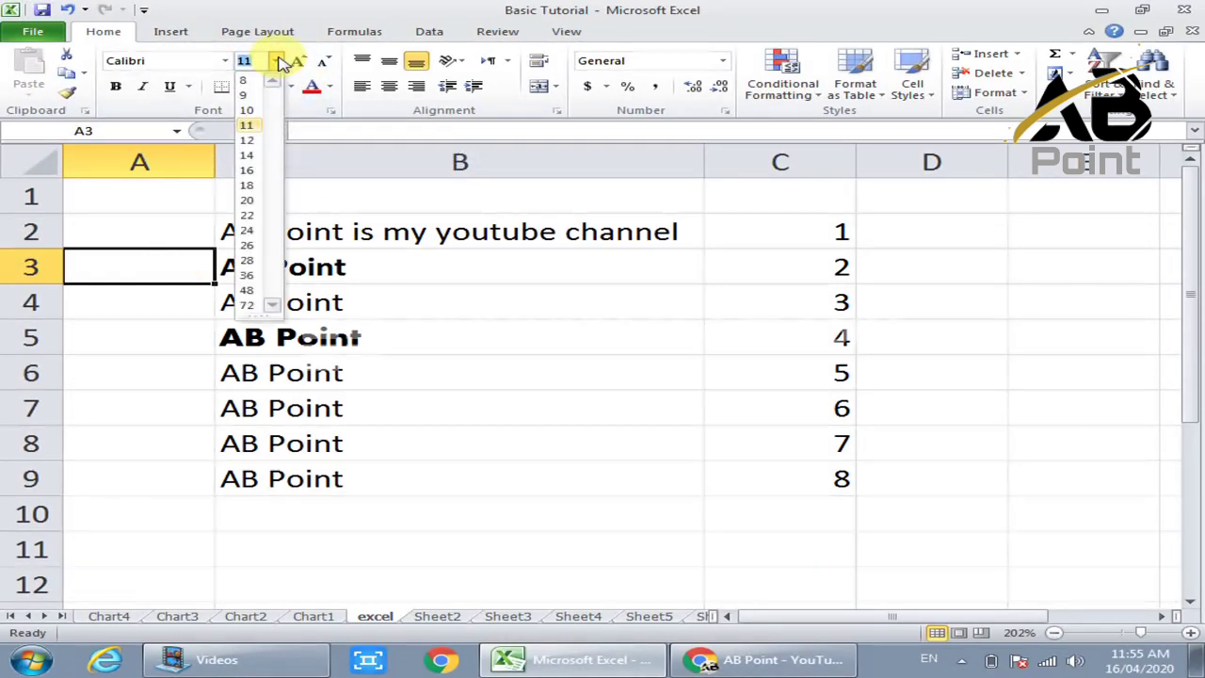
pyautogui.click(367, 206)
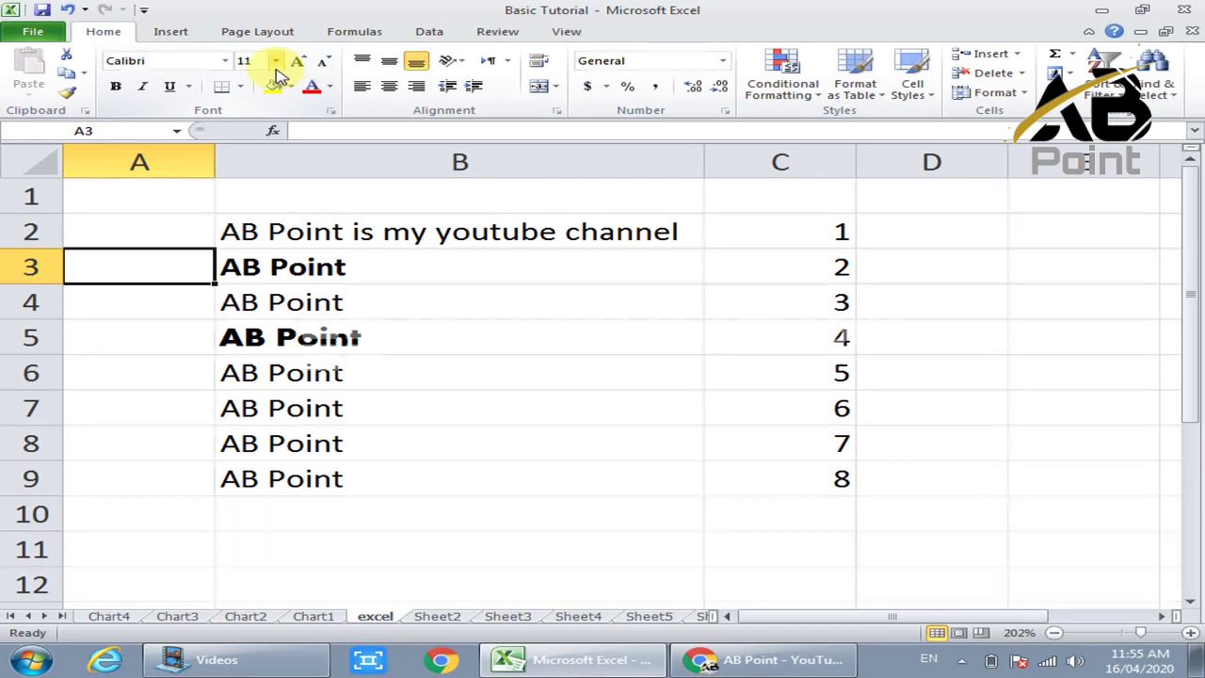
pyautogui.click(275, 62)
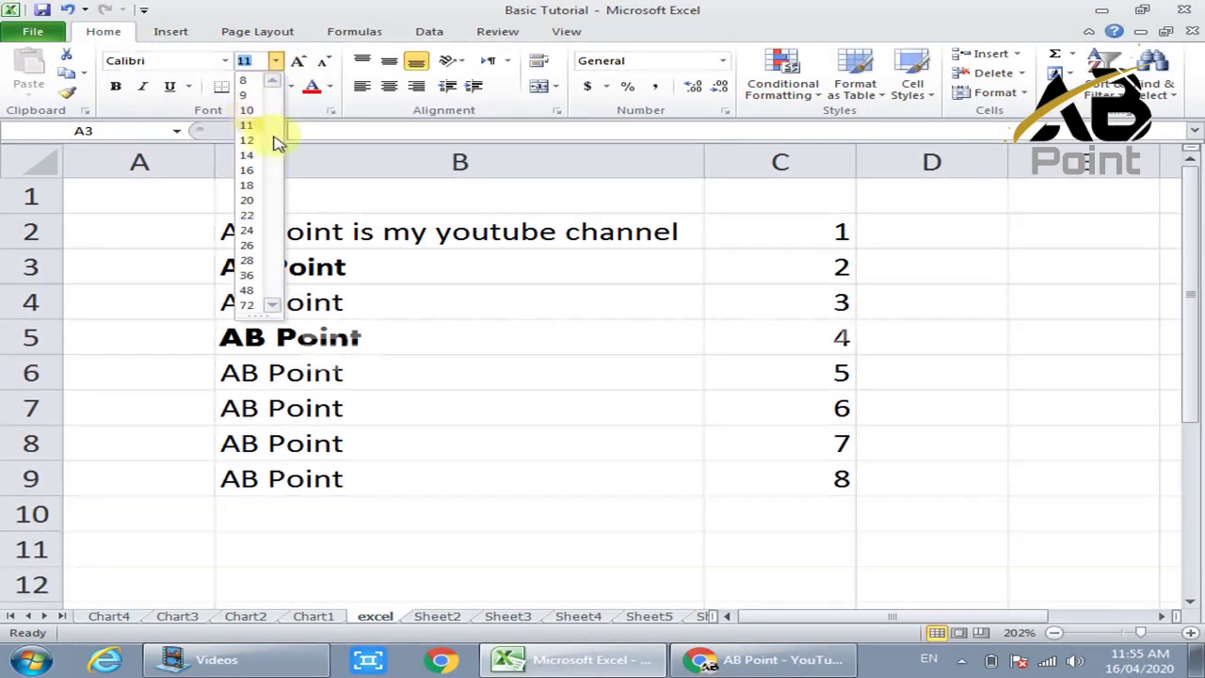
pyautogui.click(399, 288)
# - Increase the font size of cell B9 in increments up to 18
pyautogui.click(317, 477)
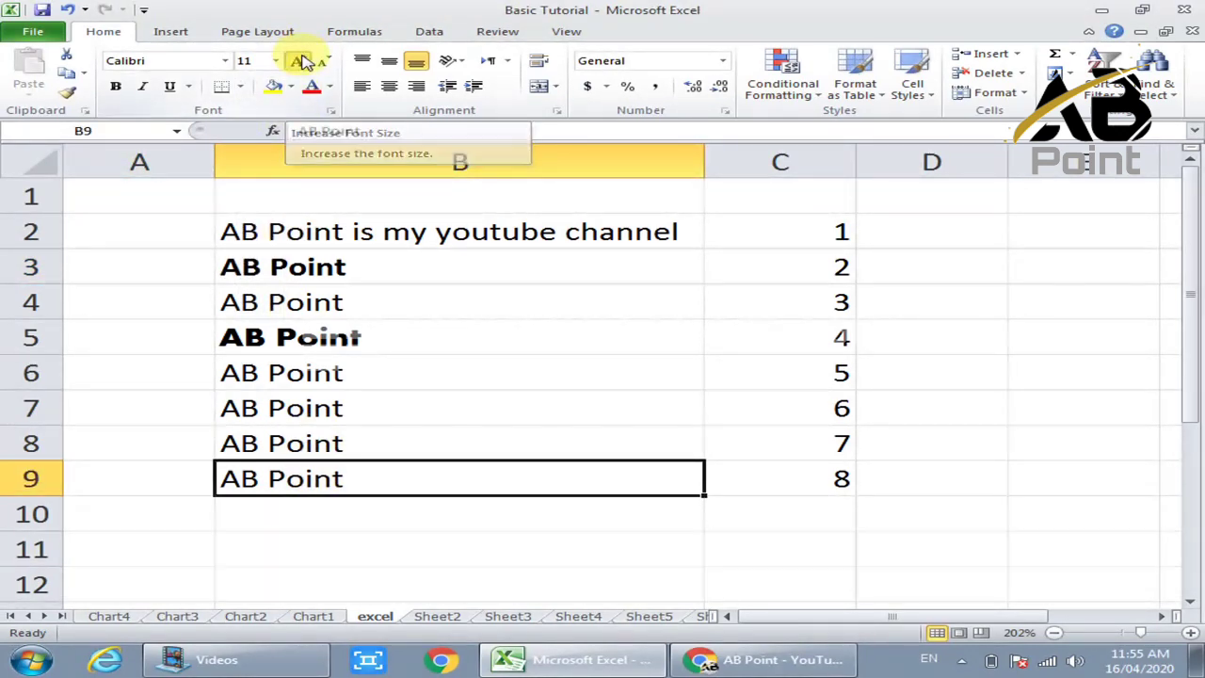
pyautogui.click(299, 61)
pyautogui.click(300, 61)
pyautogui.click(299, 62)
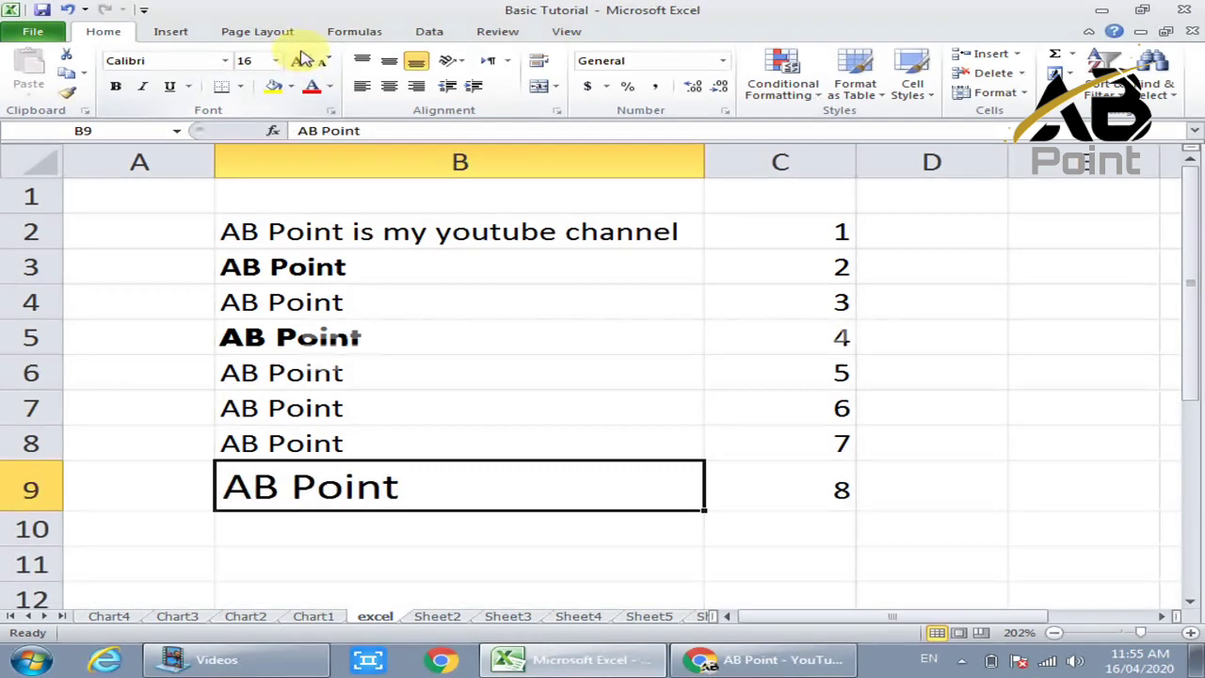
pyautogui.click(300, 61)
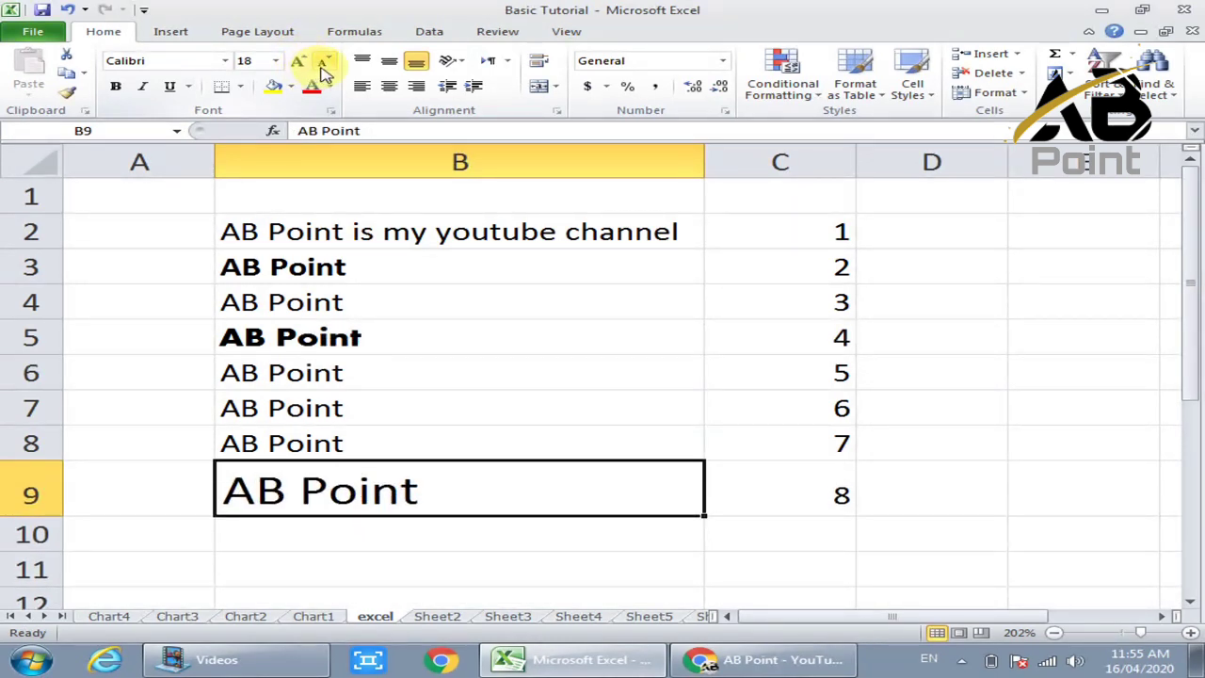
# - Decrease the font size of cell B9 in increments down to 9, and raise it back to 11
pyautogui.click(321, 64)
pyautogui.click(321, 63)
pyautogui.click(321, 63)
pyautogui.click(321, 63)
pyautogui.click(321, 63)
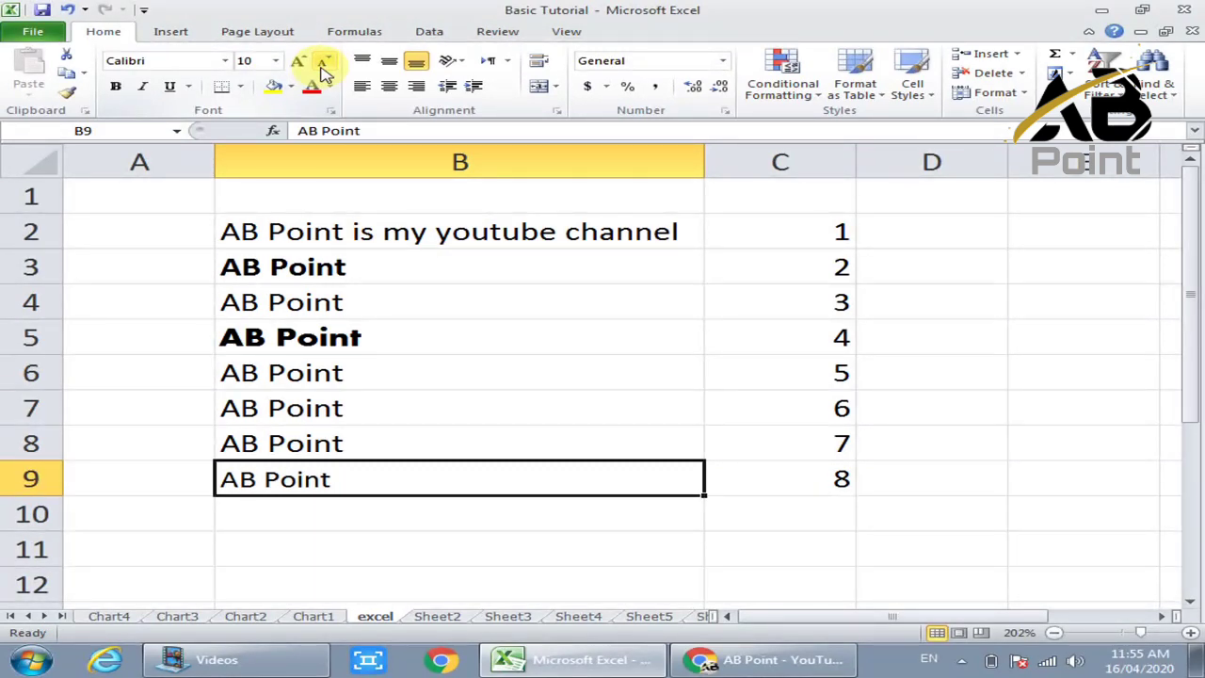
pyautogui.click(321, 63)
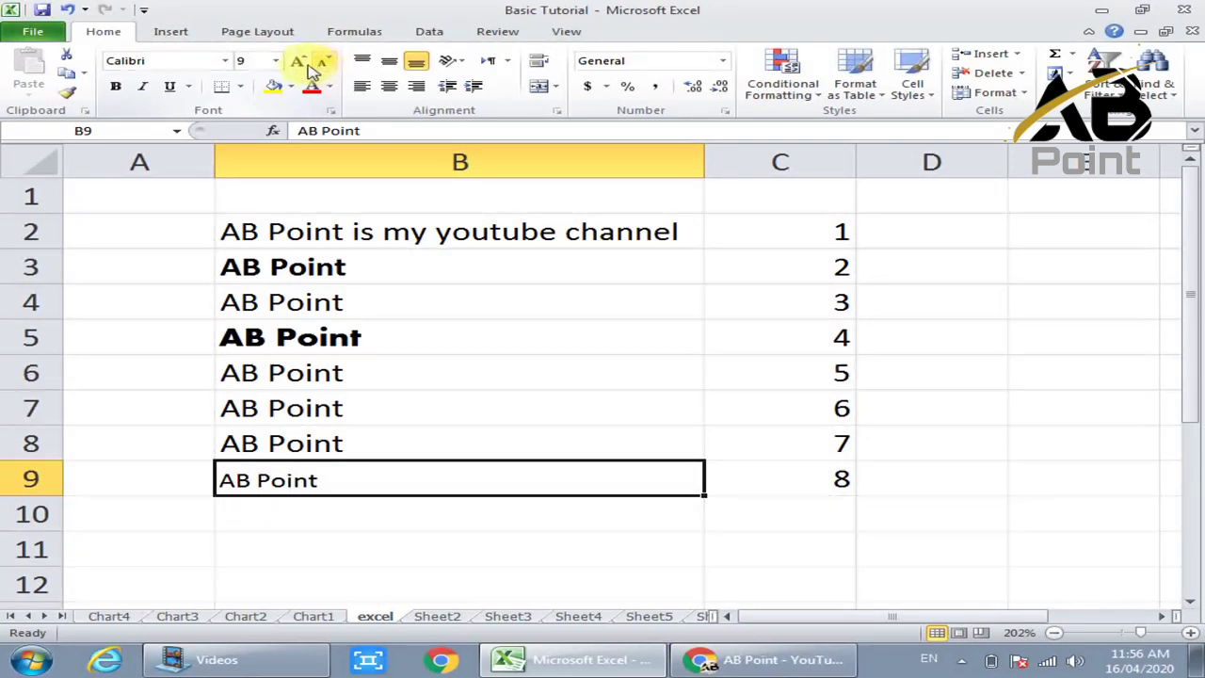
pyautogui.click(300, 62)
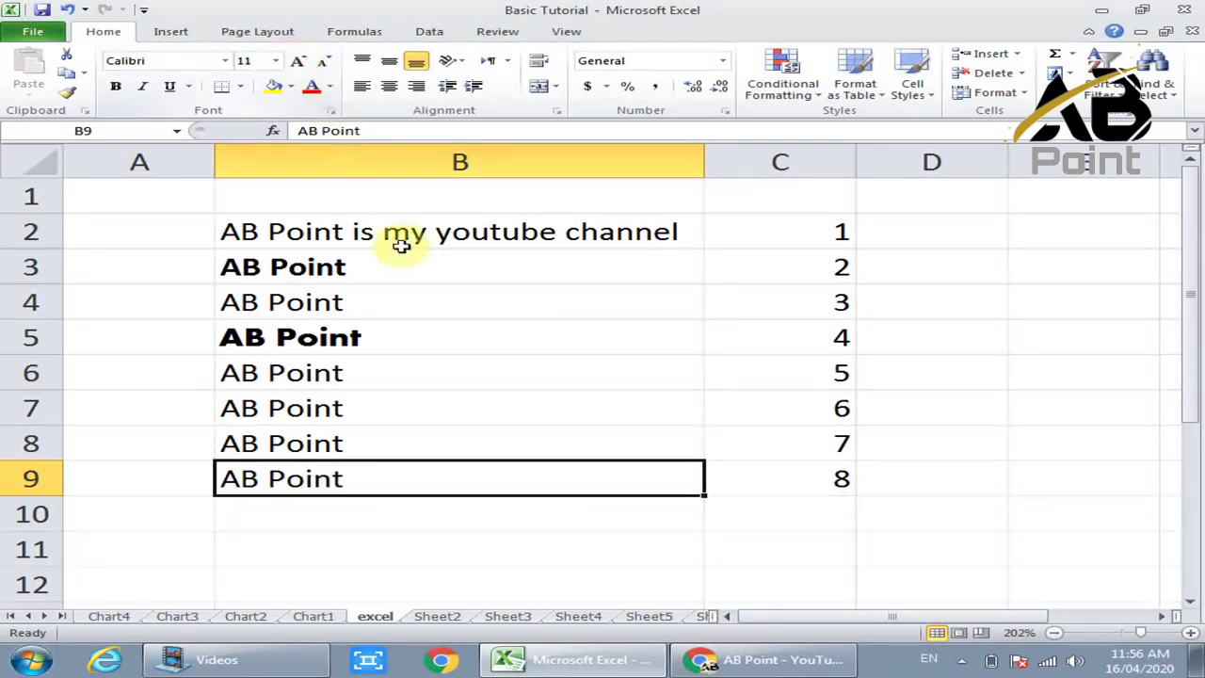
# - With cell B5 selected, view the Insert and Page Layout commands and return to the Home commands
pyautogui.click(437, 322)
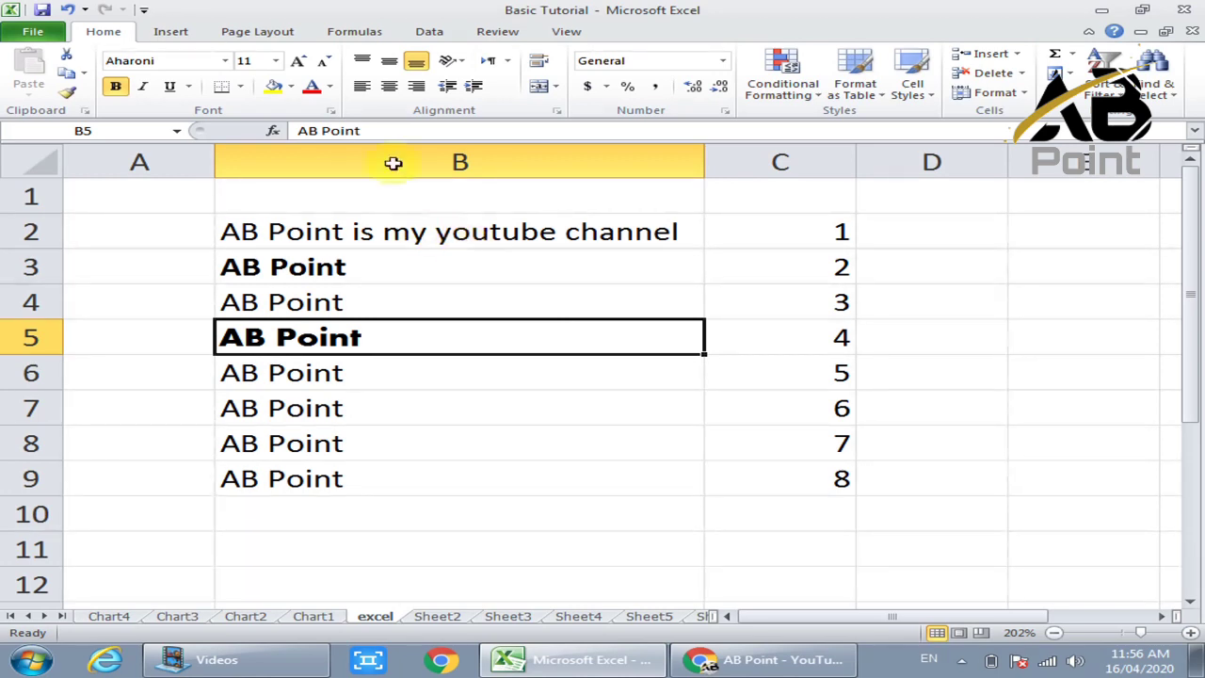
pyautogui.click(172, 32)
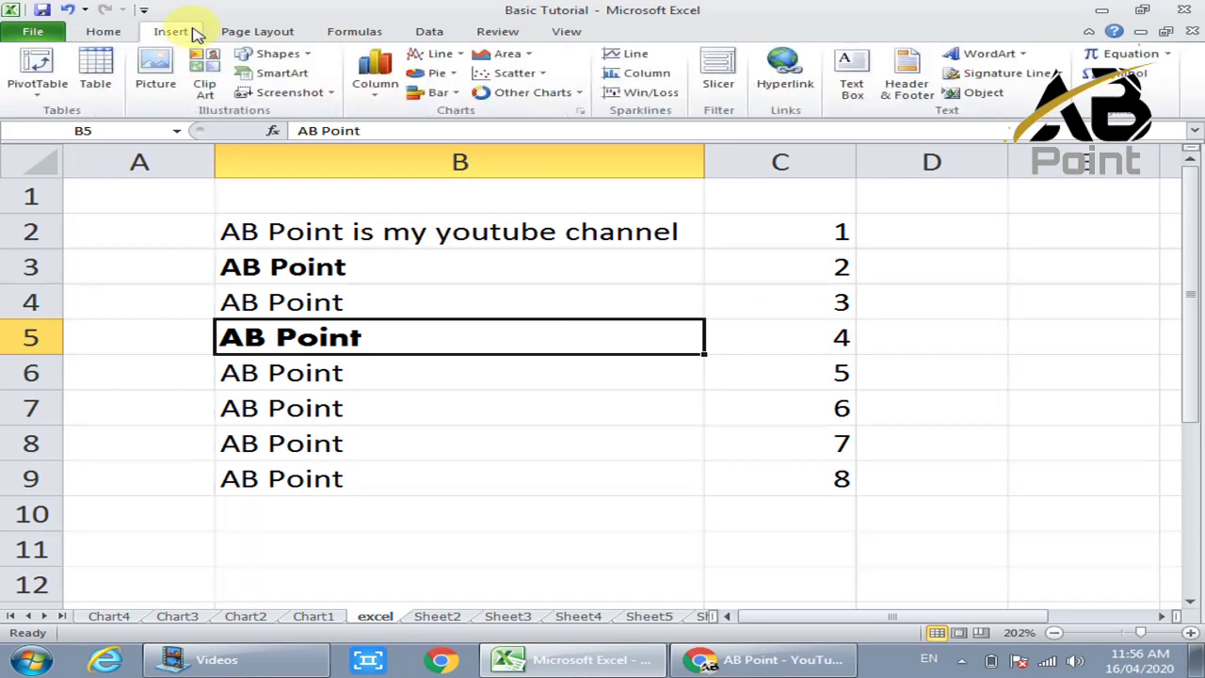
pyautogui.click(249, 32)
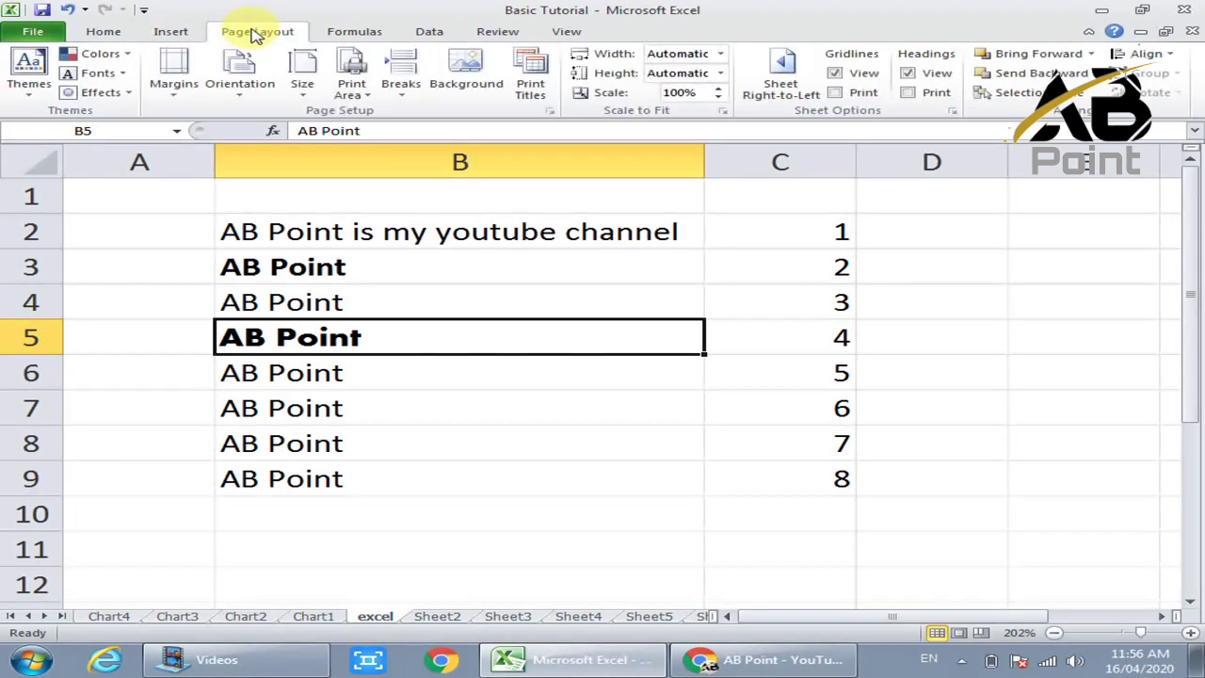
pyautogui.click(105, 34)
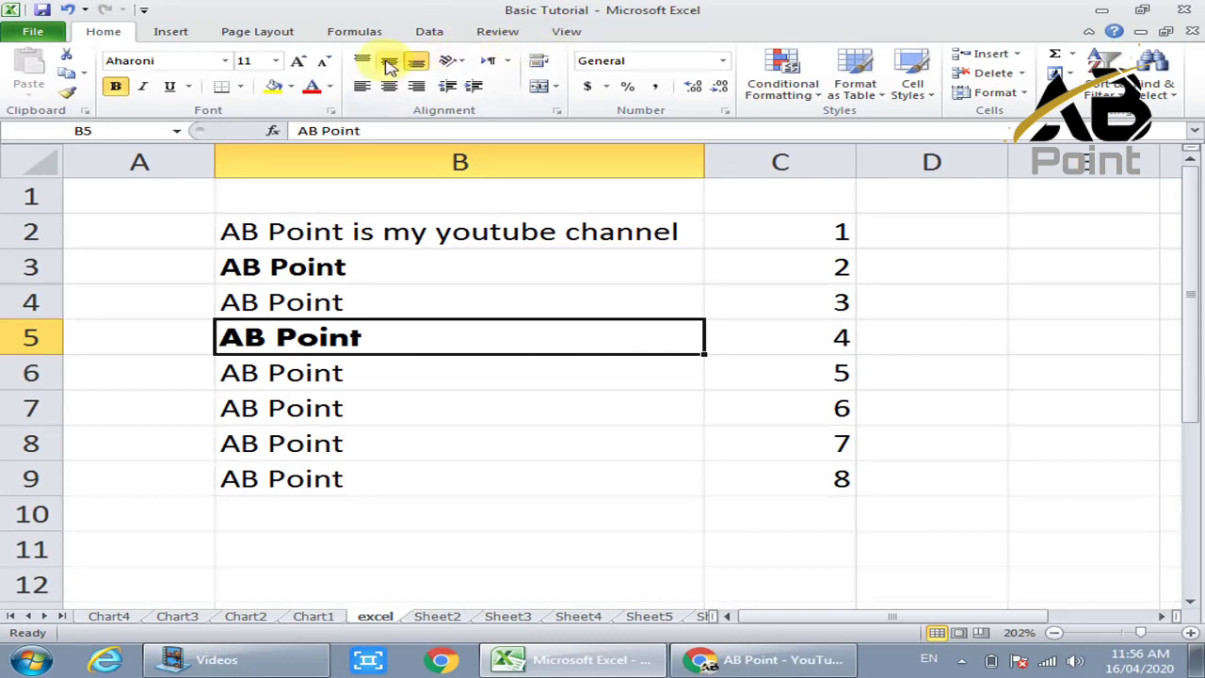
# - Select the empty cell range A4 through A7
pyautogui.click(131, 271)
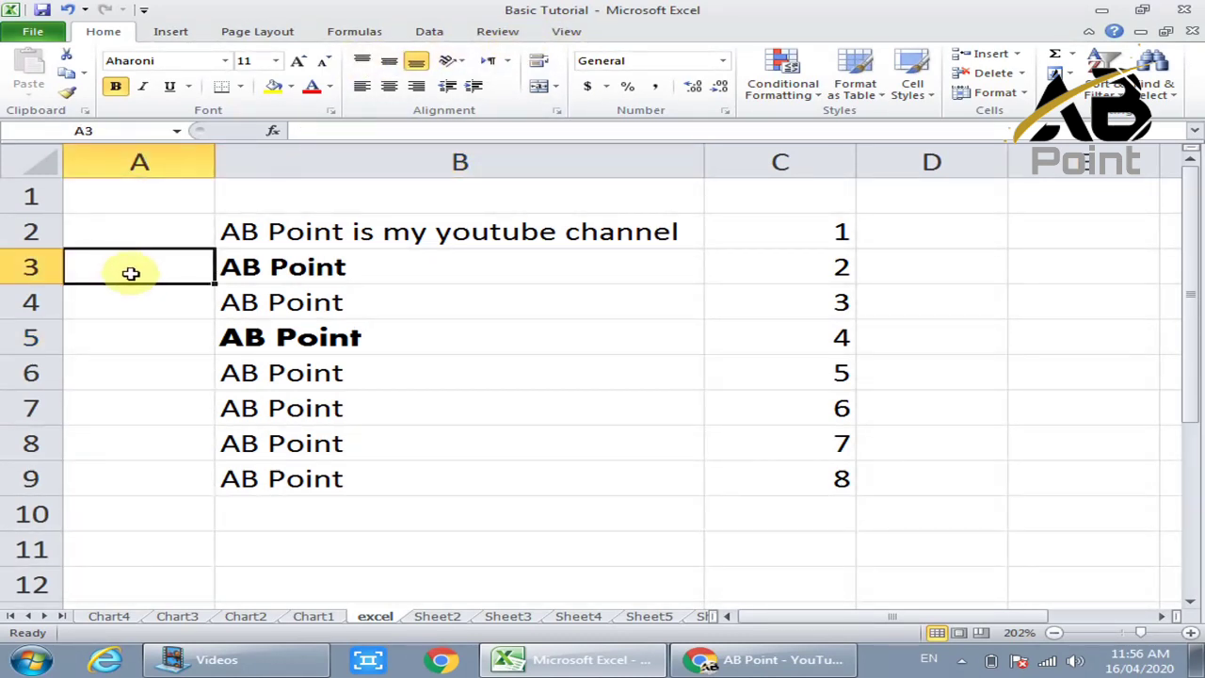
pyautogui.click(112, 298)
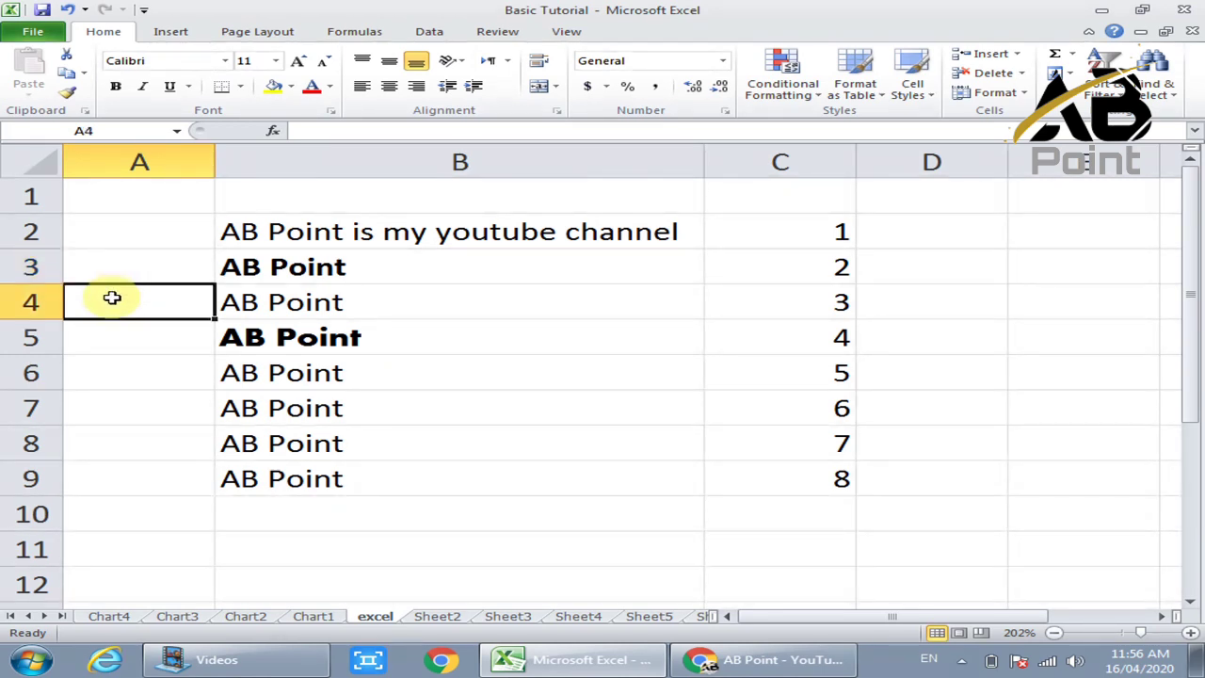
pyautogui.moveTo(112, 298); pyautogui.dragTo(119, 395)
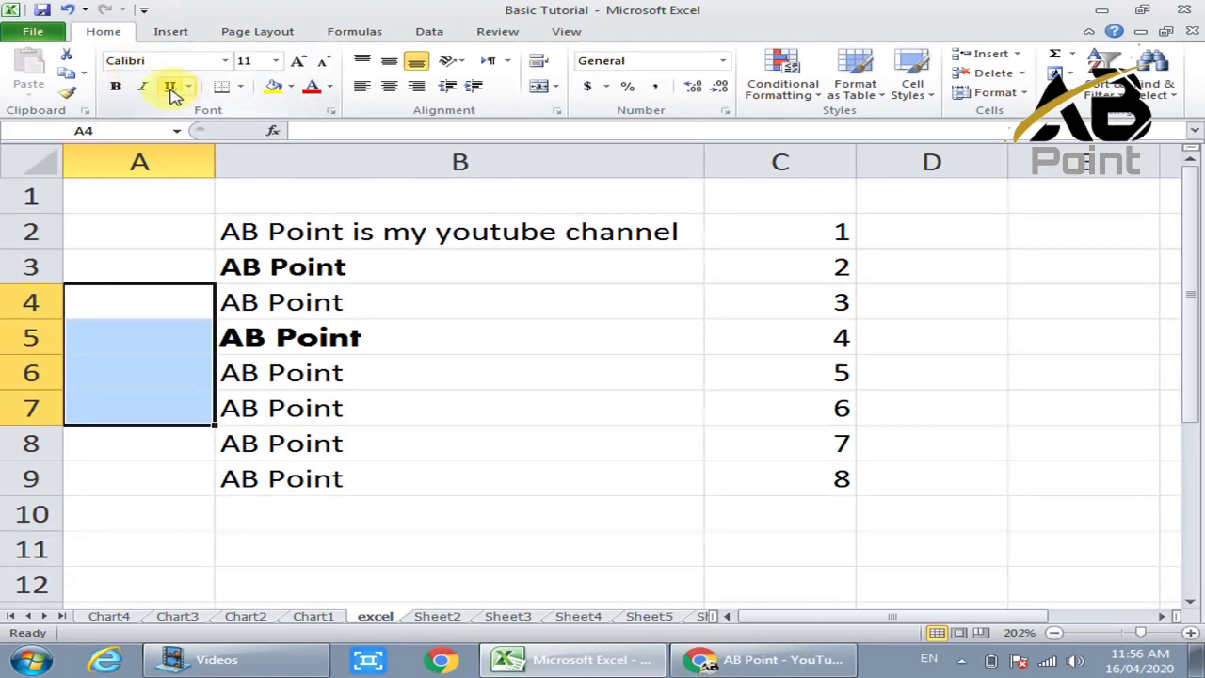
# - View the Insert, Formulas, Data and Review commands in turn, finishing with cell B4 selected
pyautogui.click(173, 32)
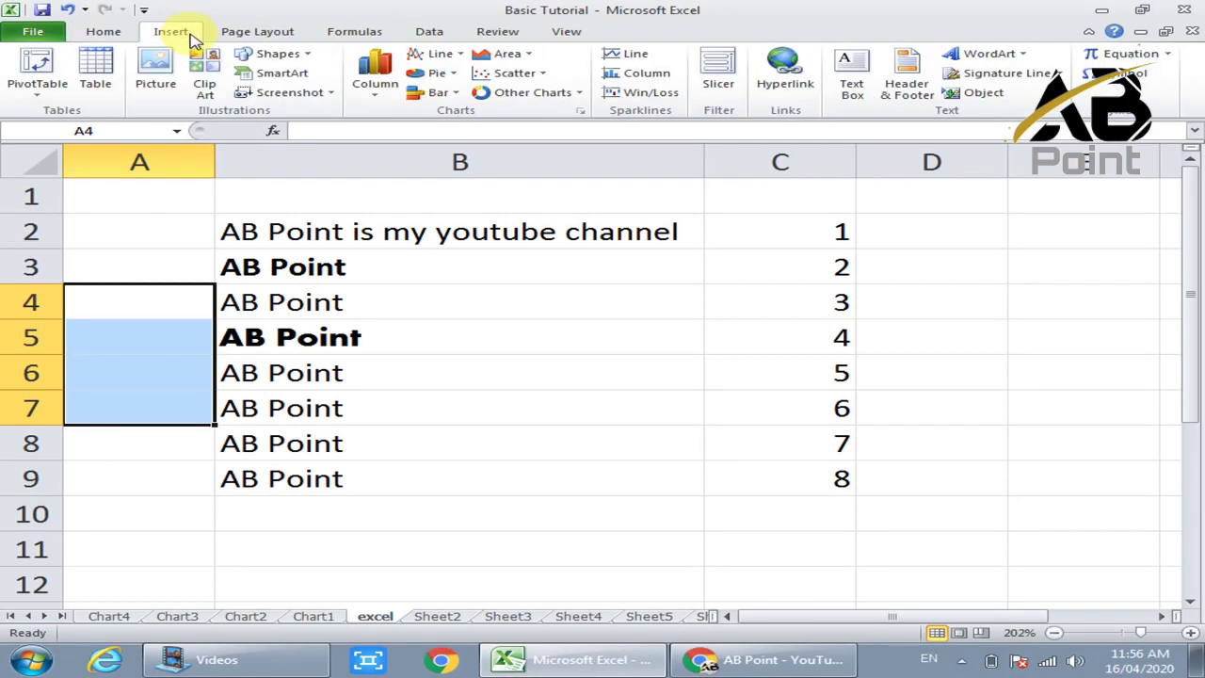
pyautogui.click(371, 41)
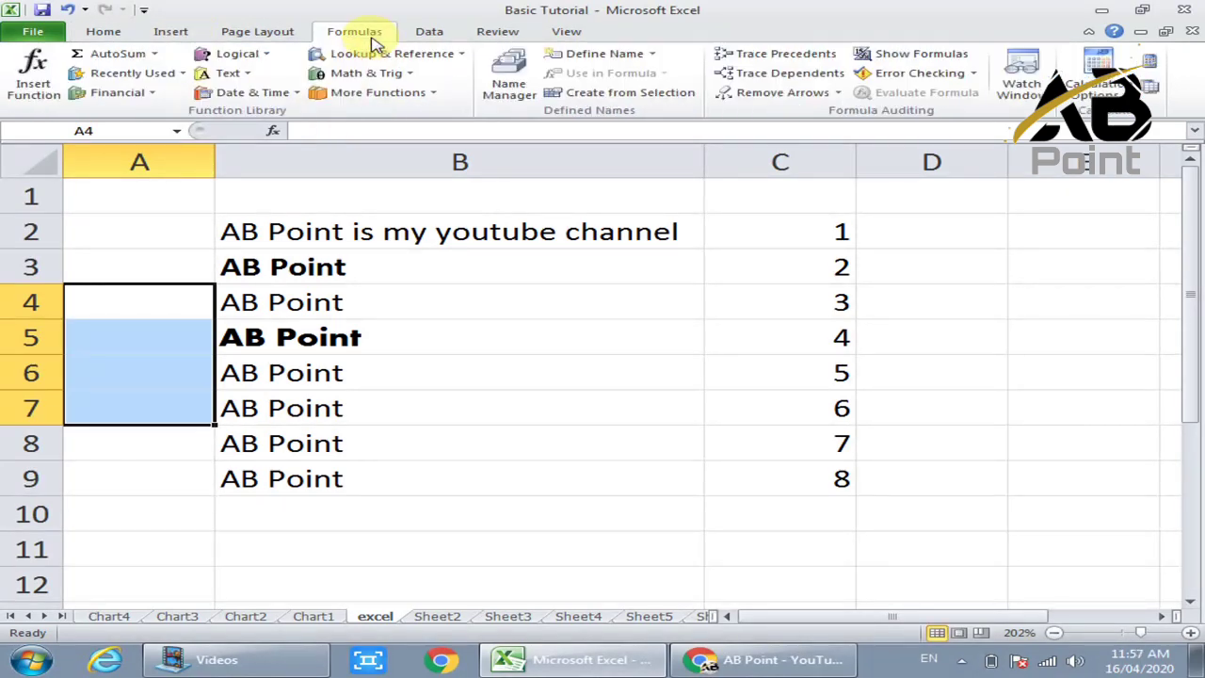
pyautogui.click(431, 32)
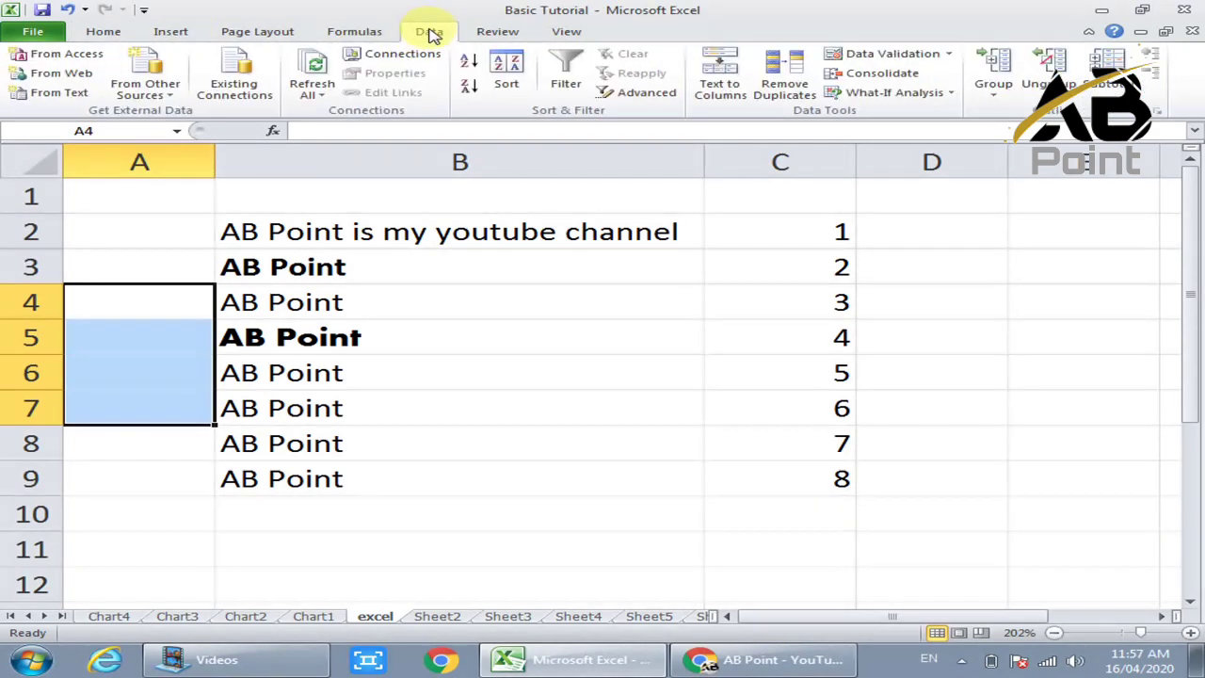
pyautogui.click(478, 34)
pyautogui.click(447, 290)
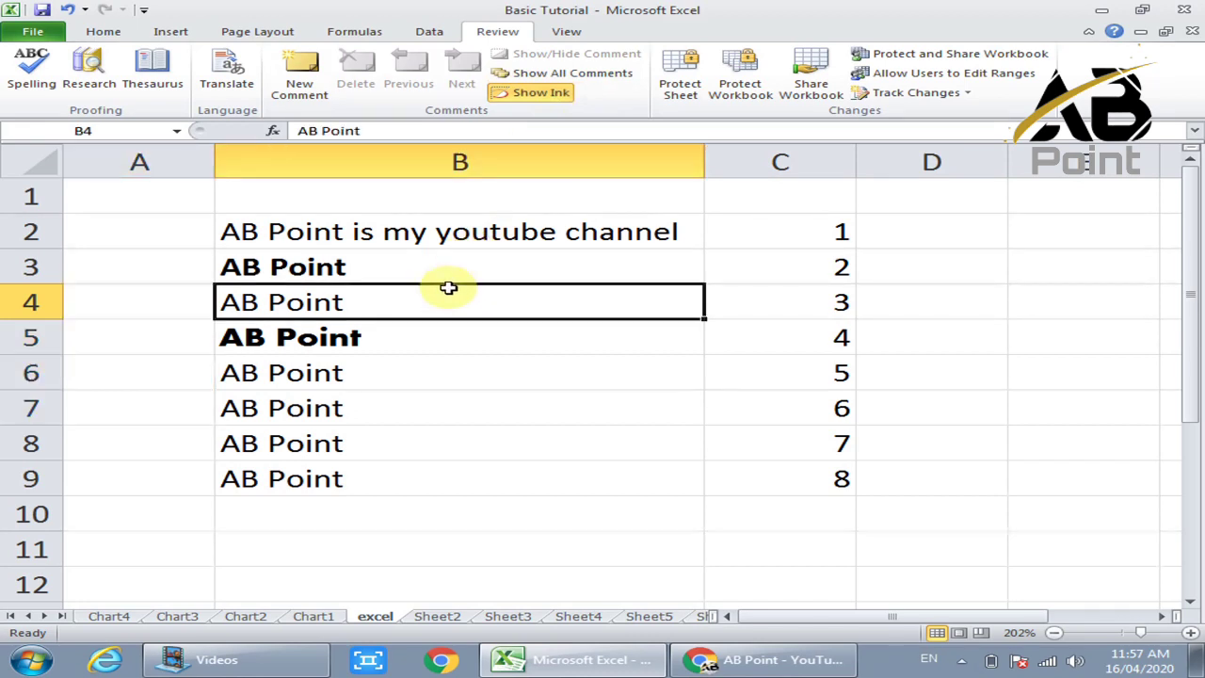
# - Return to the Home commands, select cell A3, and view the options for customizing the ribbon
pyautogui.click(106, 32)
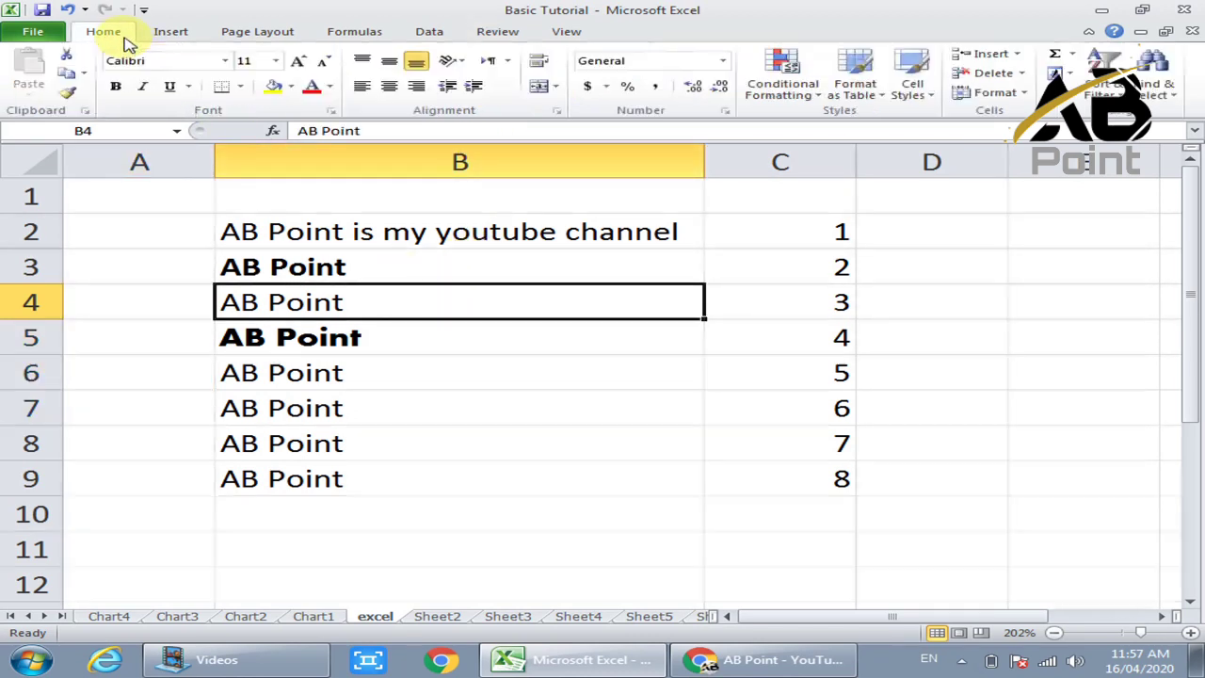
pyautogui.click(104, 278)
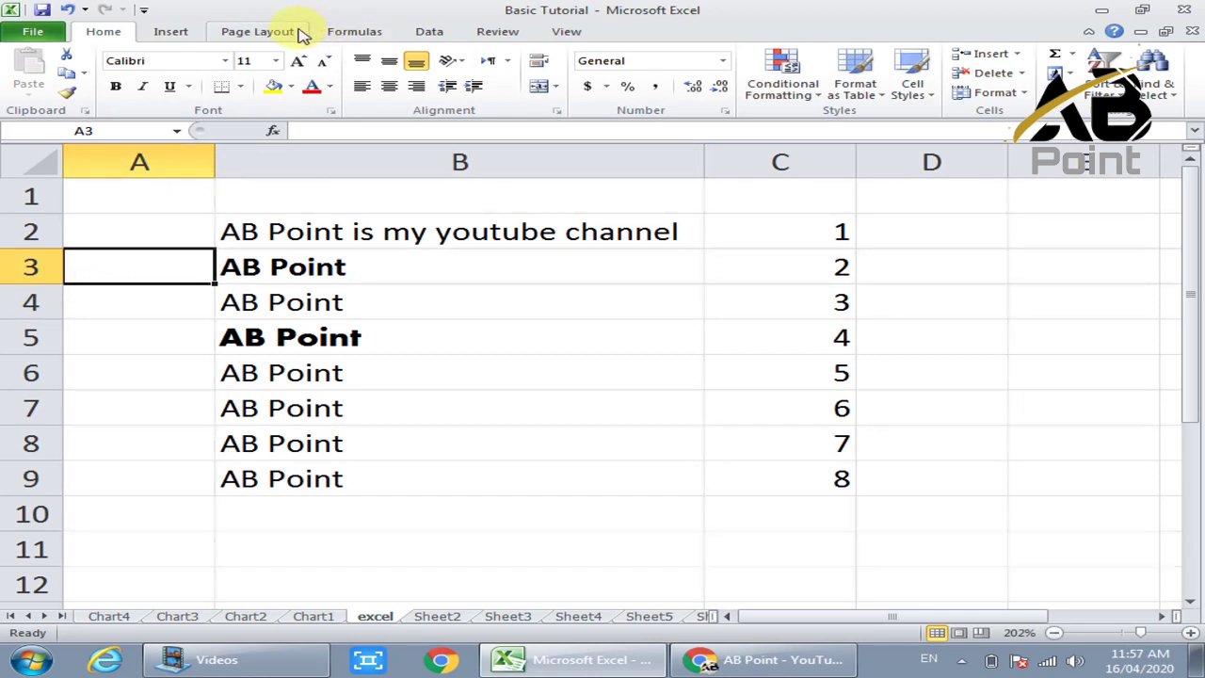
pyautogui.rightClick(122, 33)
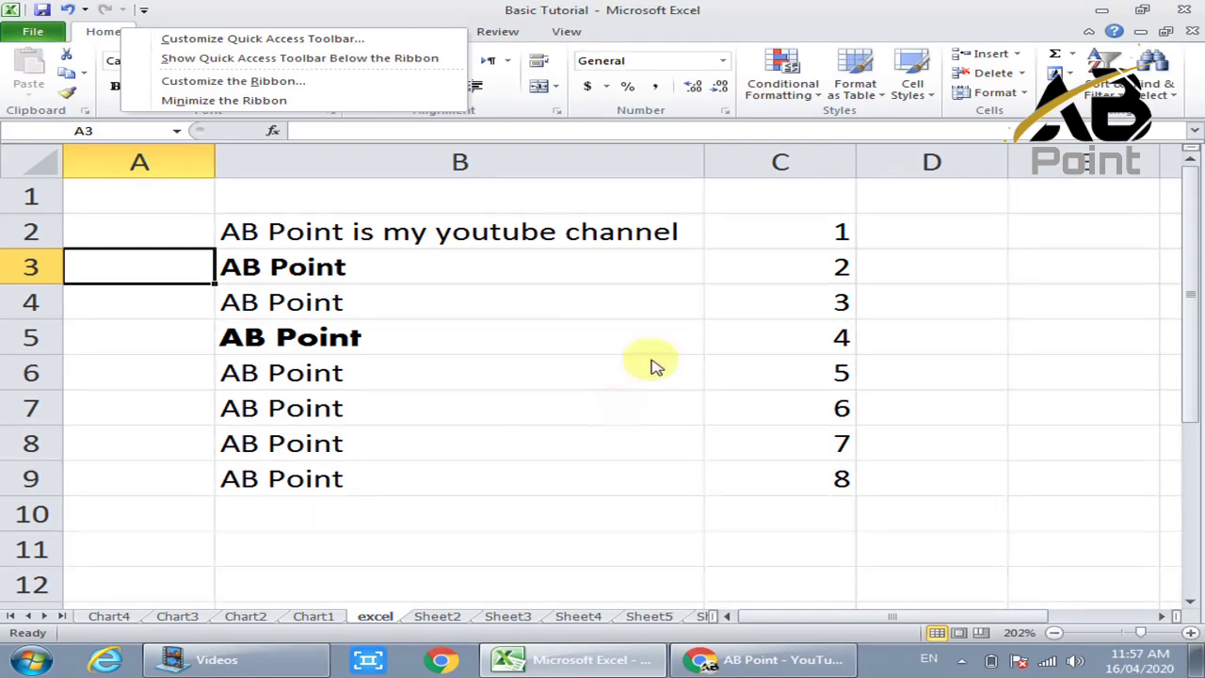
pyautogui.click(1102, 7)
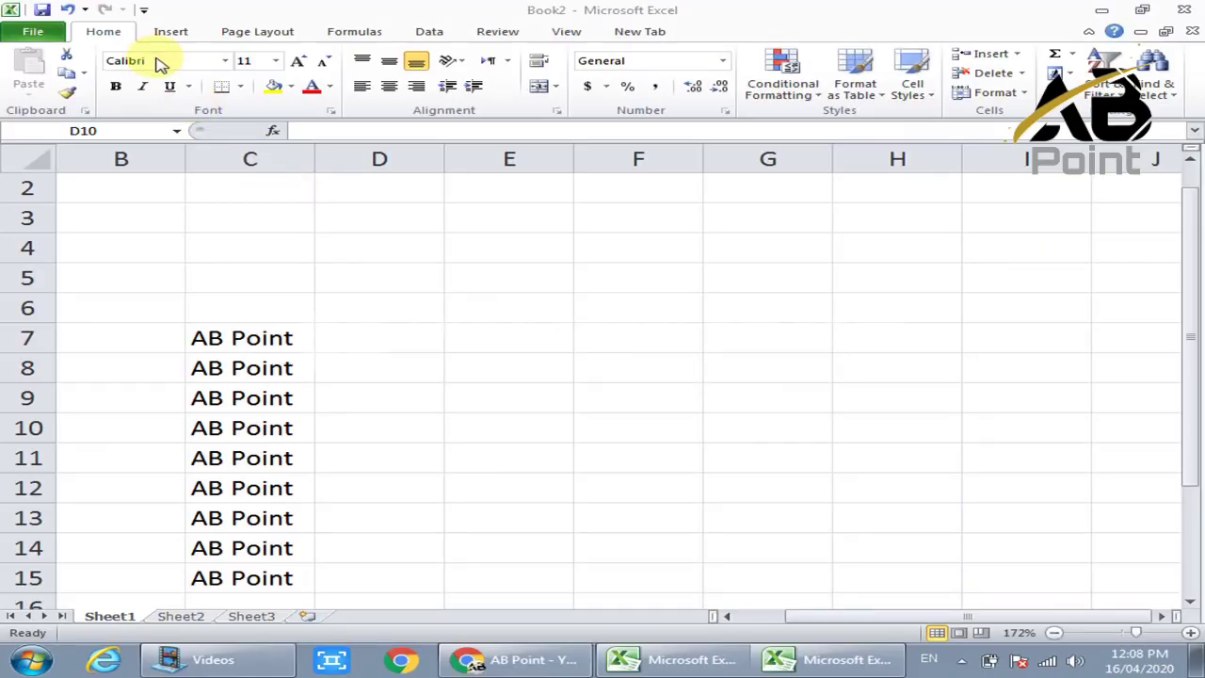
# - Open the ribbon customization and add a new custom tab after Home with an additional new group in it
pyautogui.rightClick(137, 37)
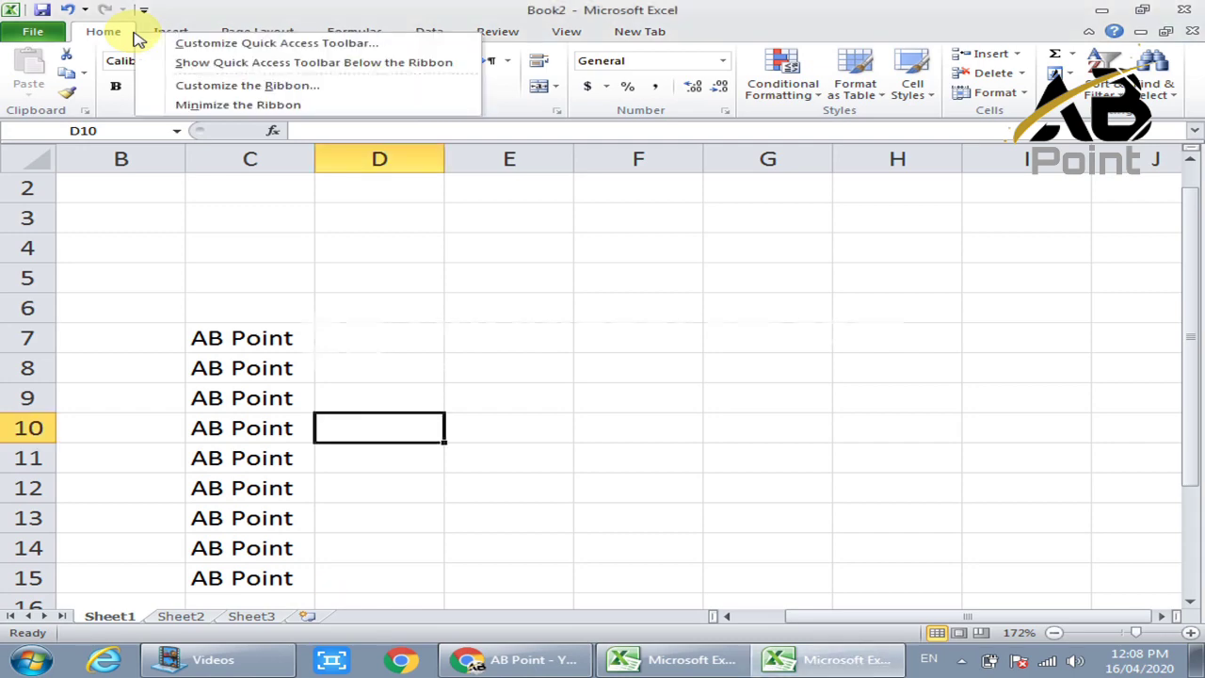
pyautogui.click(193, 92)
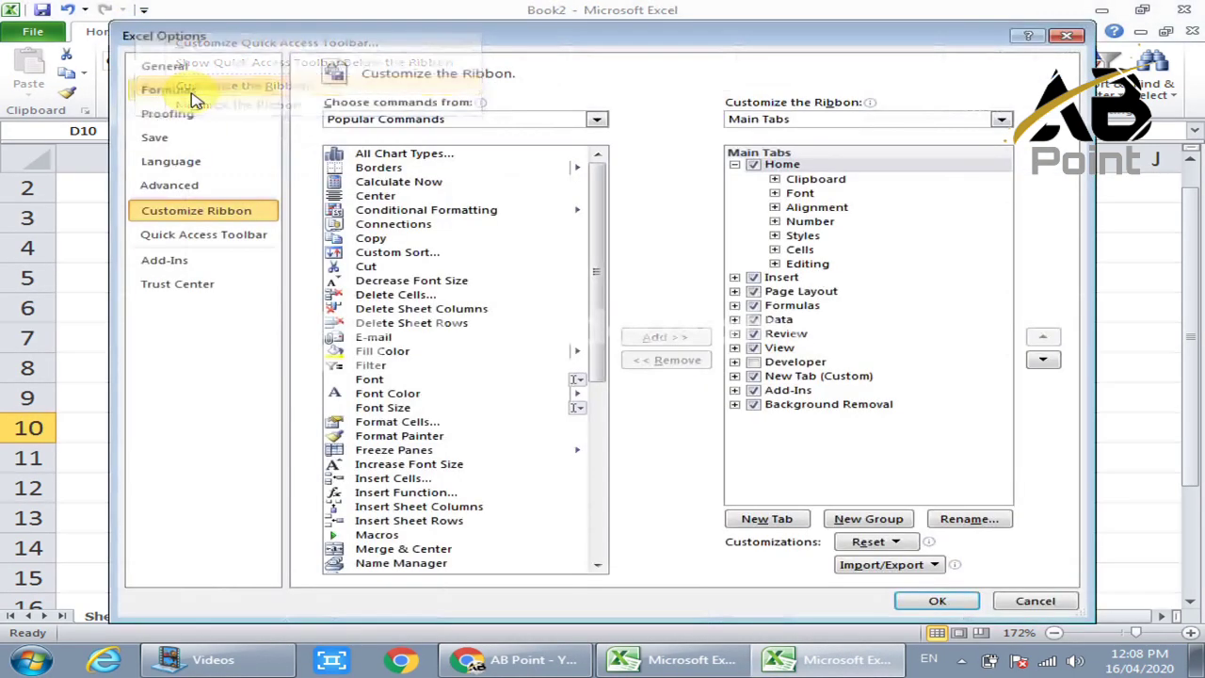
pyautogui.click(774, 519)
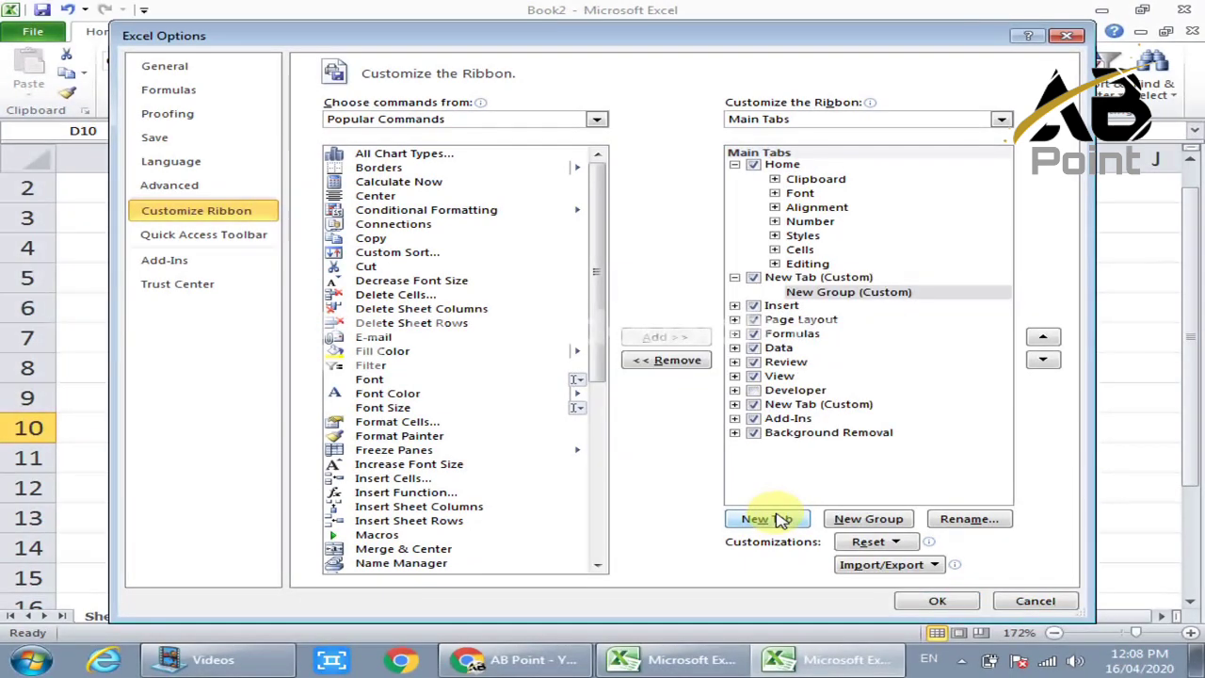
pyautogui.click(835, 521)
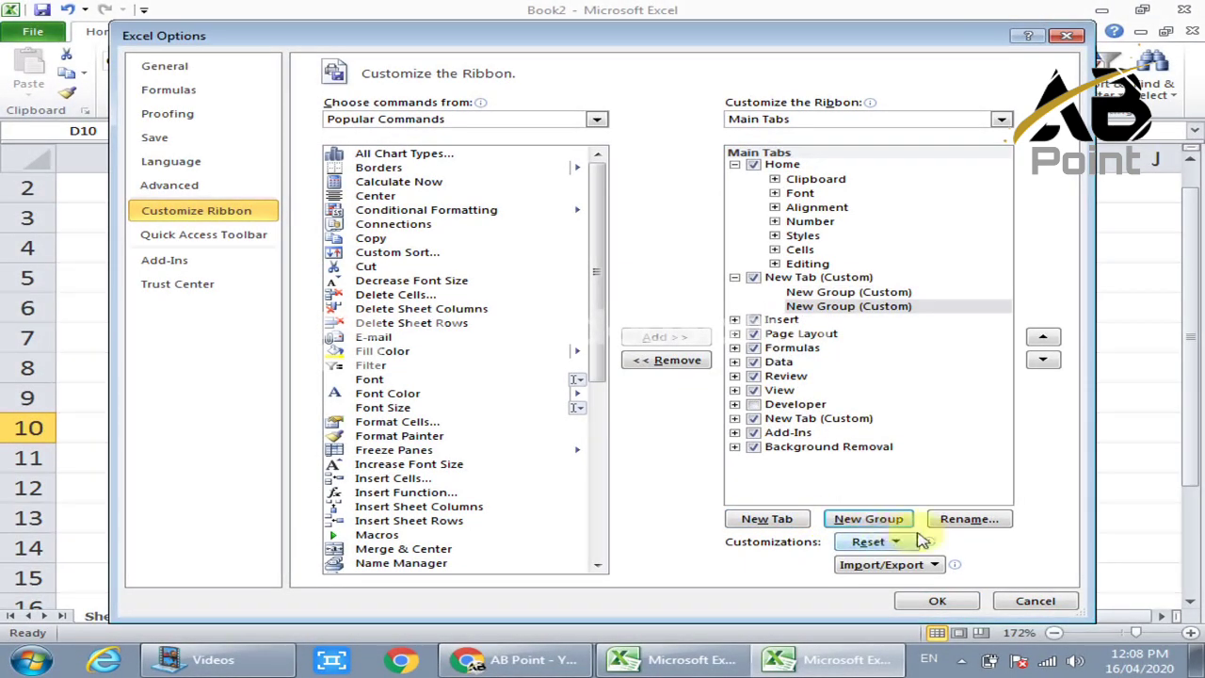
# - Choose a symbol for the second new group, expand the Home tab's Cells group, and discard the ribbon customization
pyautogui.click(946, 522)
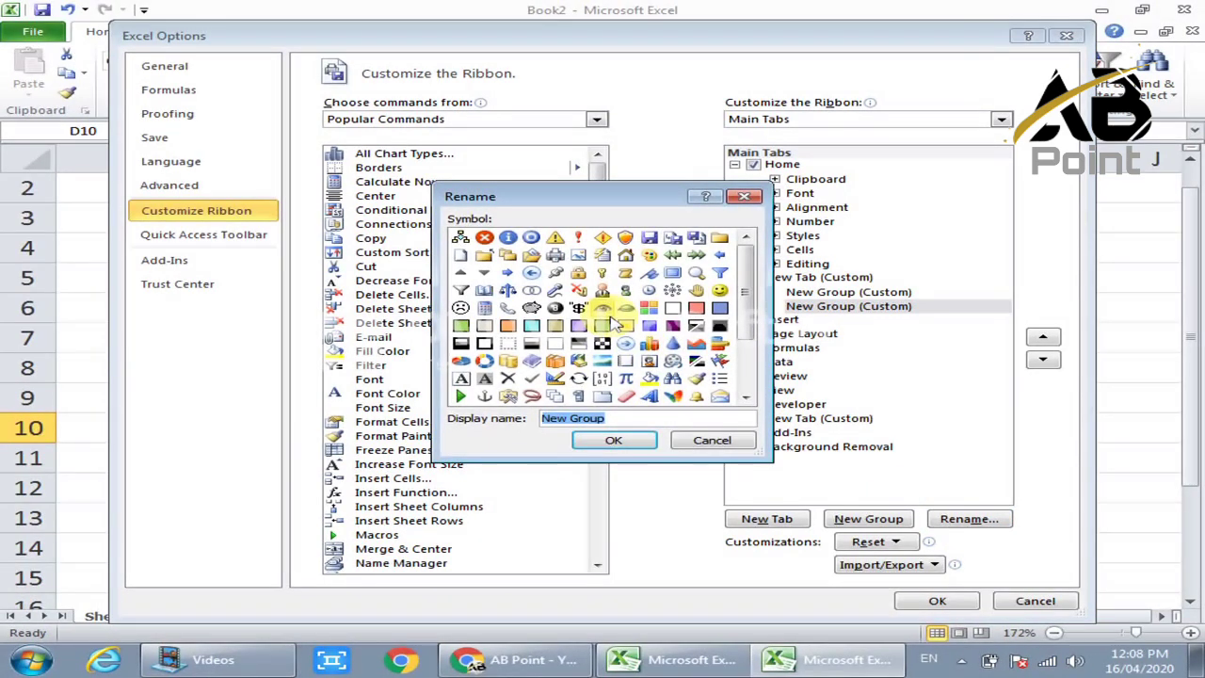
pyautogui.click(603, 308)
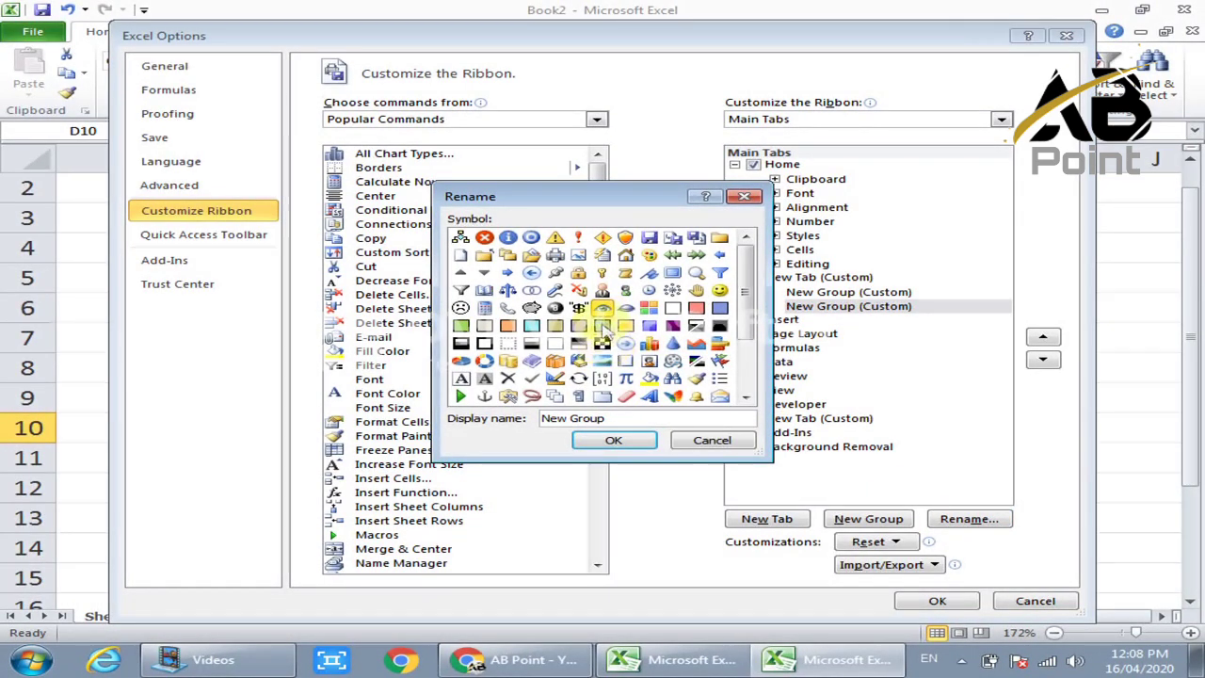
pyautogui.click(612, 440)
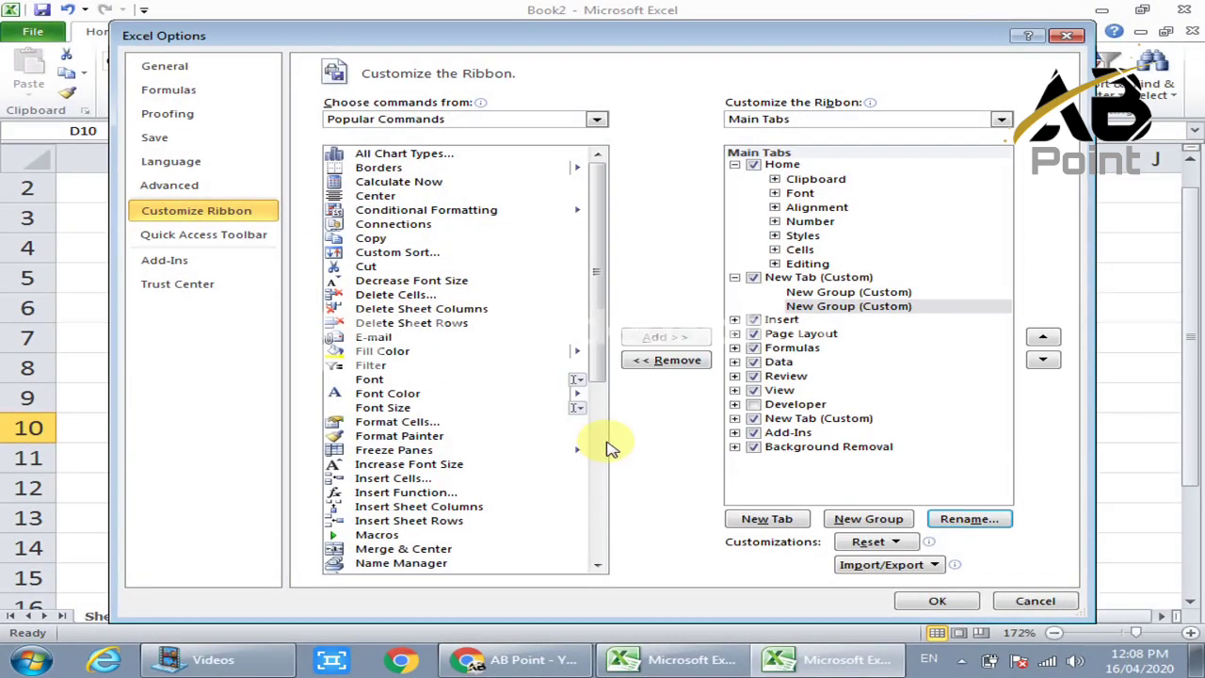
pyautogui.click(816, 294)
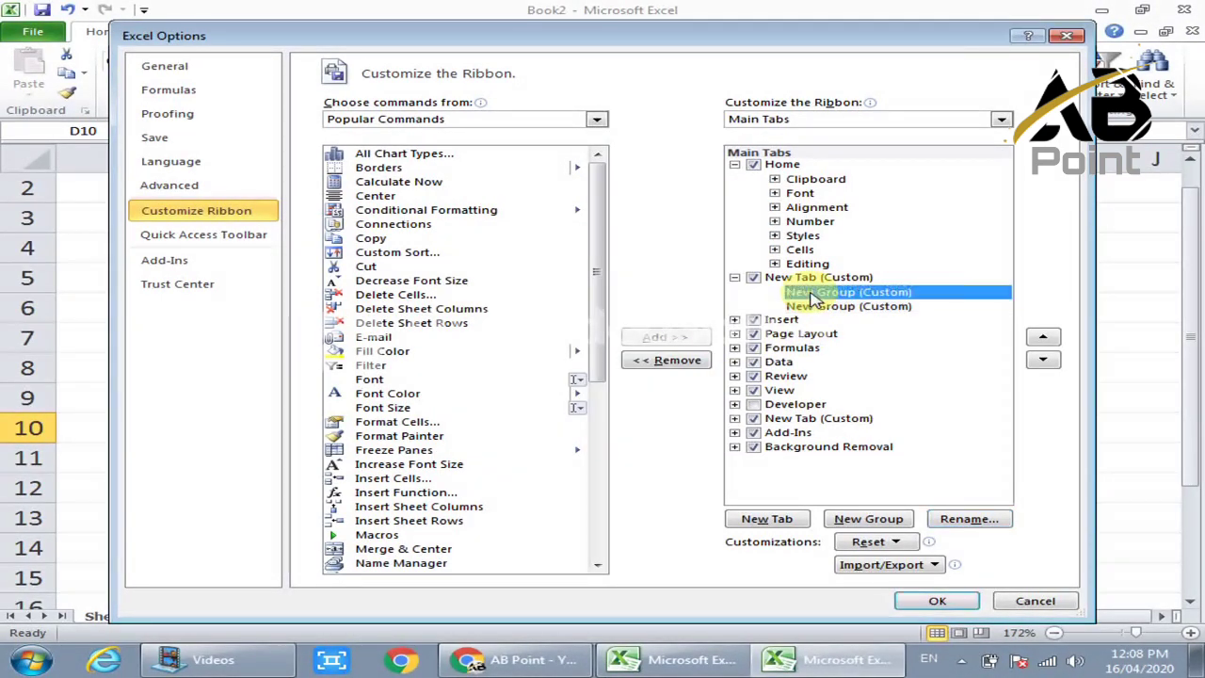
pyautogui.click(775, 250)
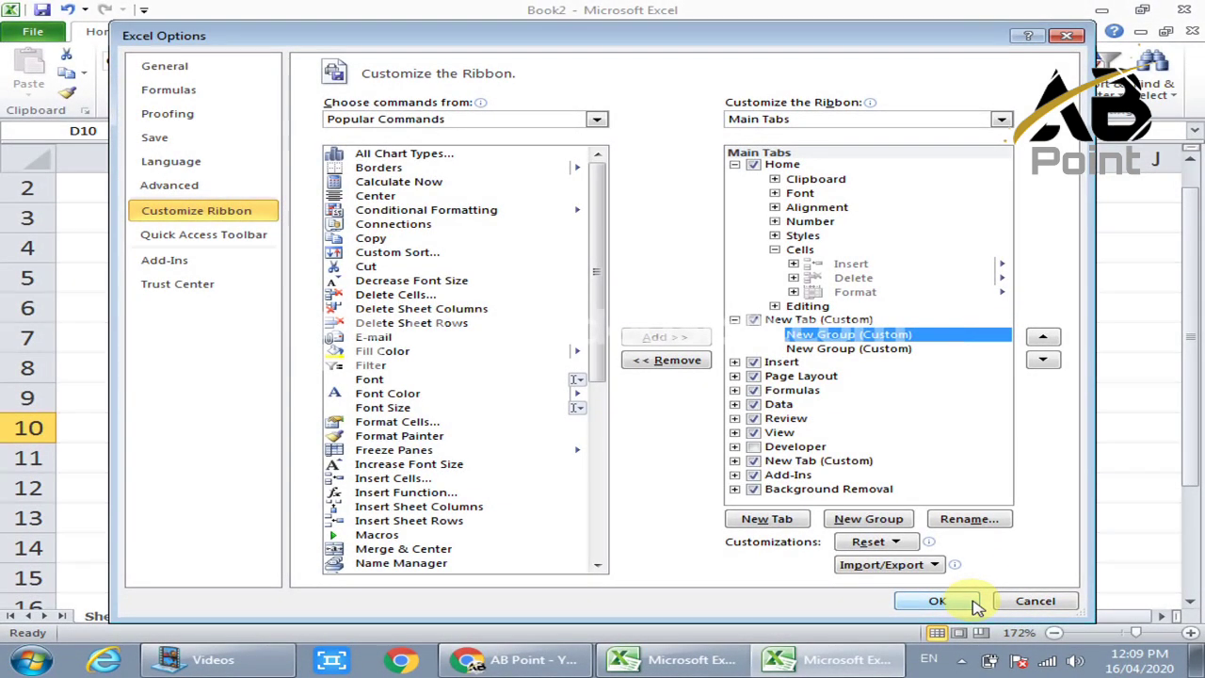
pyautogui.click(1004, 602)
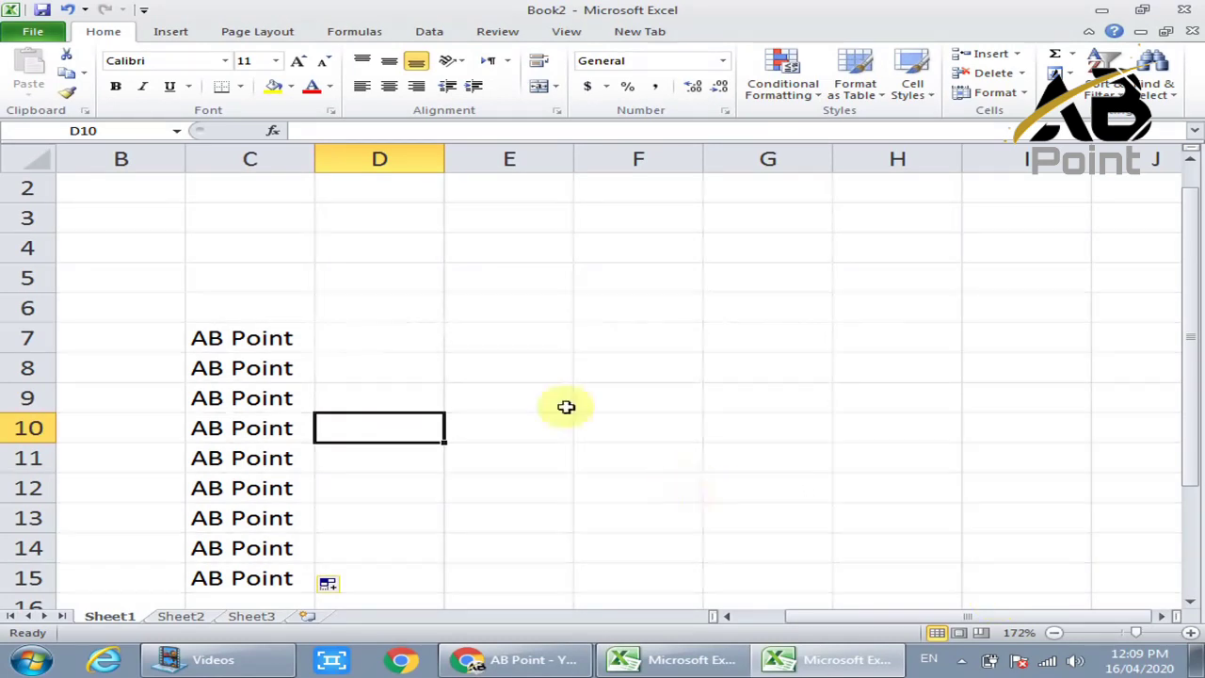
# - Use the ribbon's key tips to show the Page Layout commands and the View commands, finishing with cell F4 selected
pyautogui.click(479, 354)
pyautogui.click(400, 317)
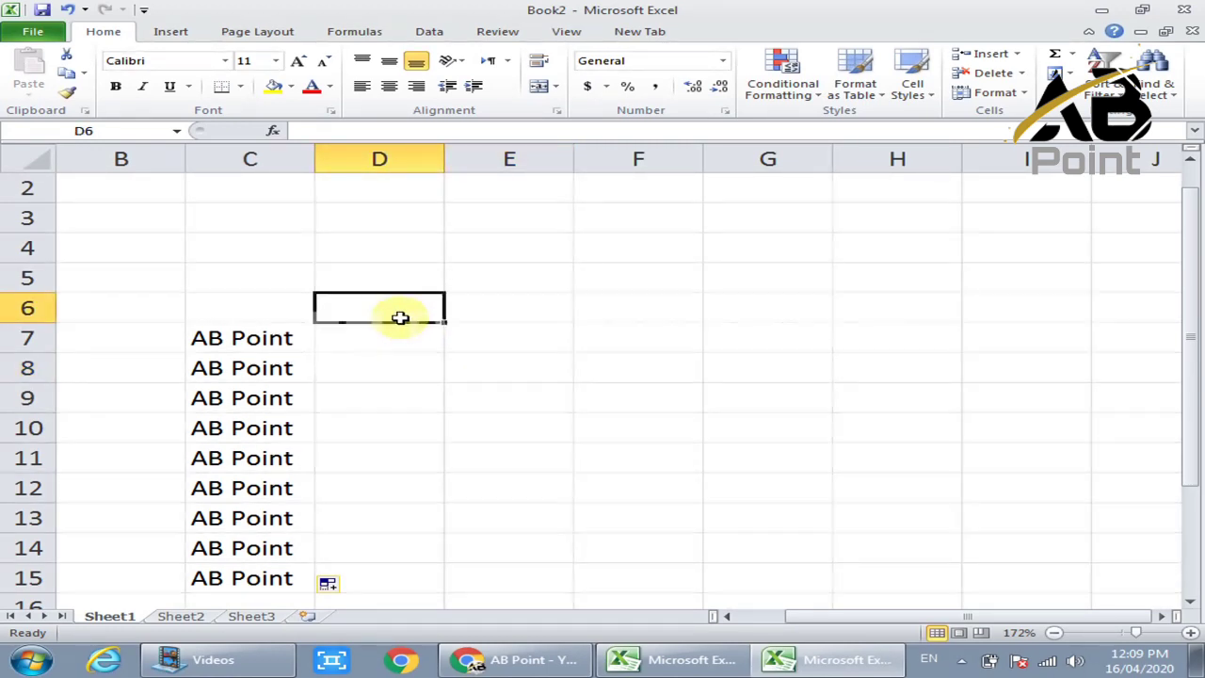
pyautogui.press('alt')
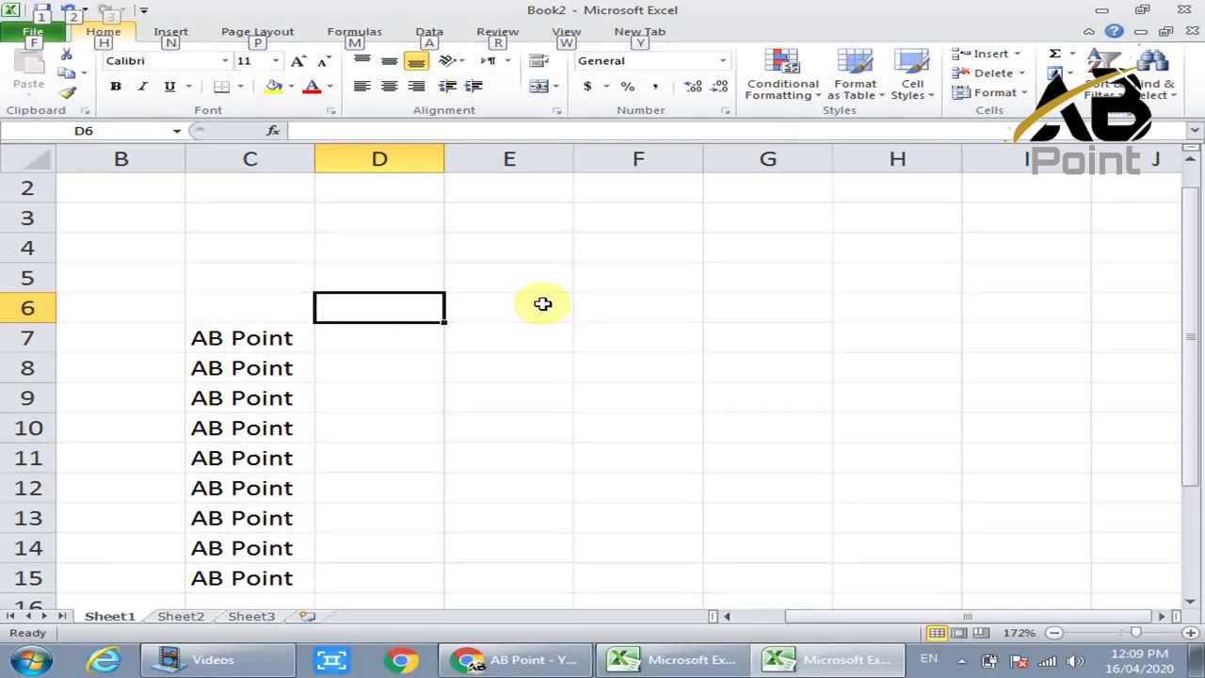
pyautogui.press('p')
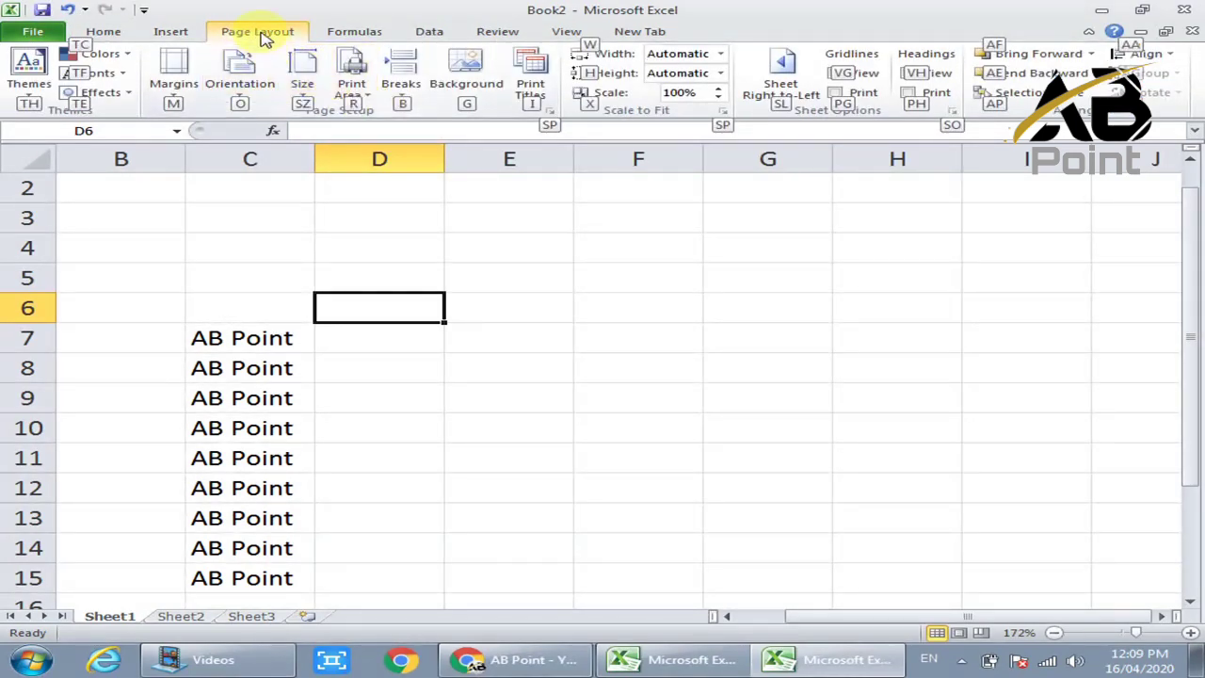
pyautogui.click(476, 281)
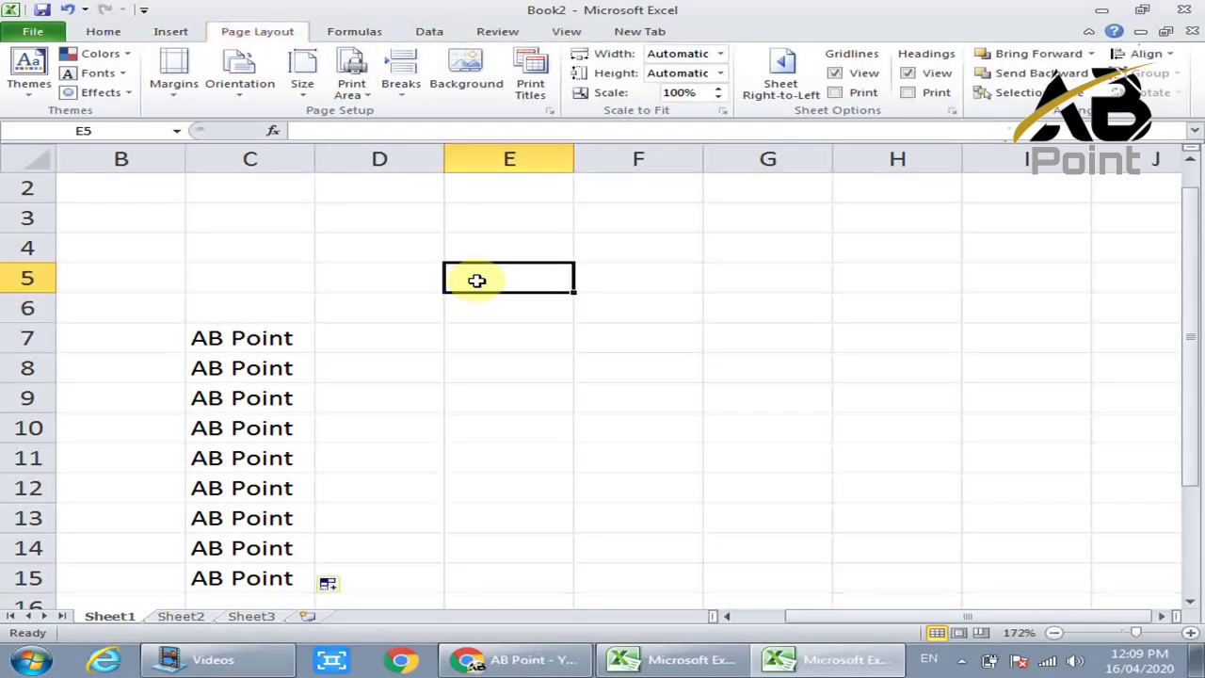
pyautogui.press('alt')
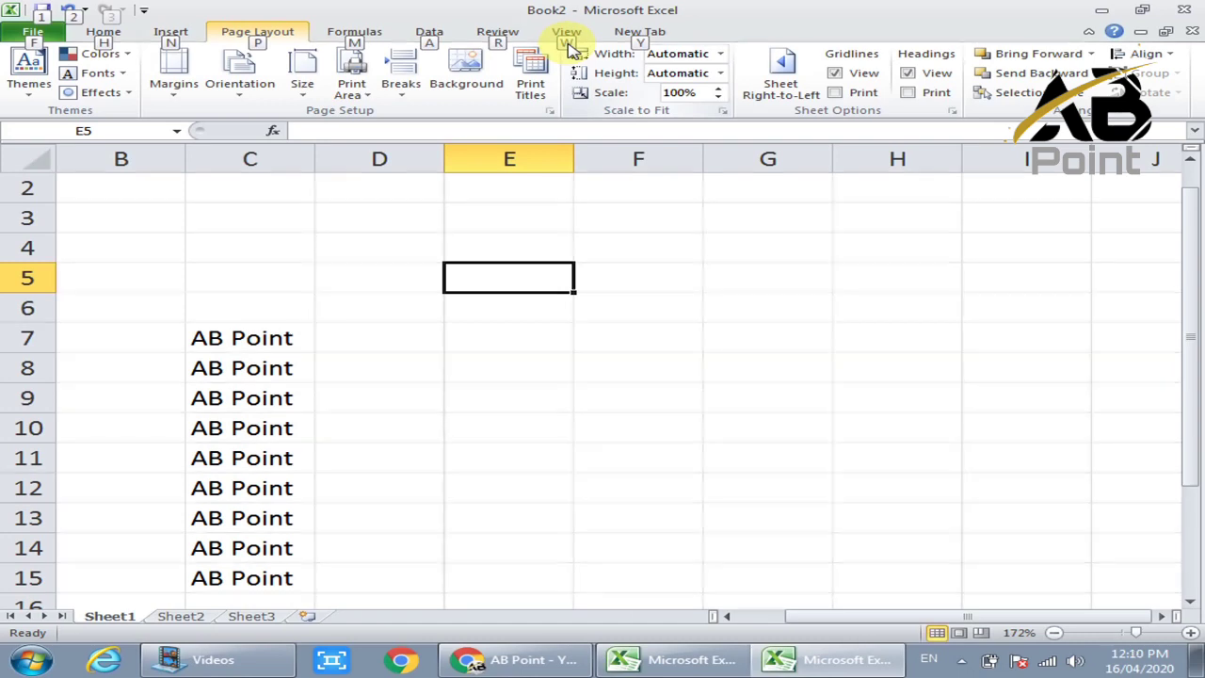
pyautogui.press('w')
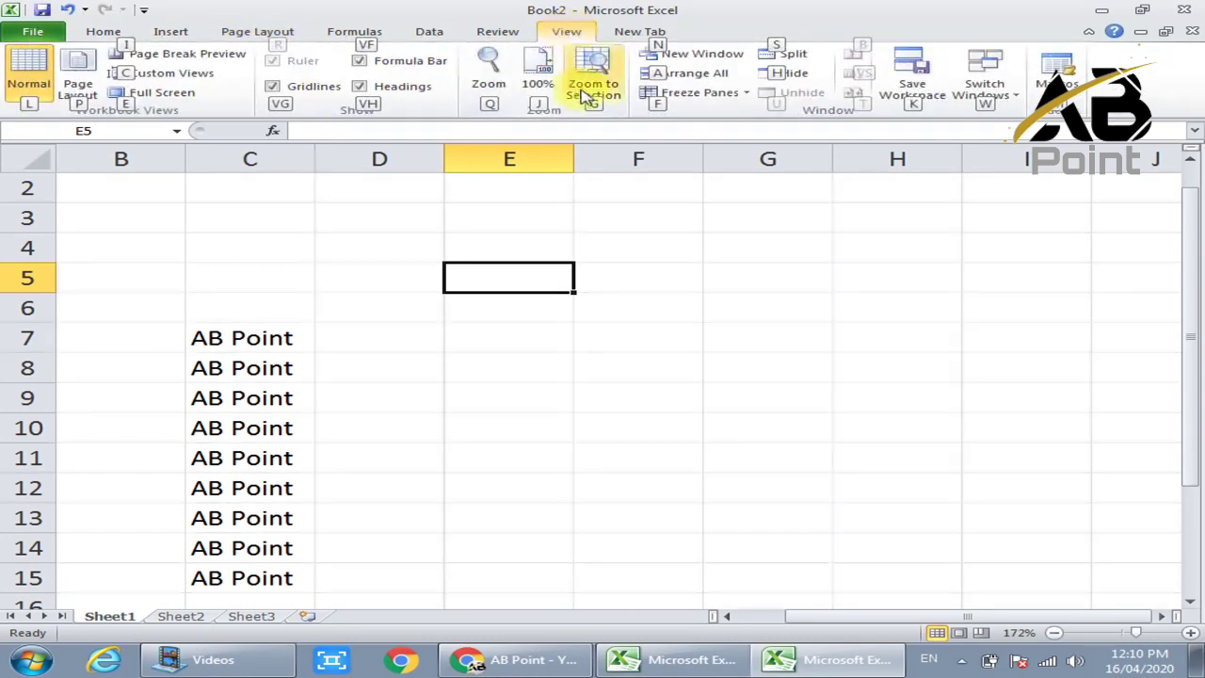
pyautogui.click(605, 237)
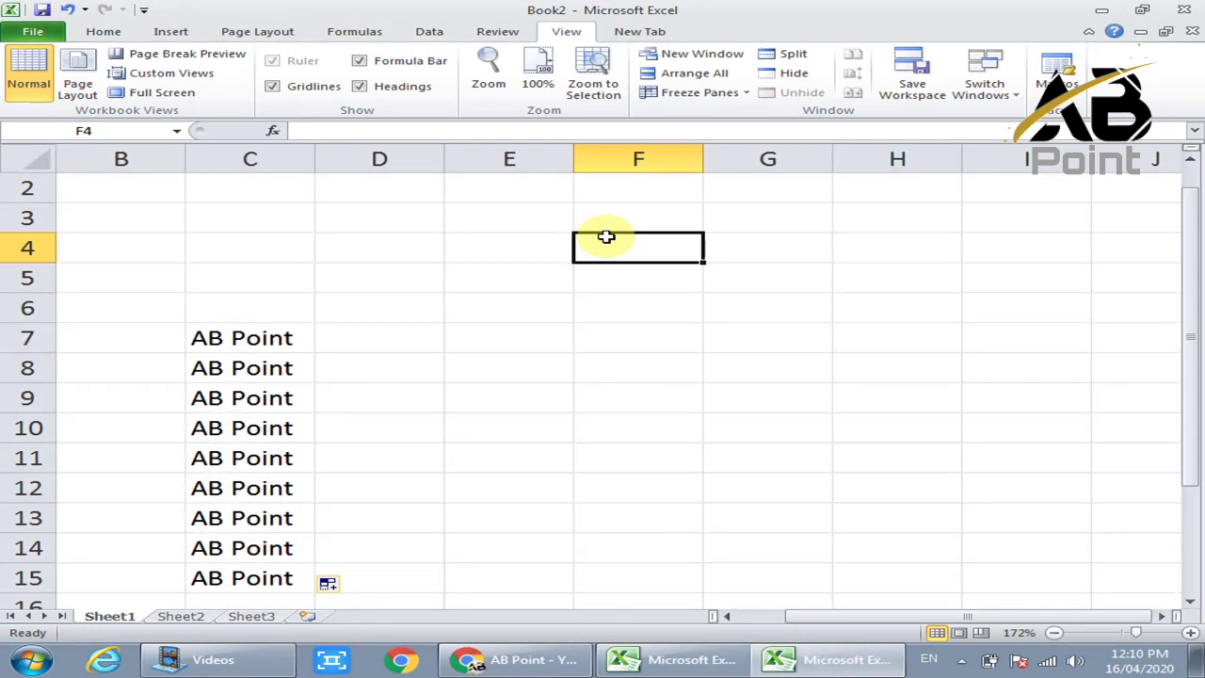
# - Select cells D7, C7 and D11 in turn, and scroll the sheet back to column A and down to row 3
pyautogui.click(371, 339)
pyautogui.click(296, 350)
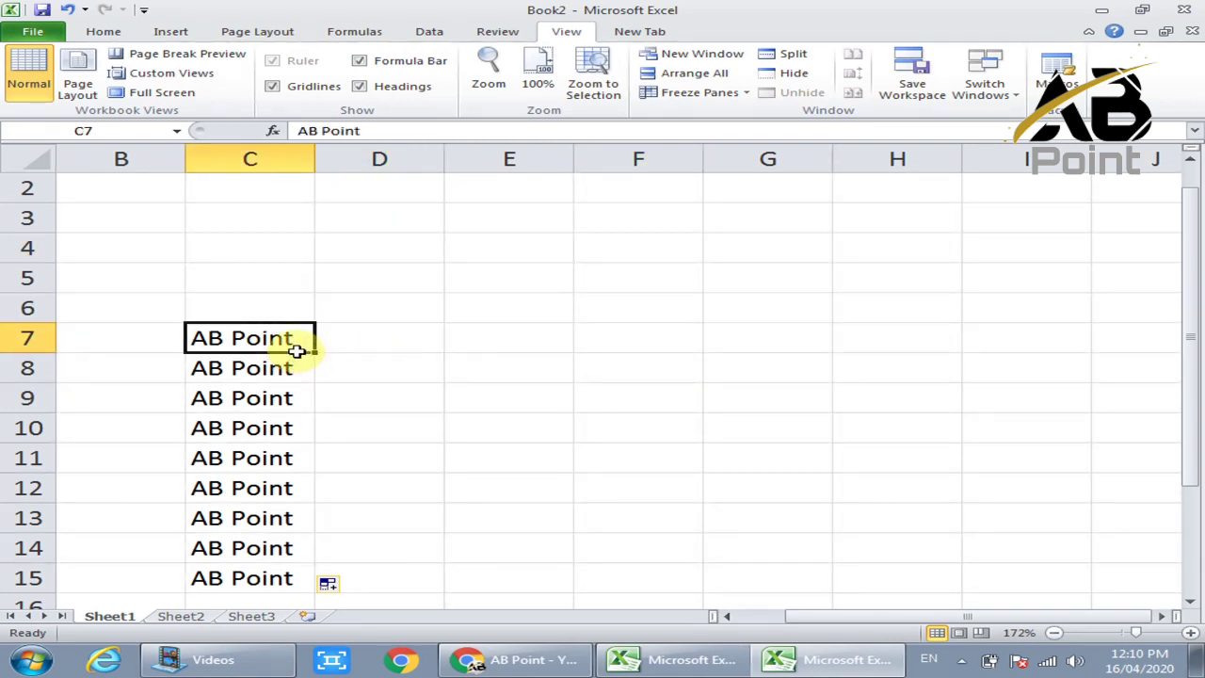
pyautogui.click(373, 443)
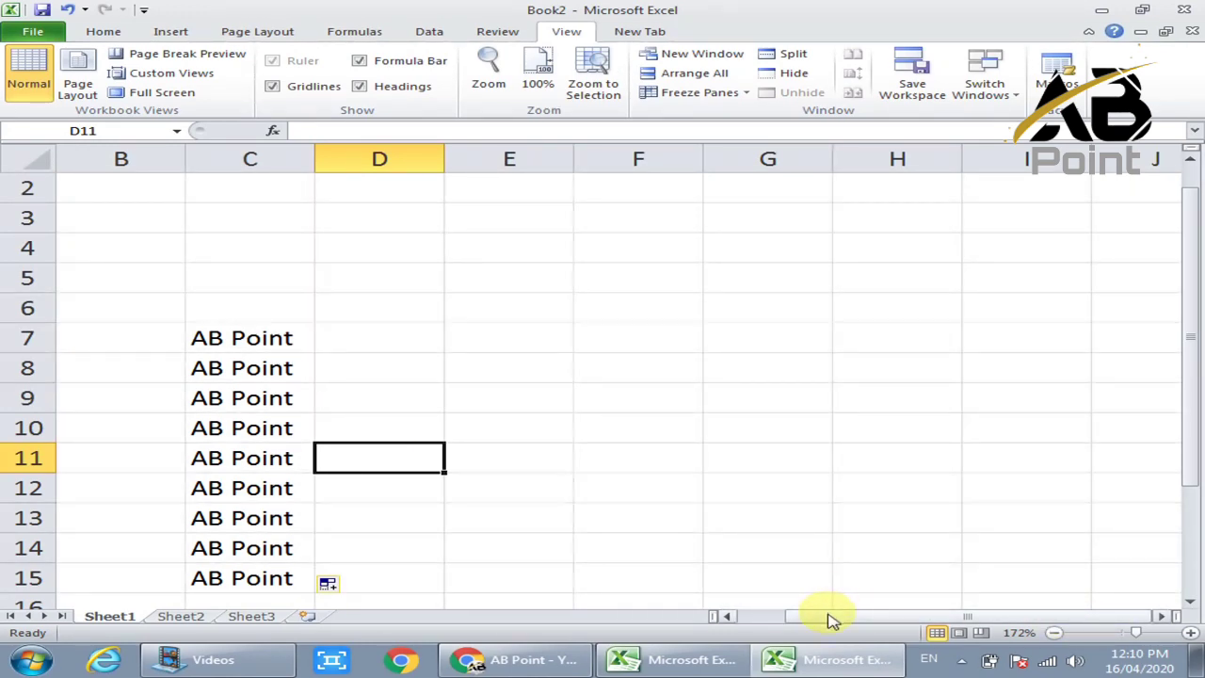
pyautogui.moveTo(829, 619); pyautogui.dragTo(788, 621)
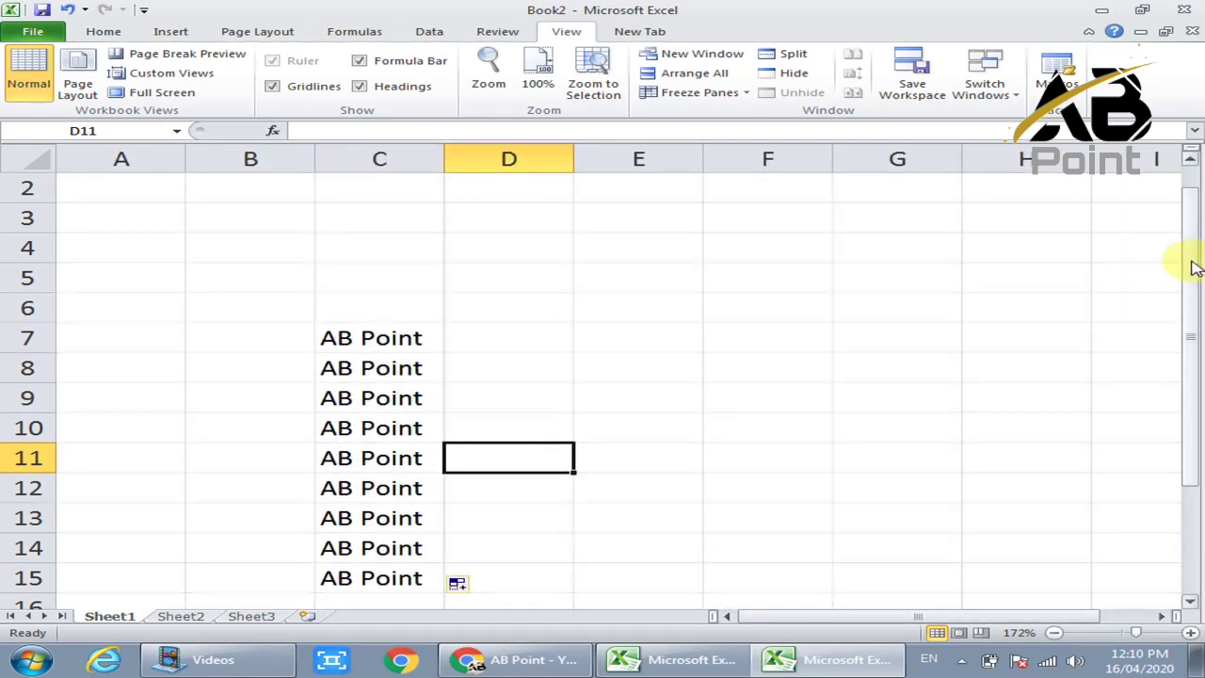
pyautogui.moveTo(1192, 261)
pyautogui.mouseDown()
pyautogui.moveTo(1193, 238)
pyautogui.moveTo(1196, 280)
pyautogui.mouseUp()
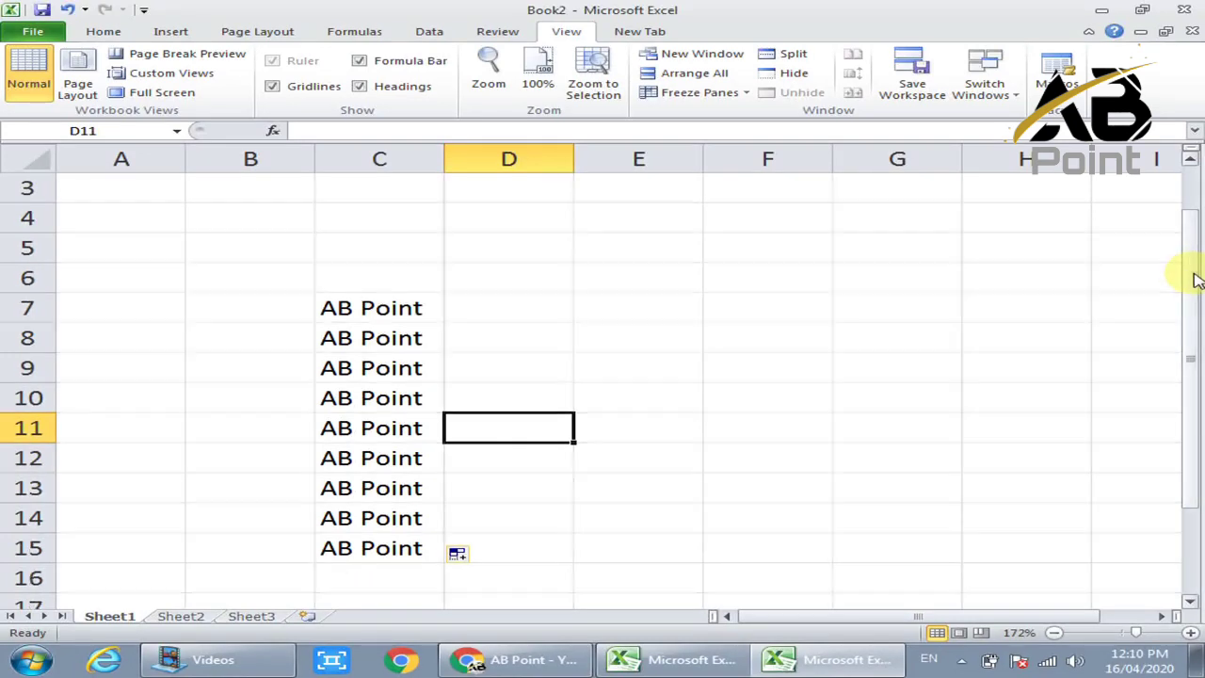
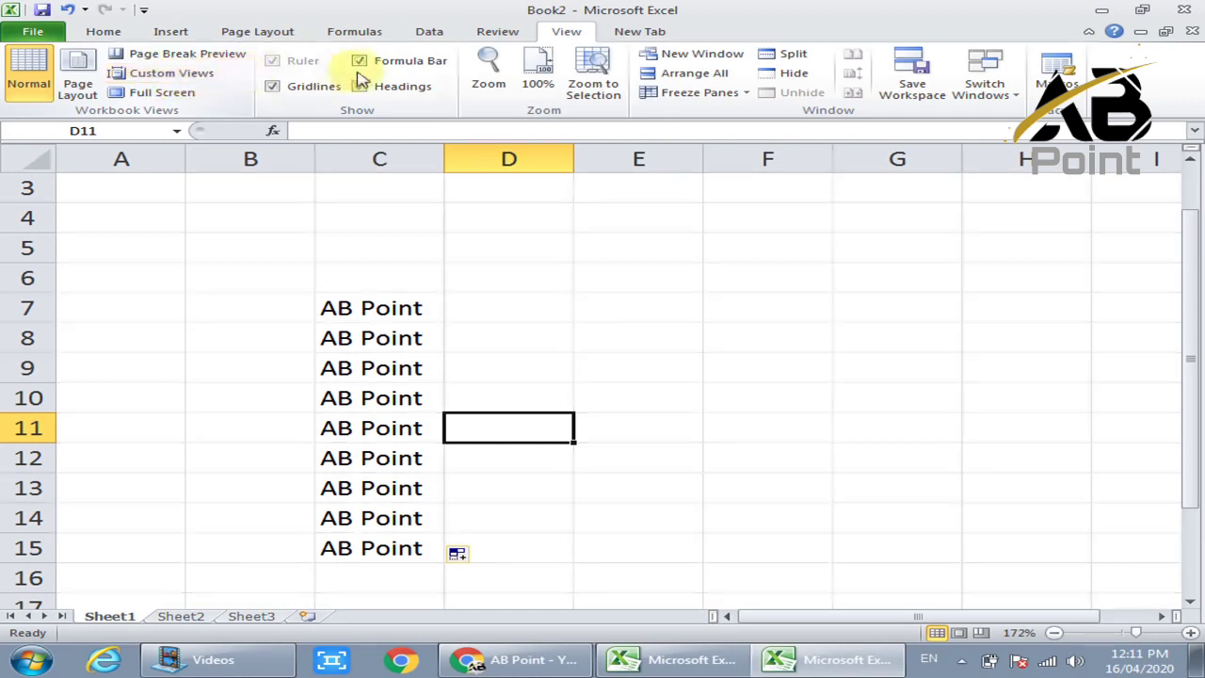
# - Show the Page Layout commands, place the cursor in the formula bar for cell B4, and leave it by selecting cell B8
pyautogui.click(263, 31)
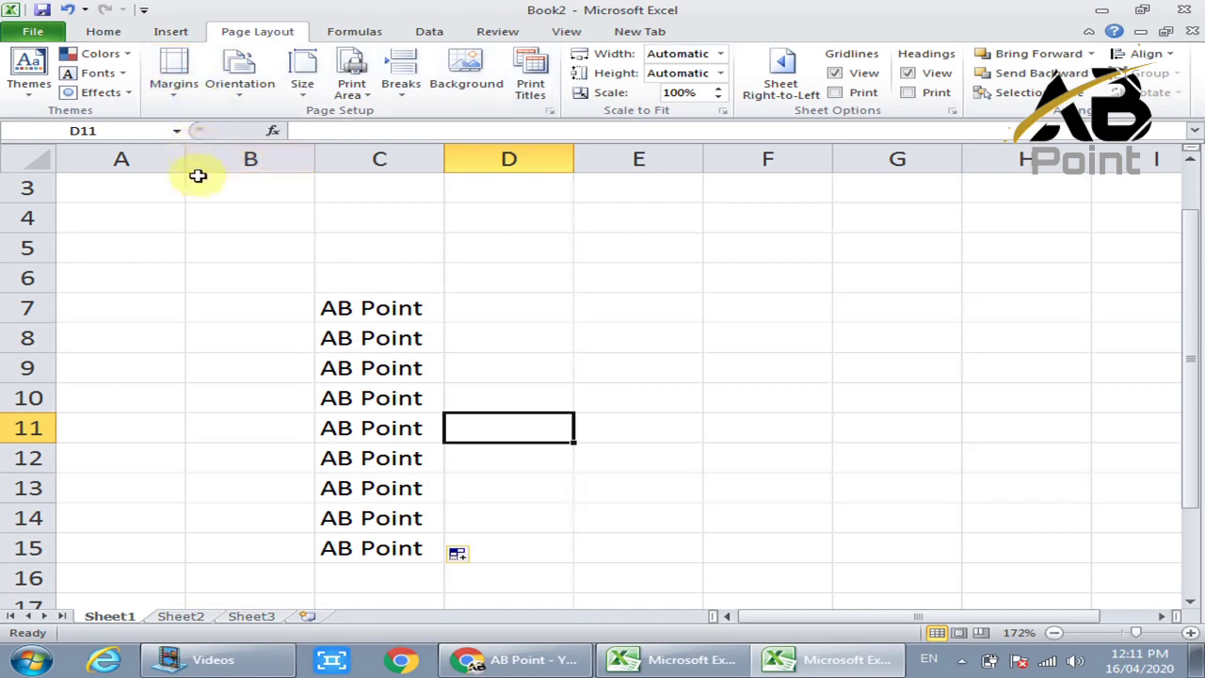
pyautogui.click(195, 213)
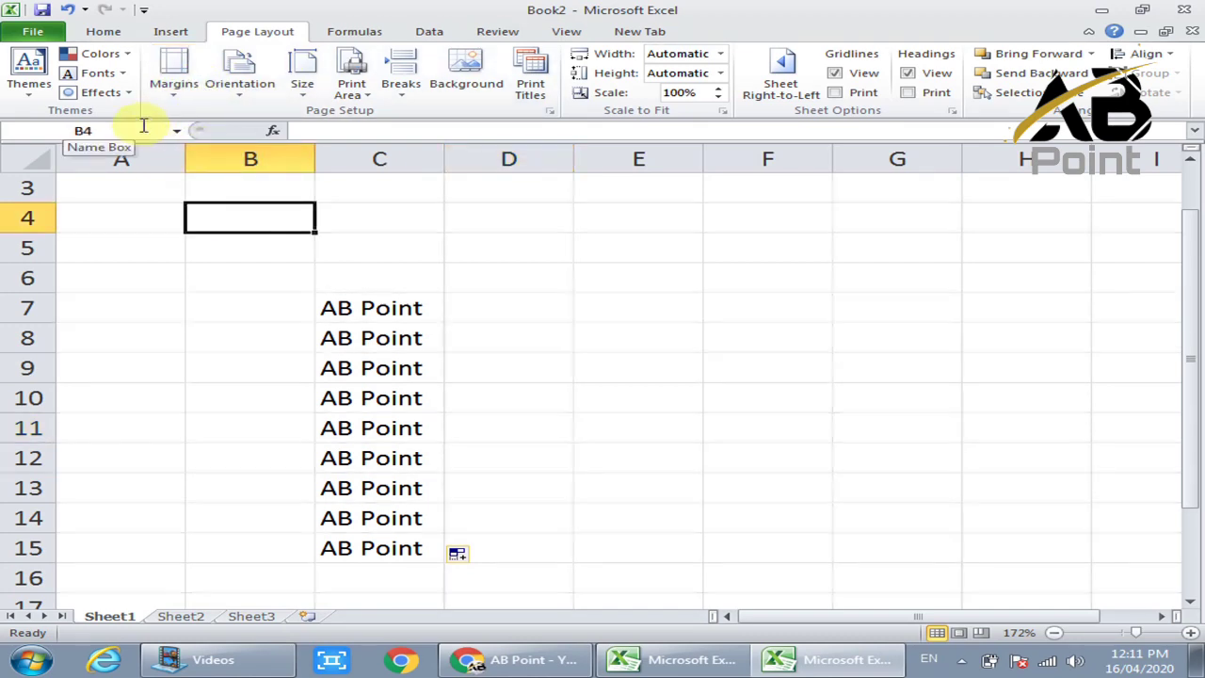
pyautogui.click(363, 130)
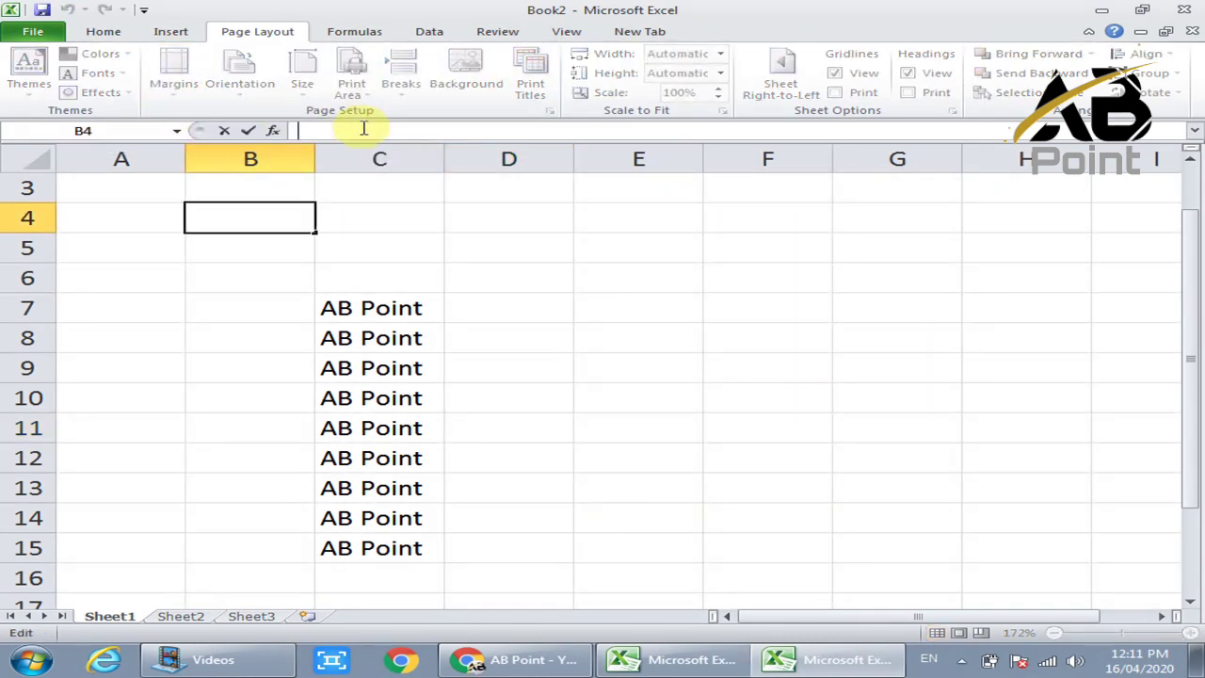
pyautogui.click(203, 334)
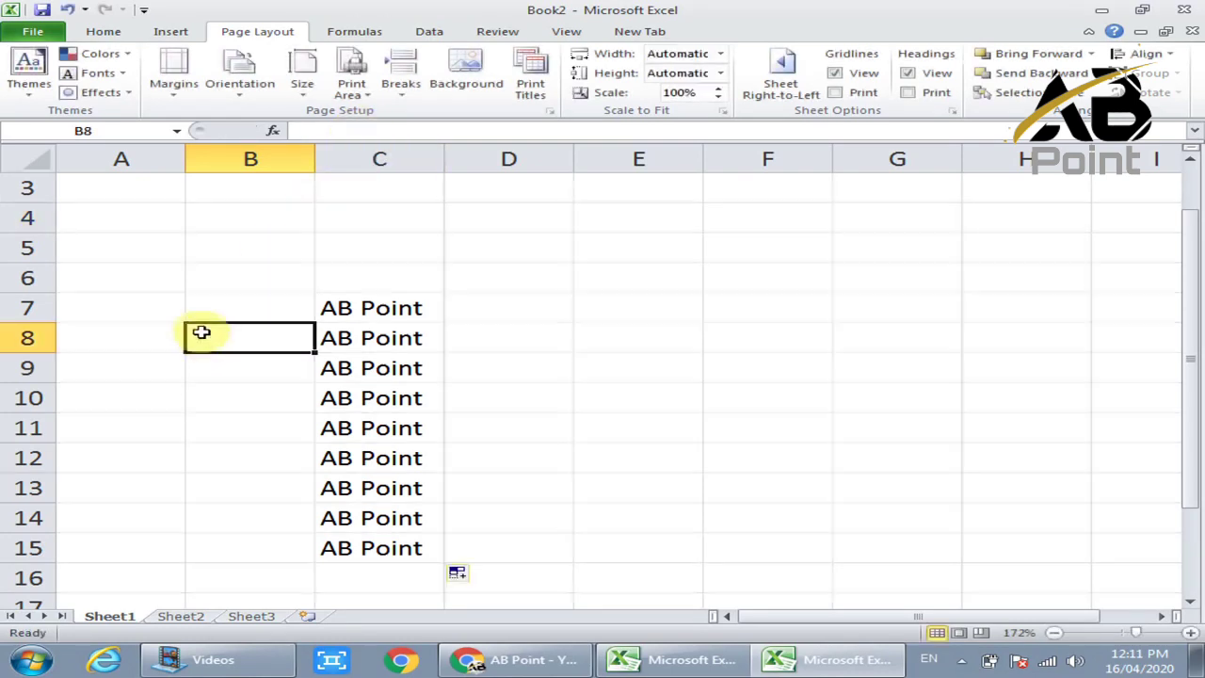
# - Select the entire columns A, B and C one after another, followed by the entire rows 4 and 5
pyautogui.click(152, 149)
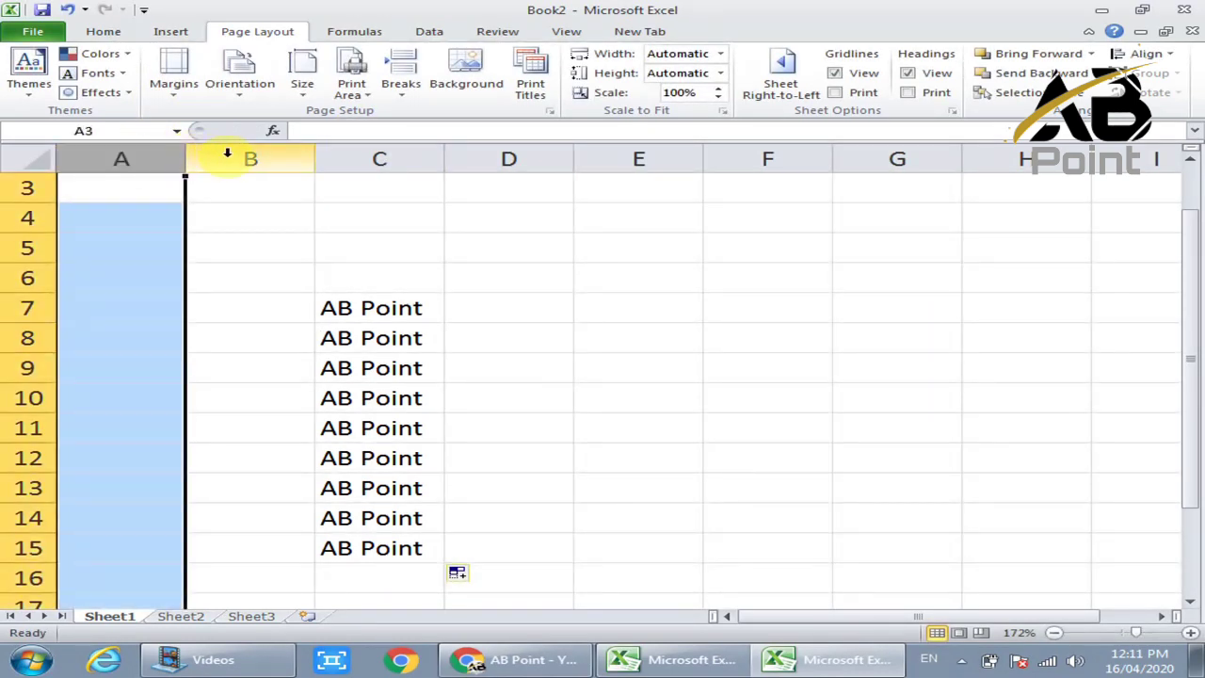
pyautogui.click(229, 151)
pyautogui.click(361, 154)
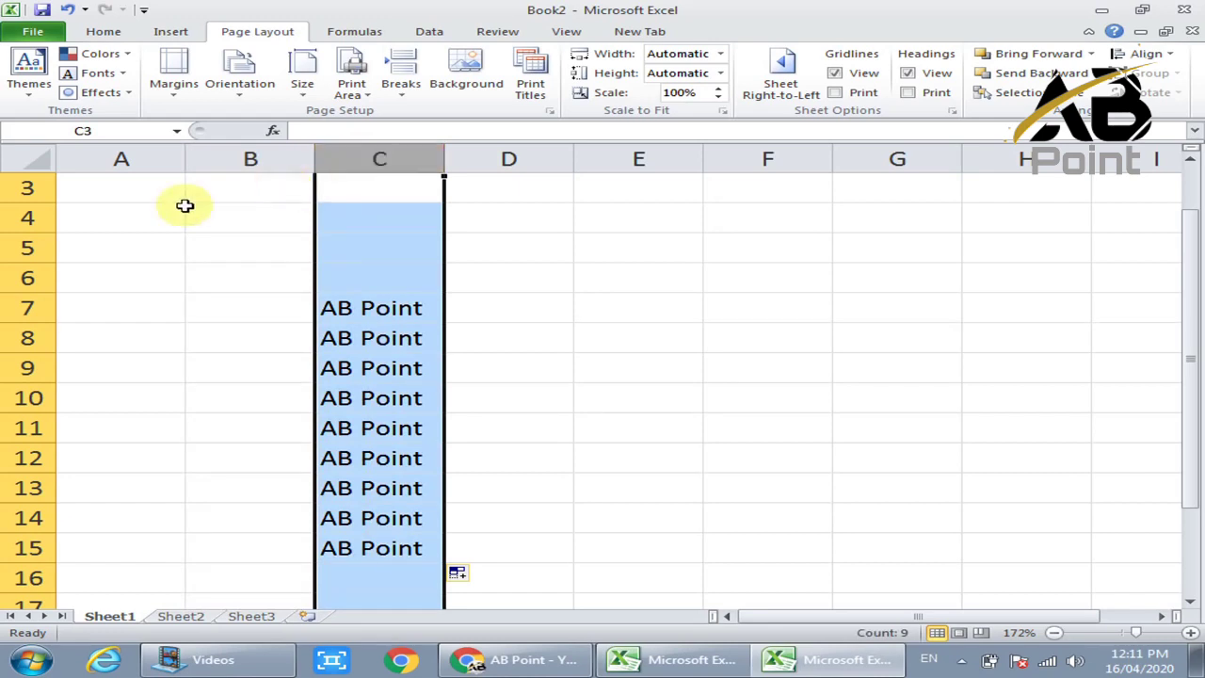
pyautogui.click(34, 226)
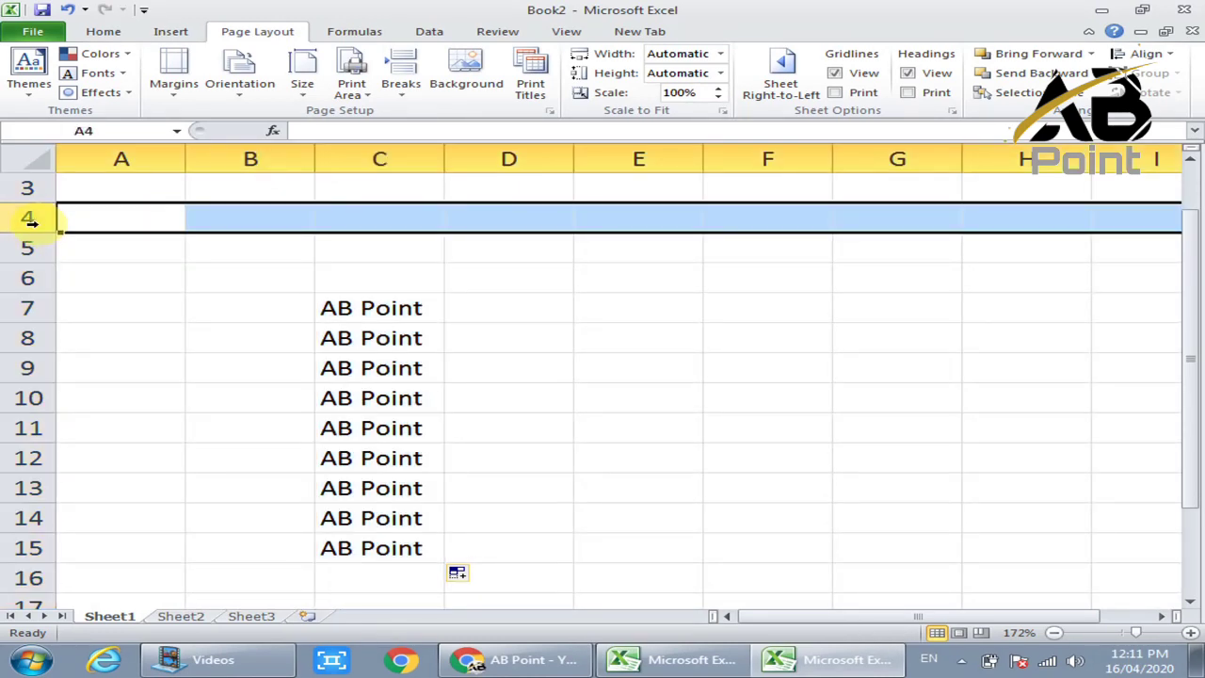
pyautogui.click(28, 252)
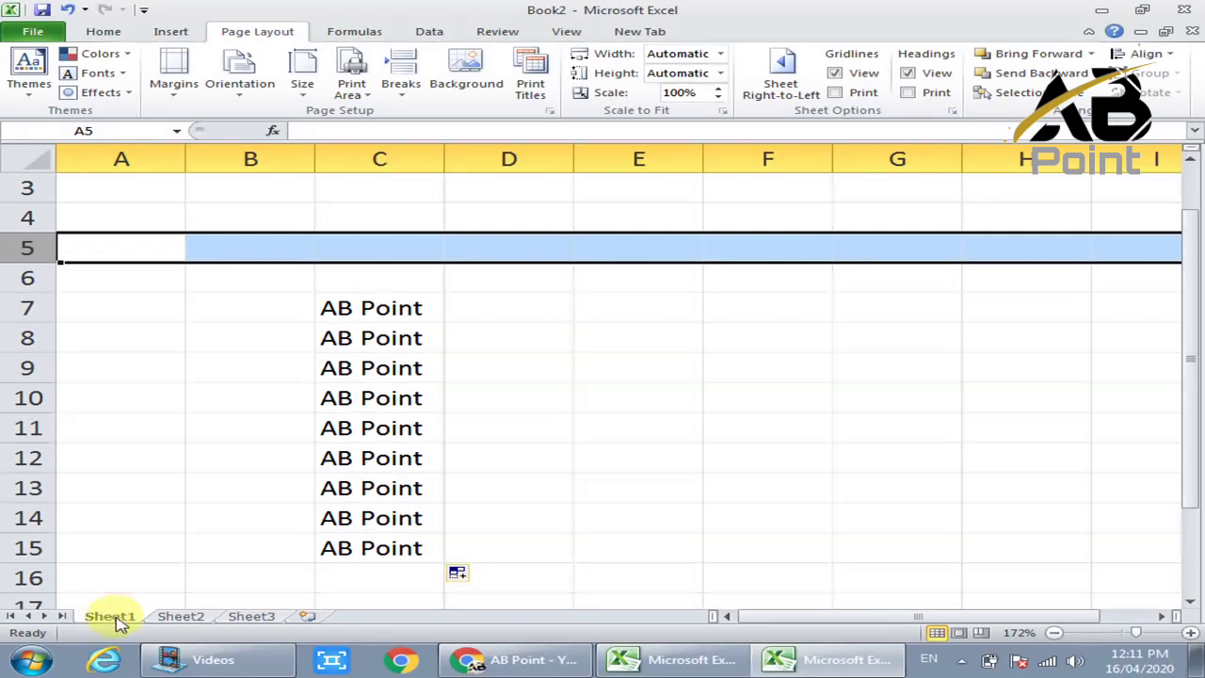
# - Show the empty sheets Sheet2 and Sheet3 one after another, and return to Sheet1
pyautogui.click(158, 620)
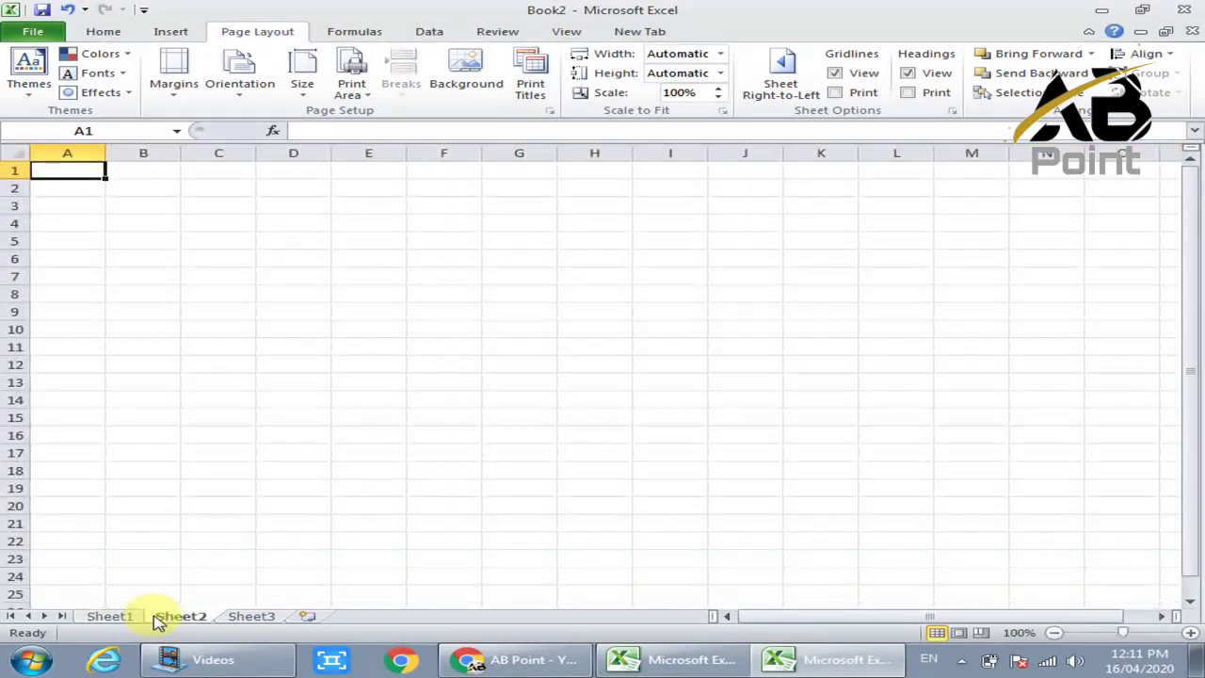
pyautogui.click(229, 620)
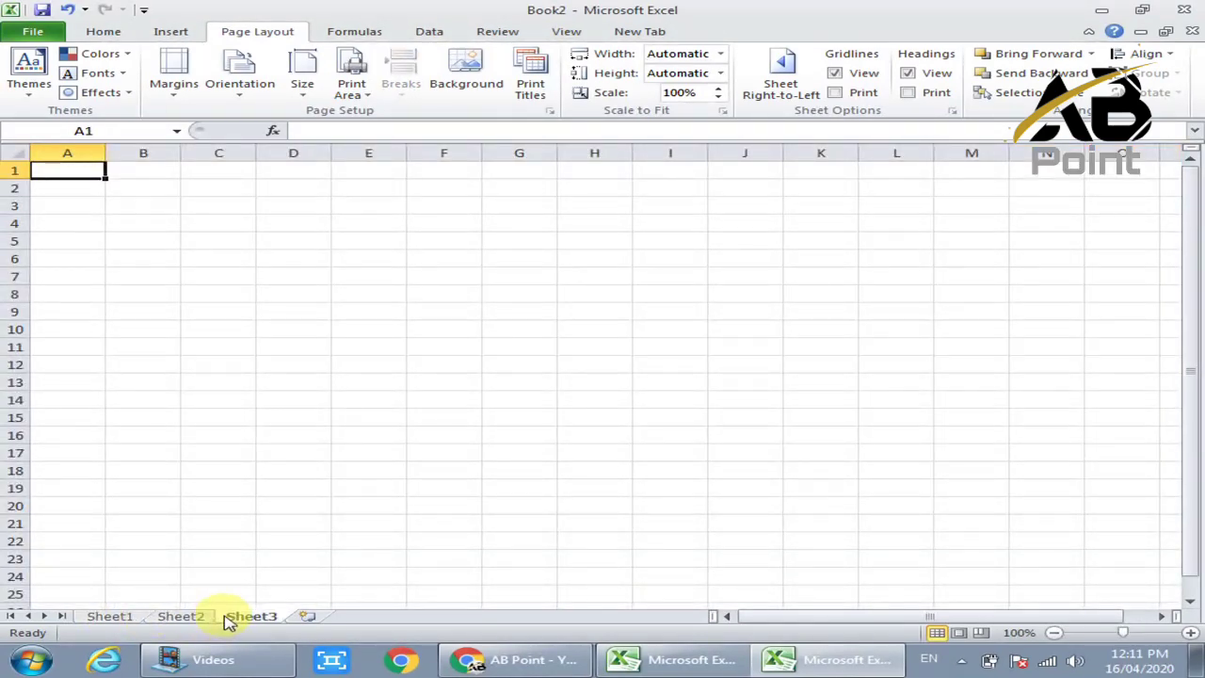
pyautogui.click(126, 619)
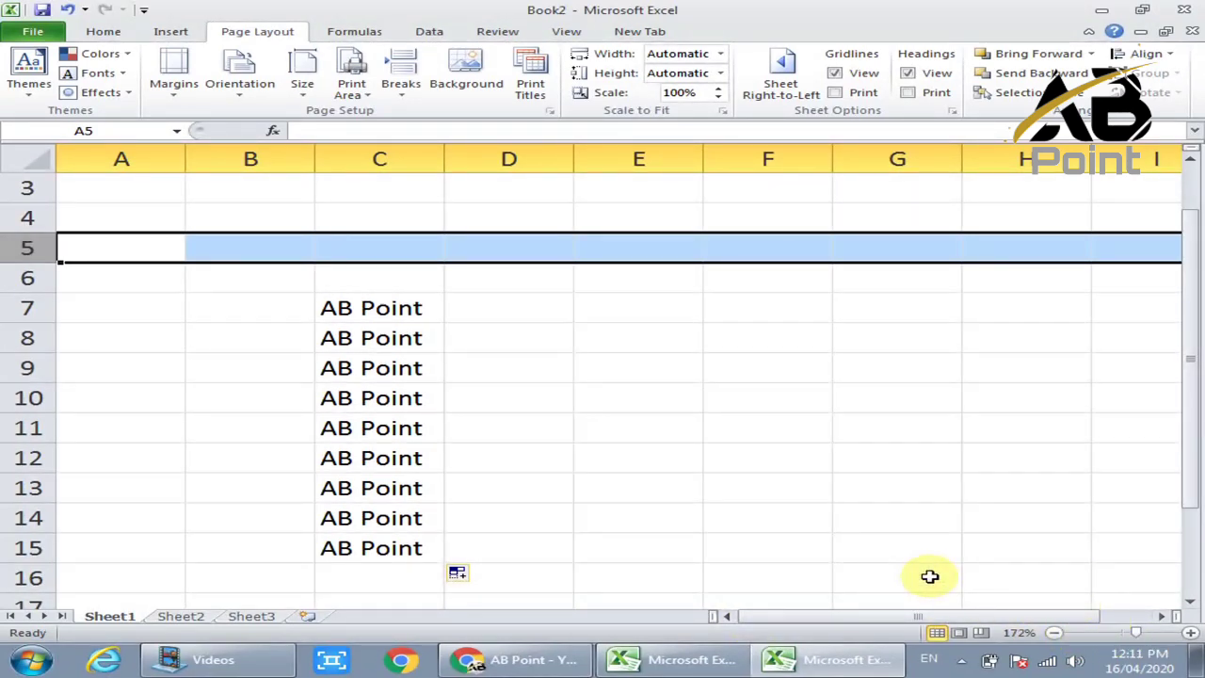
# - Select single cells across Sheet1 one after another, including D11, D7 and E5, finishing at A4
pyautogui.click(568, 425)
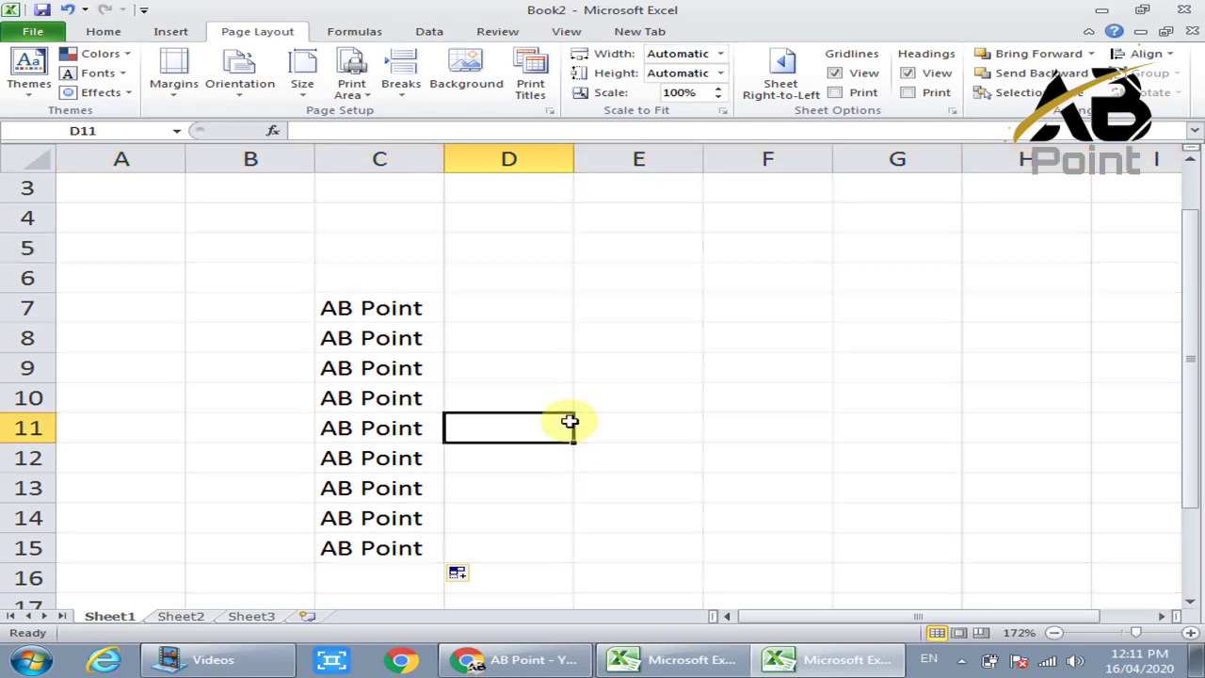
pyautogui.click(501, 298)
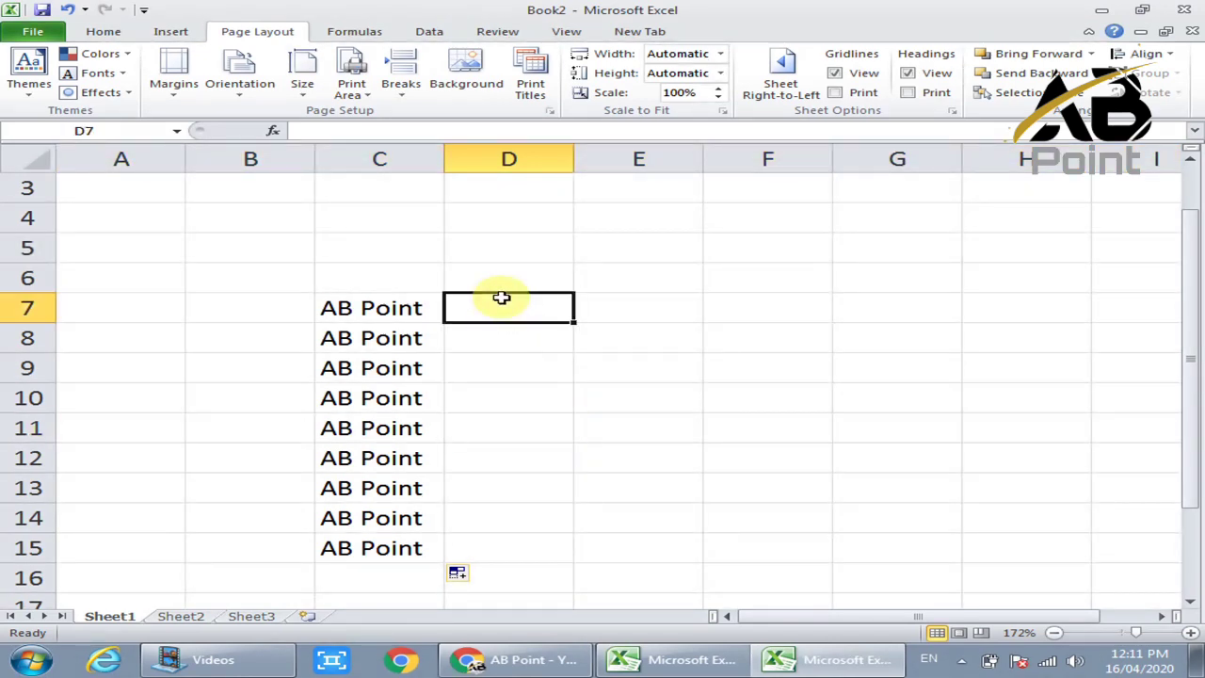
pyautogui.click(332, 202)
pyautogui.click(602, 254)
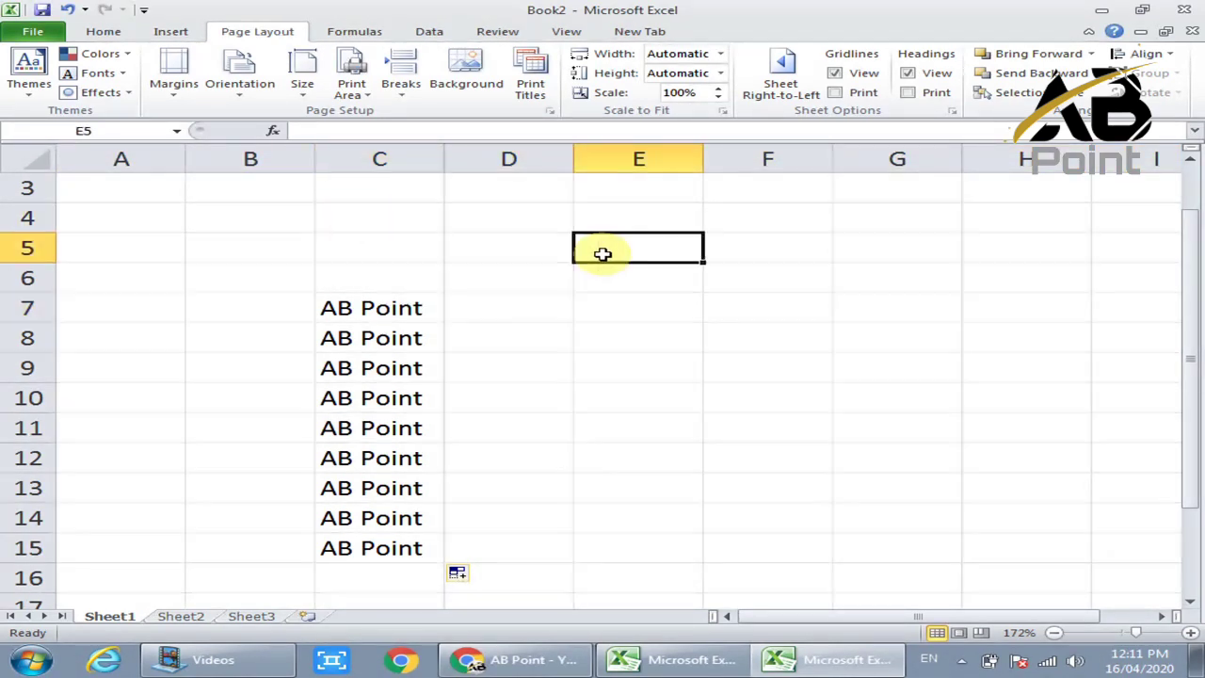
pyautogui.click(158, 217)
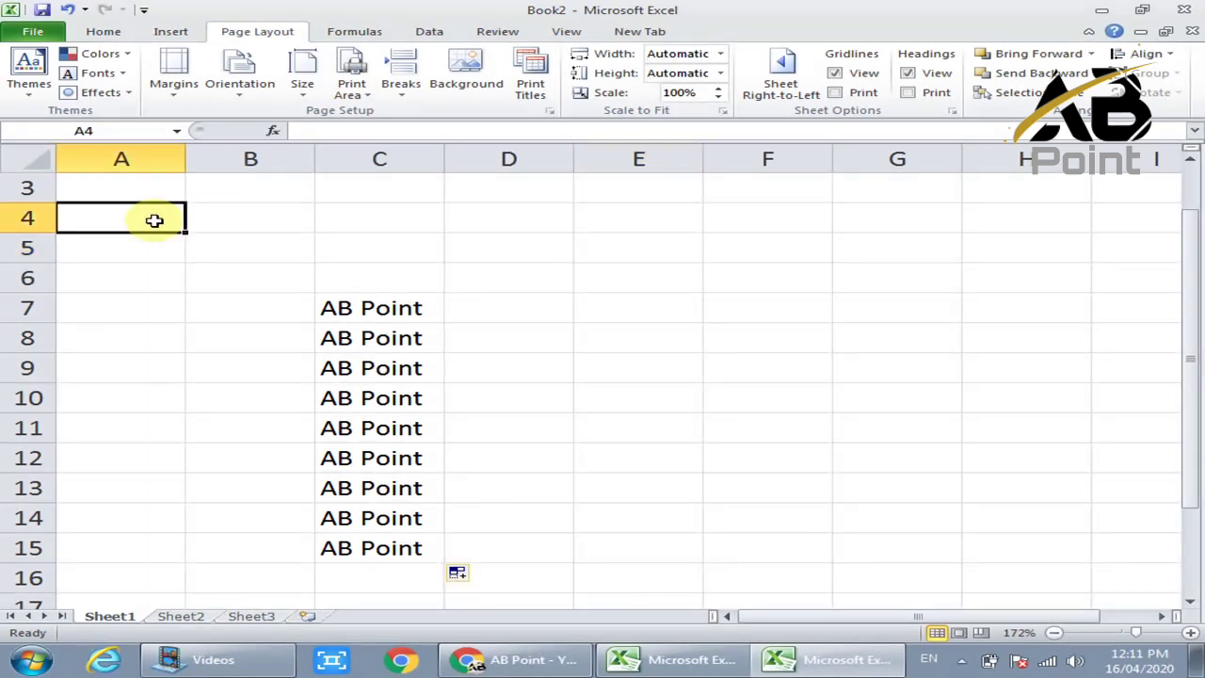
# - Move the "AB Point" text from cell C7 to cell E7, and select cell D9
pyautogui.click(330, 308)
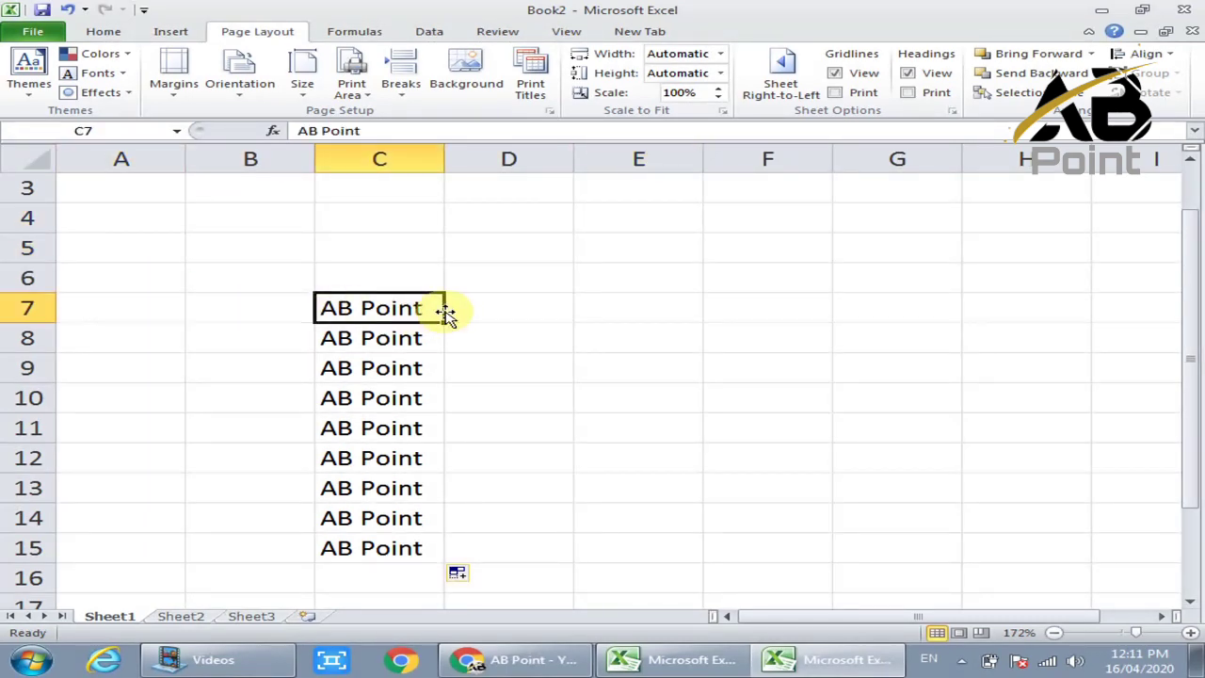
pyautogui.moveTo(445, 314); pyautogui.dragTo(600, 299)
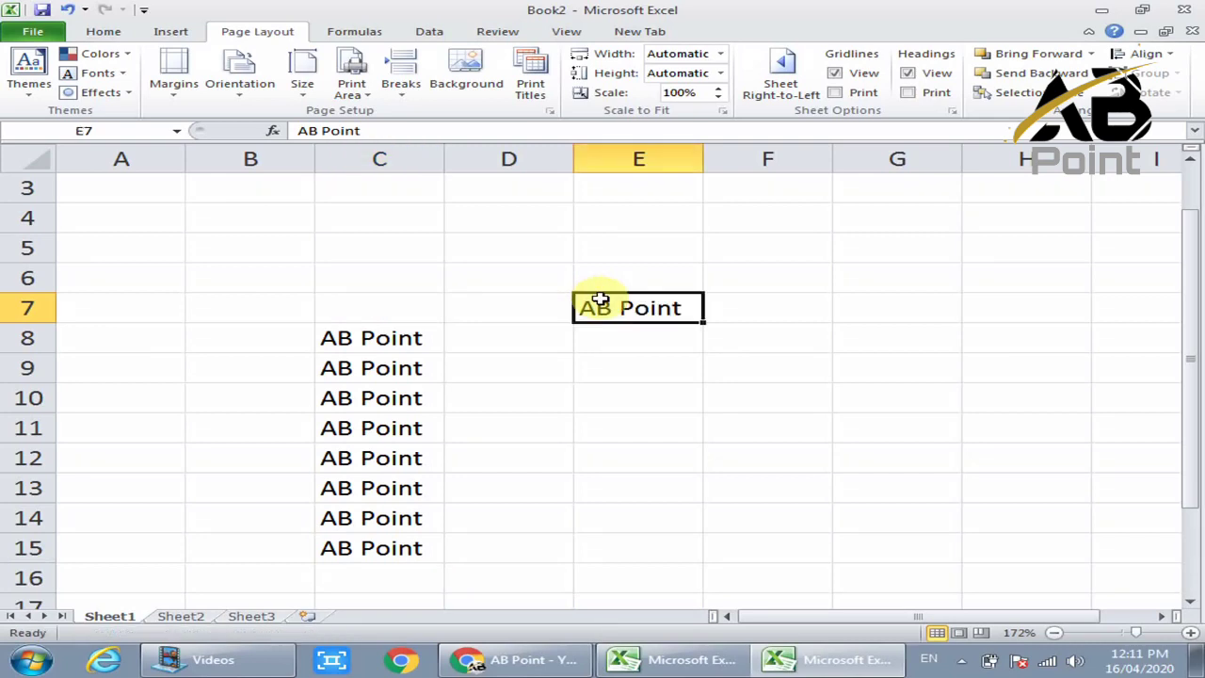
pyautogui.click(487, 362)
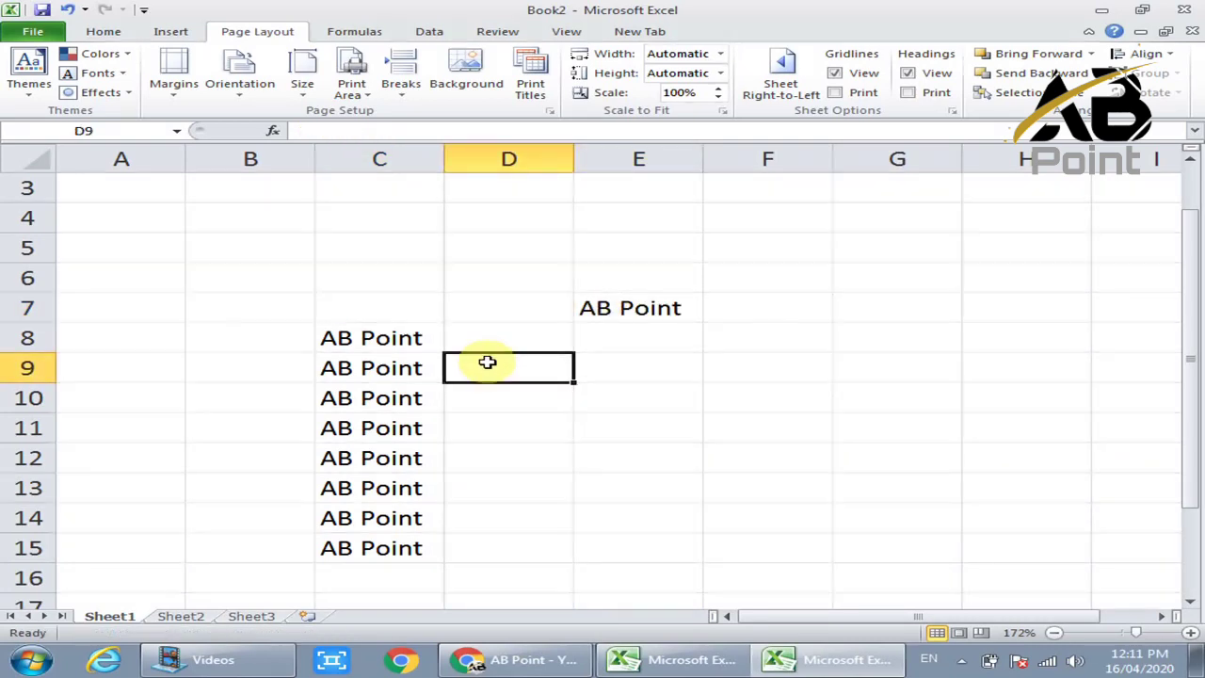
# - Fill the "AB Point" text from cell E7 down to cell E14, and select cell D5
pyautogui.click(647, 312)
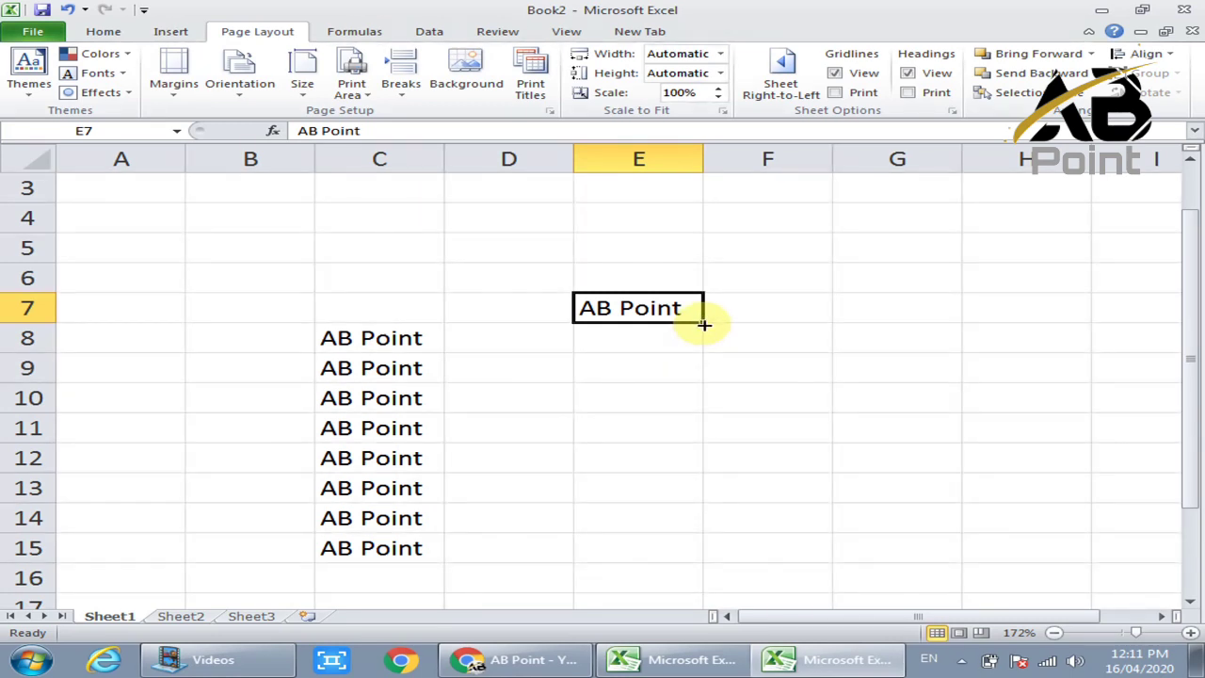
pyautogui.moveTo(704, 324); pyautogui.dragTo(693, 536)
pyautogui.click(471, 259)
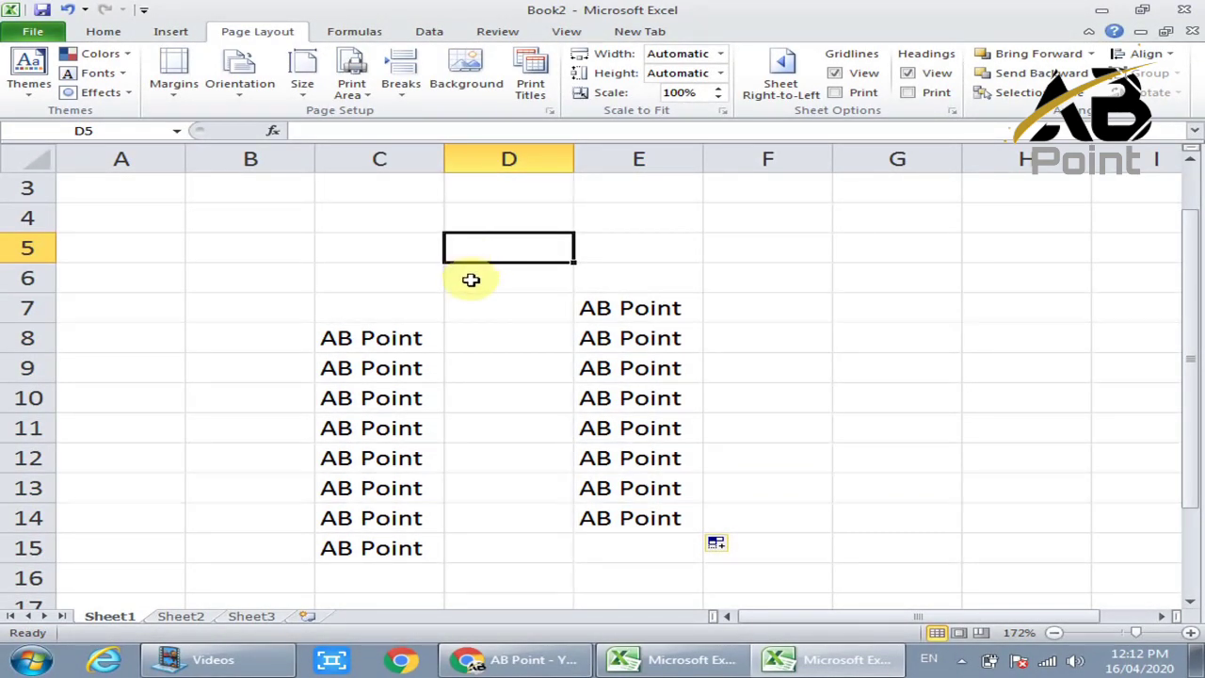
# - Enter 1 in cell D6 and 2 in D7, and extend the number series down to cell D14
pyautogui.click(470, 279)
pyautogui.write('1')
pyautogui.press('Return')
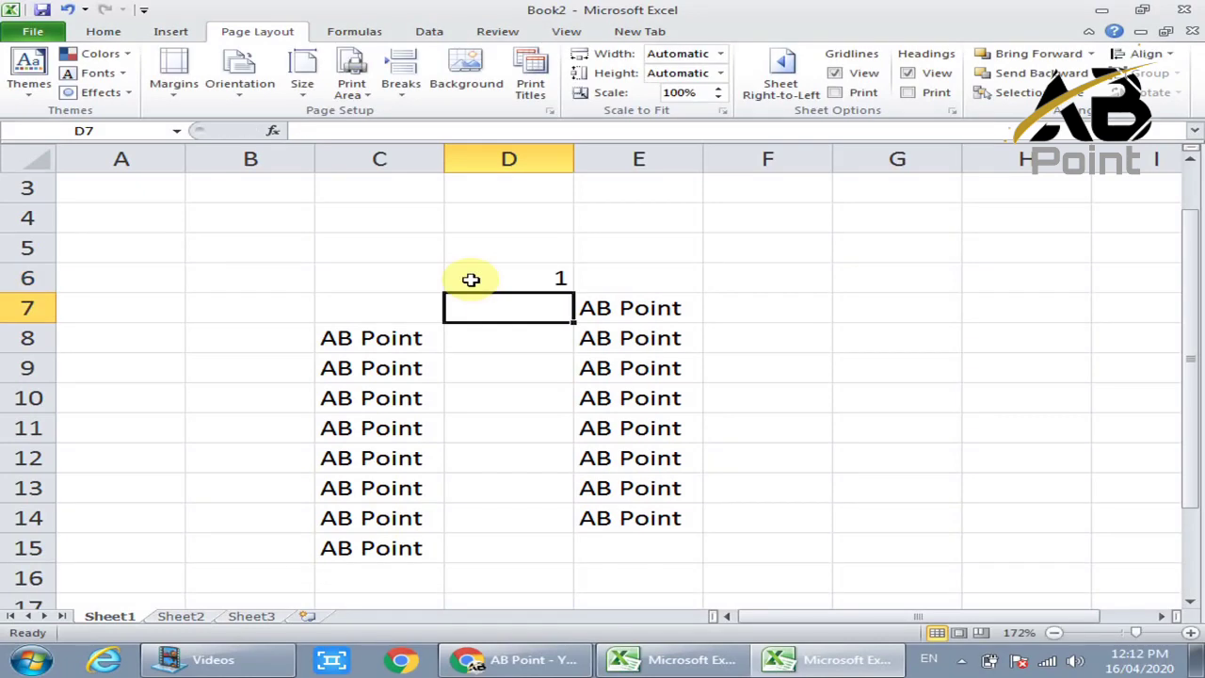
pyautogui.write('2')
pyautogui.press('Return')
pyautogui.moveTo(546, 273); pyautogui.dragTo(560, 527)
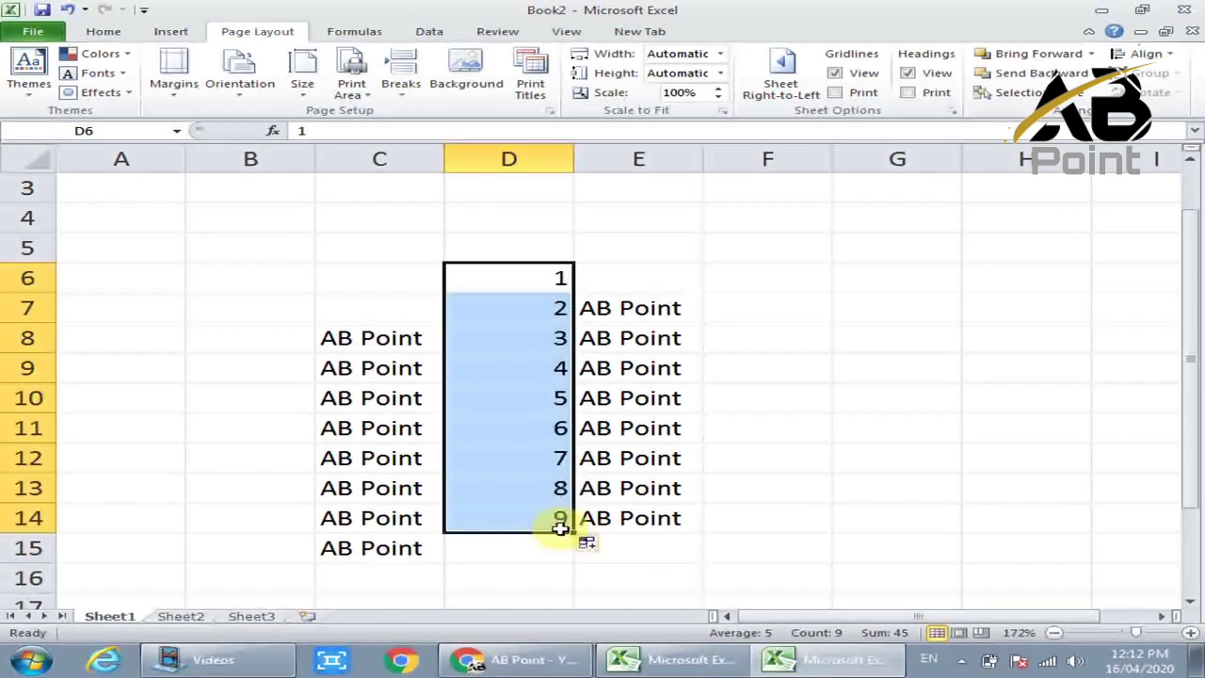
pyautogui.click(377, 291)
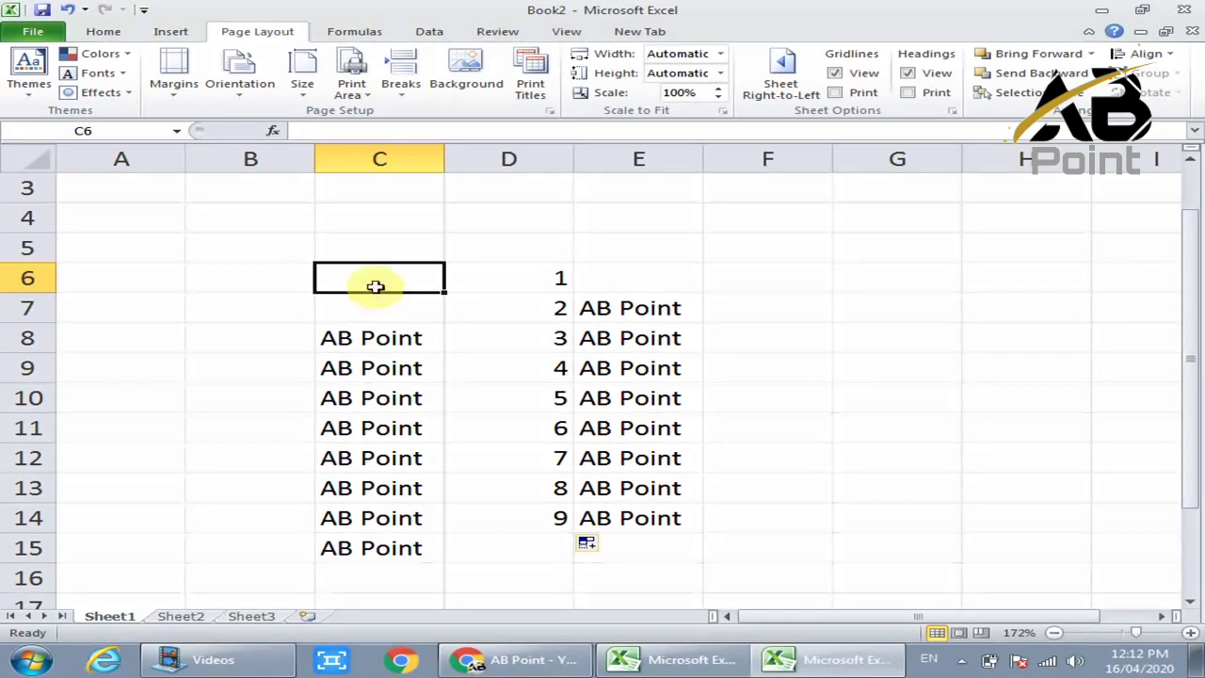
# - Enter j, j, k and jn down column B in cells B4 to B7
pyautogui.click(289, 242)
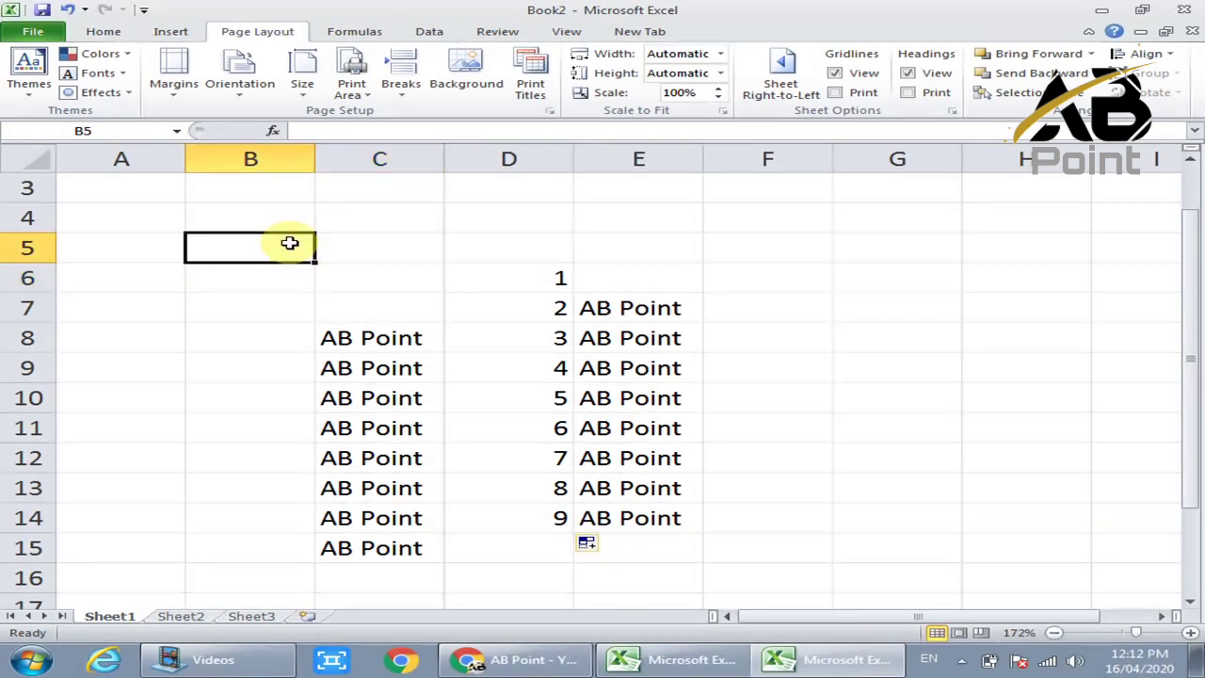
pyautogui.click(206, 222)
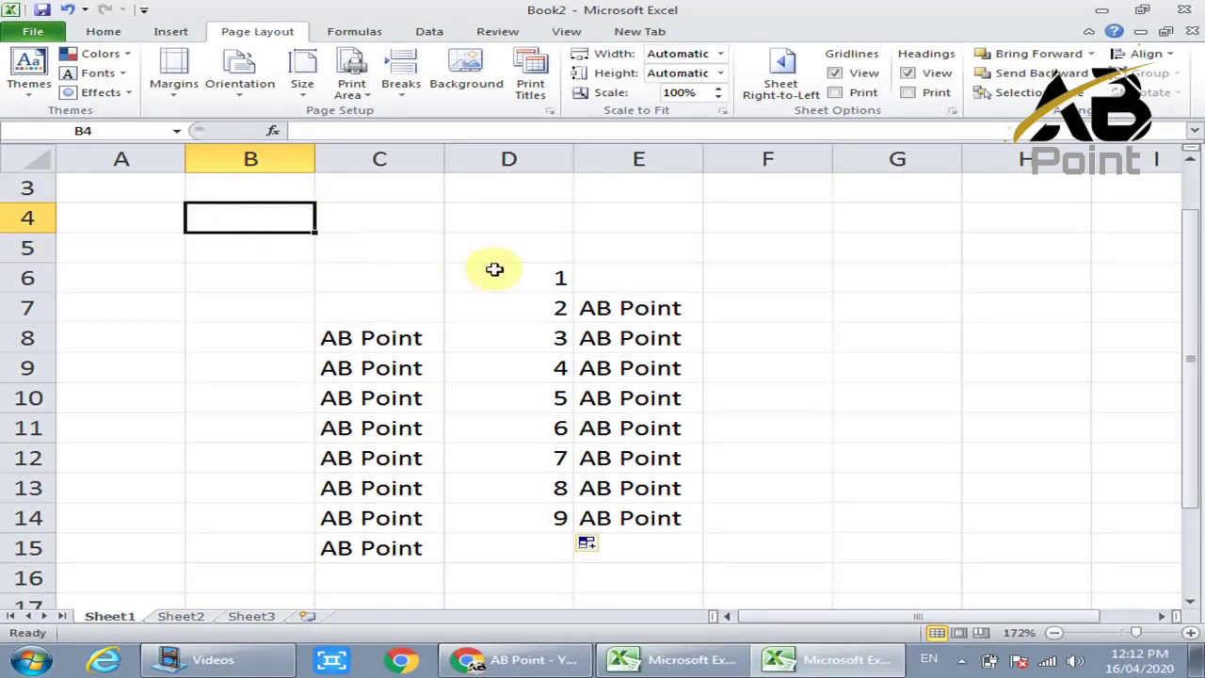
pyautogui.write('j')
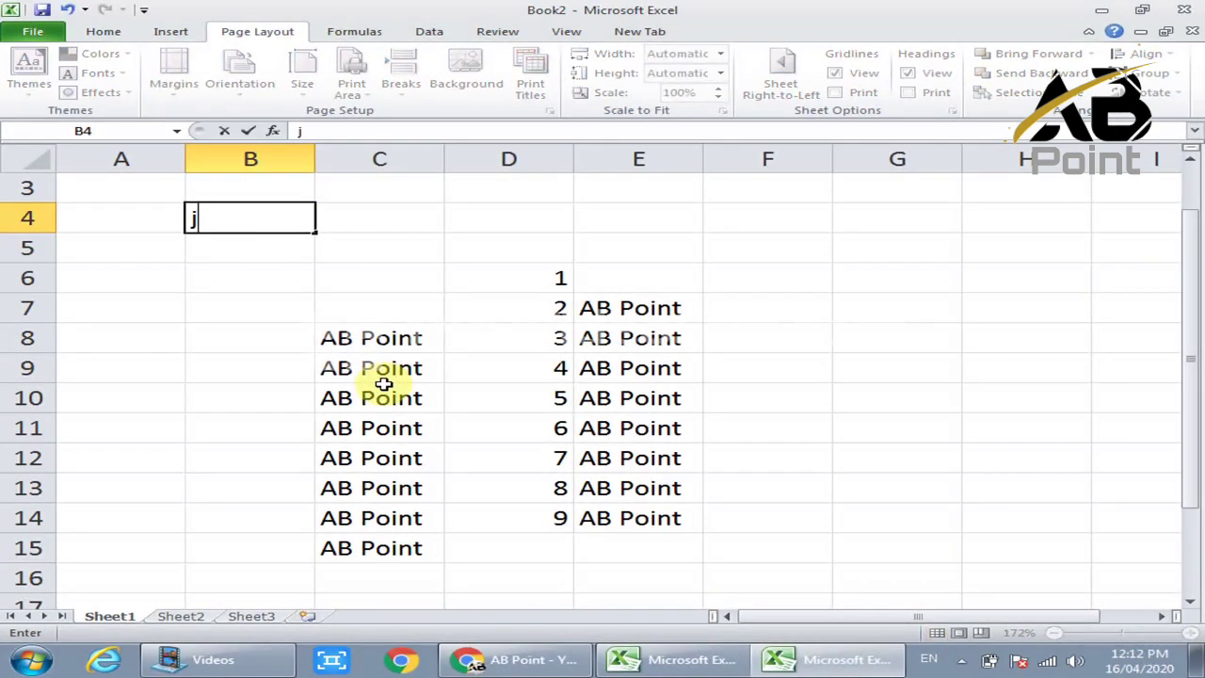
pyautogui.press('Return')
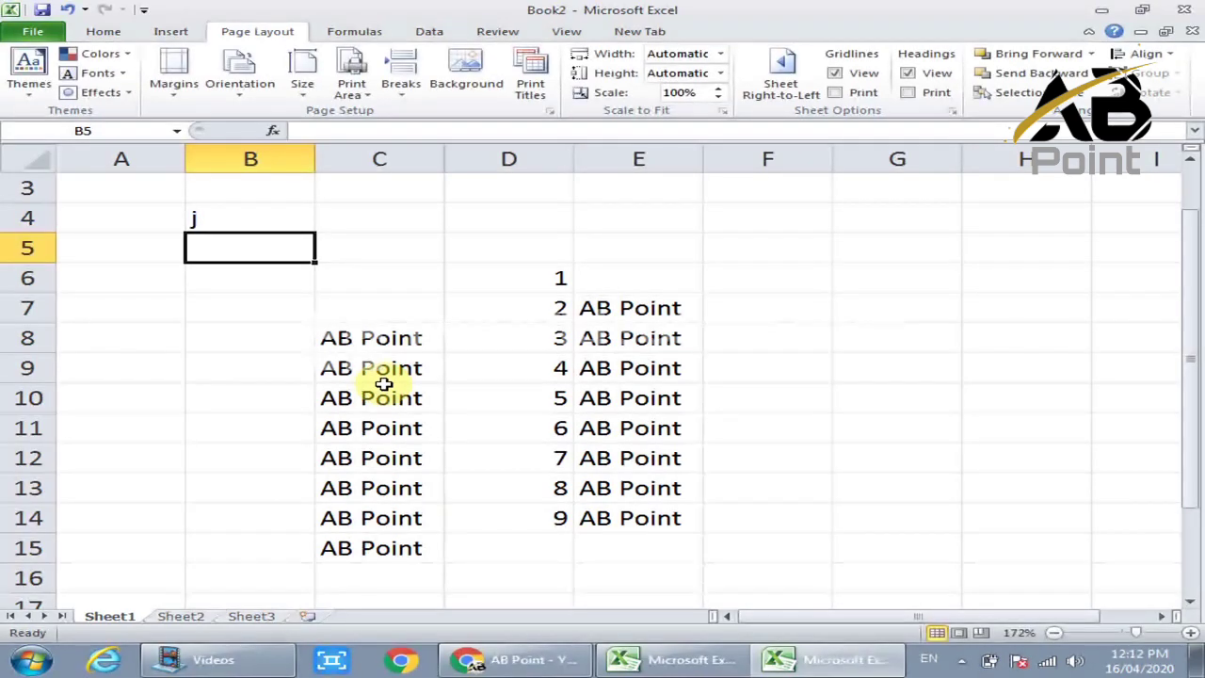
pyautogui.write('j')
pyautogui.press('Return')
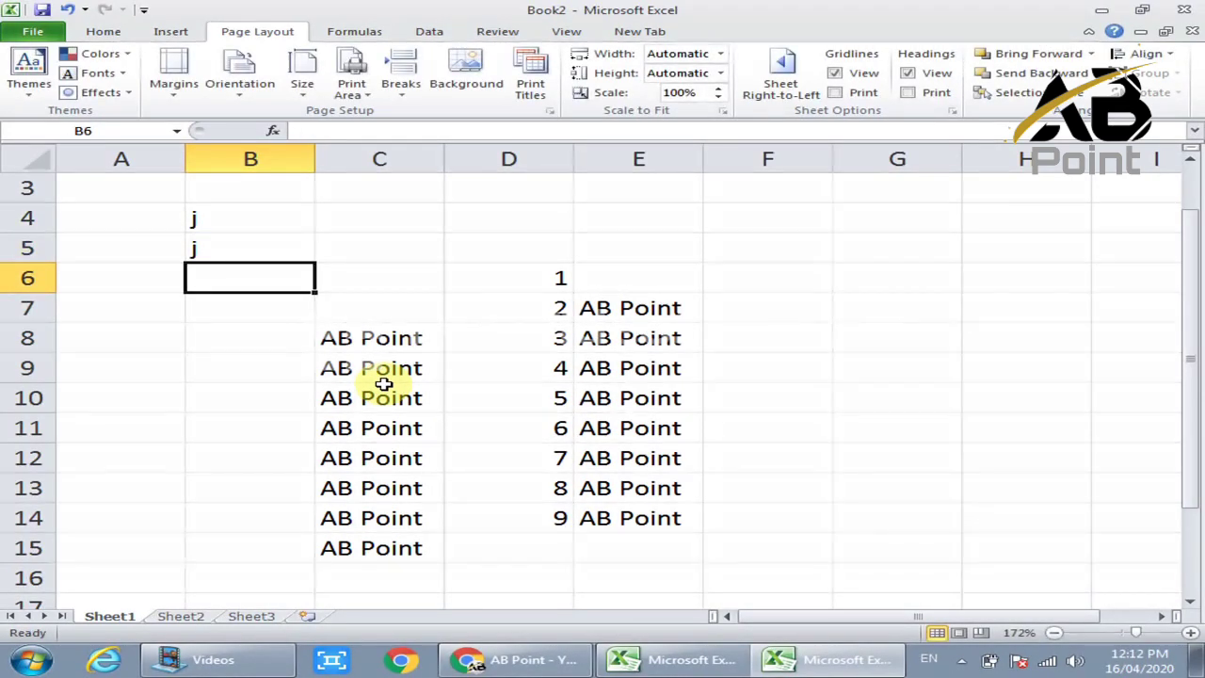
pyautogui.write('k')
pyautogui.press('Return')
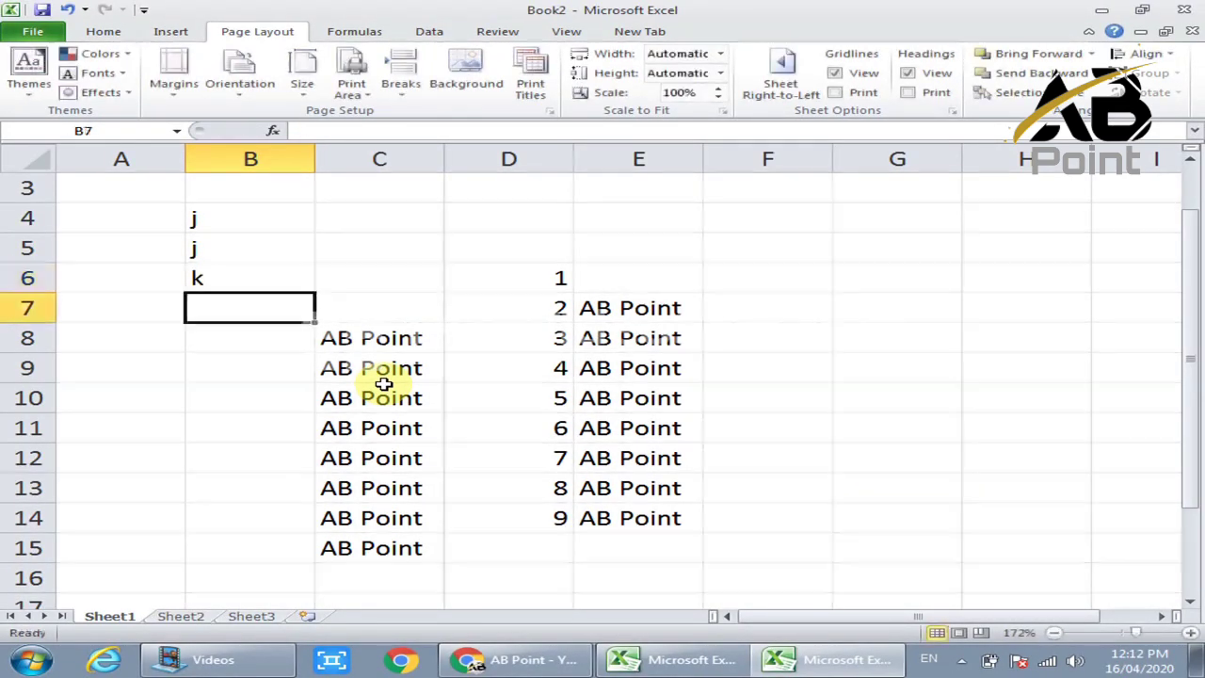
pyautogui.write('jn')
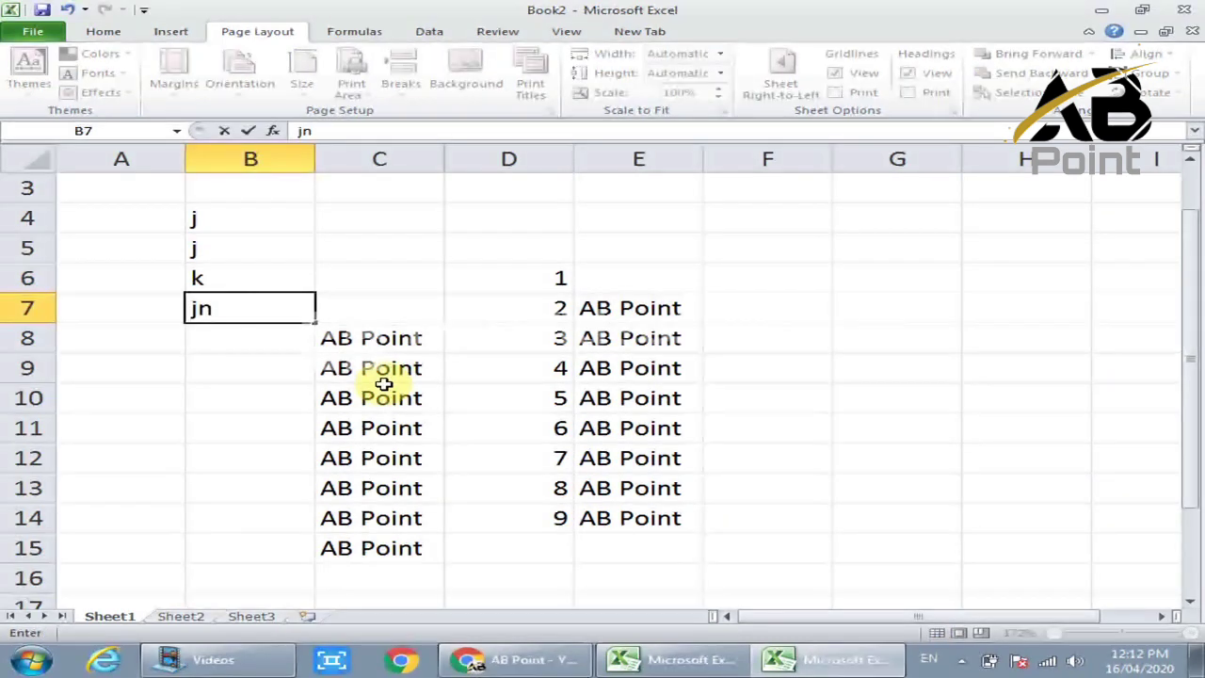
pyautogui.press('Return')
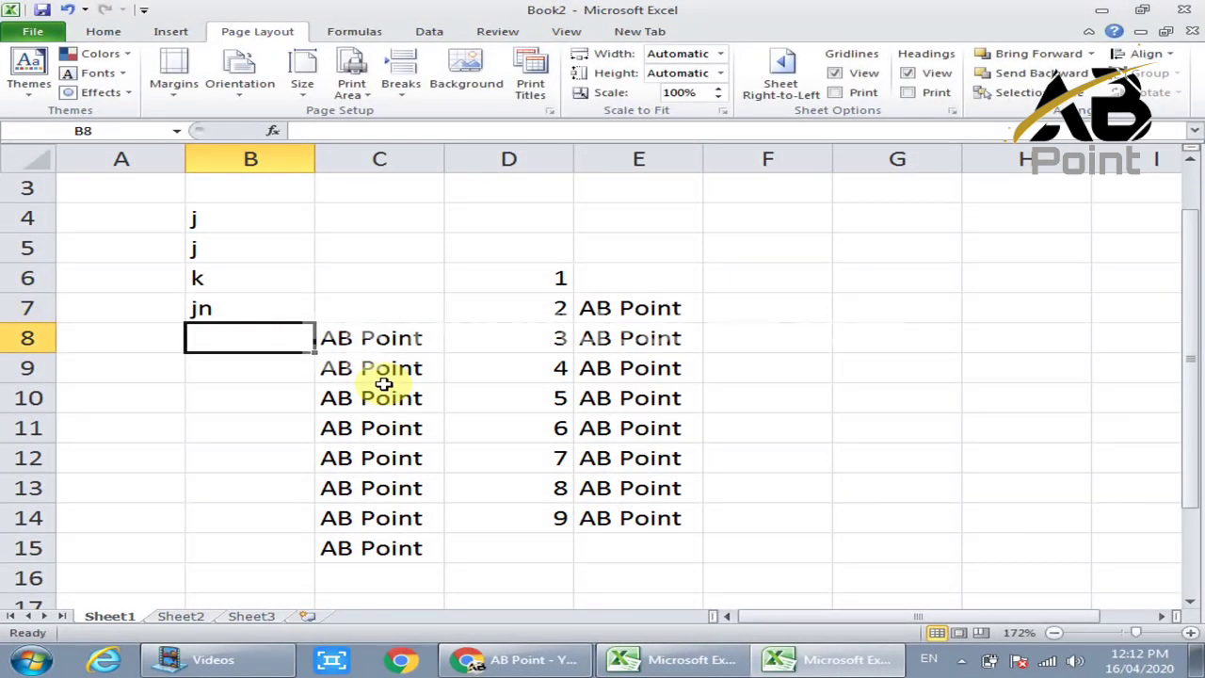
# - Starting from cell B4, enter n, m, n and m across row 4 in cells C4 to F4
pyautogui.click(250, 229)
pyautogui.click(363, 229)
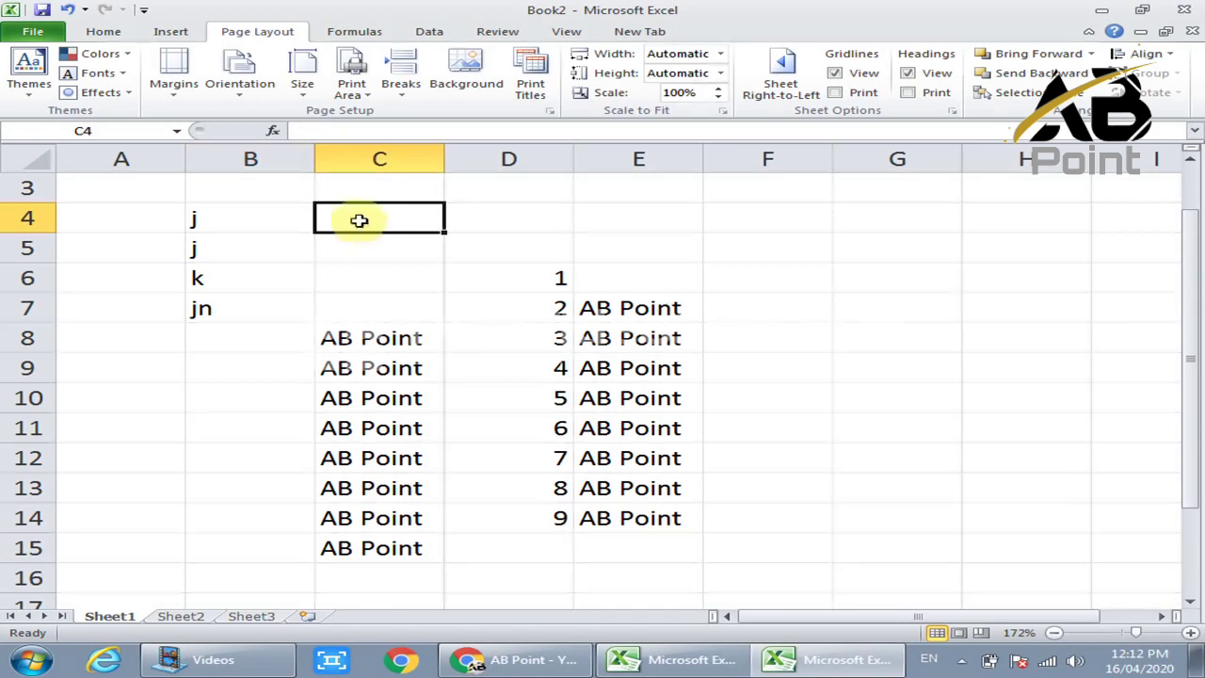
pyautogui.click(216, 220)
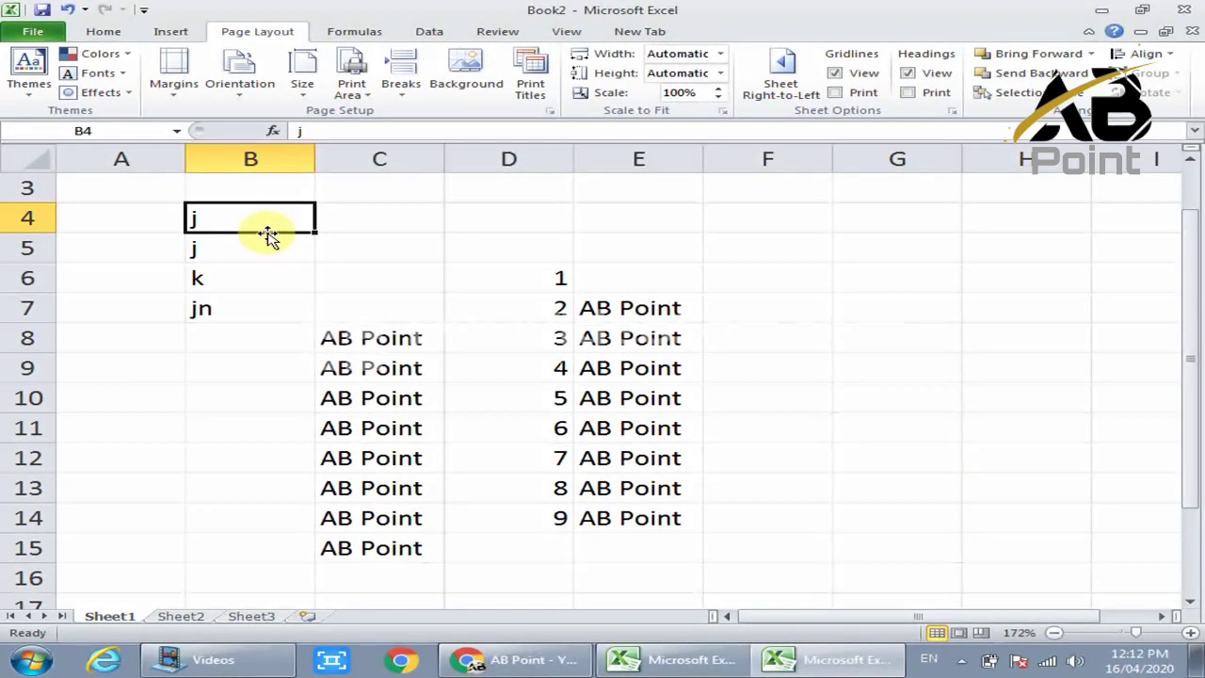
pyautogui.press('Tab')
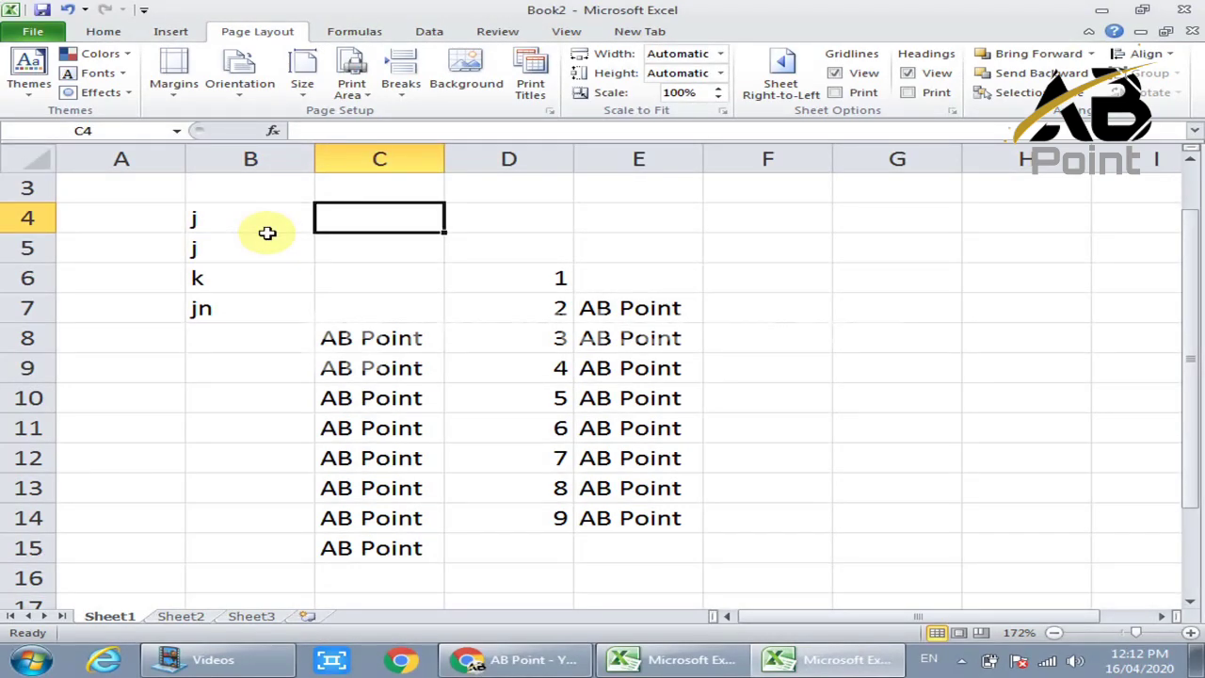
pyautogui.write('n')
pyautogui.press('Tab')
pyautogui.write('m')
pyautogui.press('Tab')
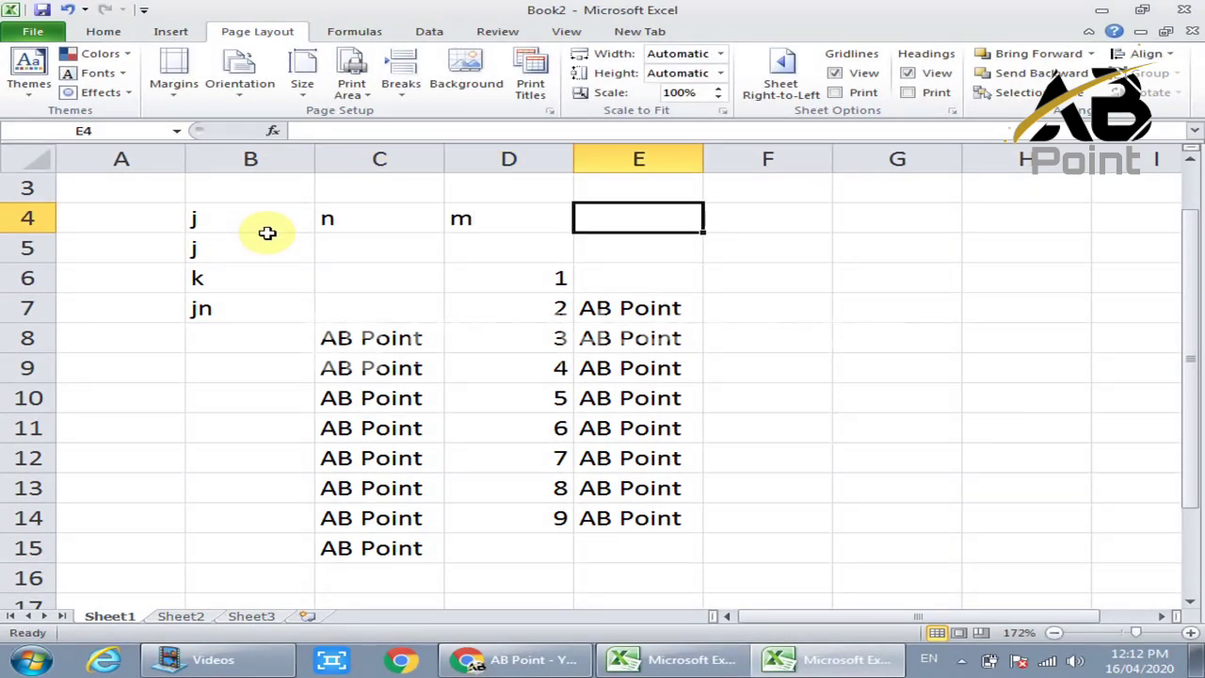
pyautogui.write('n')
pyautogui.press('Tab')
pyautogui.write('m')
pyautogui.press('Tab')
pyautogui.press('Tab')
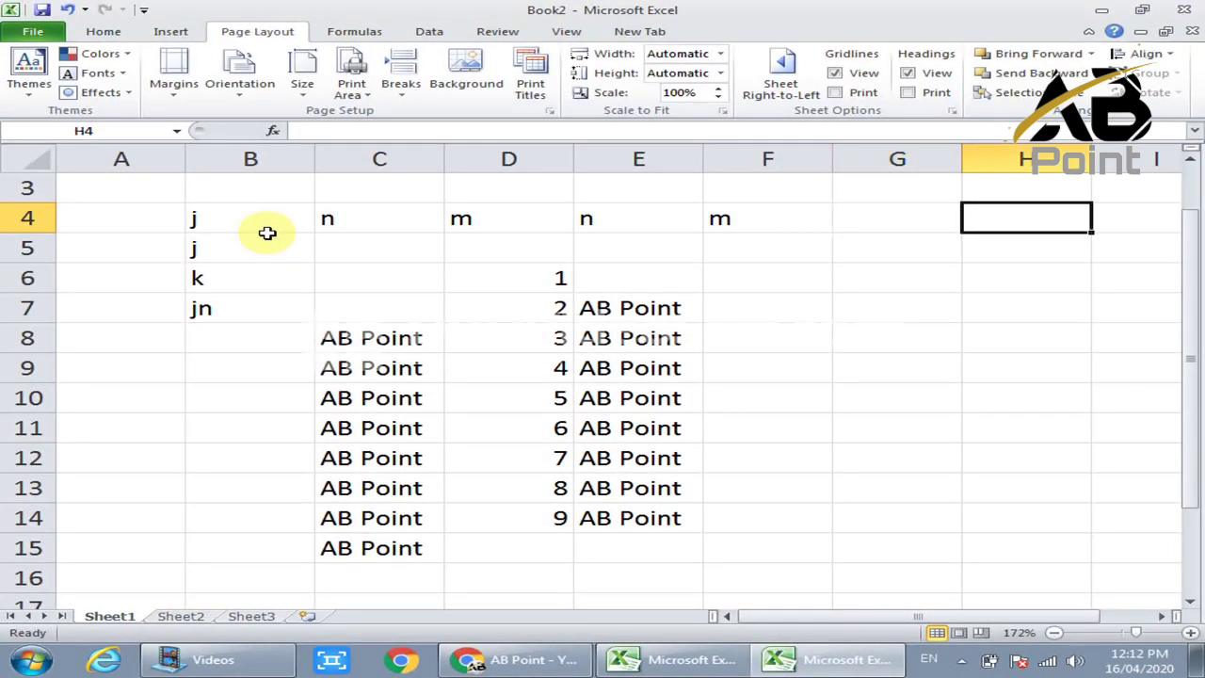
# - Move the active cell down column B to B8 and across row 8 to F8, and select cell B6
pyautogui.press('Return')
pyautogui.press('Return')
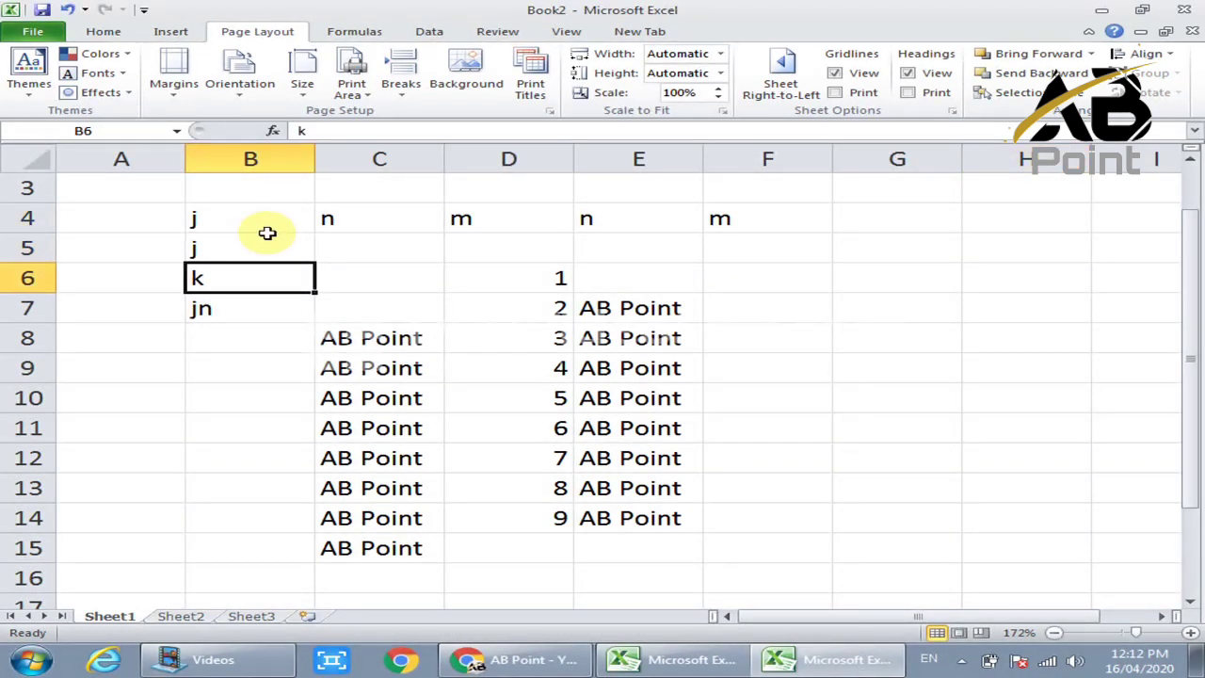
pyautogui.press('Return')
pyautogui.press('Return')
pyautogui.press('Tab')
pyautogui.press('Tab')
pyautogui.press('Tab')
pyautogui.press('Tab')
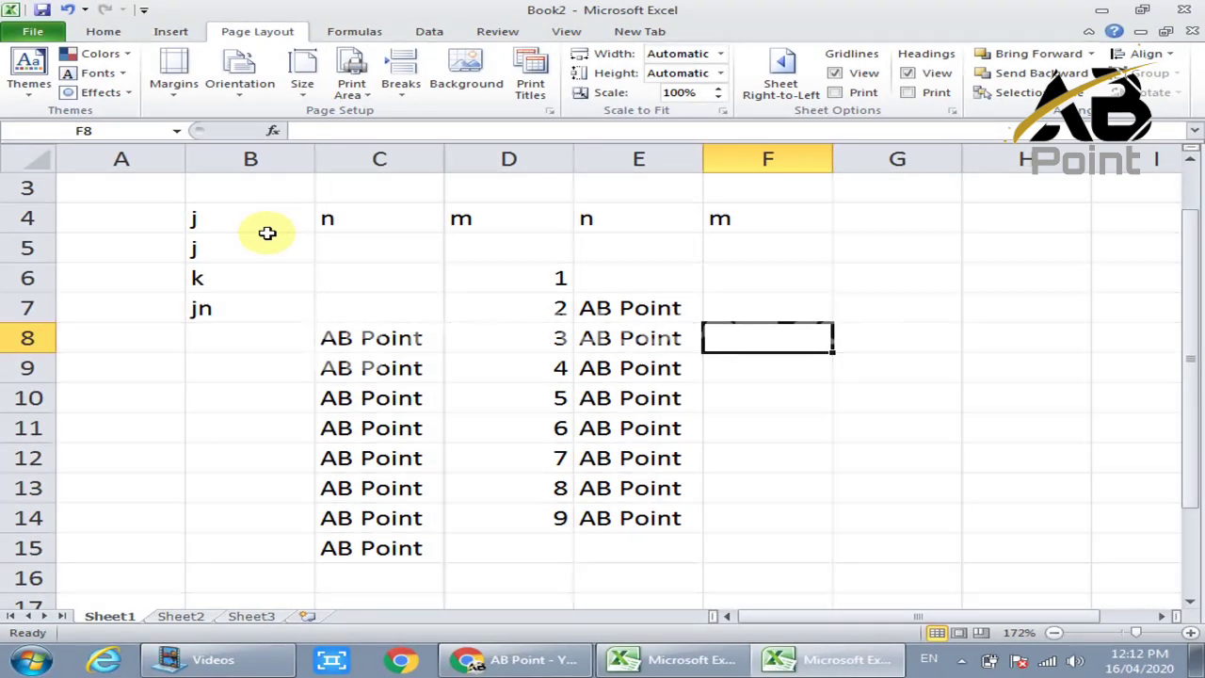
pyautogui.click(216, 276)
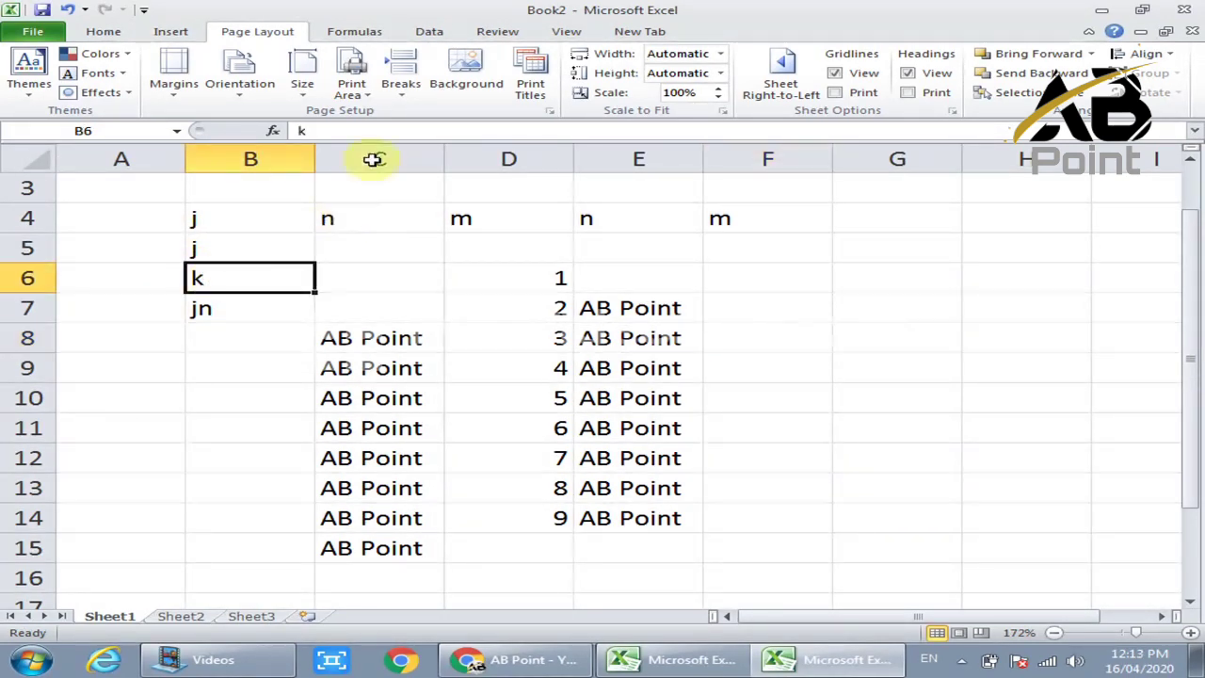
# - Append "bnmh kh" to the existing text in cell C8
pyautogui.doubleClick(431, 343)
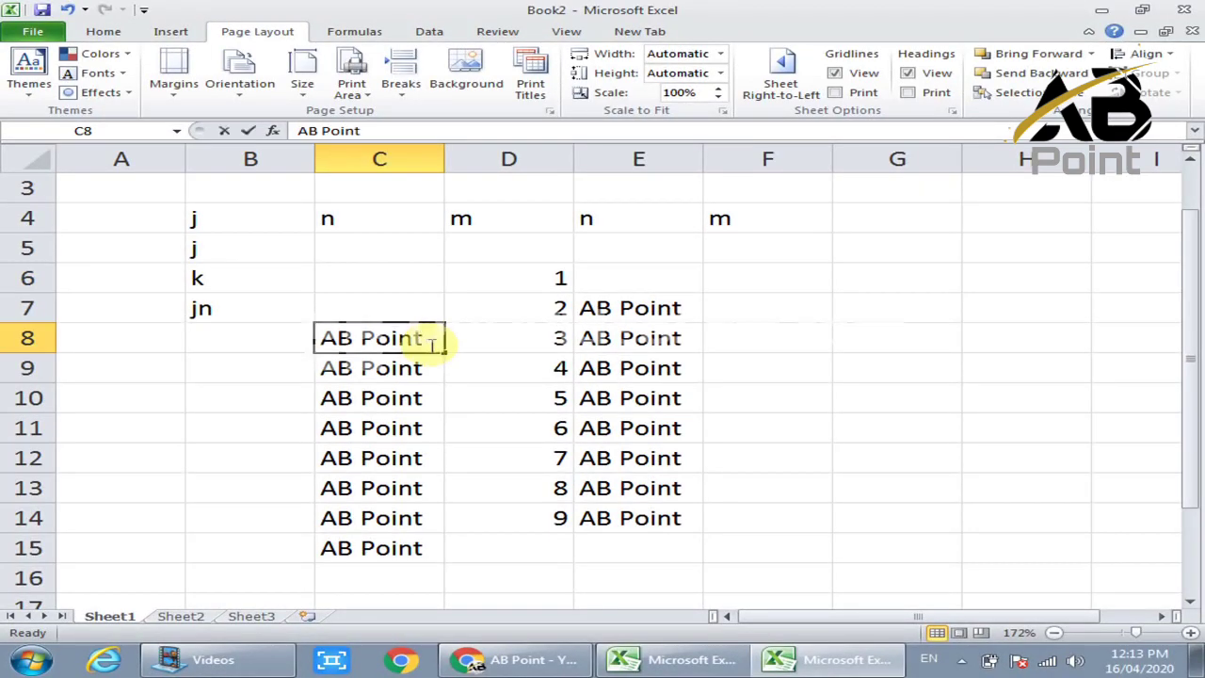
pyautogui.write('bnmh k')
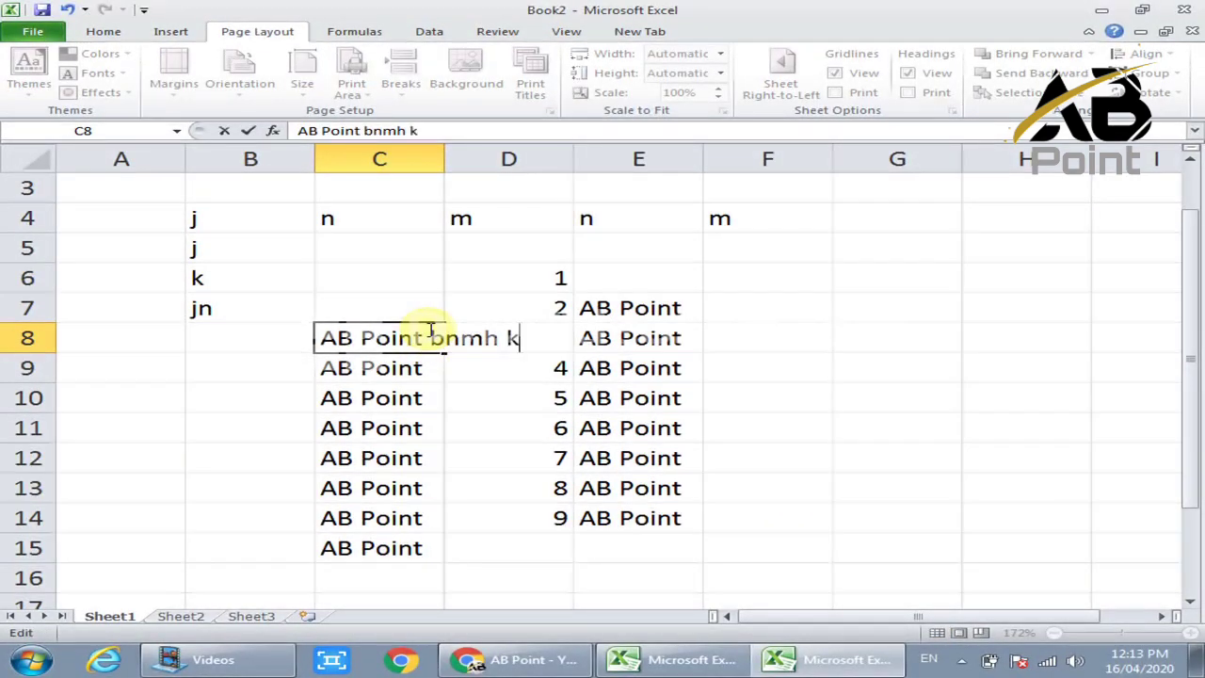
pyautogui.write('h')
# - Widen column C so the text in cell C8 fits, and select cells D10 and C4 in turn
pyautogui.moveTo(458, 366); pyautogui.dragTo(562, 156)
pyautogui.click(421, 162)
pyautogui.click(595, 448)
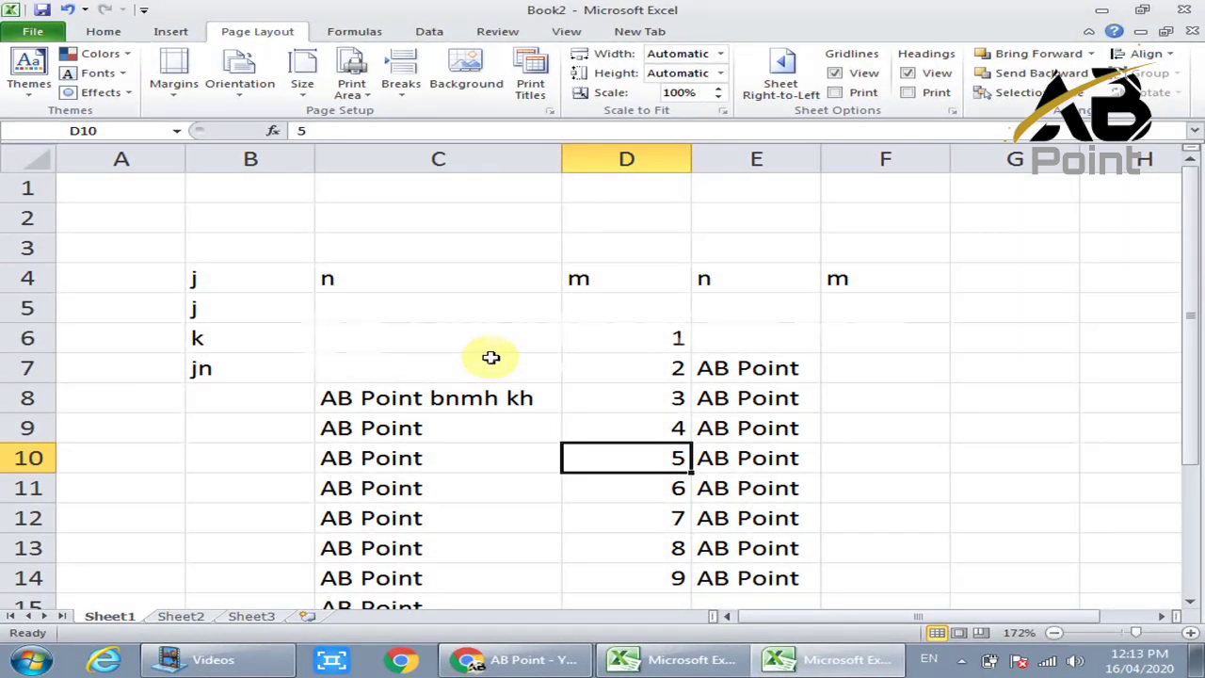
pyautogui.click(468, 292)
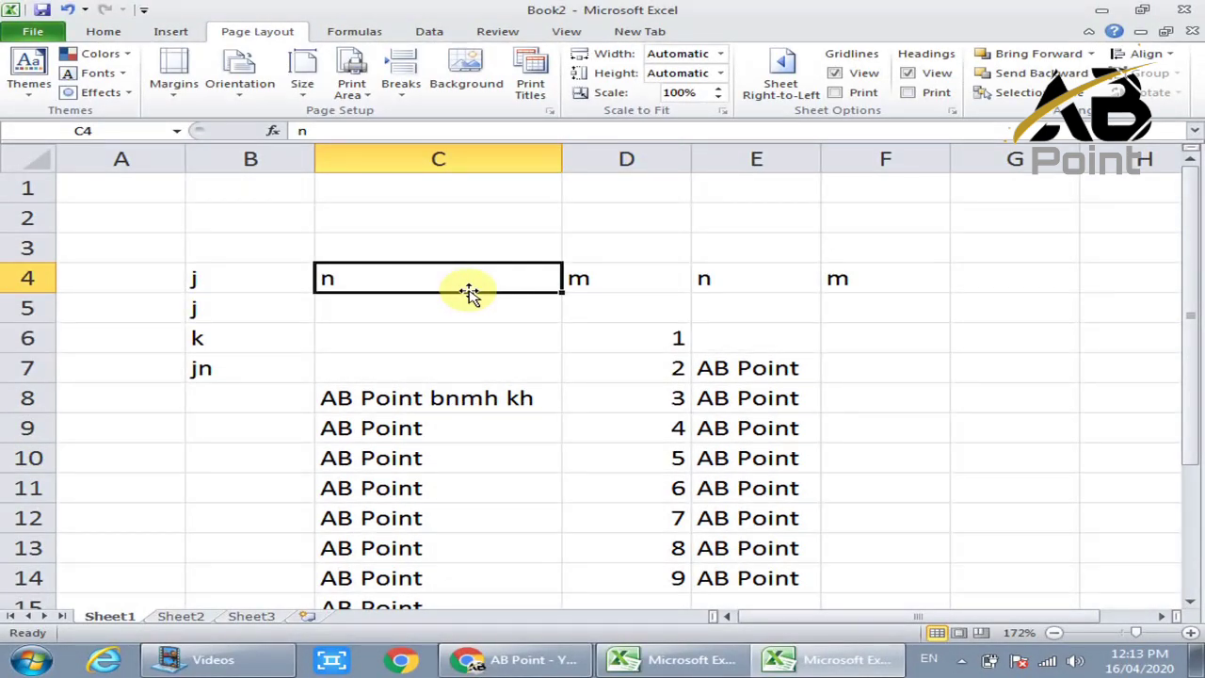
# - Review the ribbon's Home, View and custom New Tab command sets and the ribbon's customization options
pyautogui.click(118, 36)
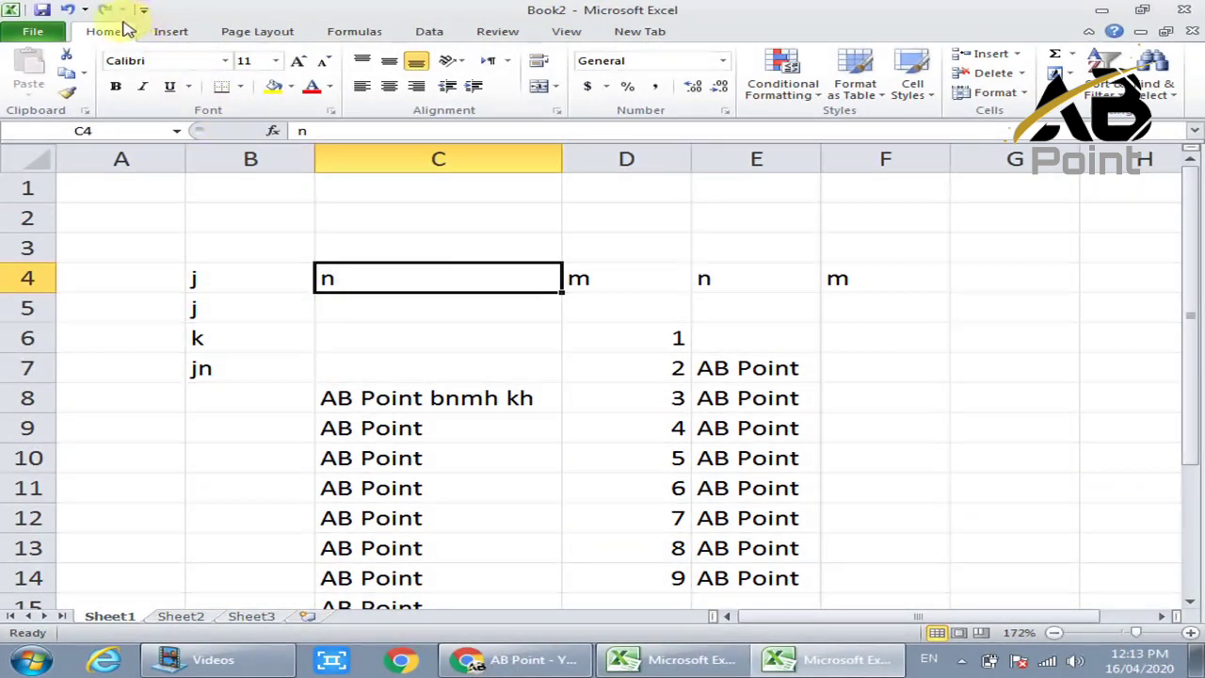
pyautogui.click(640, 32)
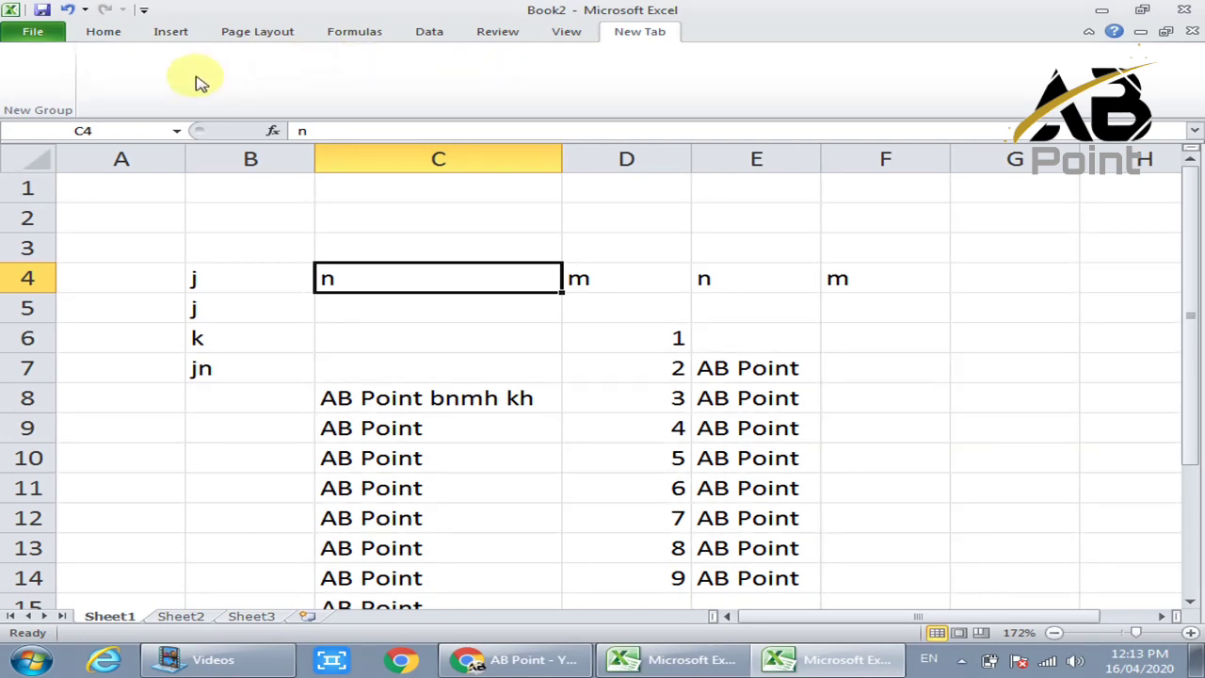
pyautogui.click(576, 33)
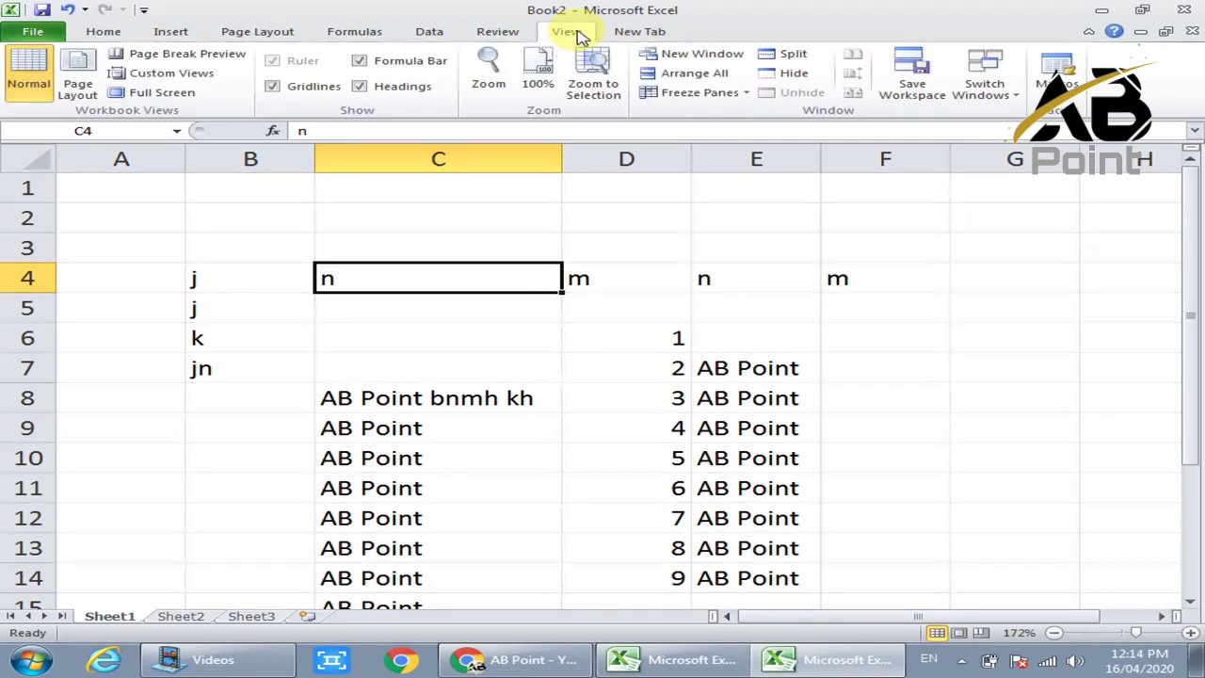
pyautogui.click(629, 33)
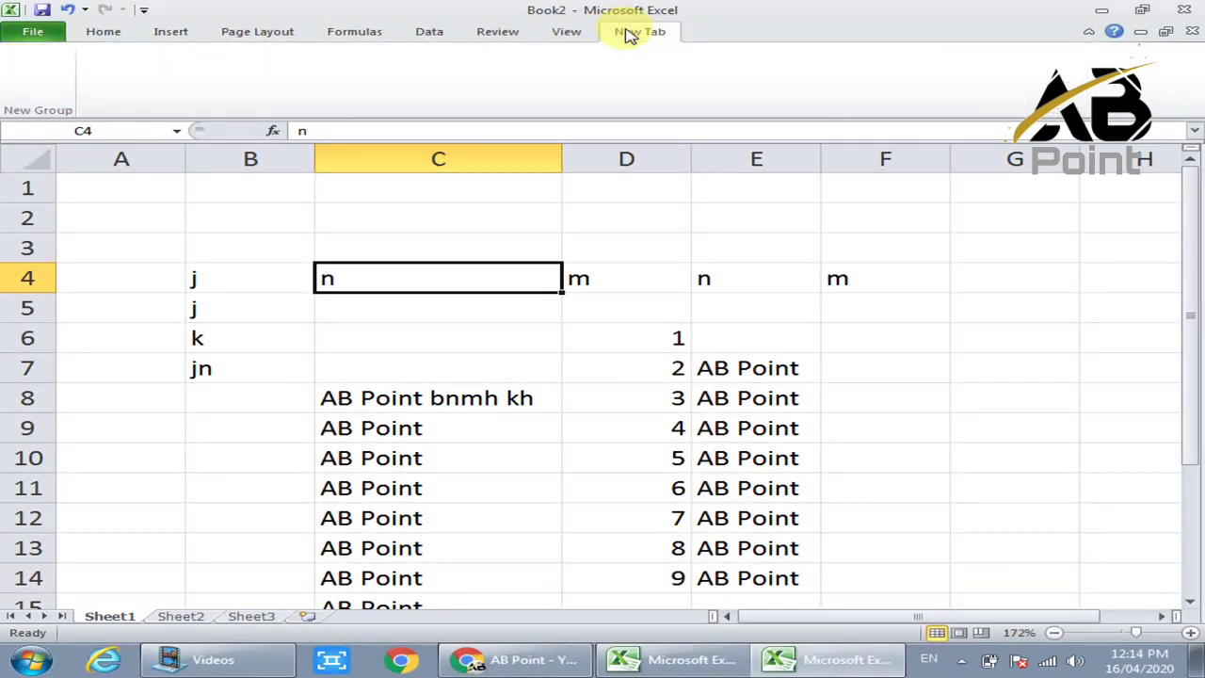
pyautogui.rightClick(123, 34)
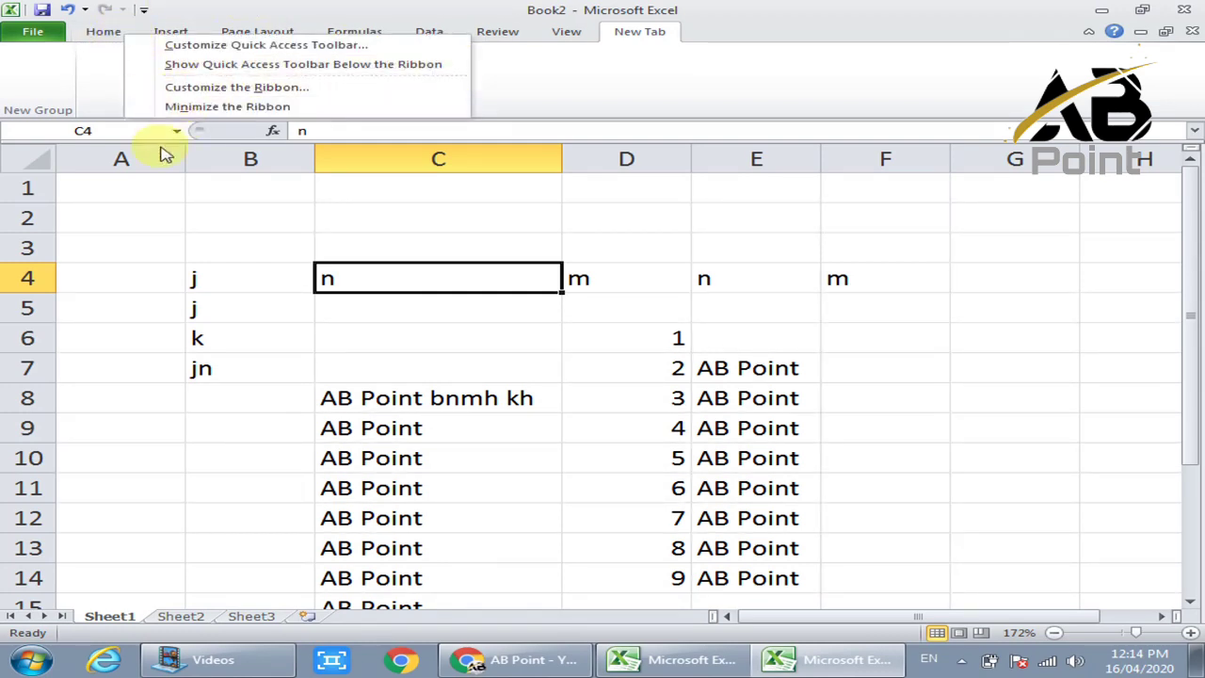
pyautogui.click(306, 162)
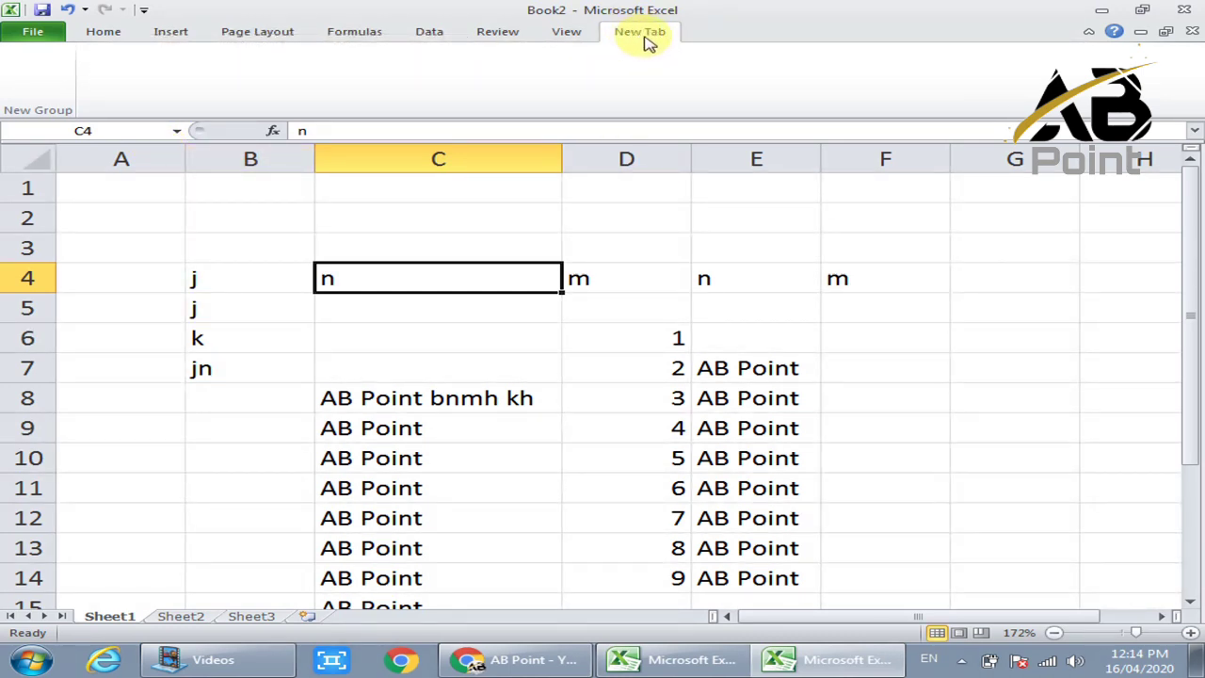
# - Select cells D4 and B4 with the Home commands displayed, and show the ribbon's keyboard access key hints
pyautogui.click(613, 281)
pyautogui.click(89, 34)
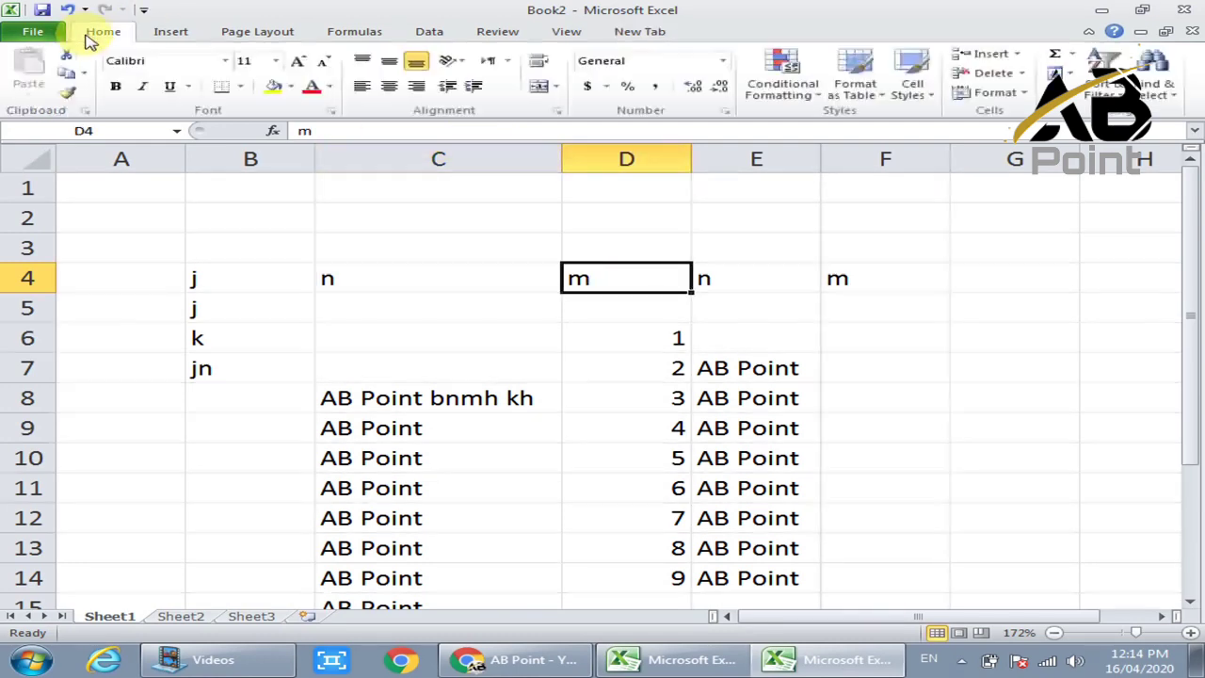
pyautogui.click(248, 266)
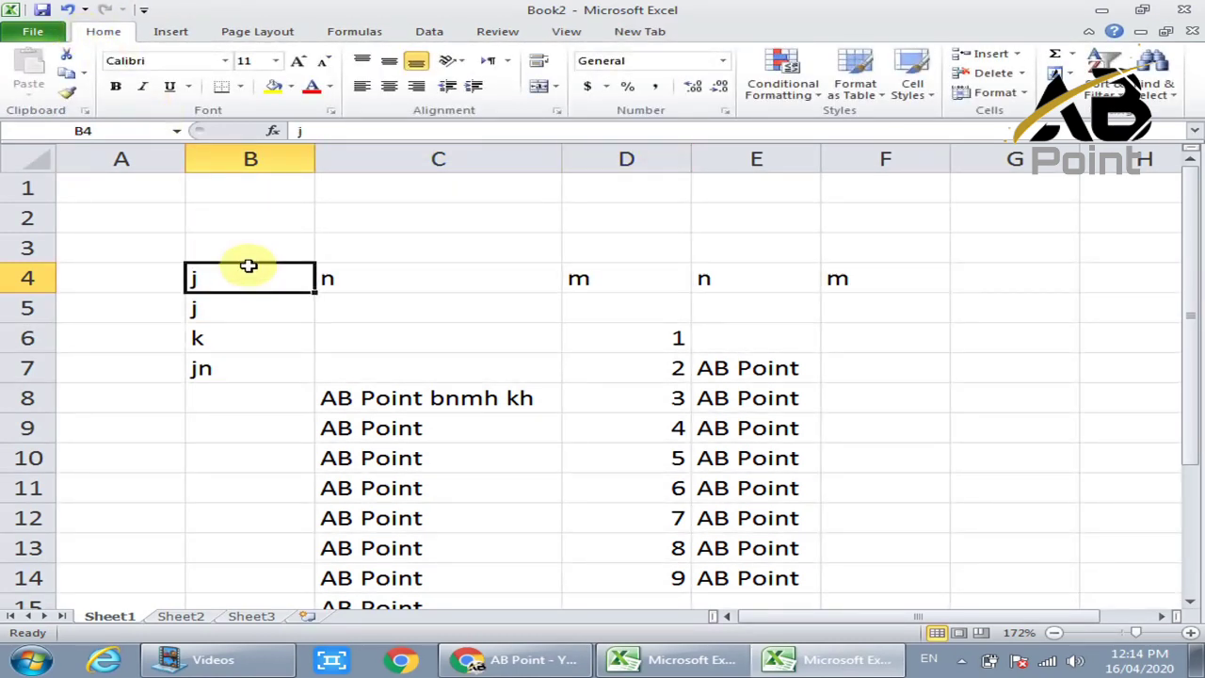
pyautogui.press('alt')
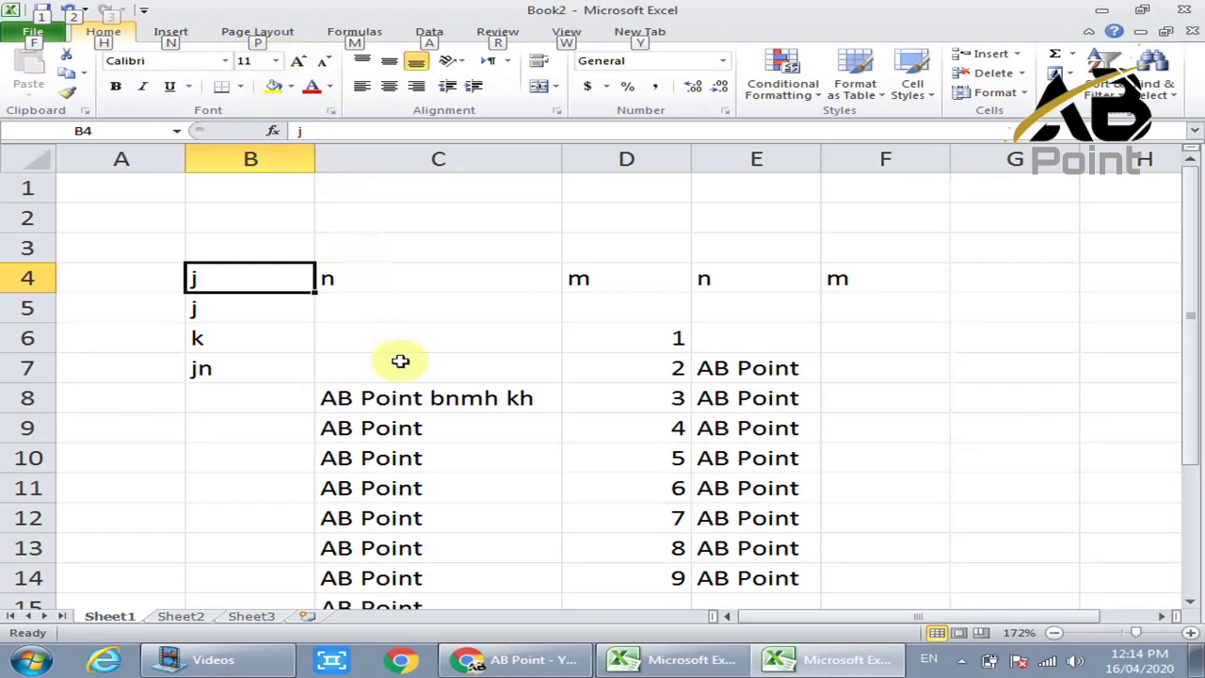
# - Dismiss the access key hints by selecting cell C7, and minimize the Book2 window to the desktop
pyautogui.click(404, 371)
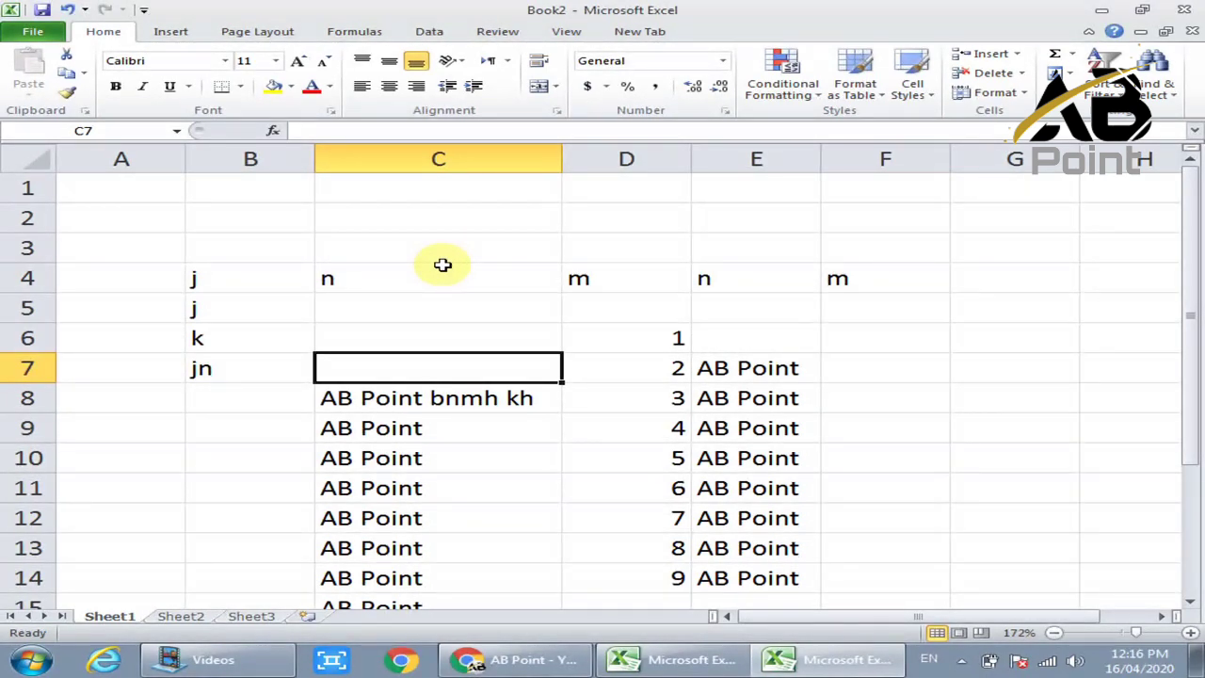
pyautogui.click(1103, 11)
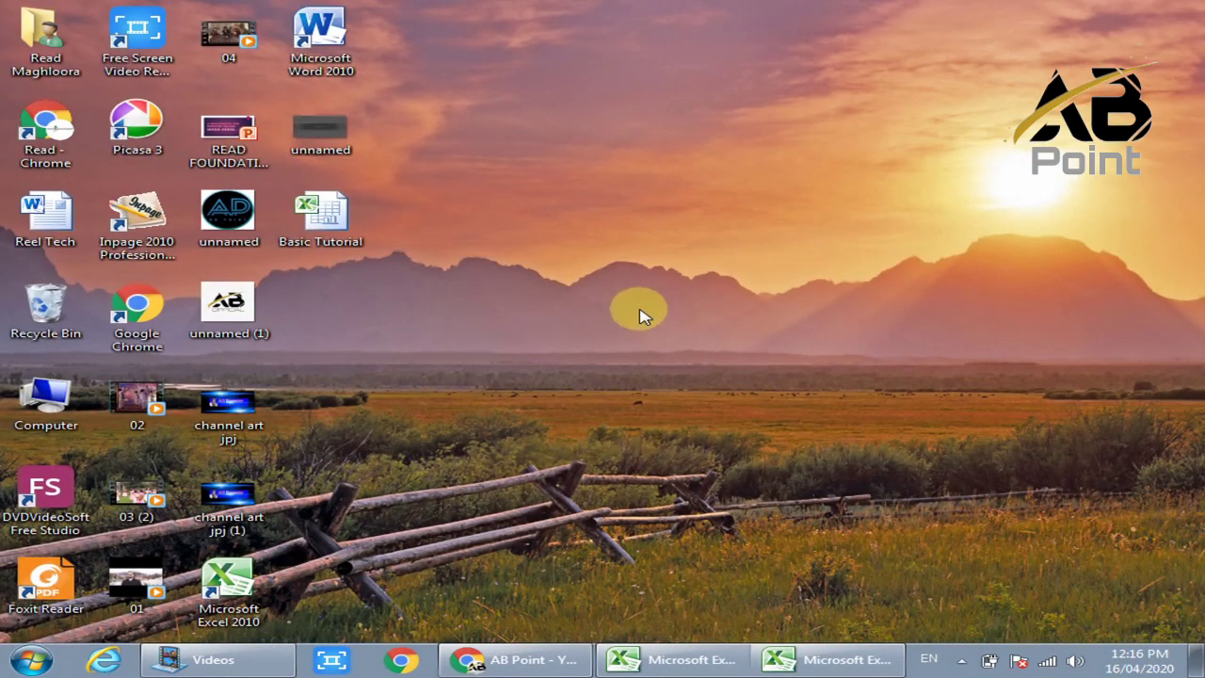